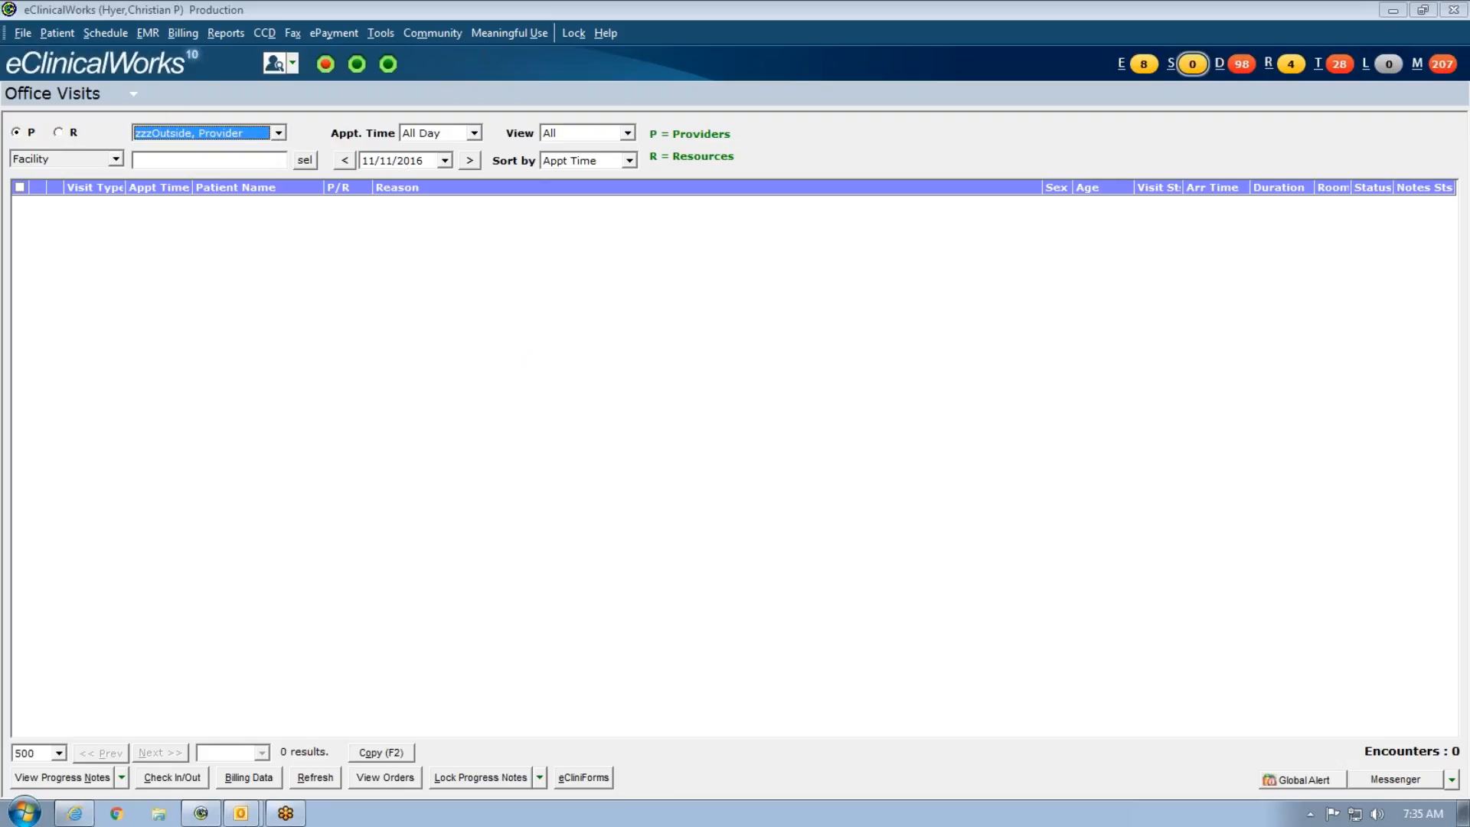
Step: Open the My Labs, DI & Procedures Favorites list from the EMR options
left_click(23, 33)
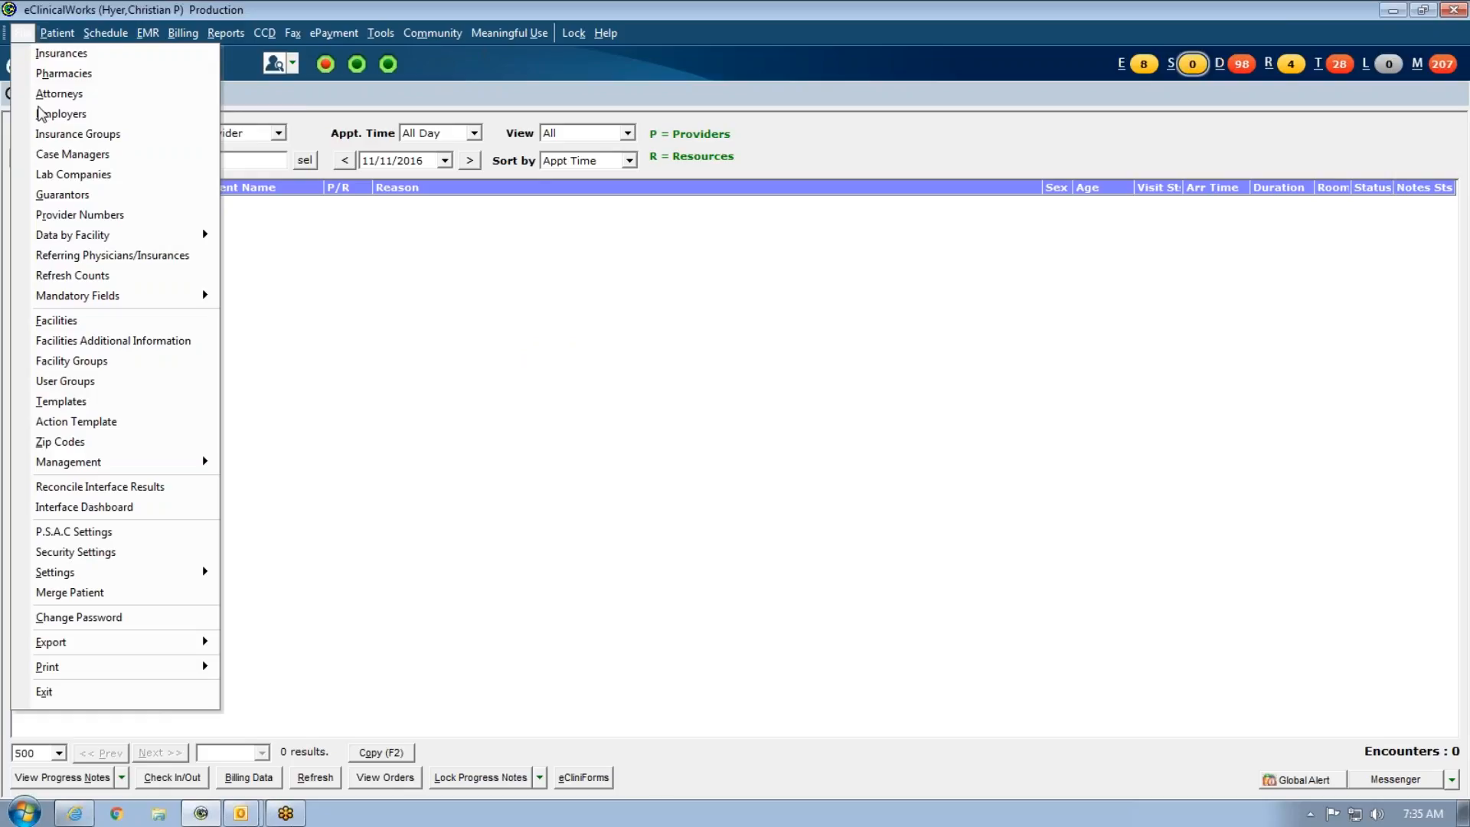
mouse_move(118, 576)
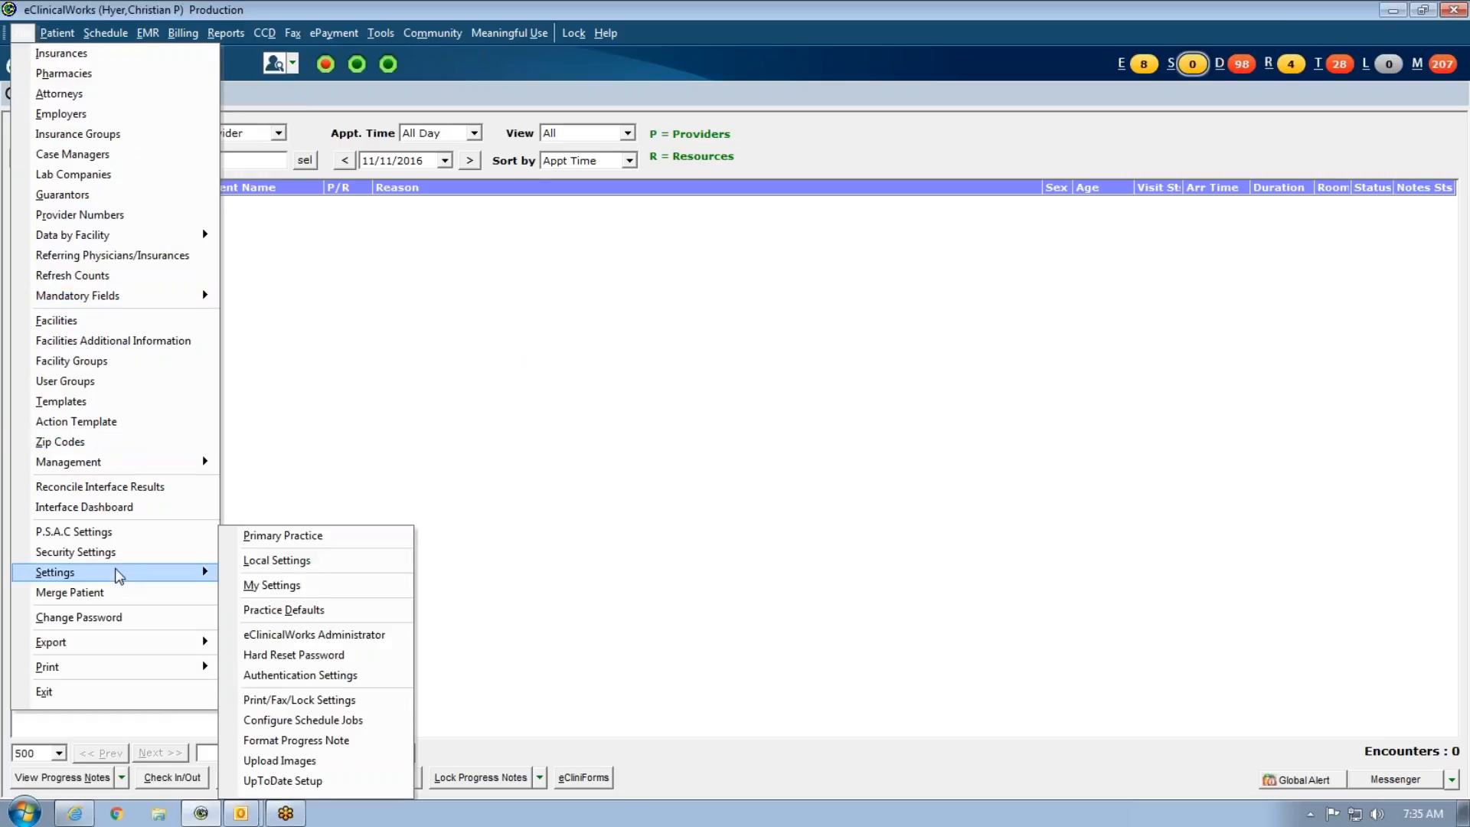
left_click(148, 33)
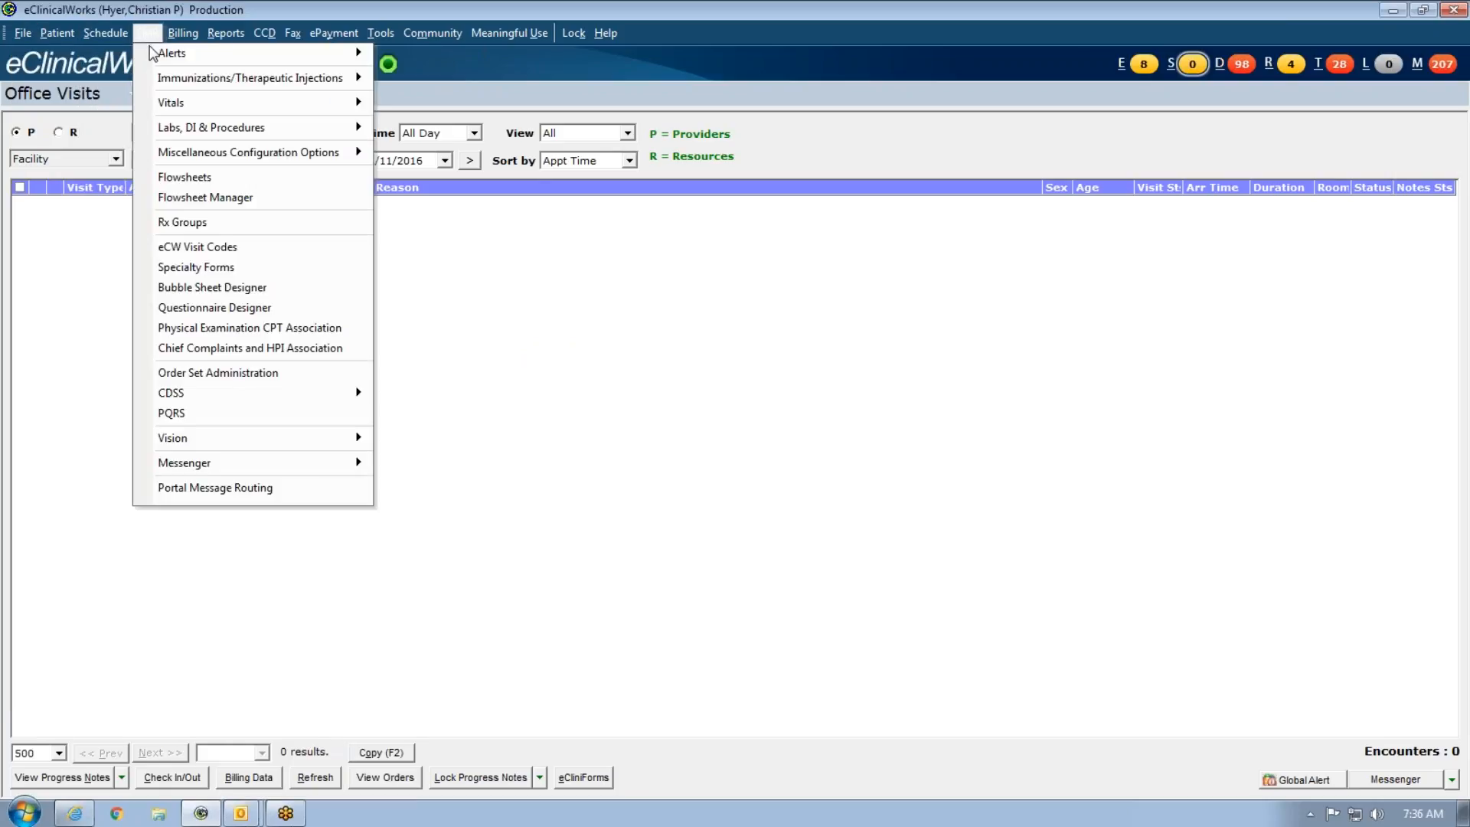
mouse_move(243, 130)
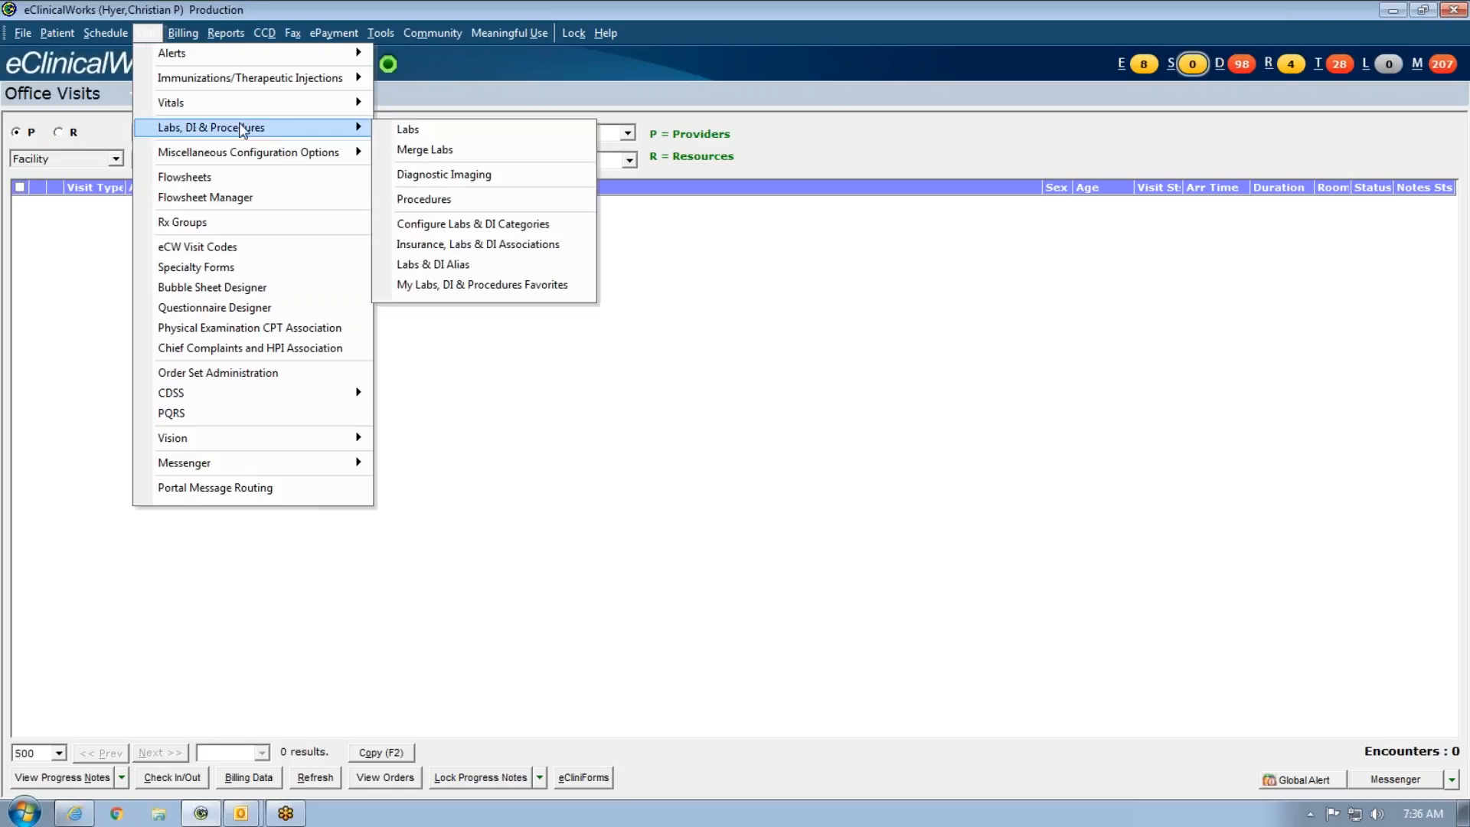
left_click(477, 285)
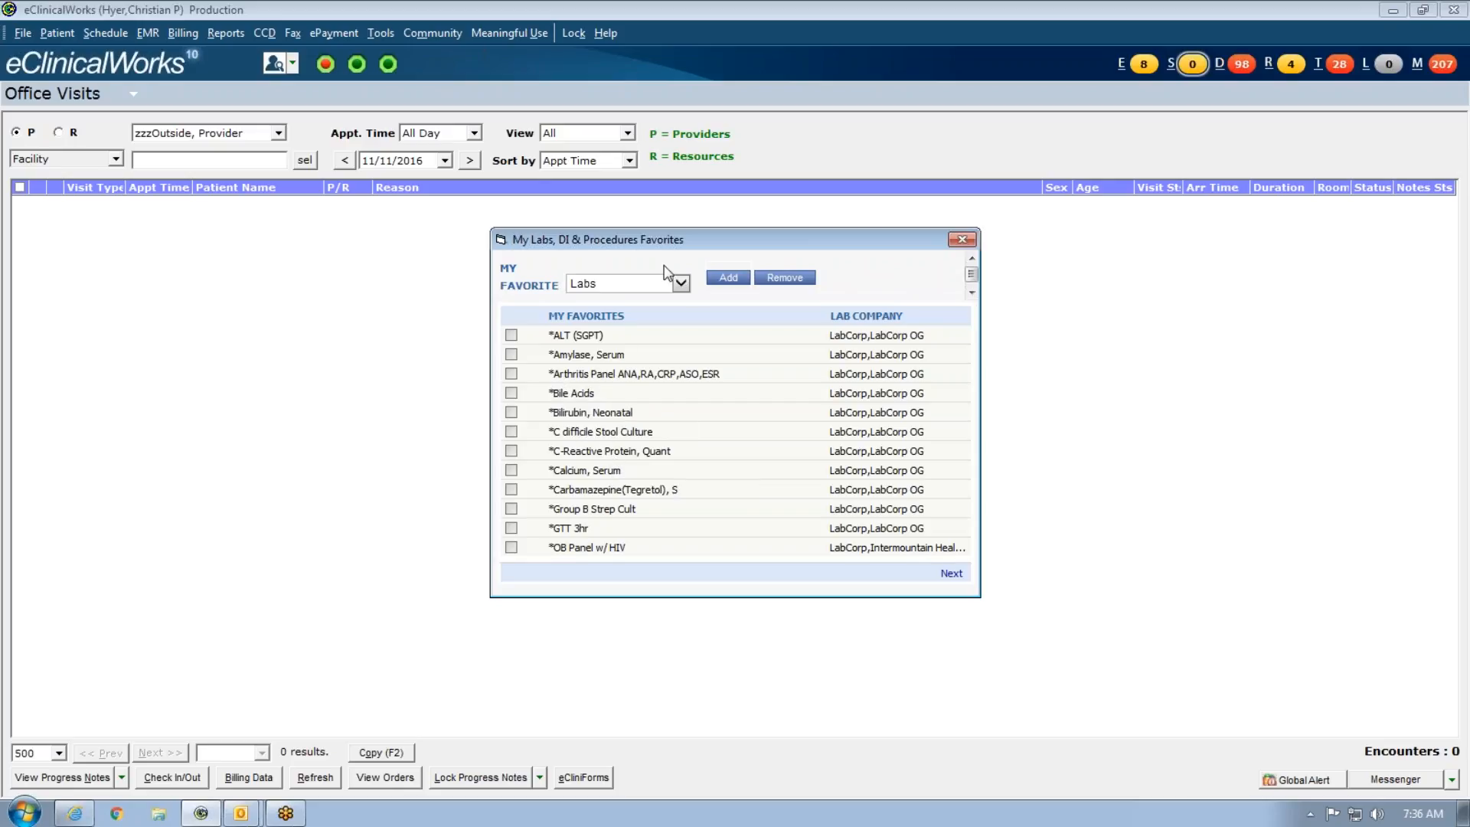
Step: Page forward and back through the current lab favorites and examine the entries and their lab companies
left_click(949, 575)
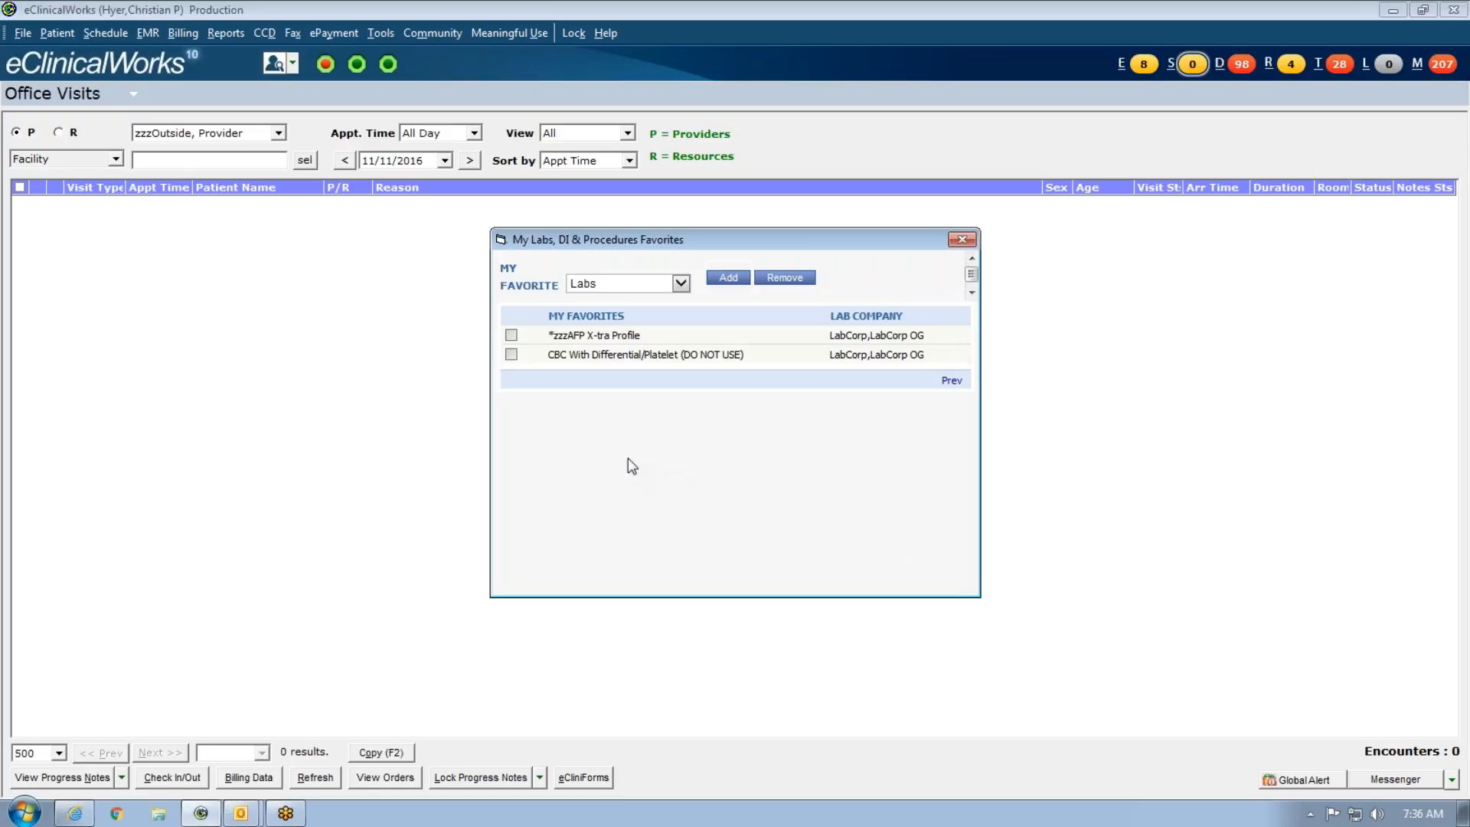
left_click(951, 382)
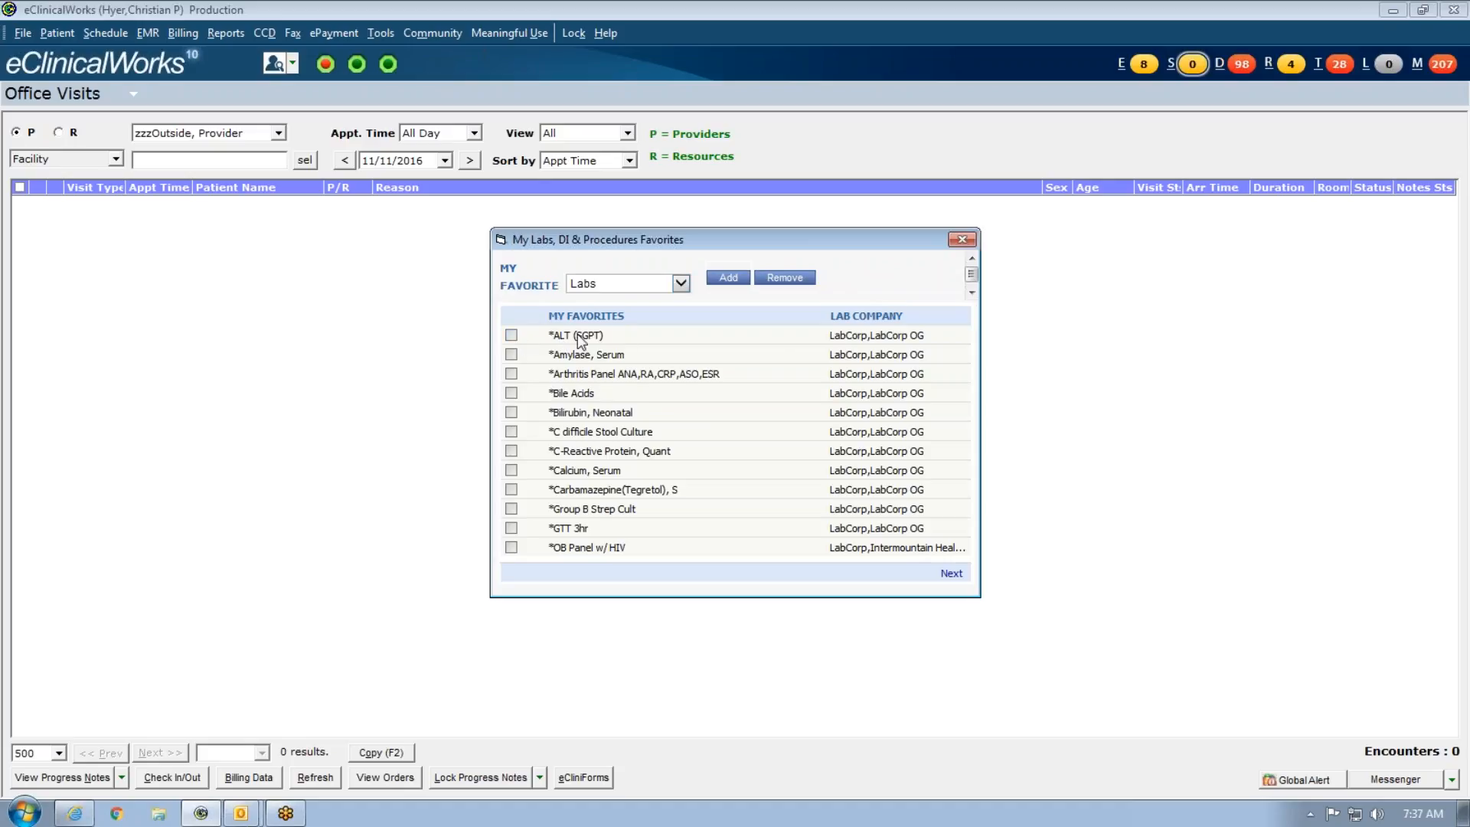
left_click(952, 573)
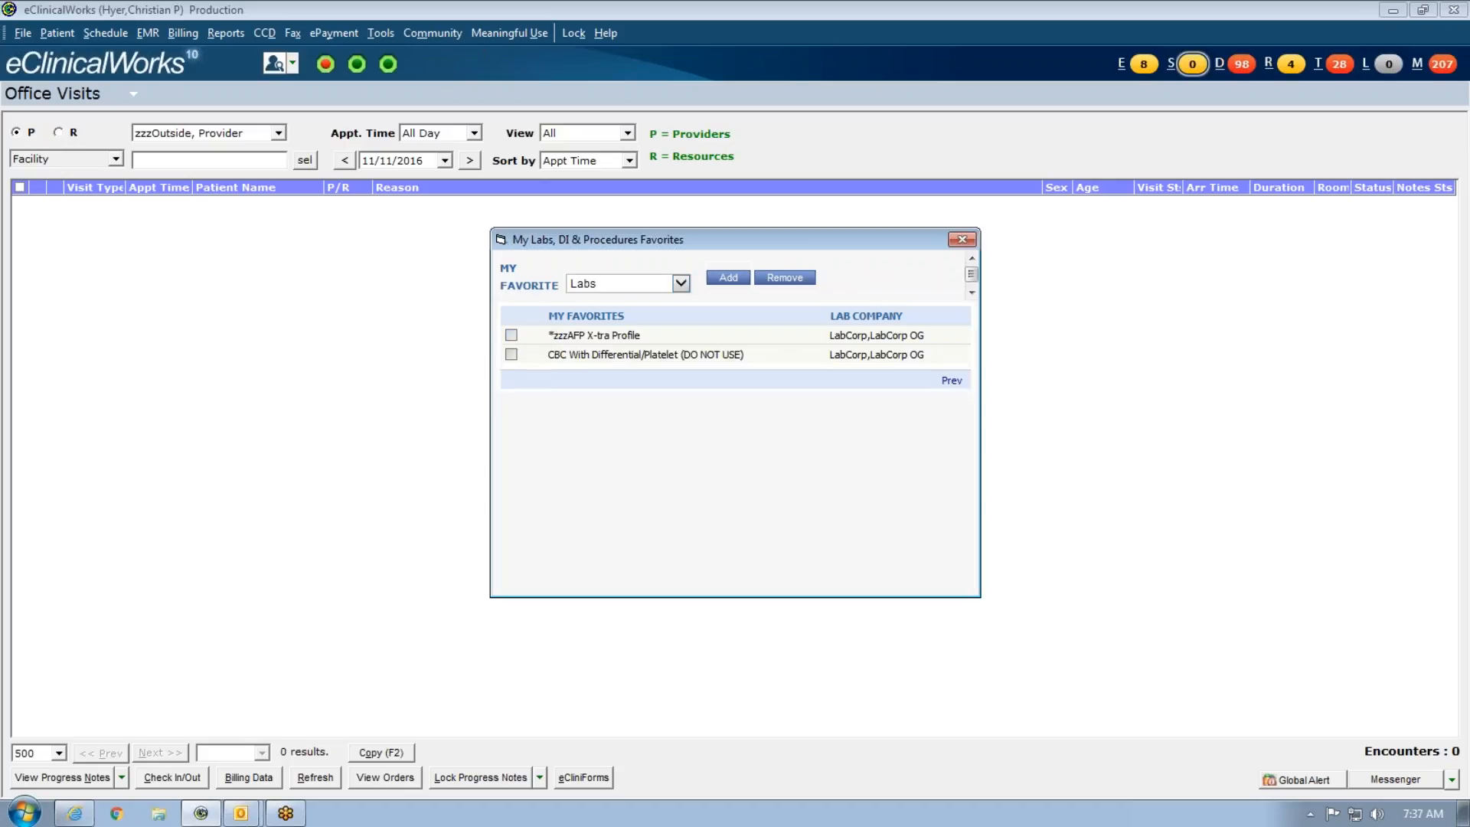
left_click(952, 380)
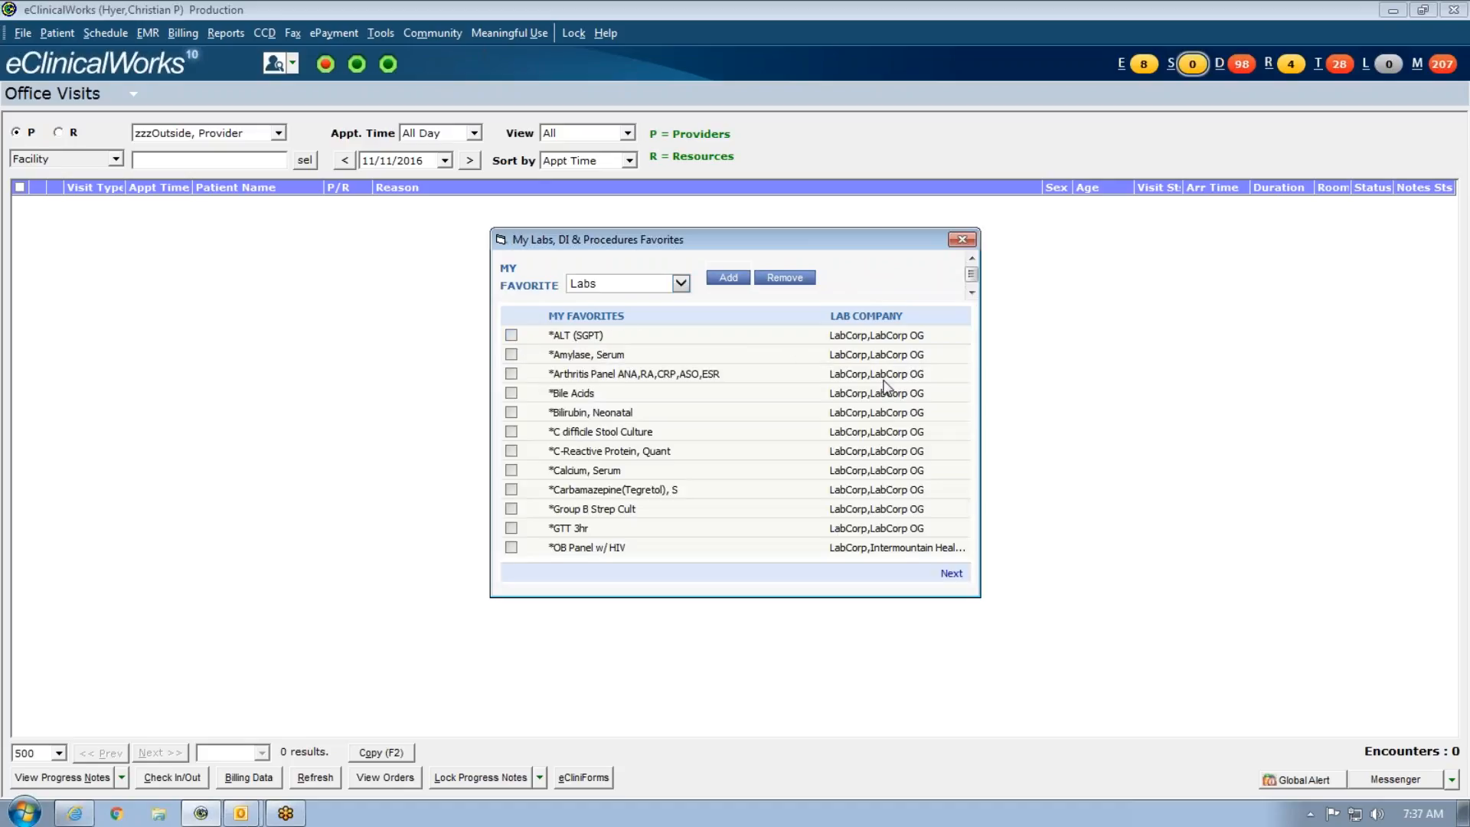
Step: Start adding a lab favorite and set the lab lookup to match names with Contains
left_click(739, 284)
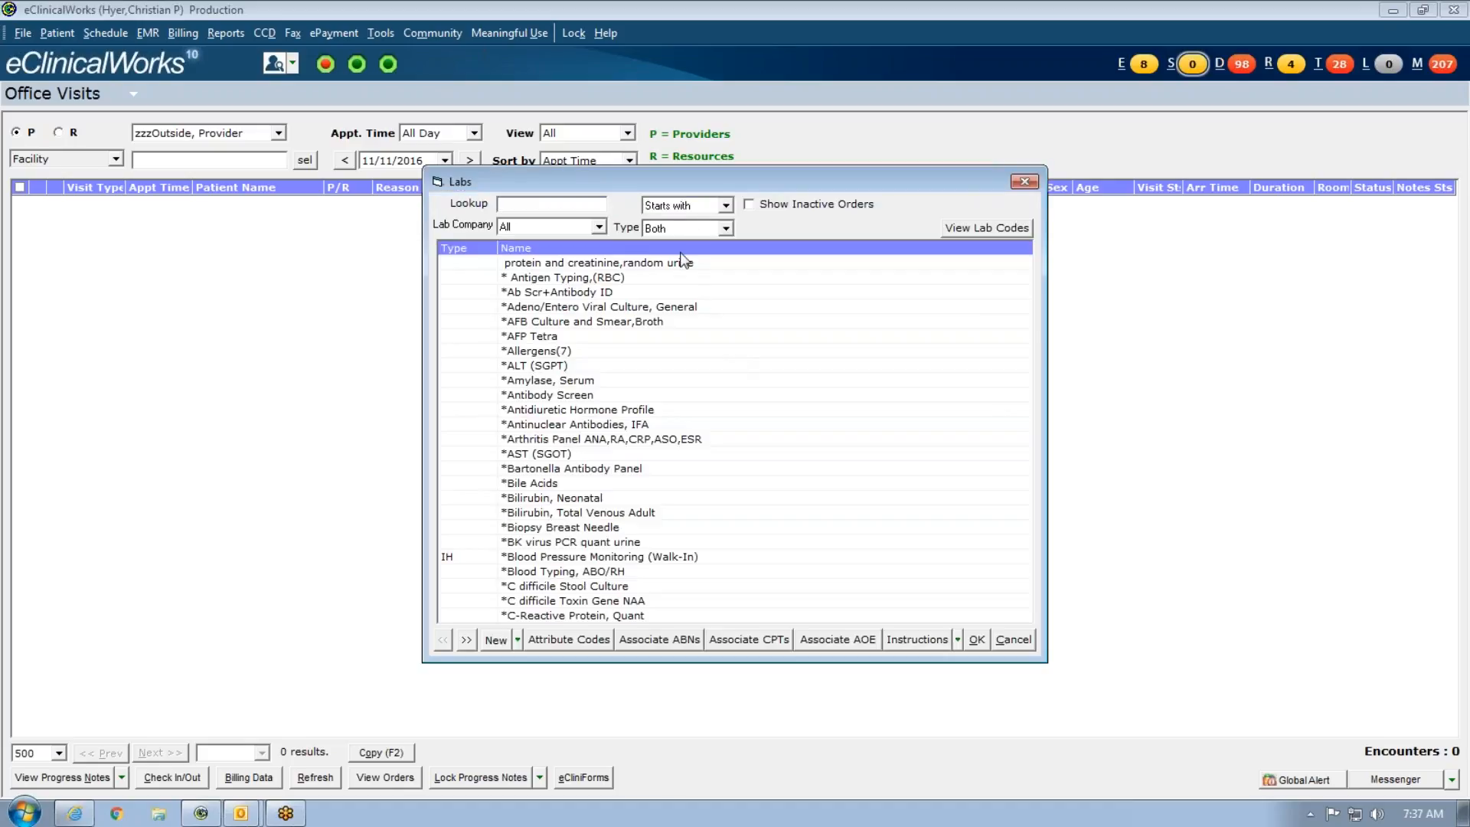
left_click(696, 207)
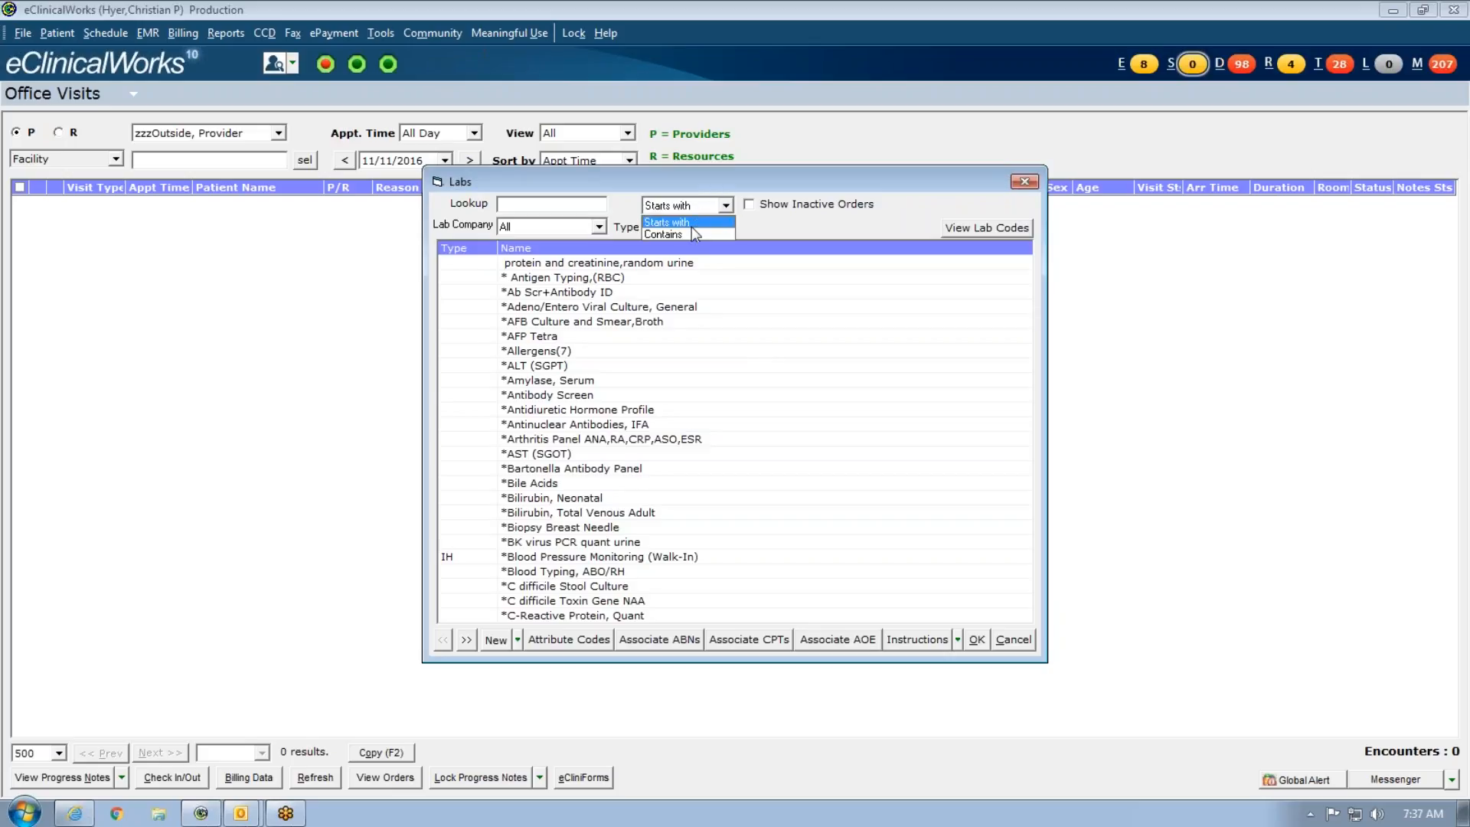
left_click(691, 233)
left_click(584, 207)
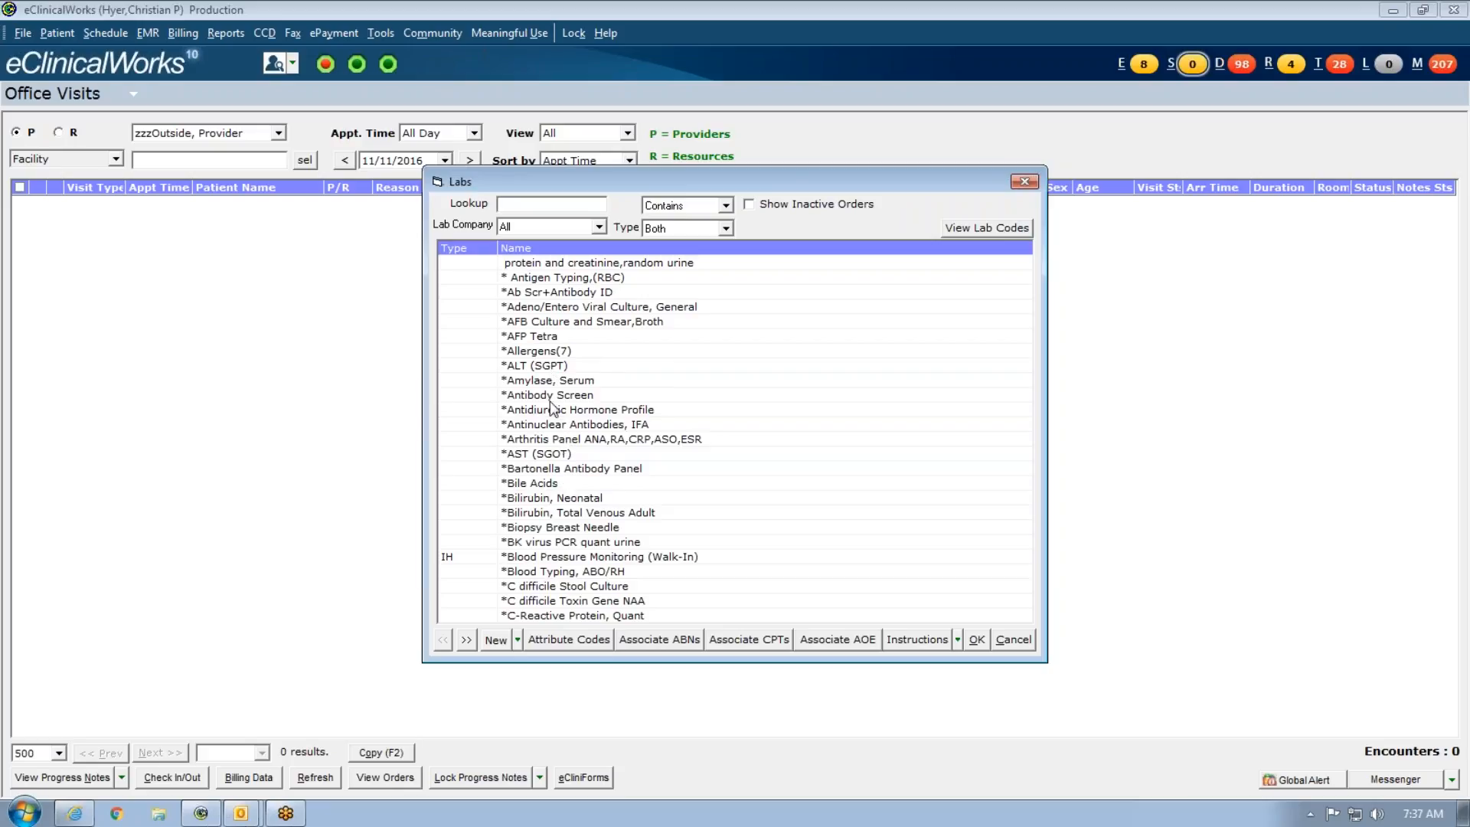
left_click(778, 458)
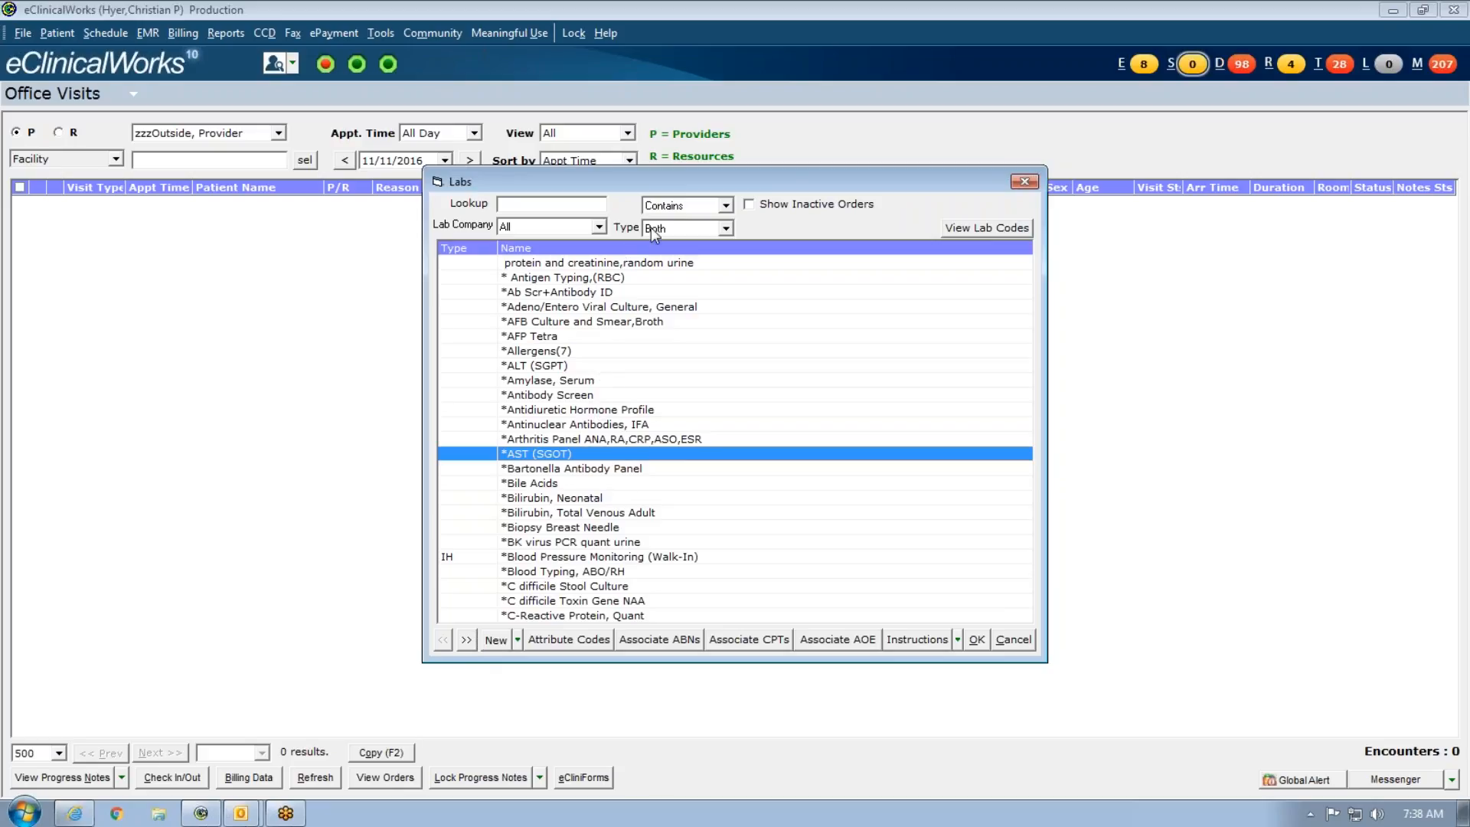
Step: Try looking up the H. pylori labs without the asterisk prefix, using "h." and "h p", and clear the lookup
left_click(591, 205)
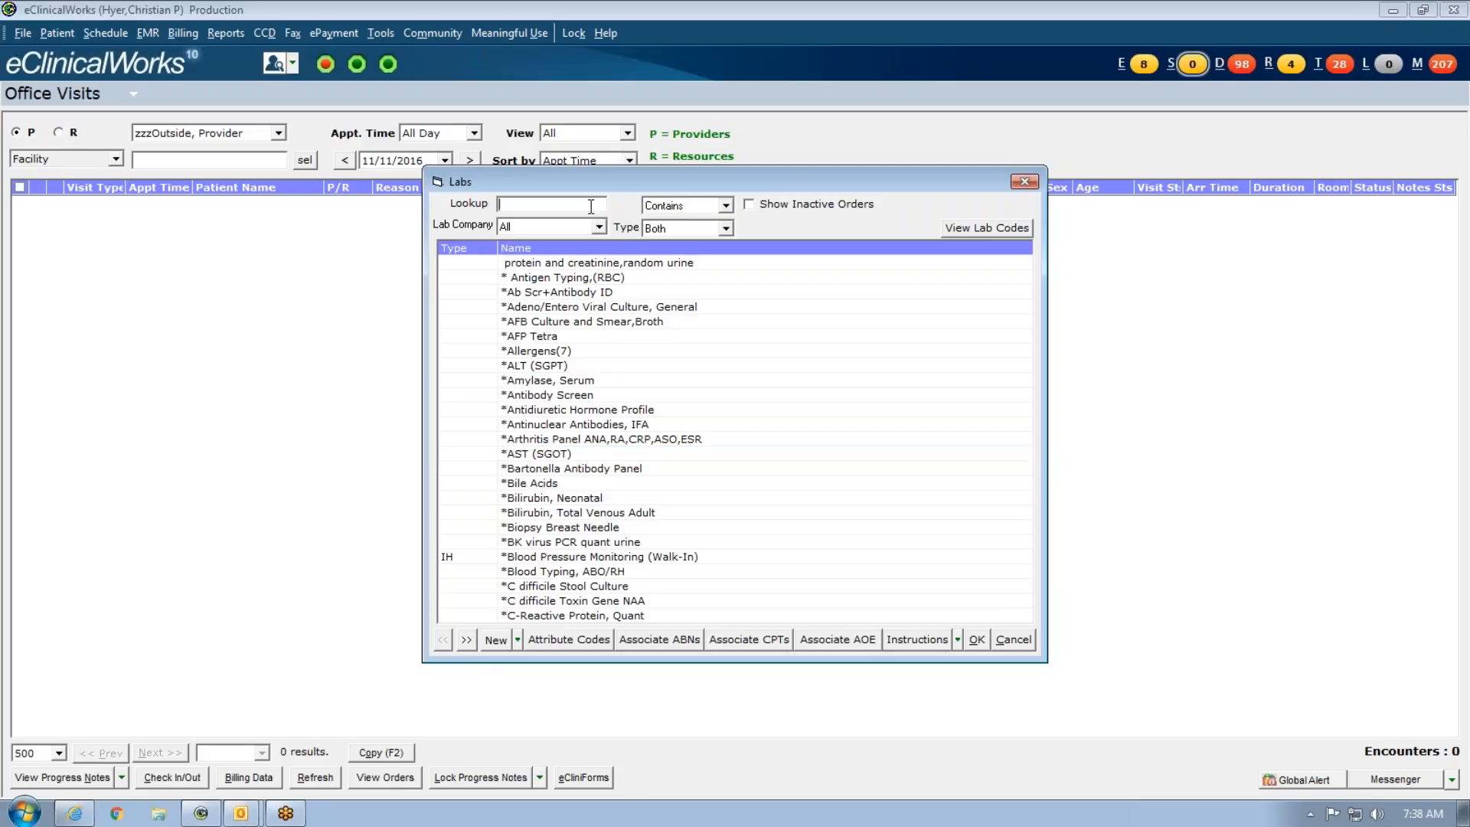
type("h")
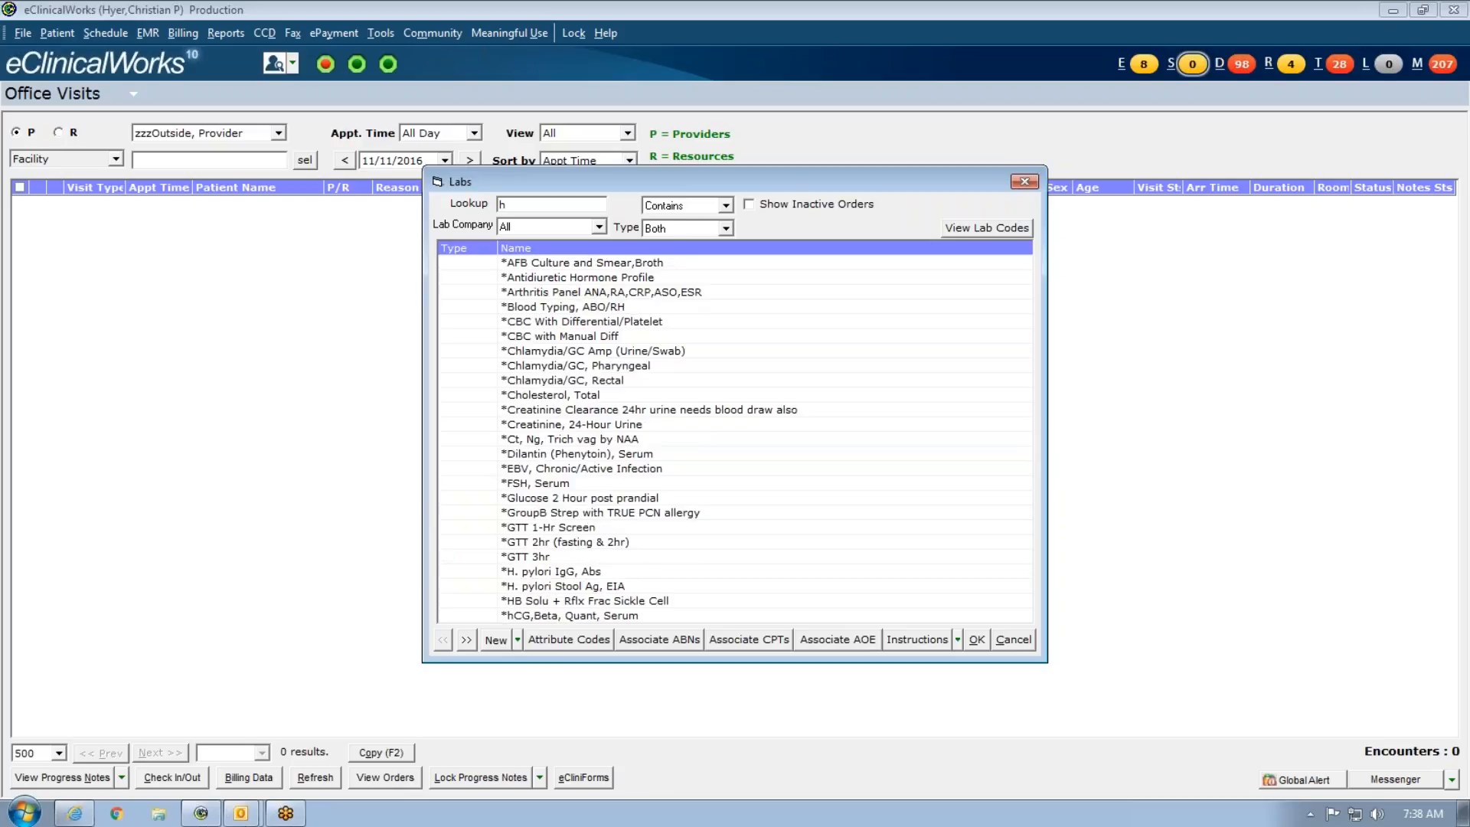
type(".p")
key("BackSpace")
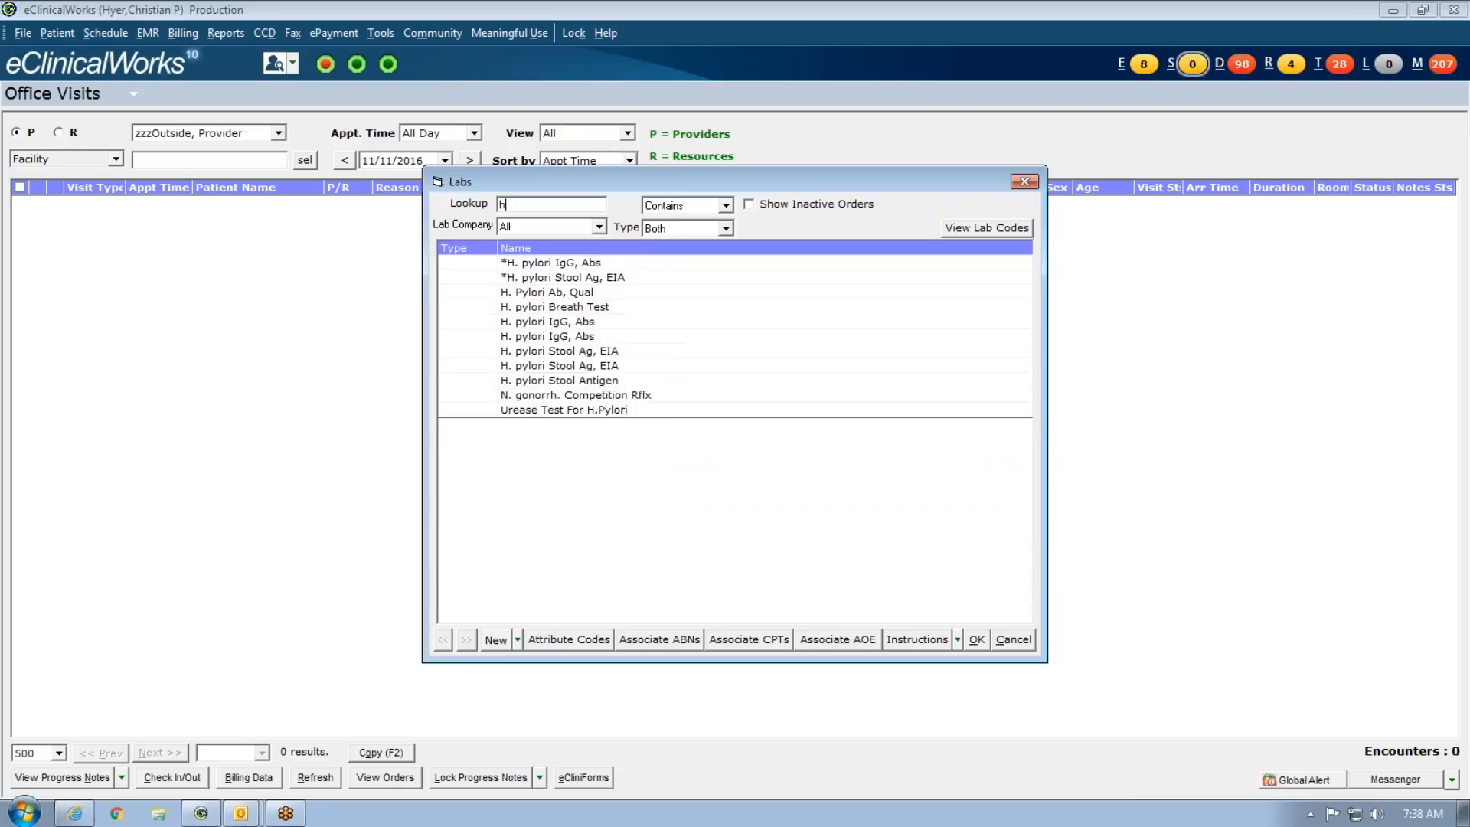
type("py")
key("BackSpace")
key("BackSpace")
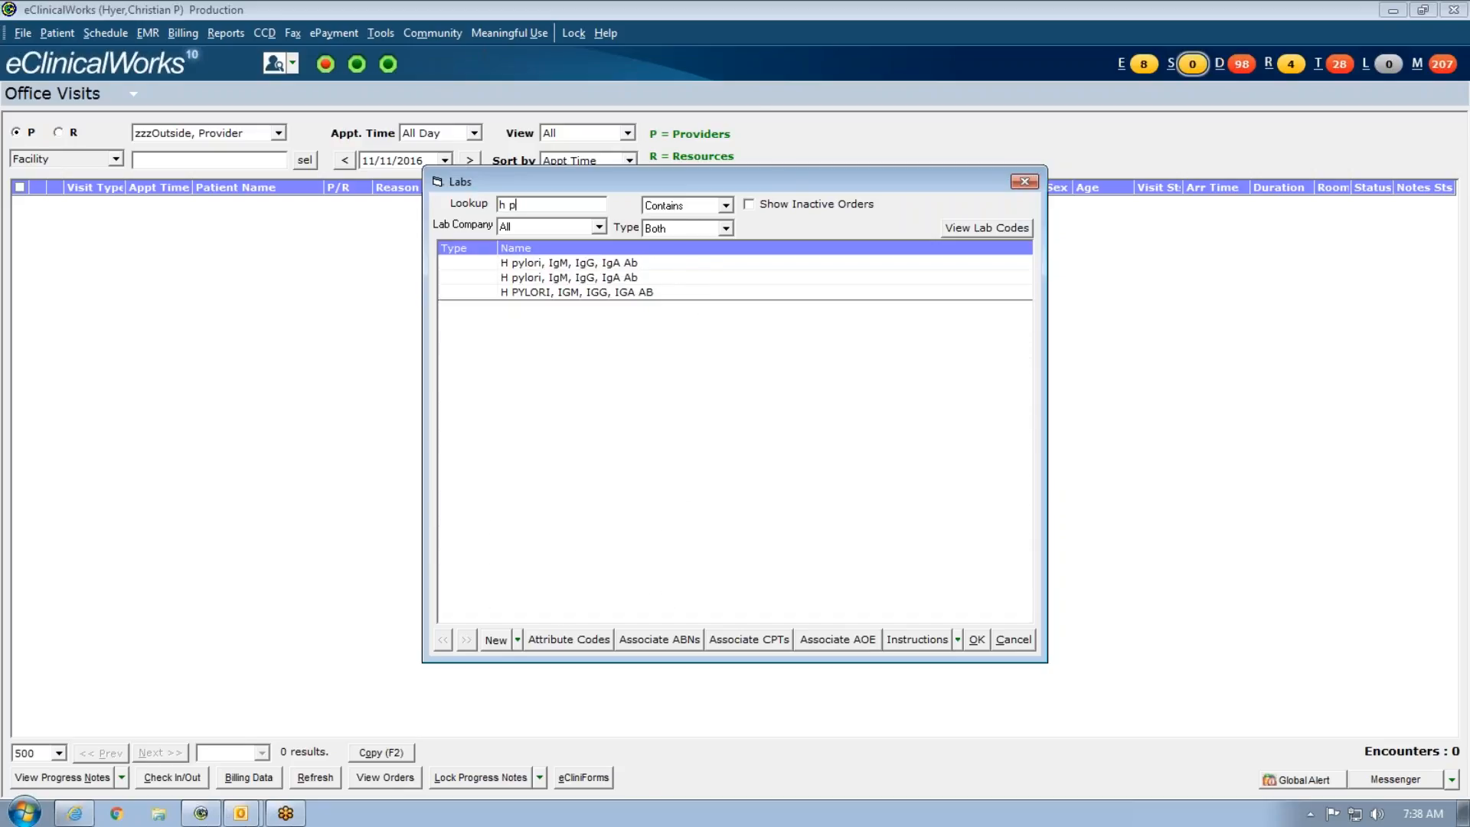
key("BackSpace")
key("BackSpace")
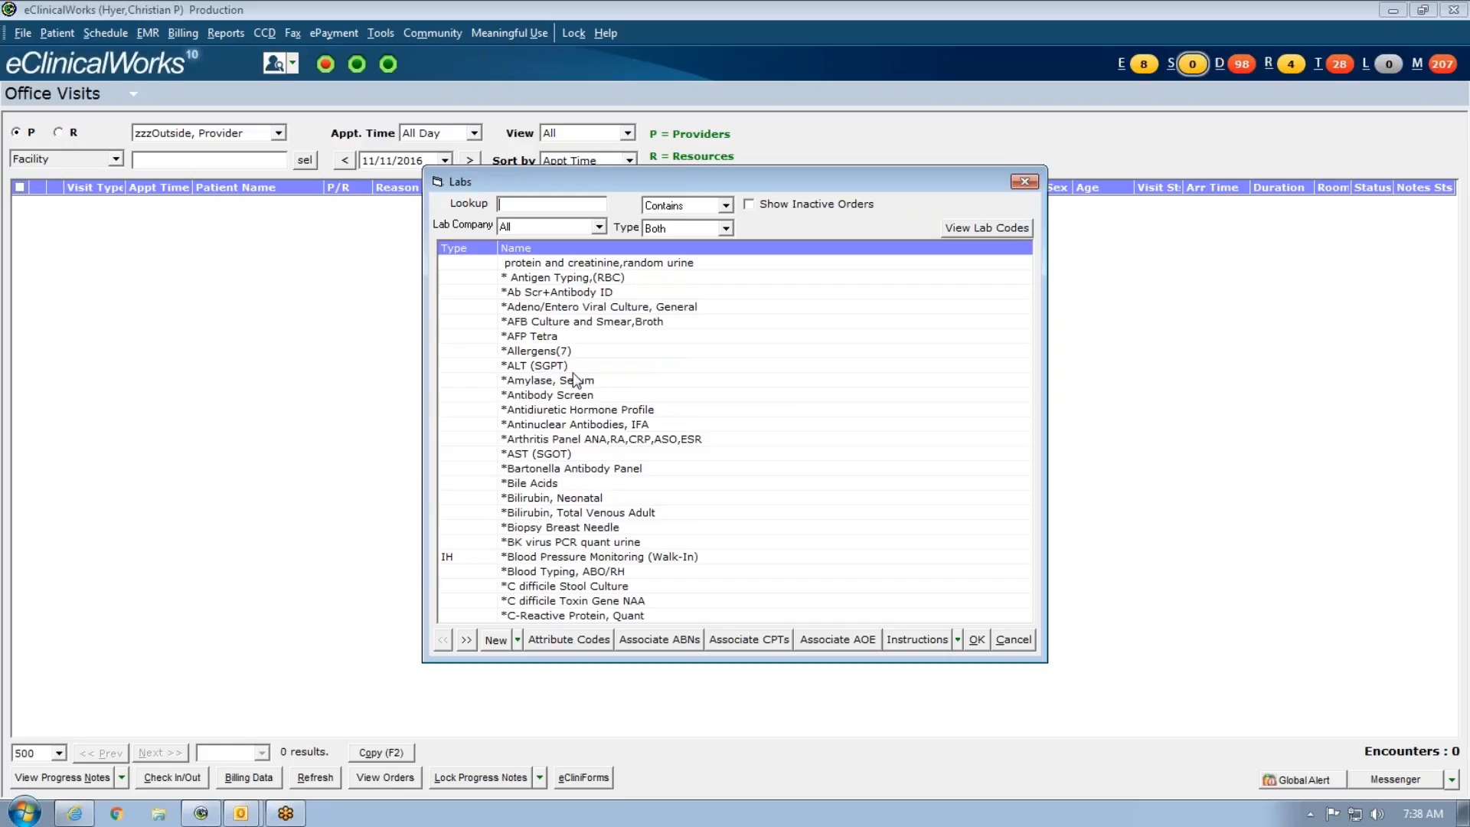
Step: Look up "*h" and add *H. pylori IgG, Abs to the lab favorites
type("*h")
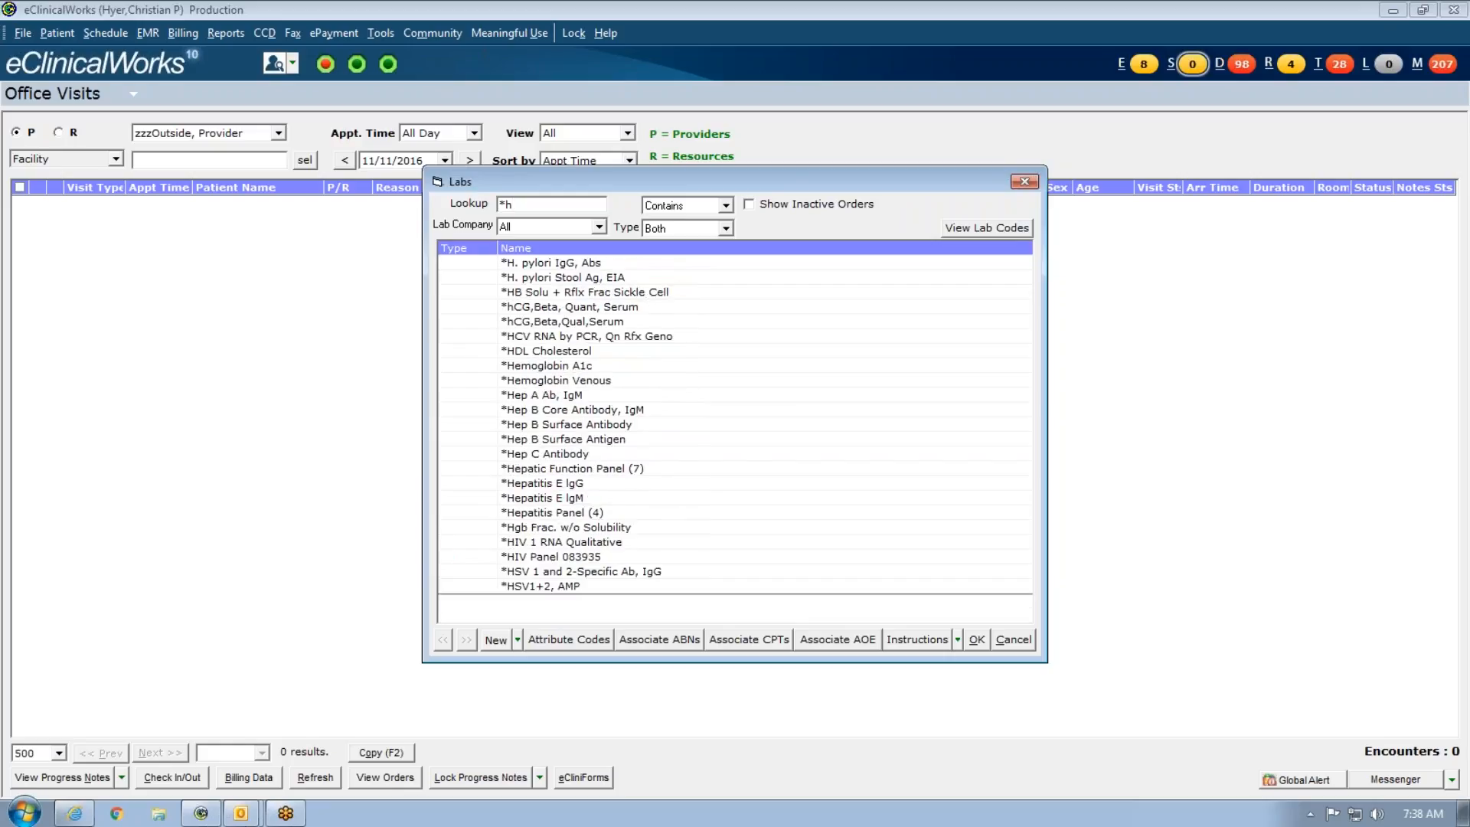
left_click(581, 266)
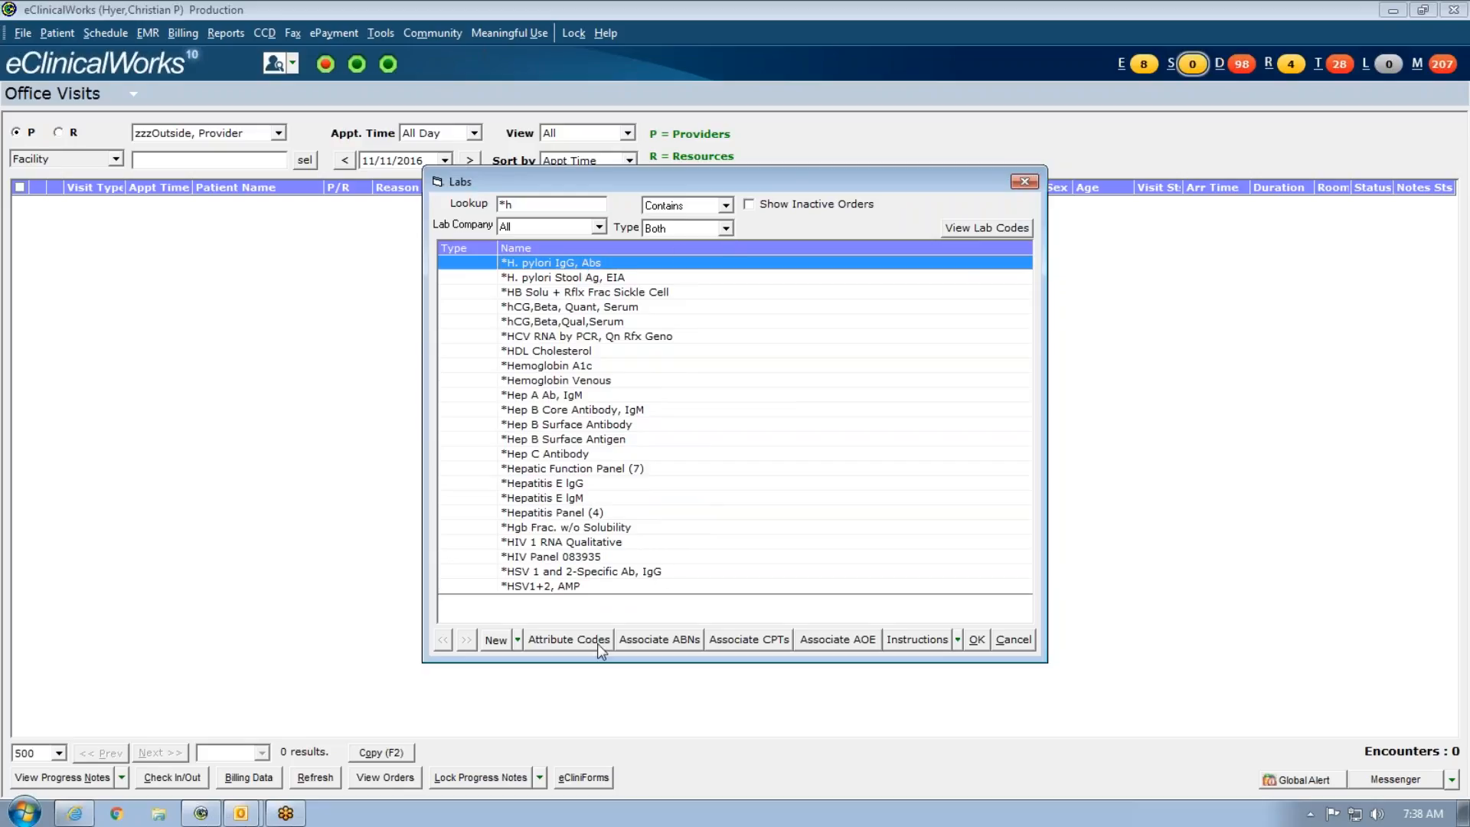
left_click(977, 639)
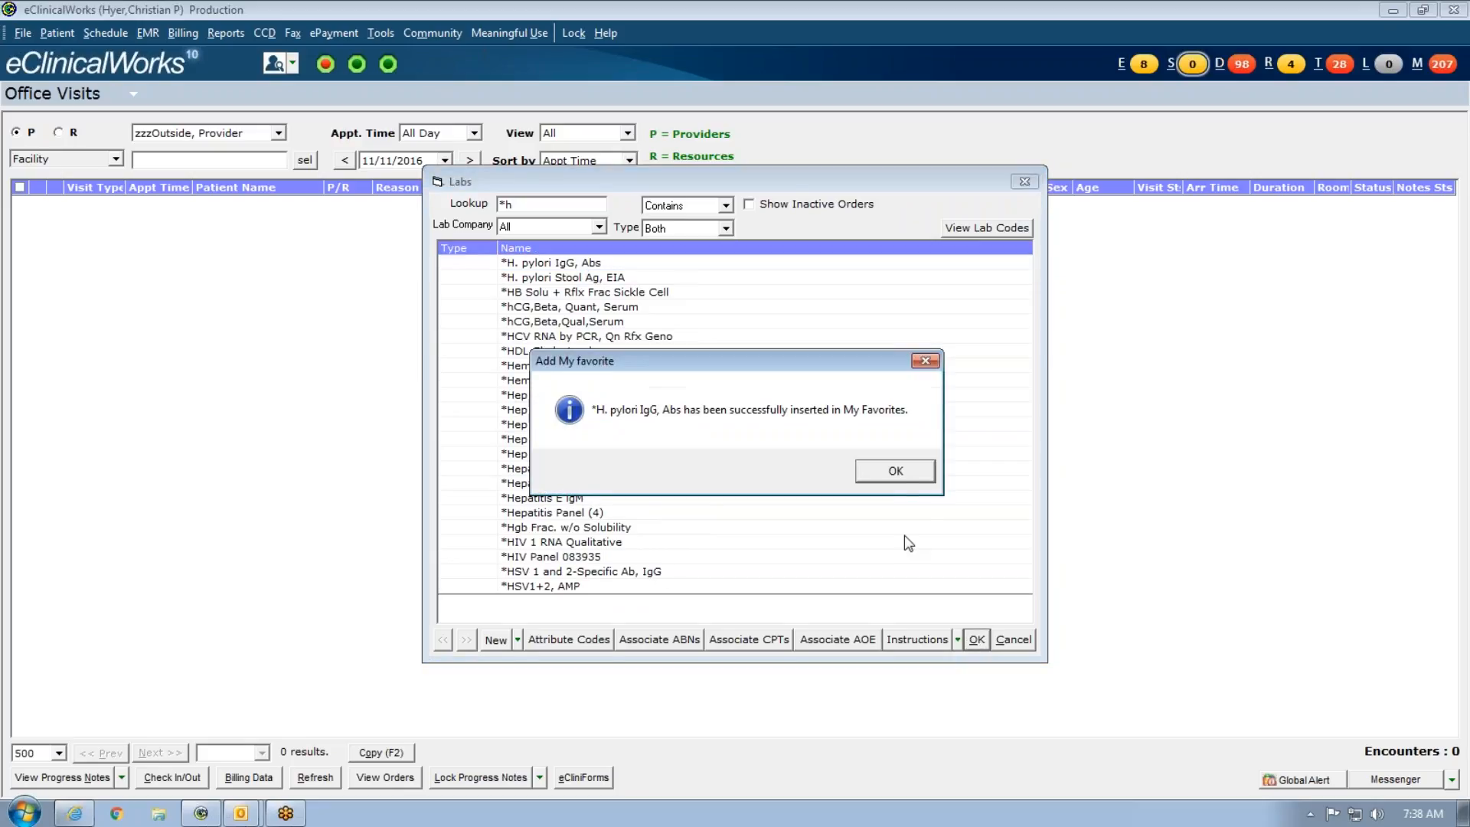
left_click(895, 470)
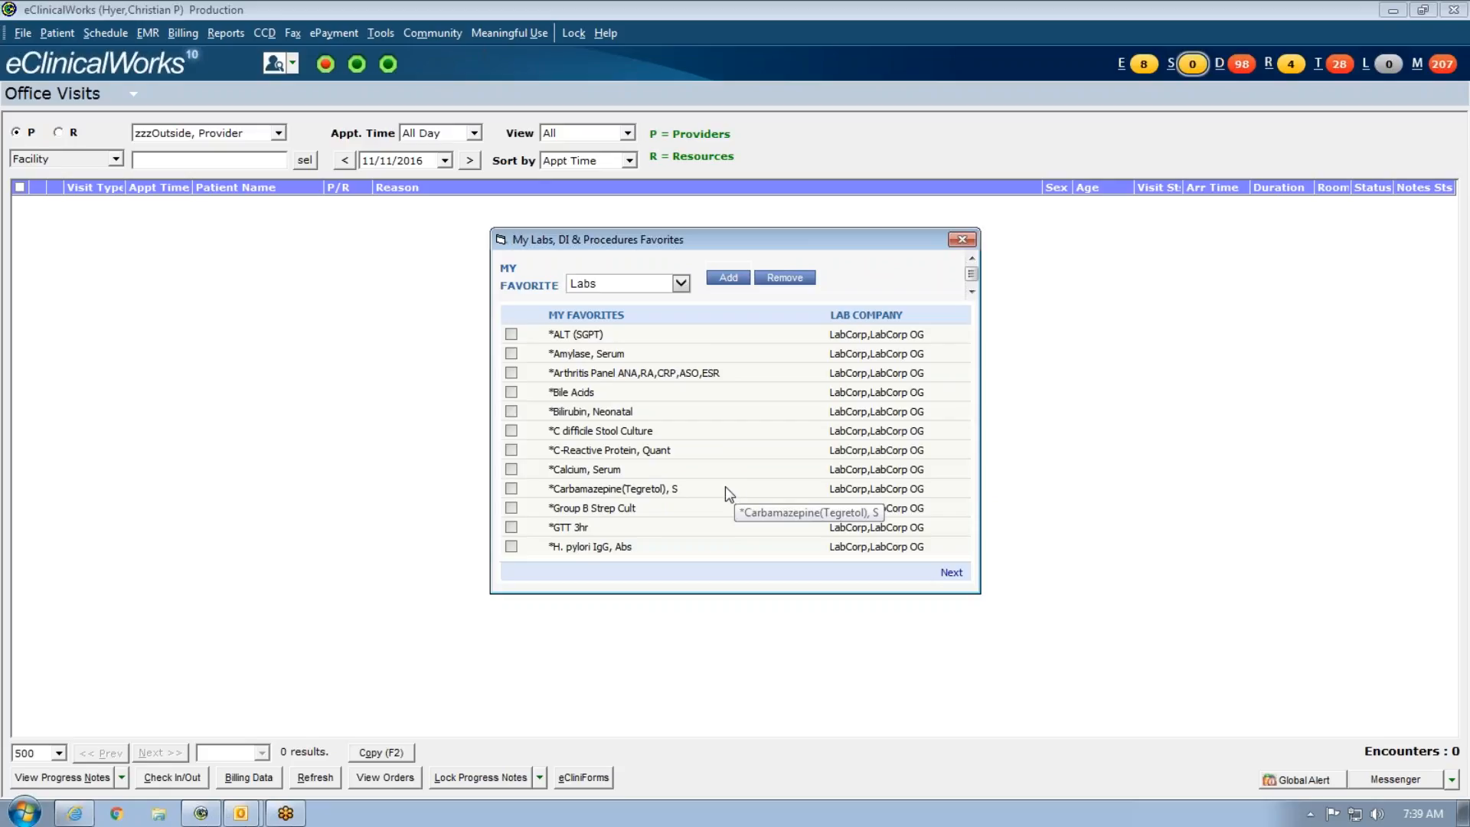
Step: Remove *Carbamazepine(Tegretol), S from the lab favorites and check both pages of the list
left_click(512, 489)
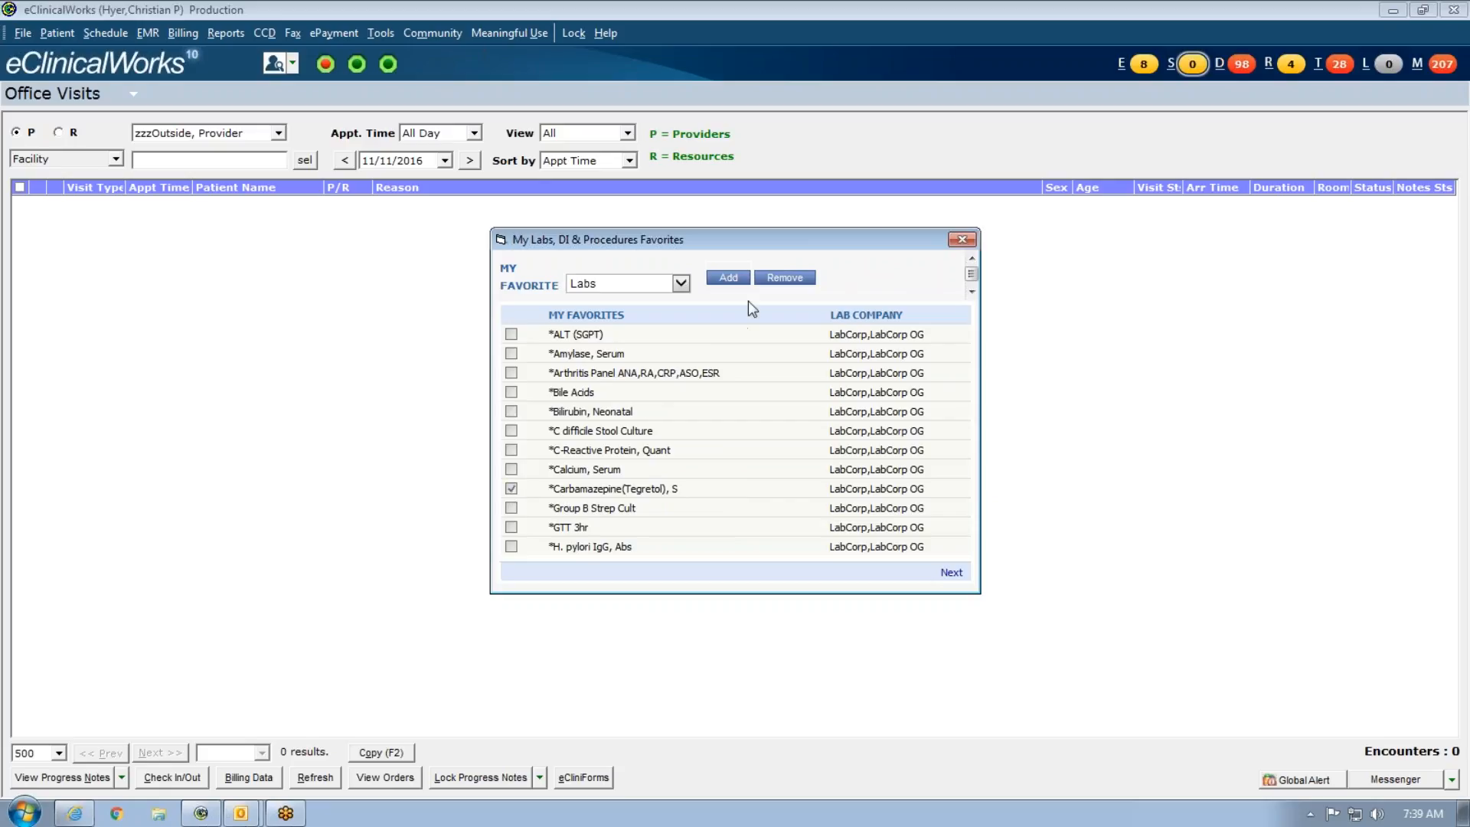
left_click(781, 278)
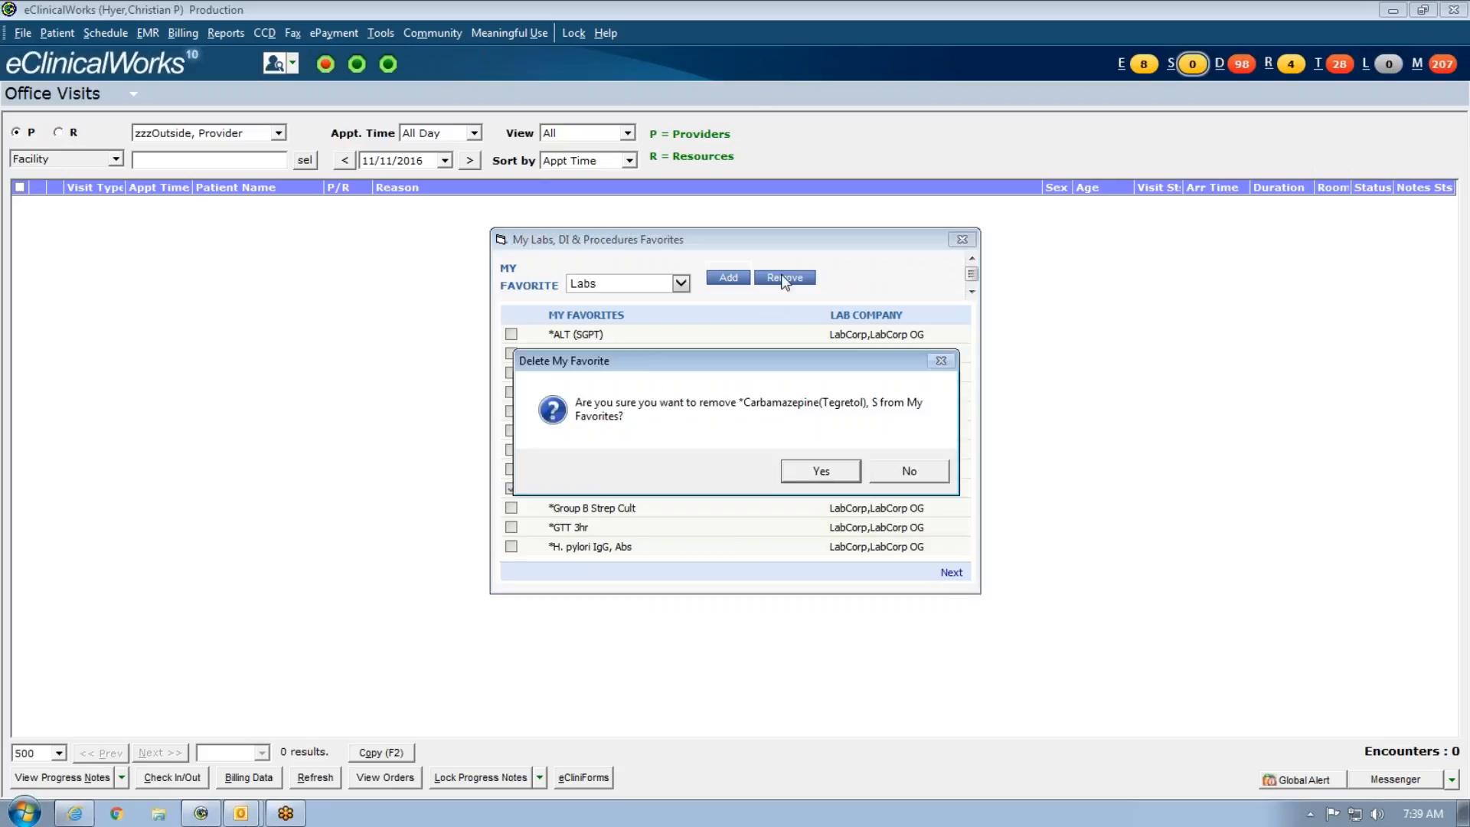
left_click(822, 471)
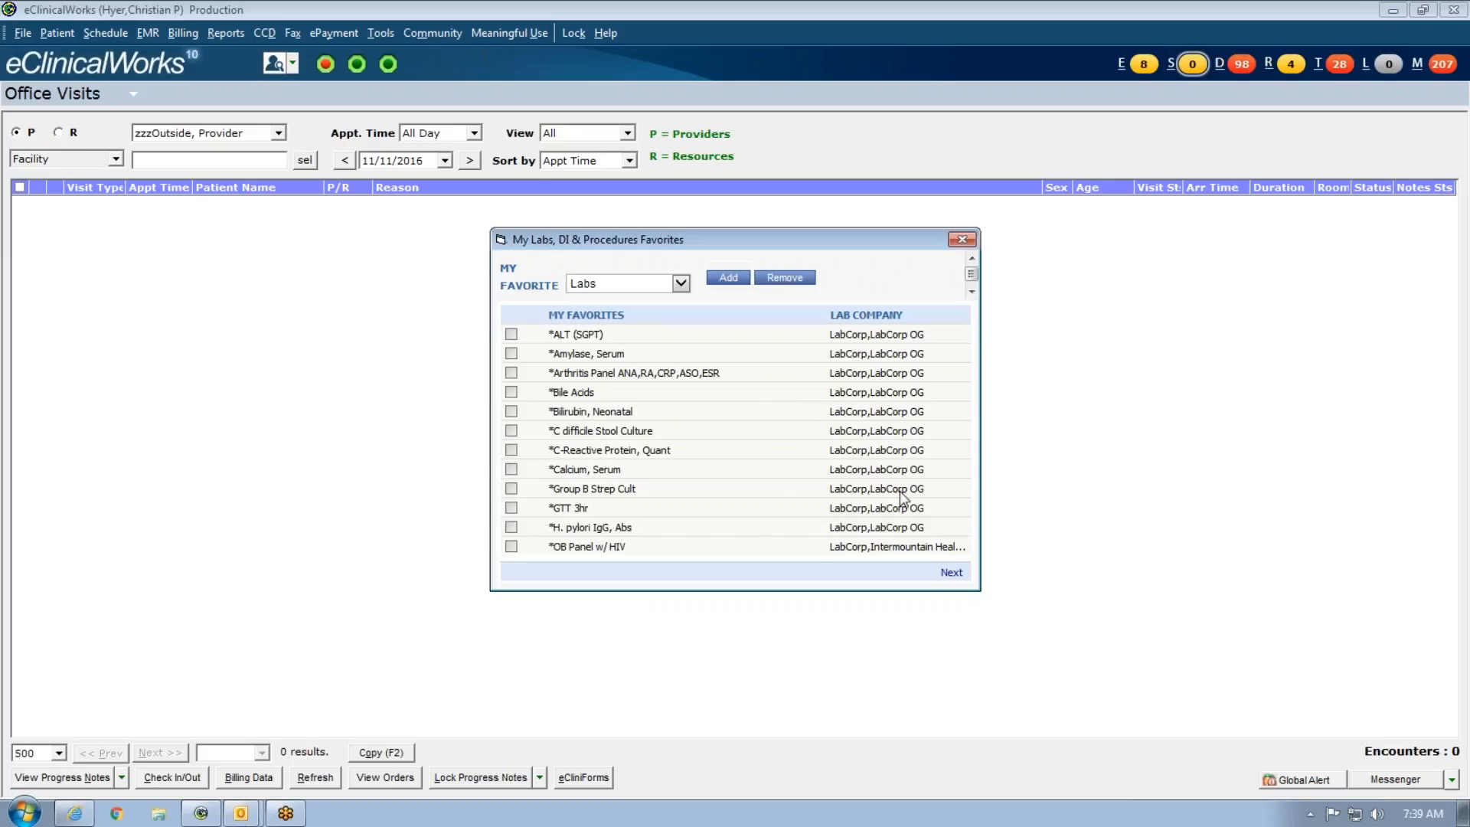
left_click(952, 573)
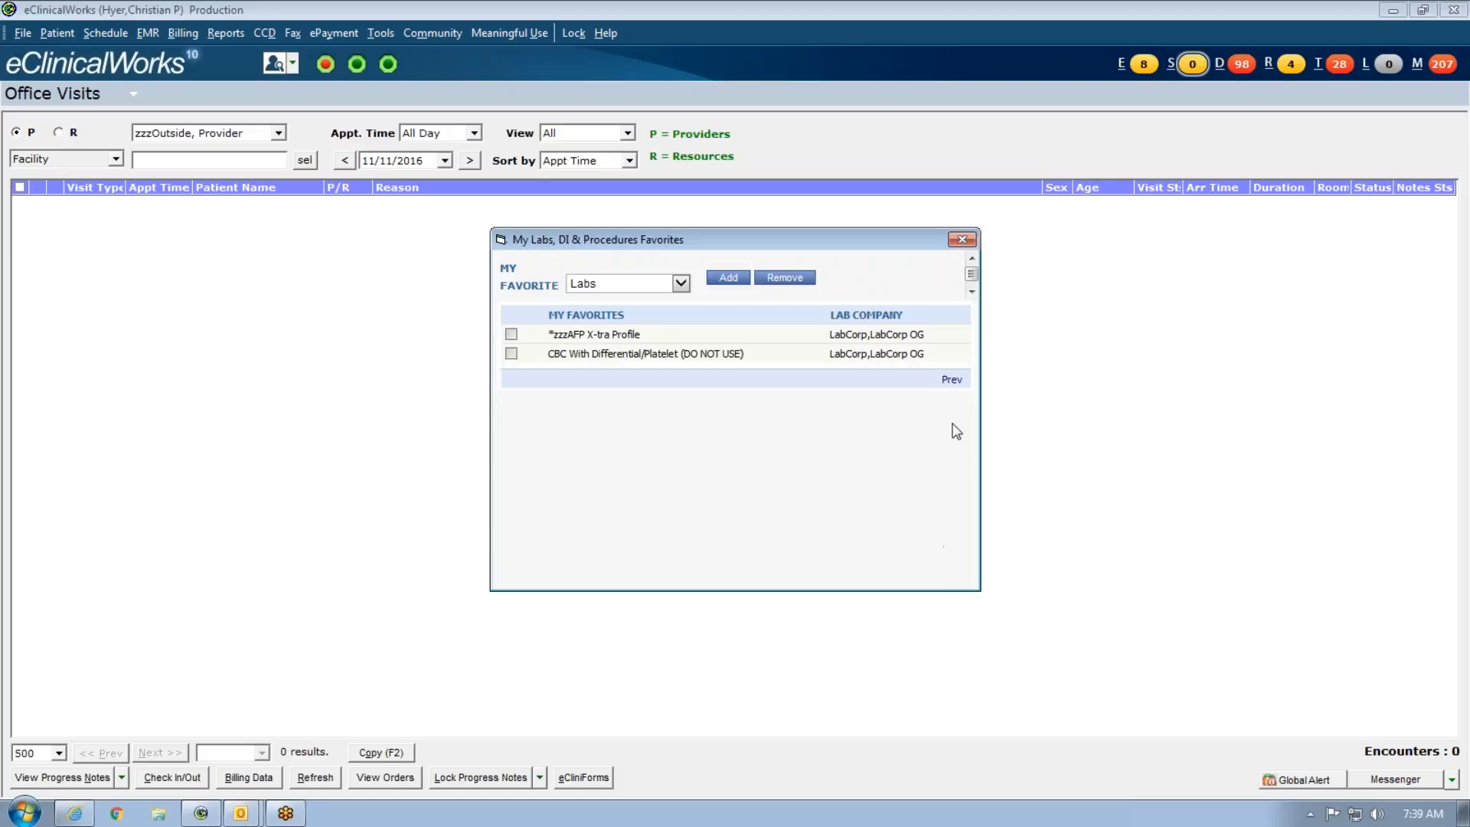
left_click(957, 379)
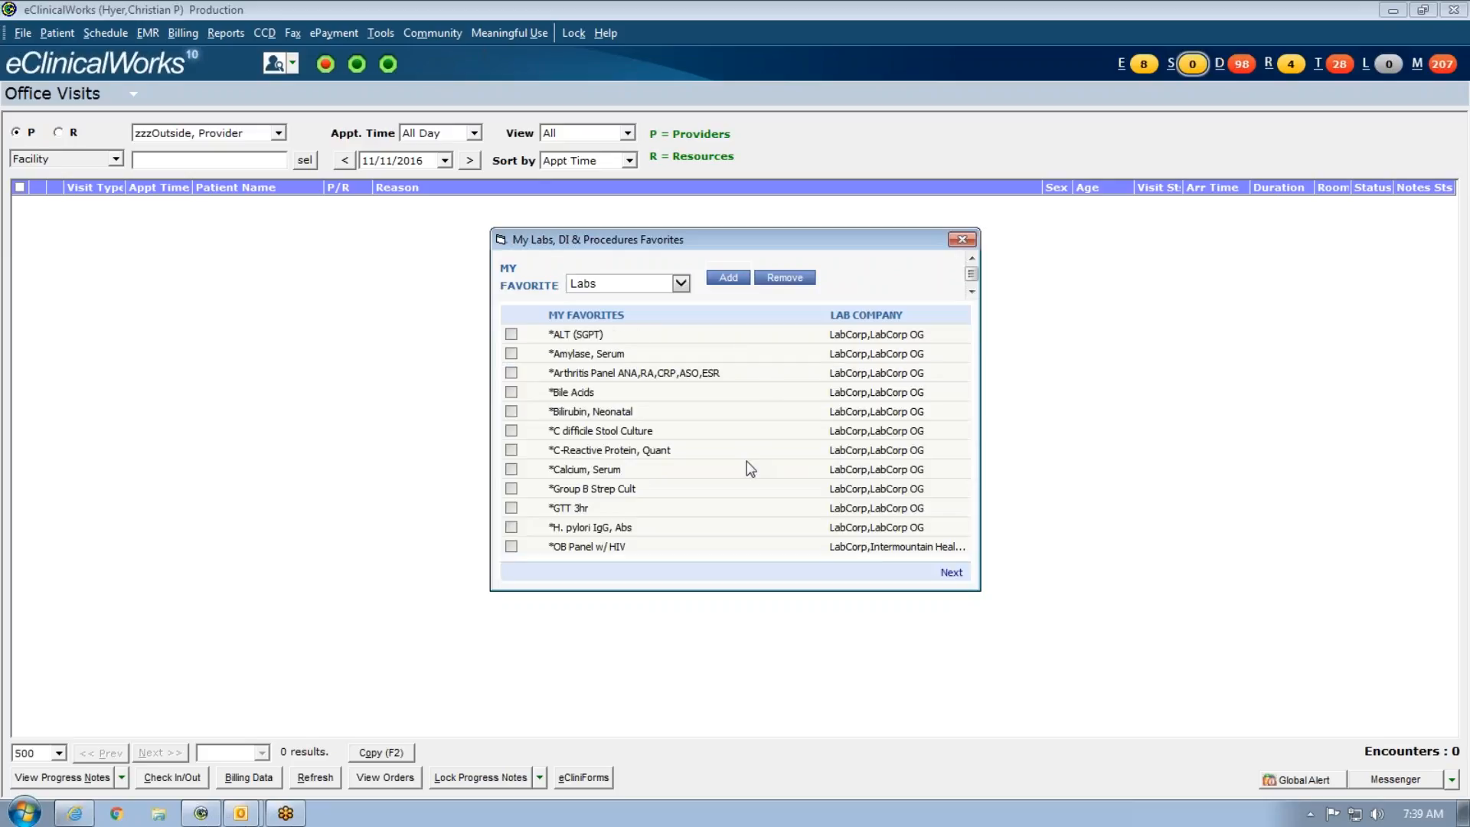
Step: Open the lab lookup for adding favorites, filter it to In-house labs, review both pages and return to the favorites list
left_click(724, 274)
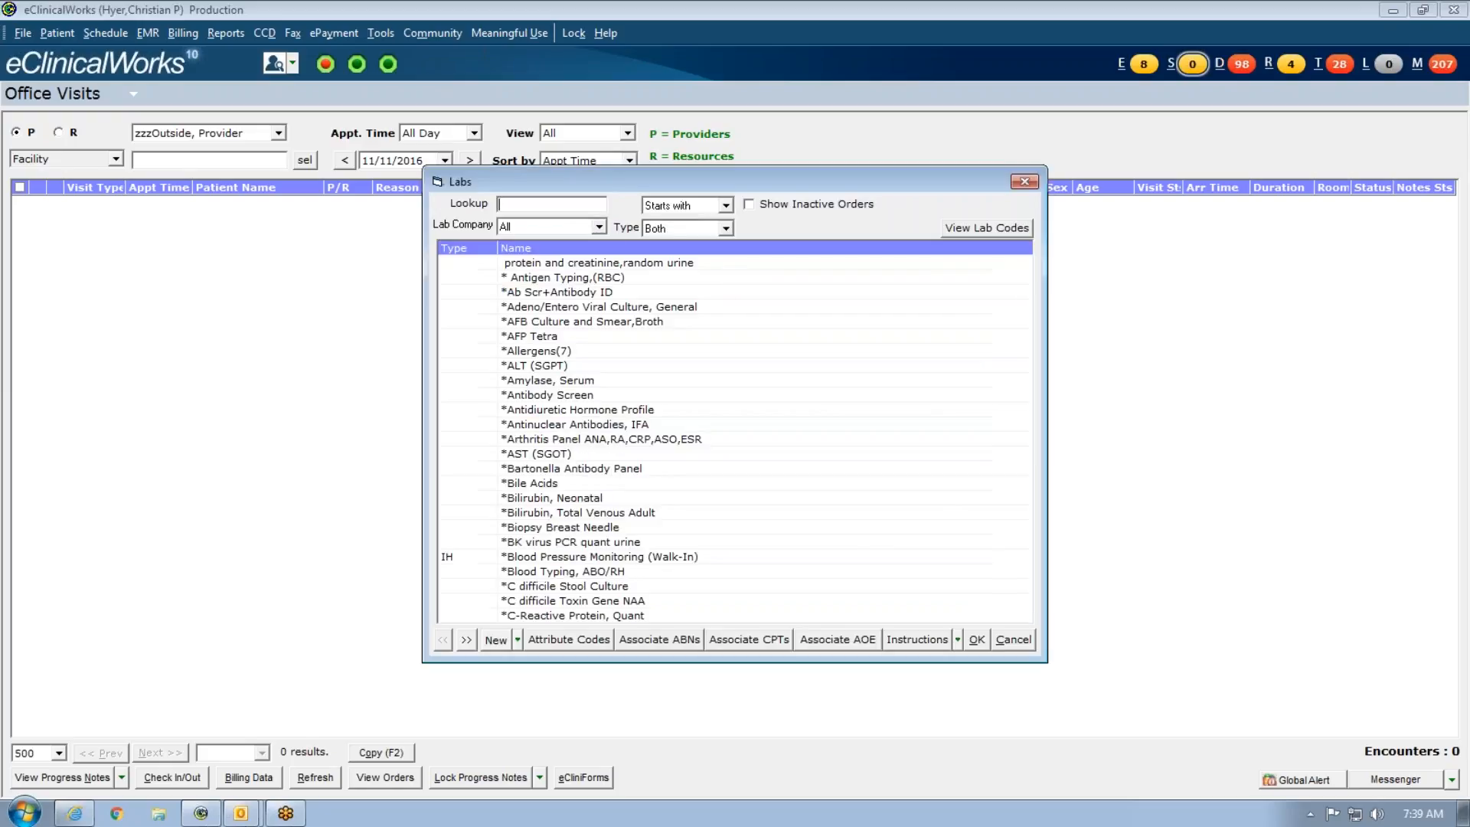
left_click(724, 204)
left_click(724, 210)
left_click(727, 226)
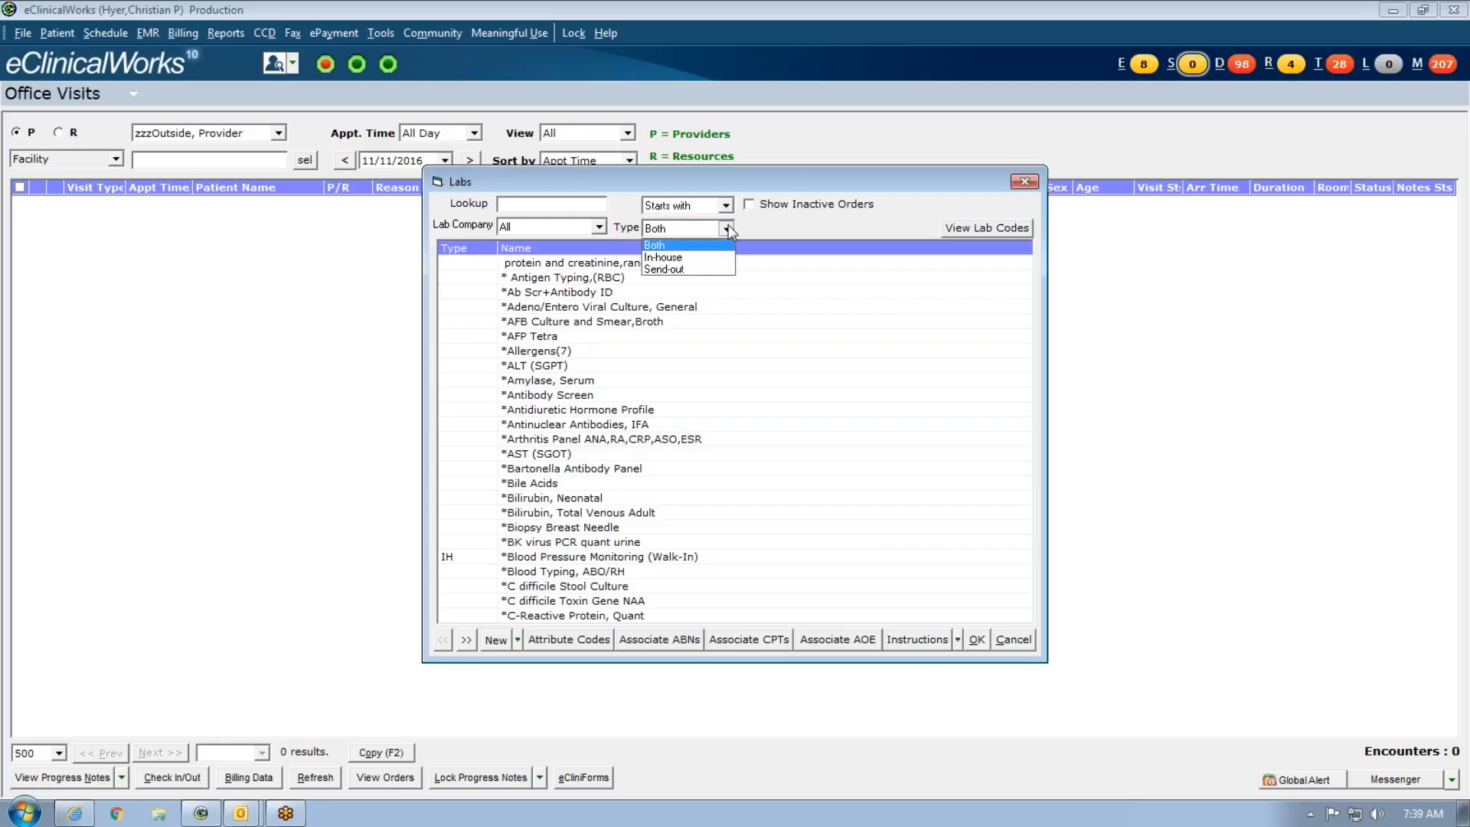
left_click(698, 259)
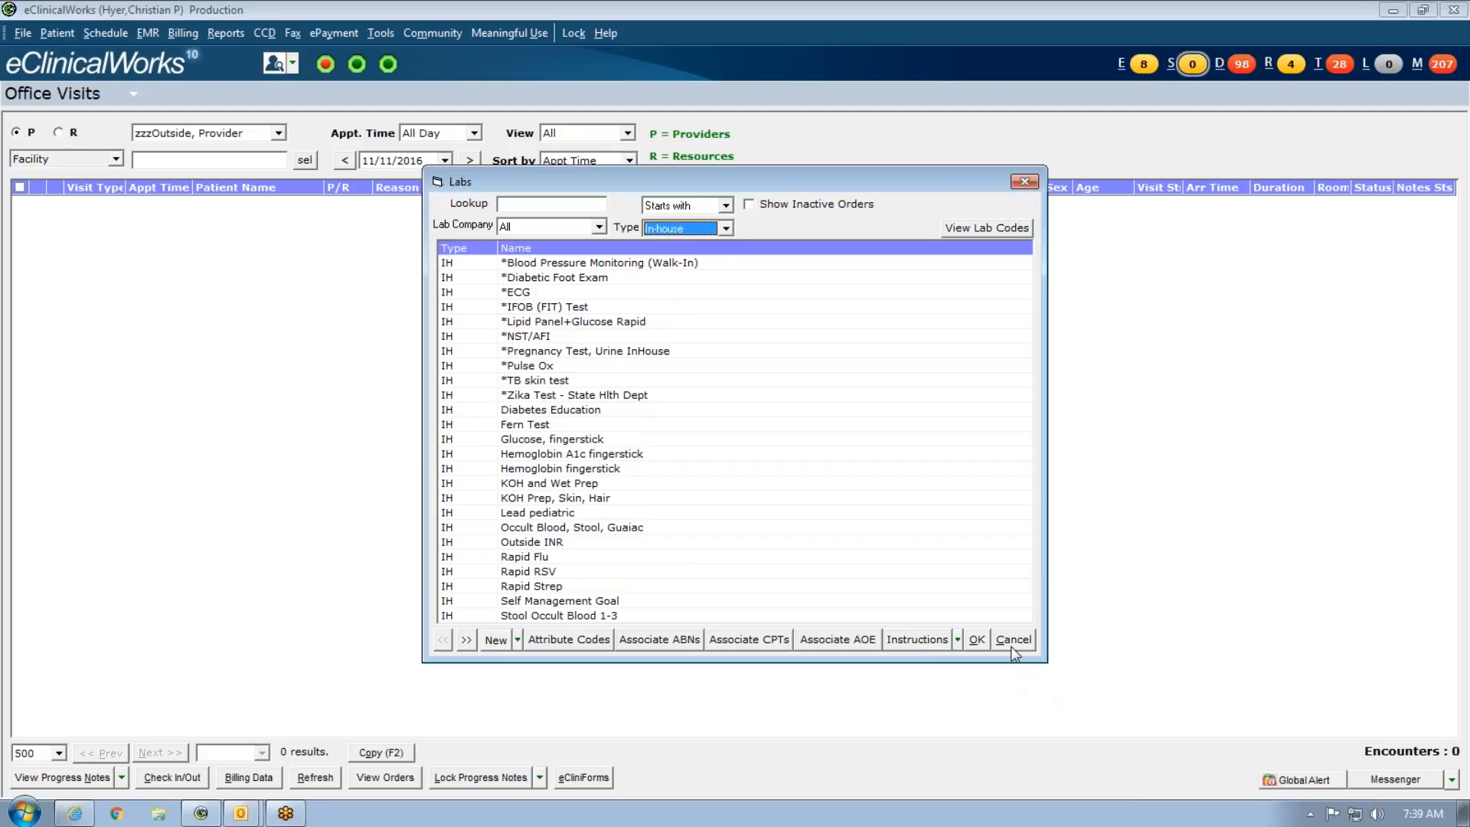
left_click(466, 640)
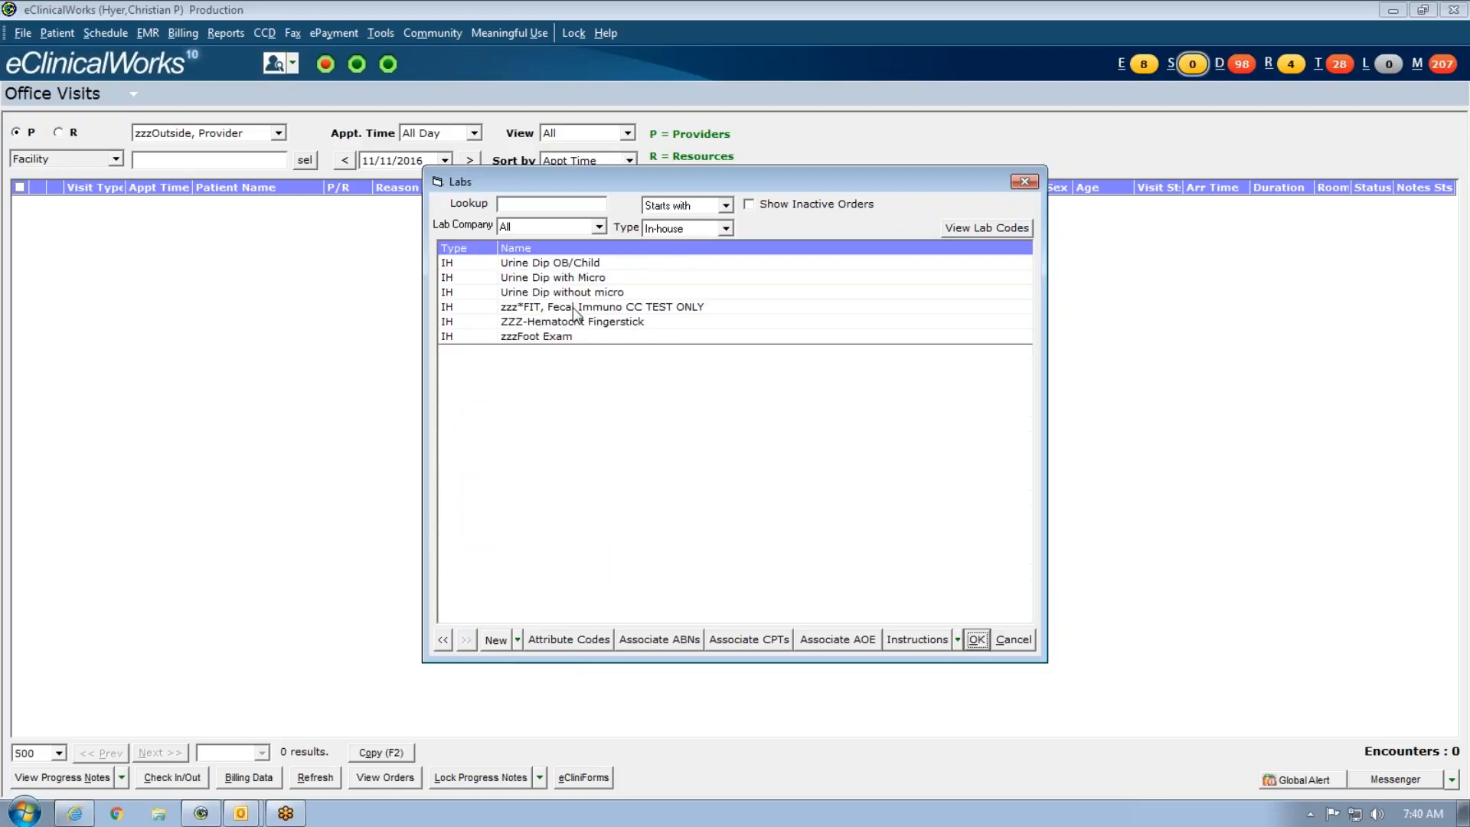
left_click(443, 642)
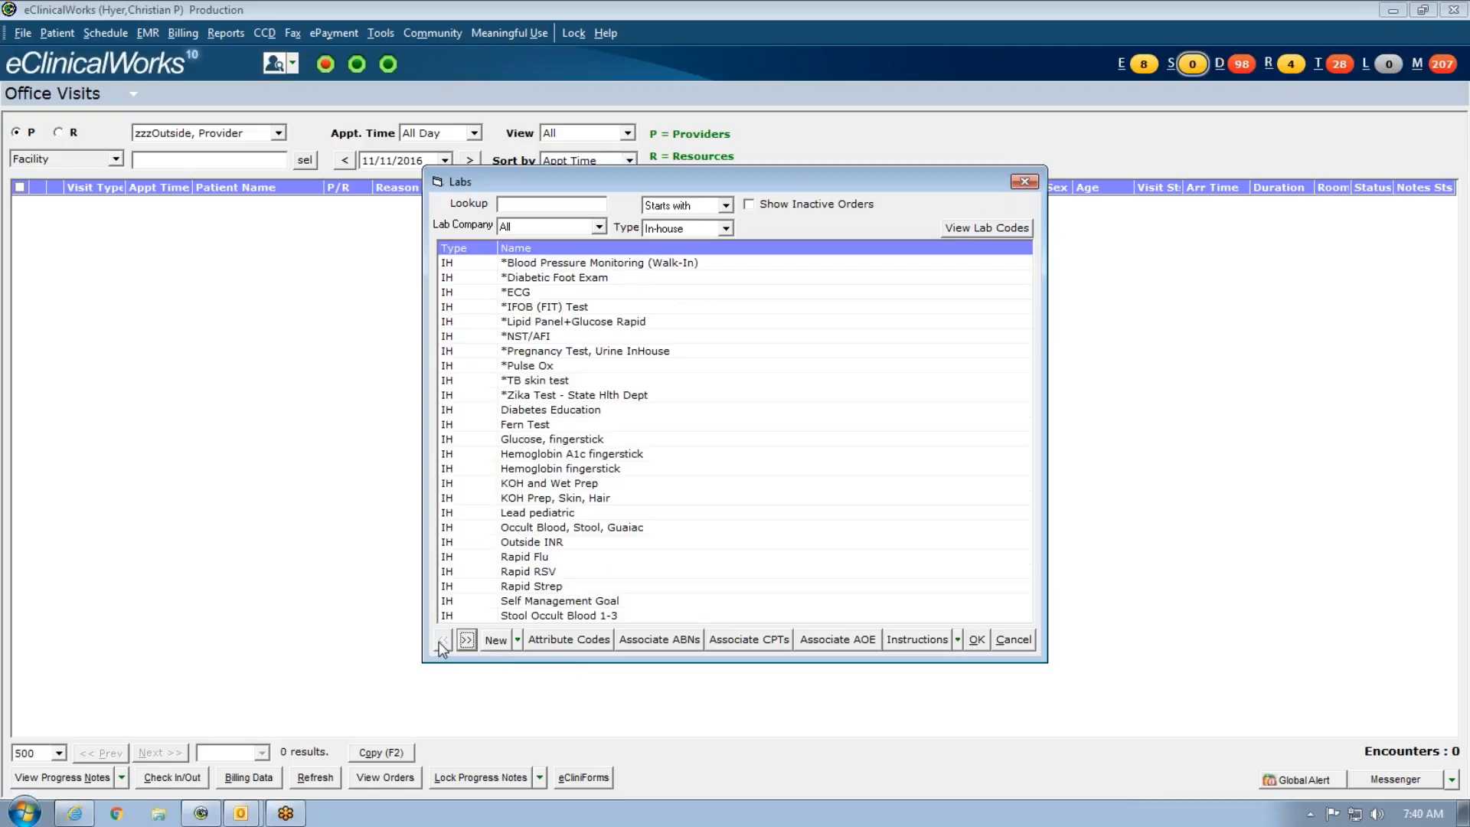
left_click(978, 639)
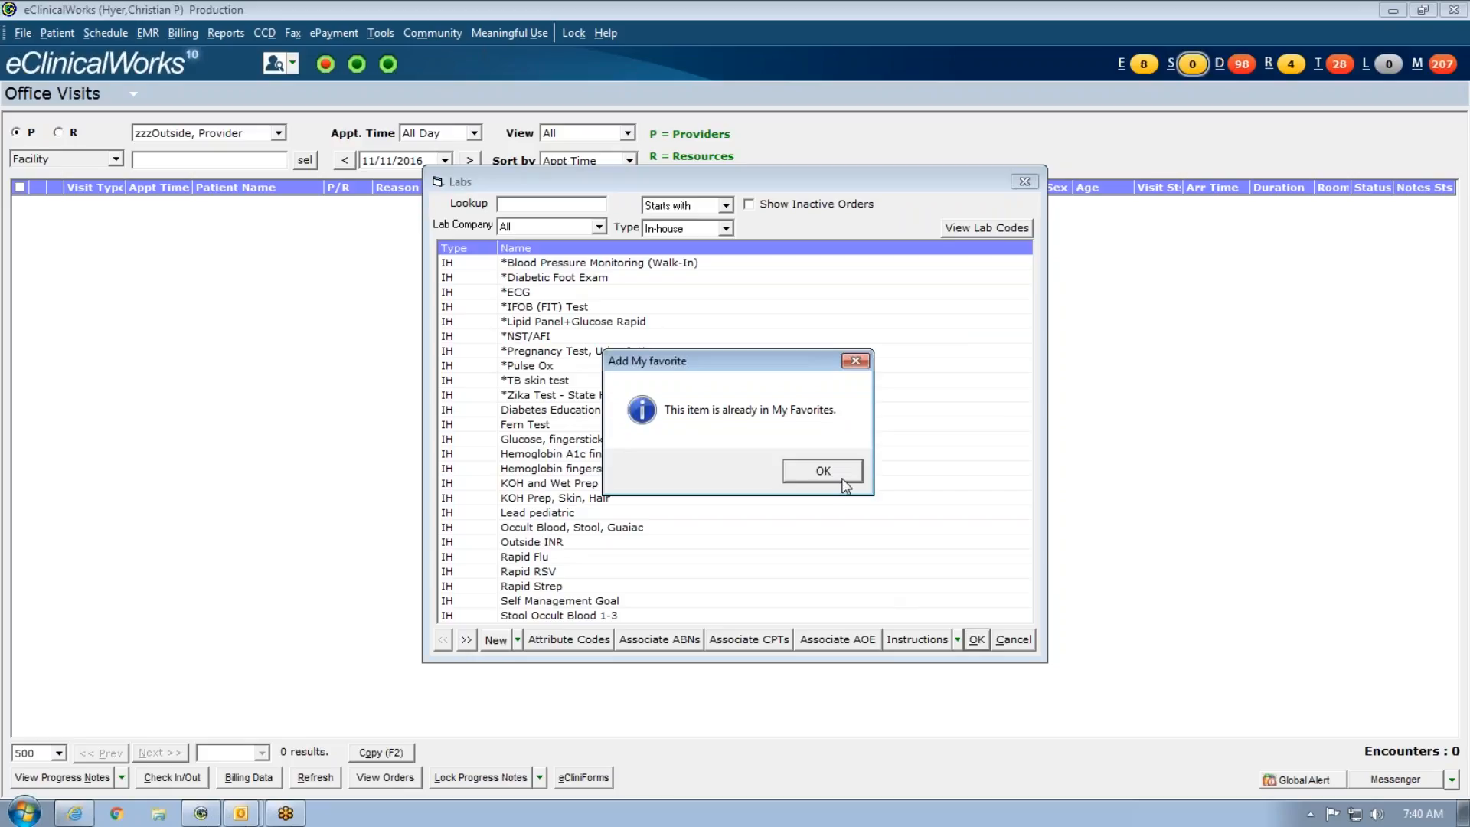
left_click(822, 471)
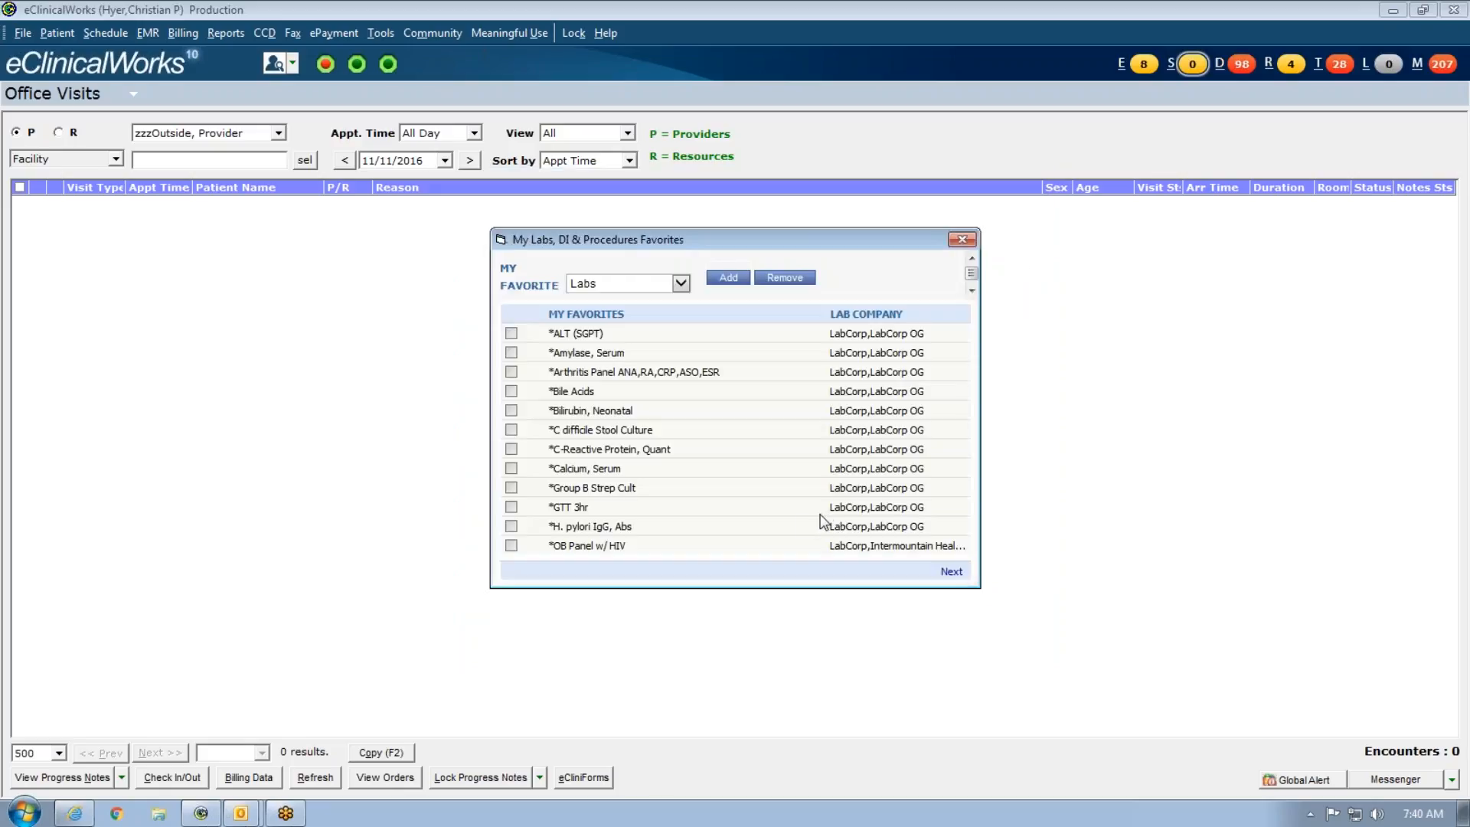
Step: Switch the favorites to Diagnostic Imaging and open the lookup for adding orders, with Intermountain HealthCare as the DI company
left_click(680, 284)
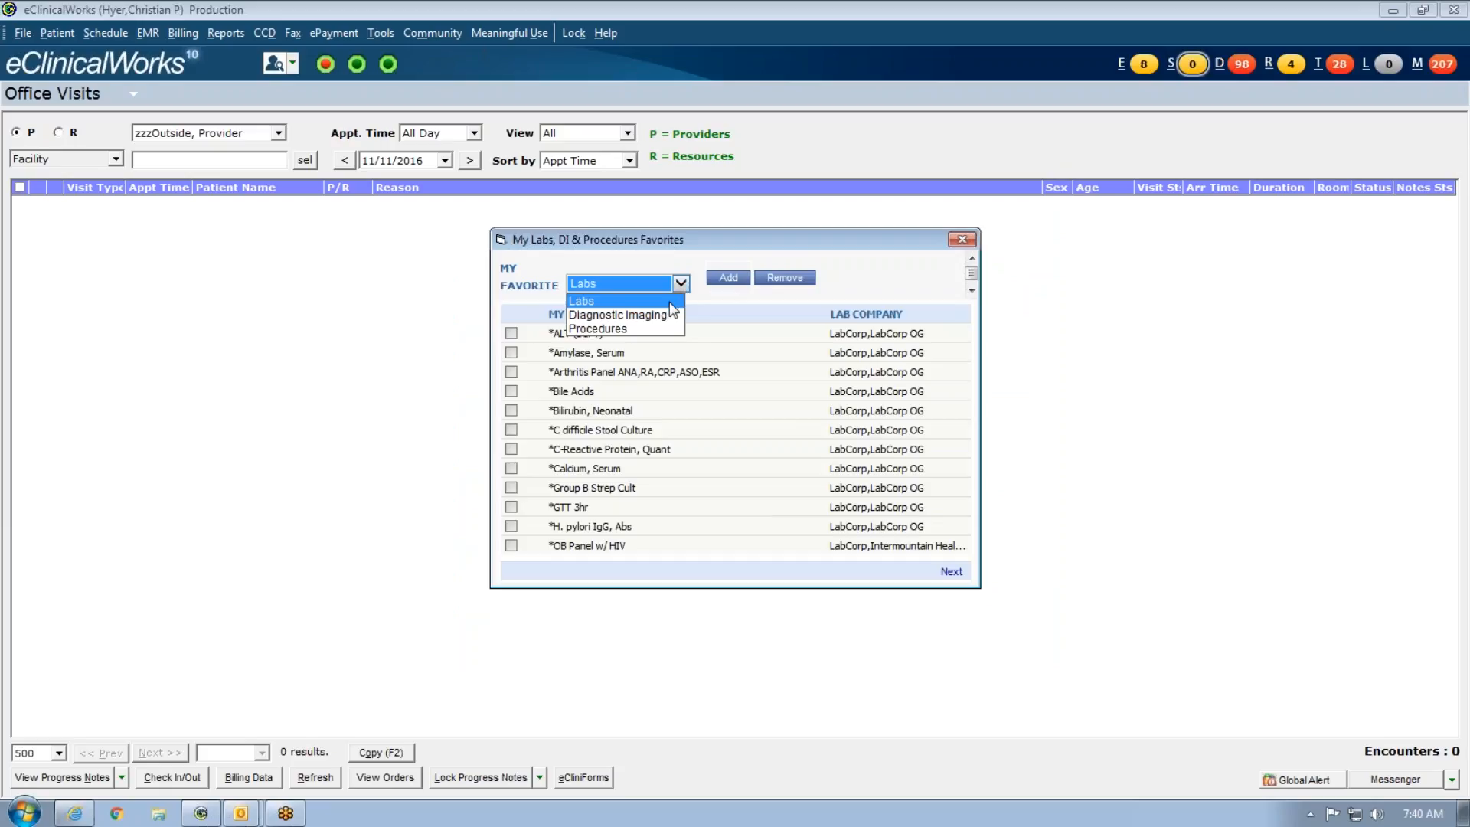
left_click(663, 315)
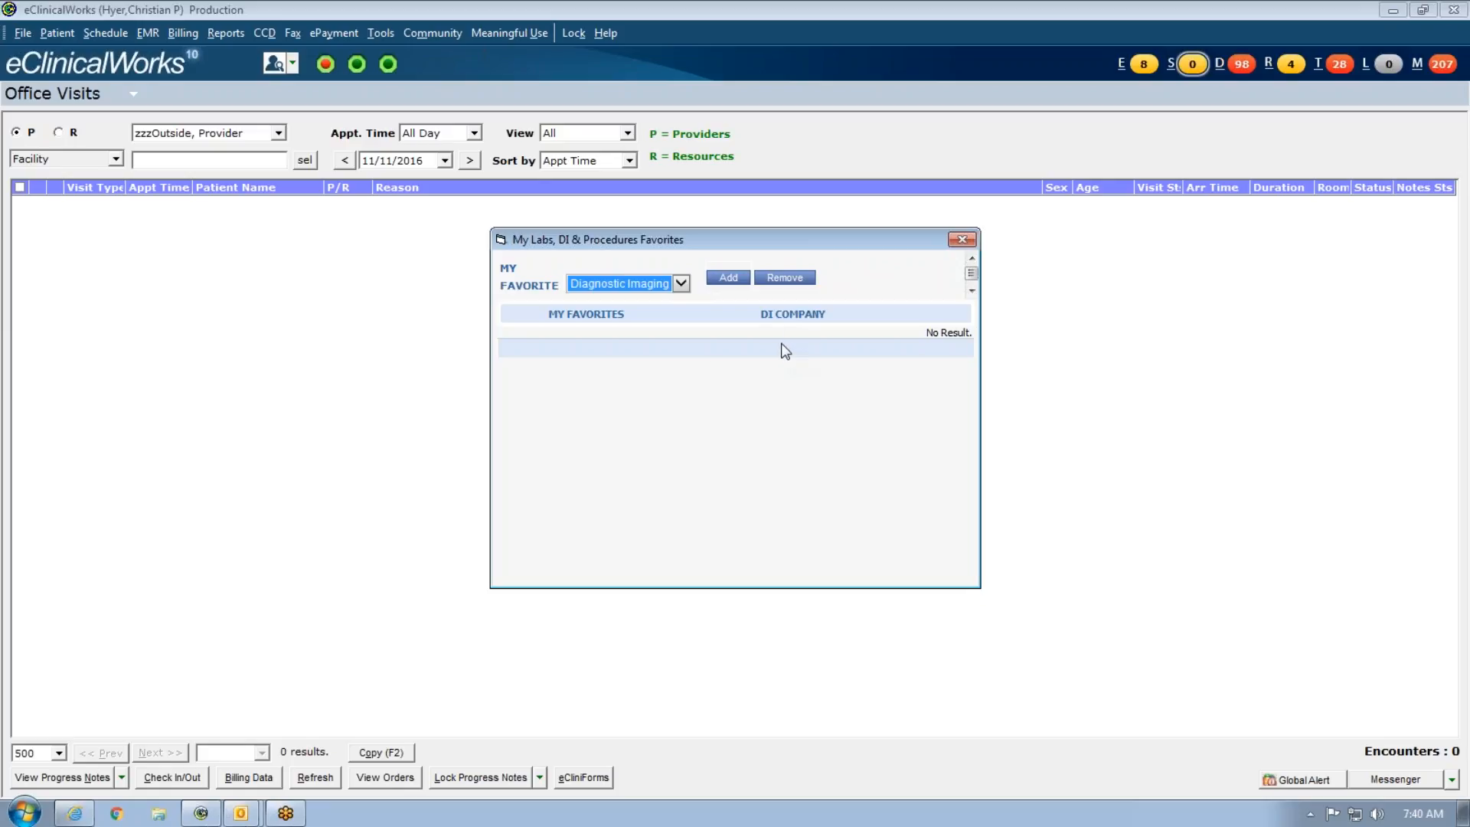
left_click(729, 281)
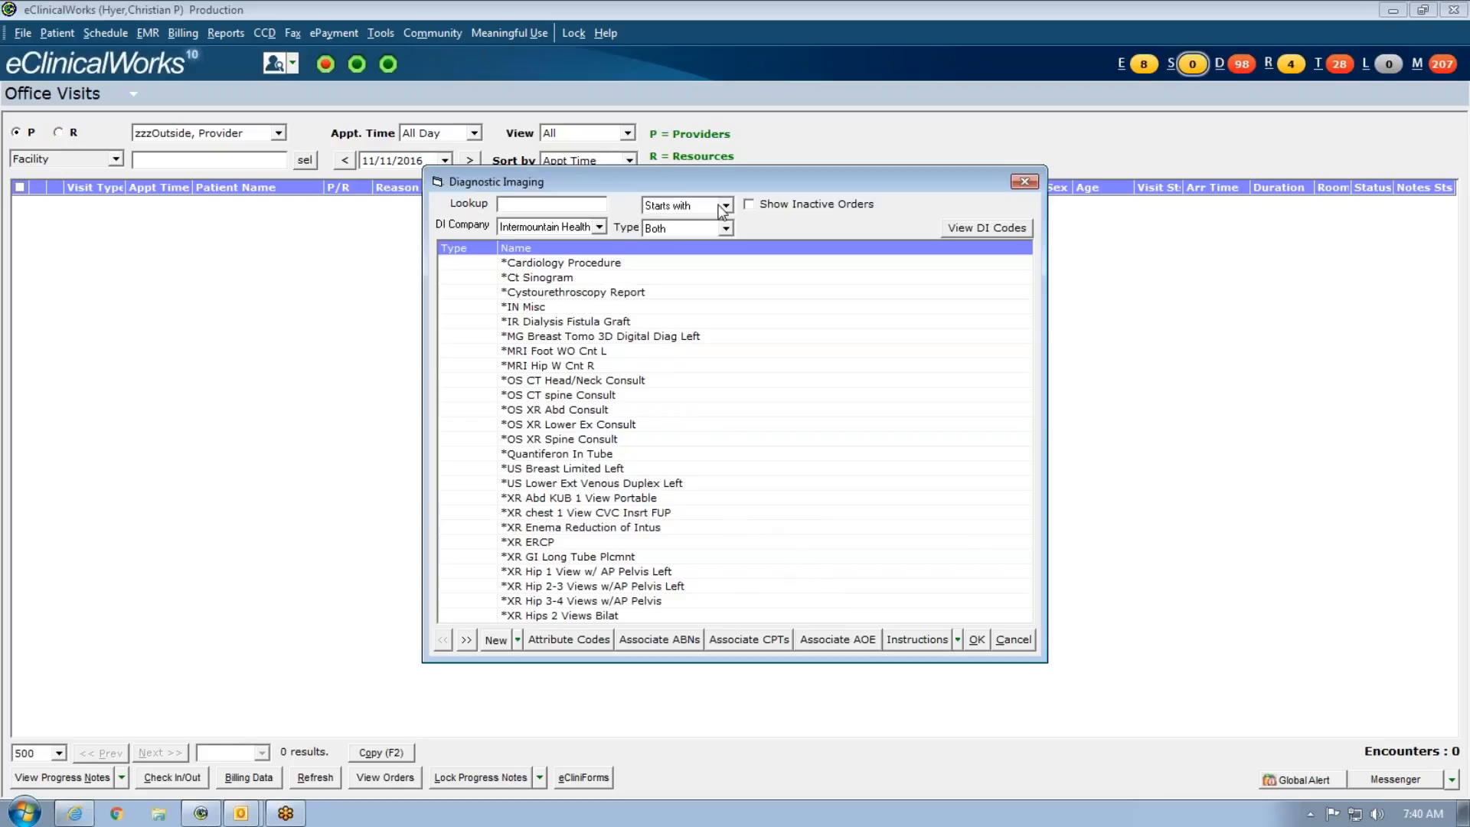
left_click(598, 228)
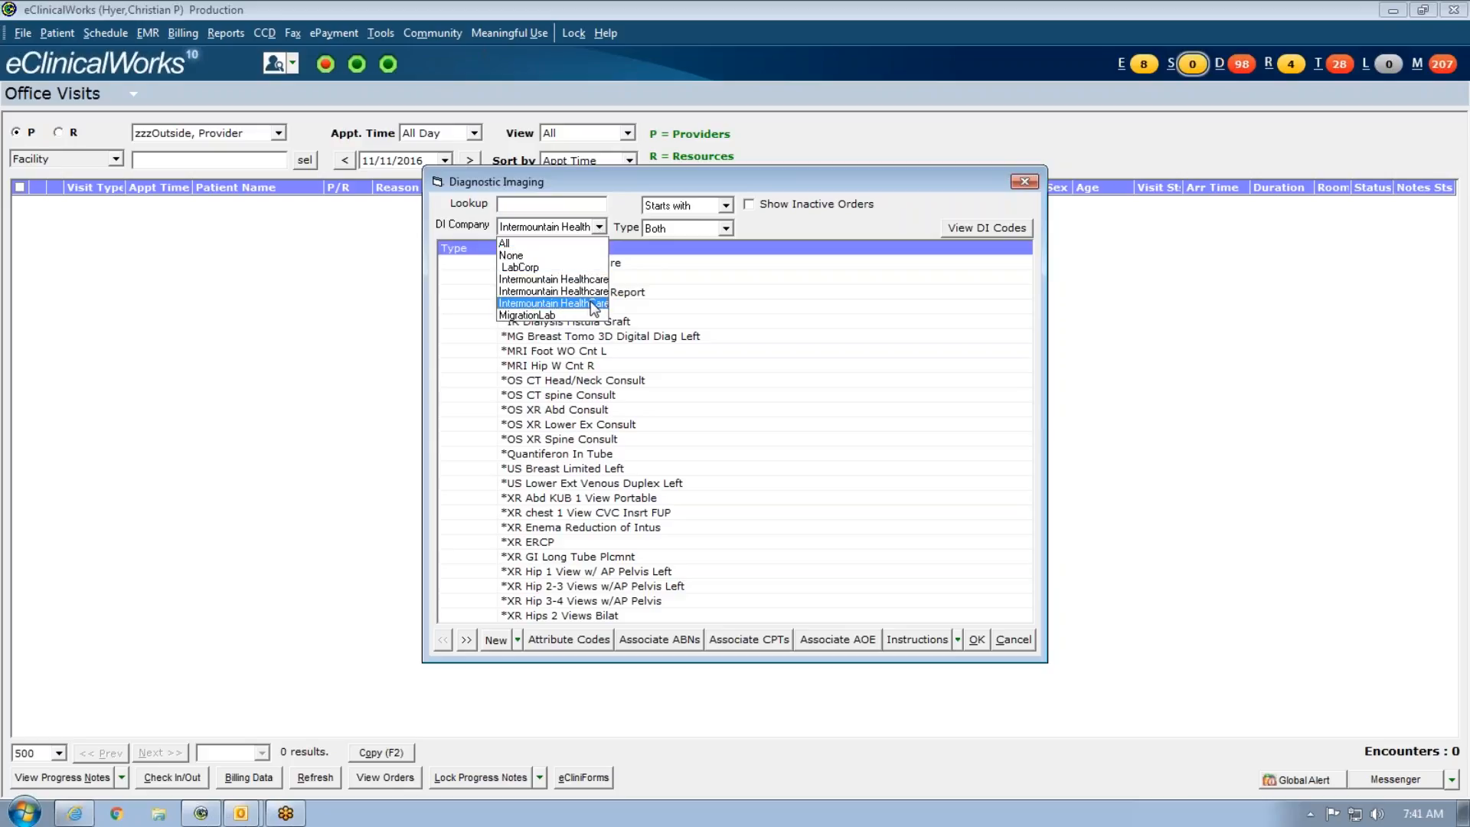
left_click(582, 303)
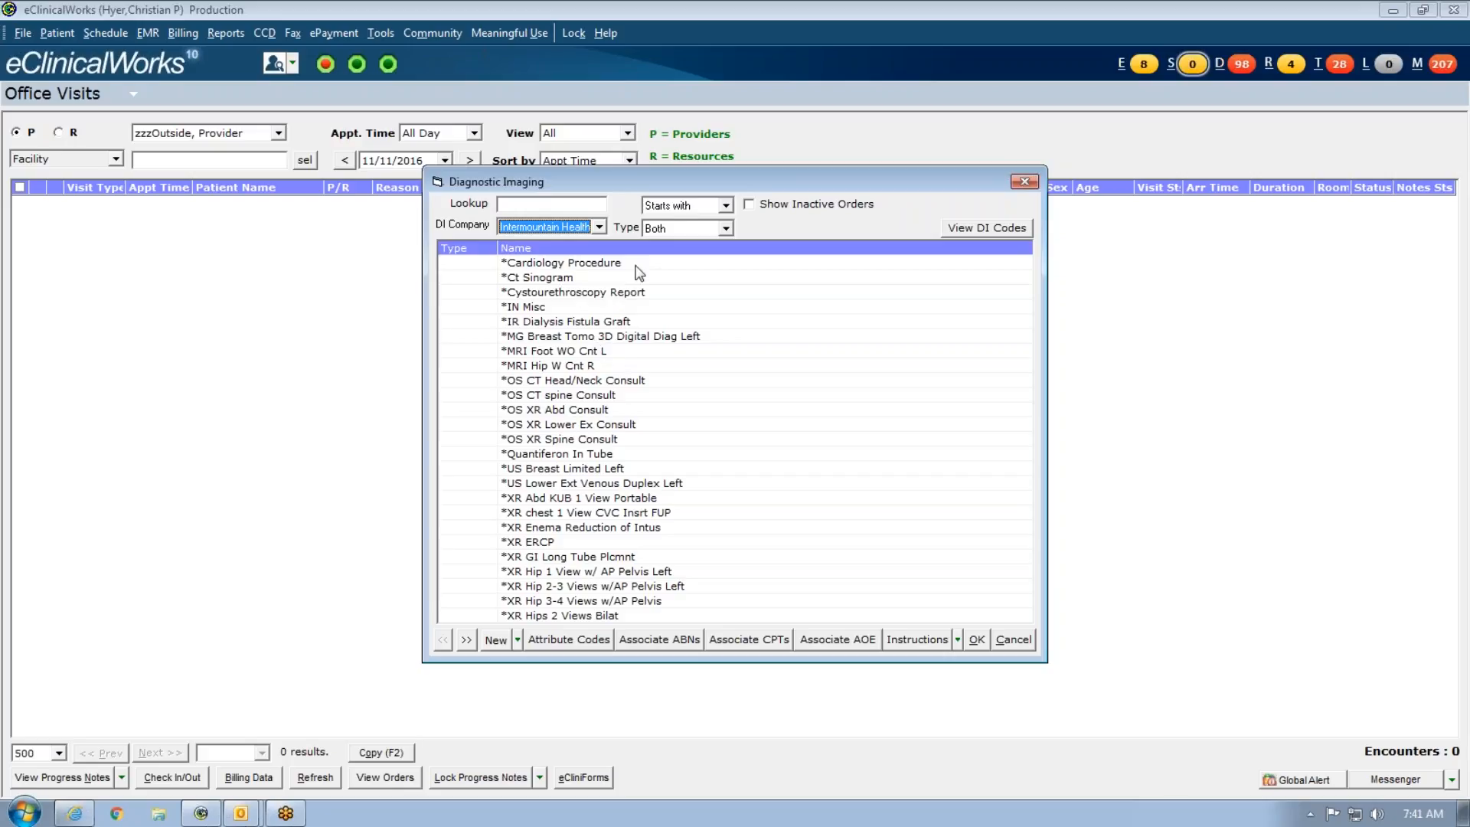
Step: Set the imaging lookup to match by Contains and try to add an imaging order from the list to the favorites
left_click(682, 210)
left_click(679, 227)
left_click(678, 205)
left_click(678, 231)
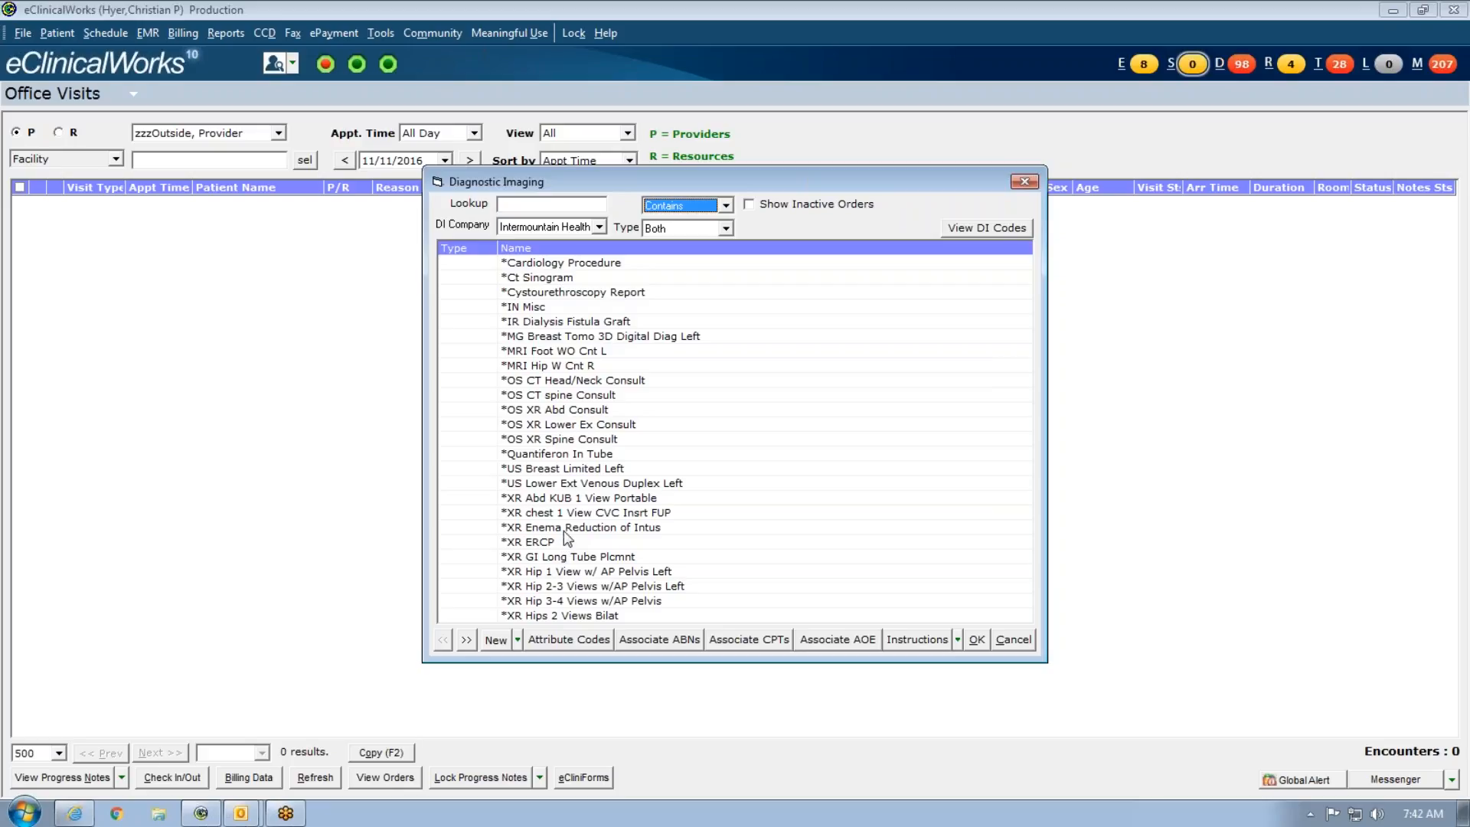
left_click(976, 639)
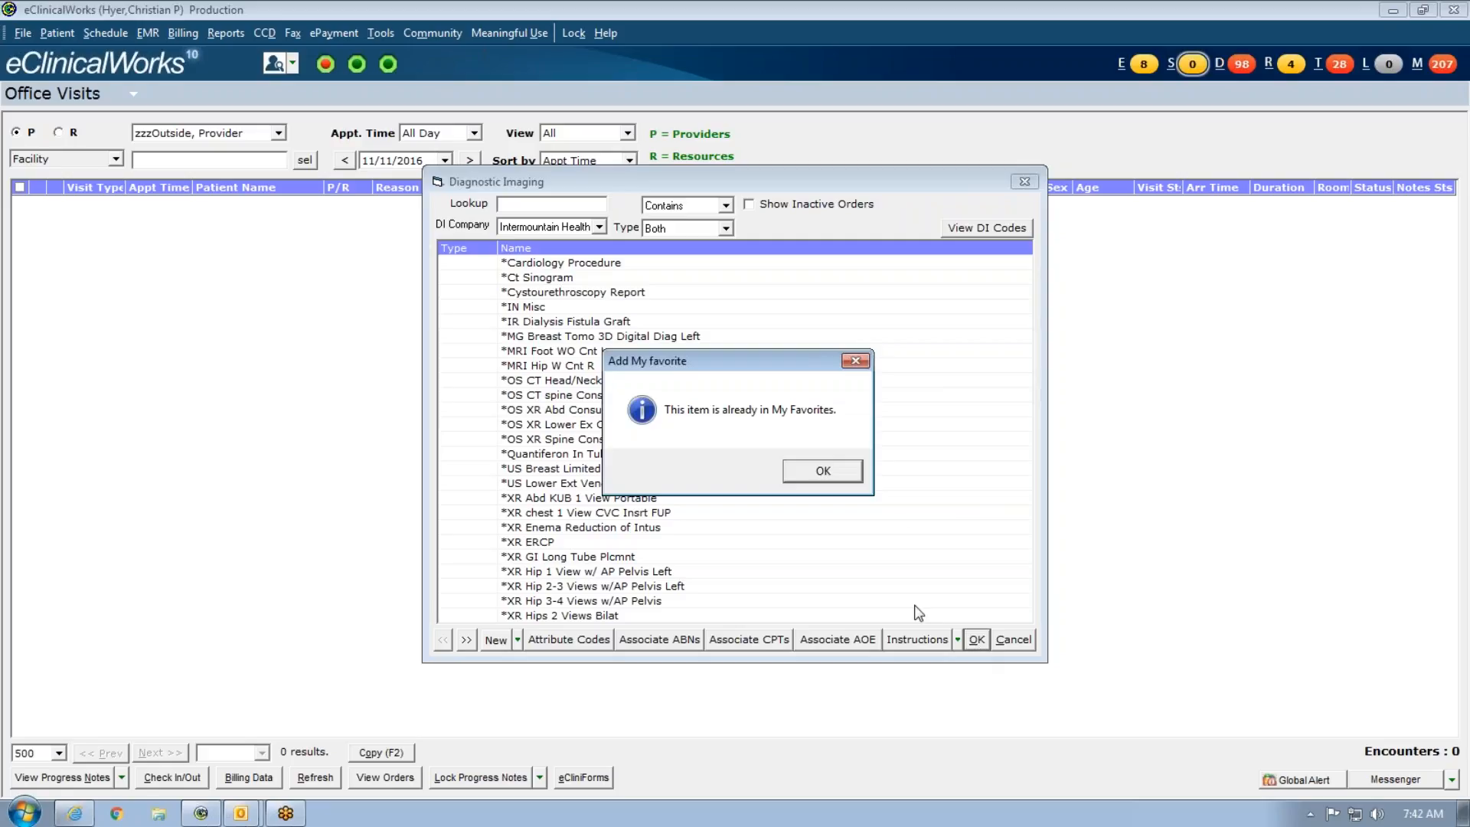
left_click(852, 474)
Step: Switch the favorites to Procedures and view the procedure lookup and its new-procedure form without adding anything
left_click(680, 284)
left_click(660, 324)
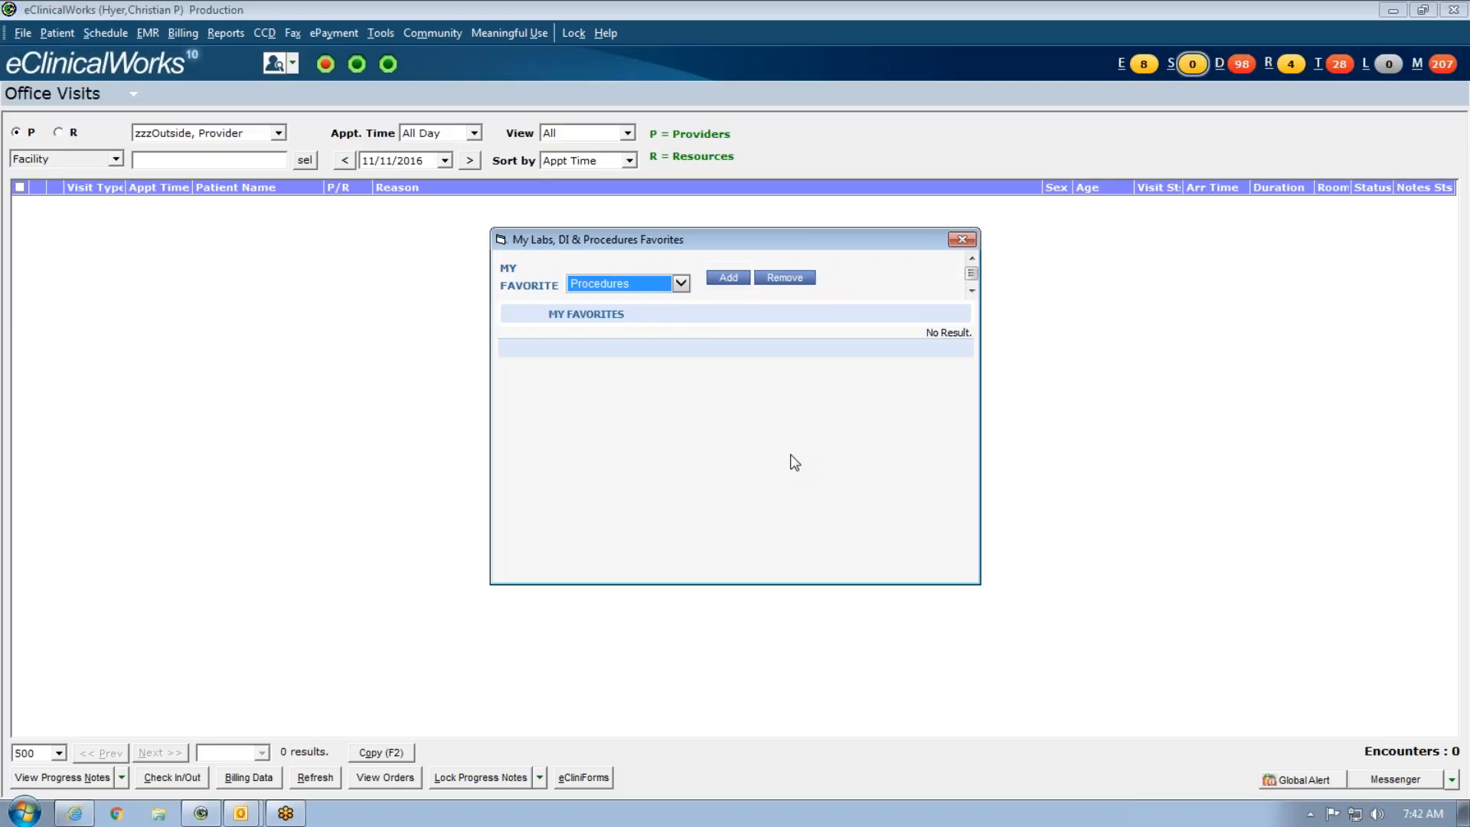
left_click(728, 277)
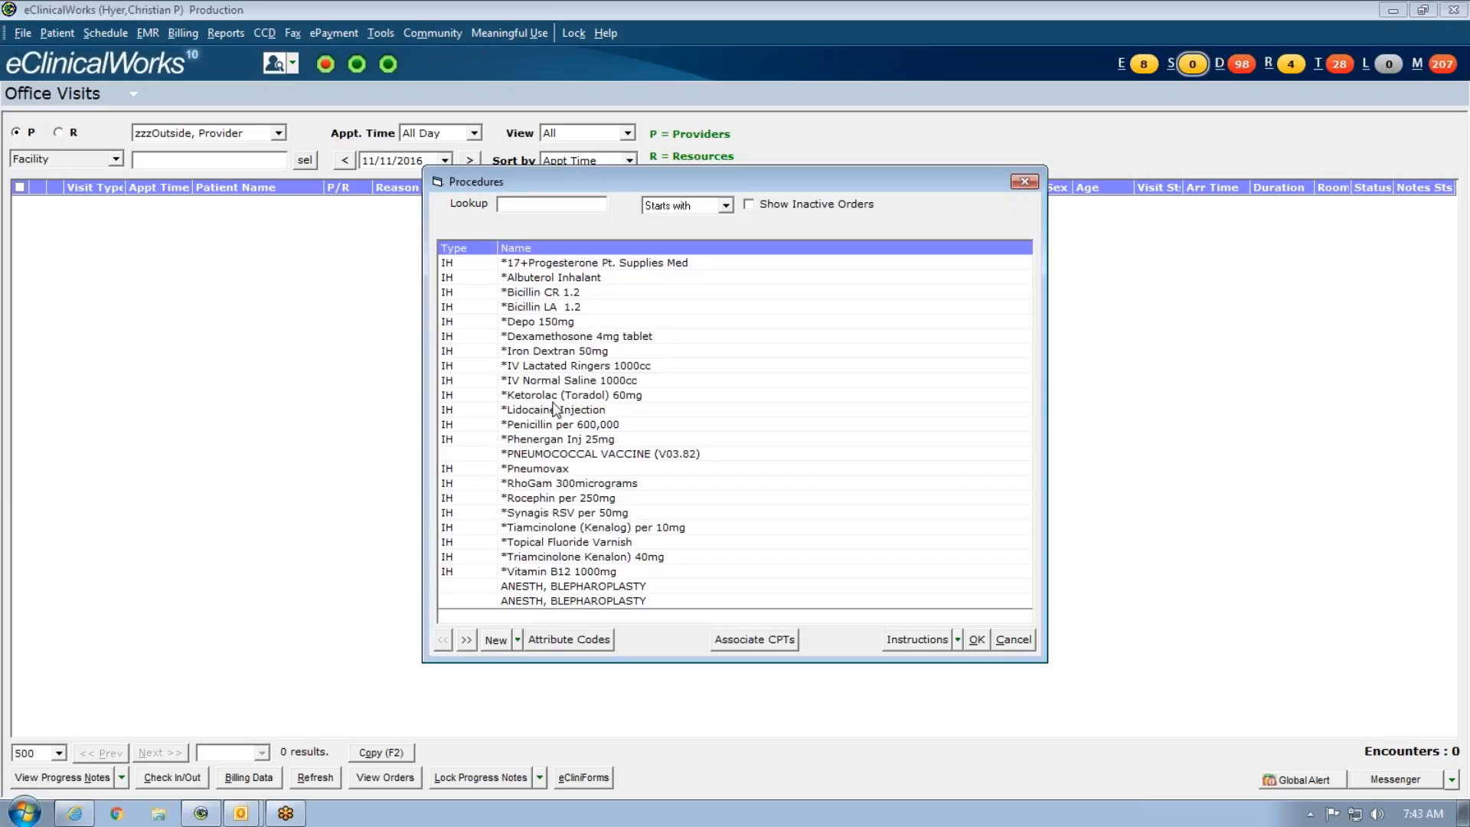
left_click(496, 645)
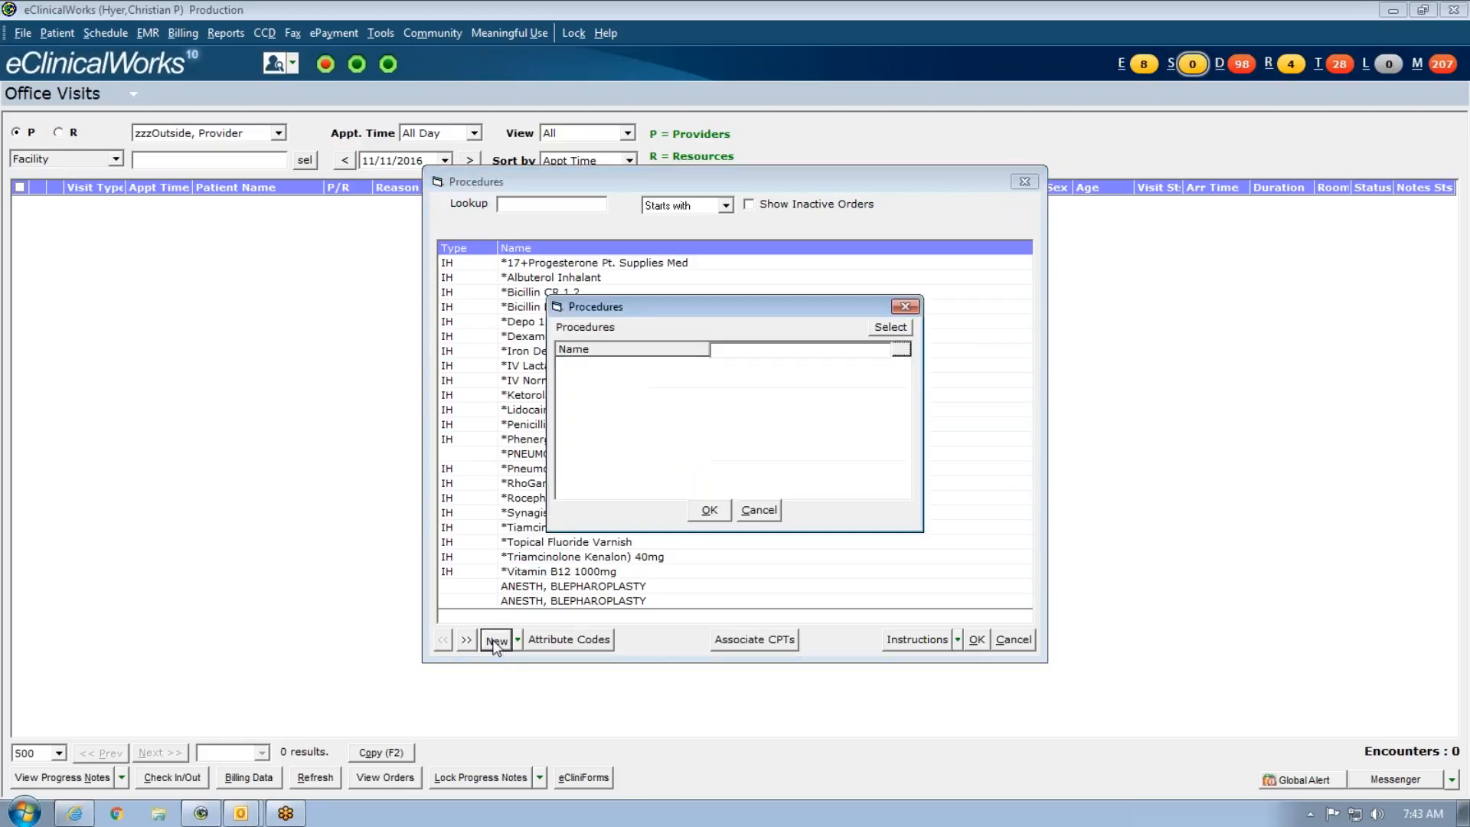
left_click(745, 511)
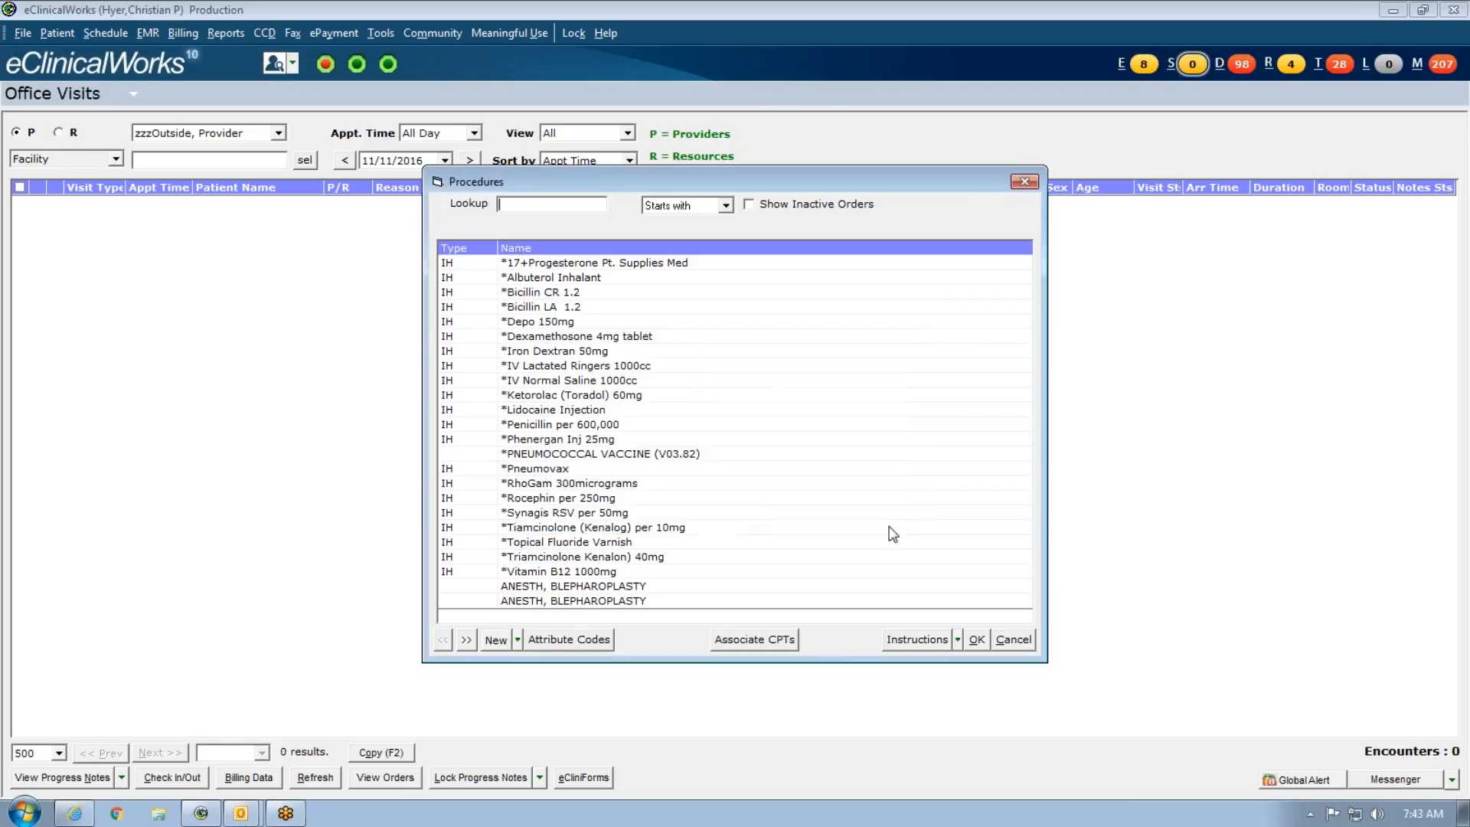
left_click(1015, 640)
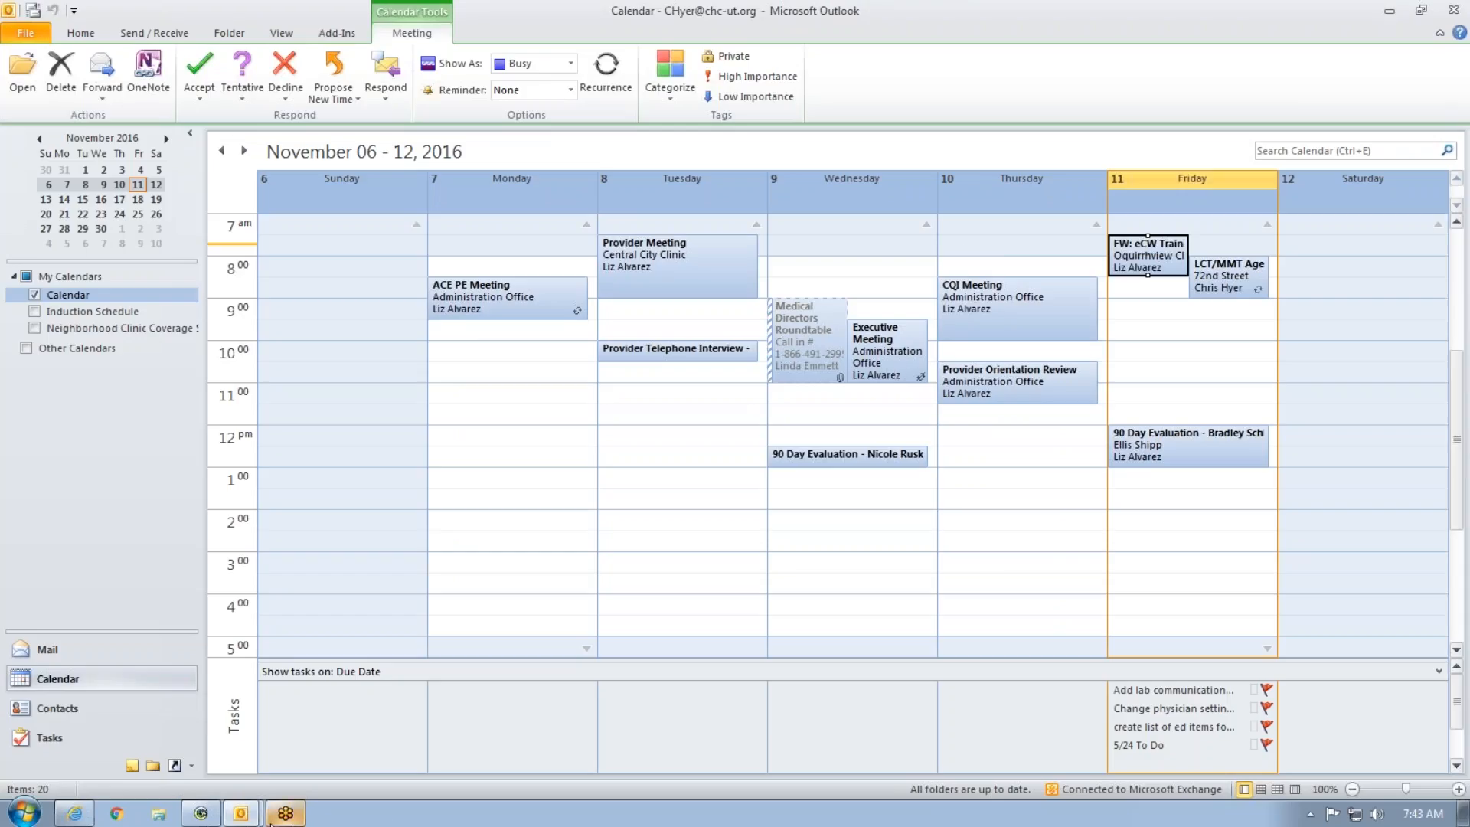
Step: Switch back to eClinicalWorks and open the patient lookup
left_click(201, 813)
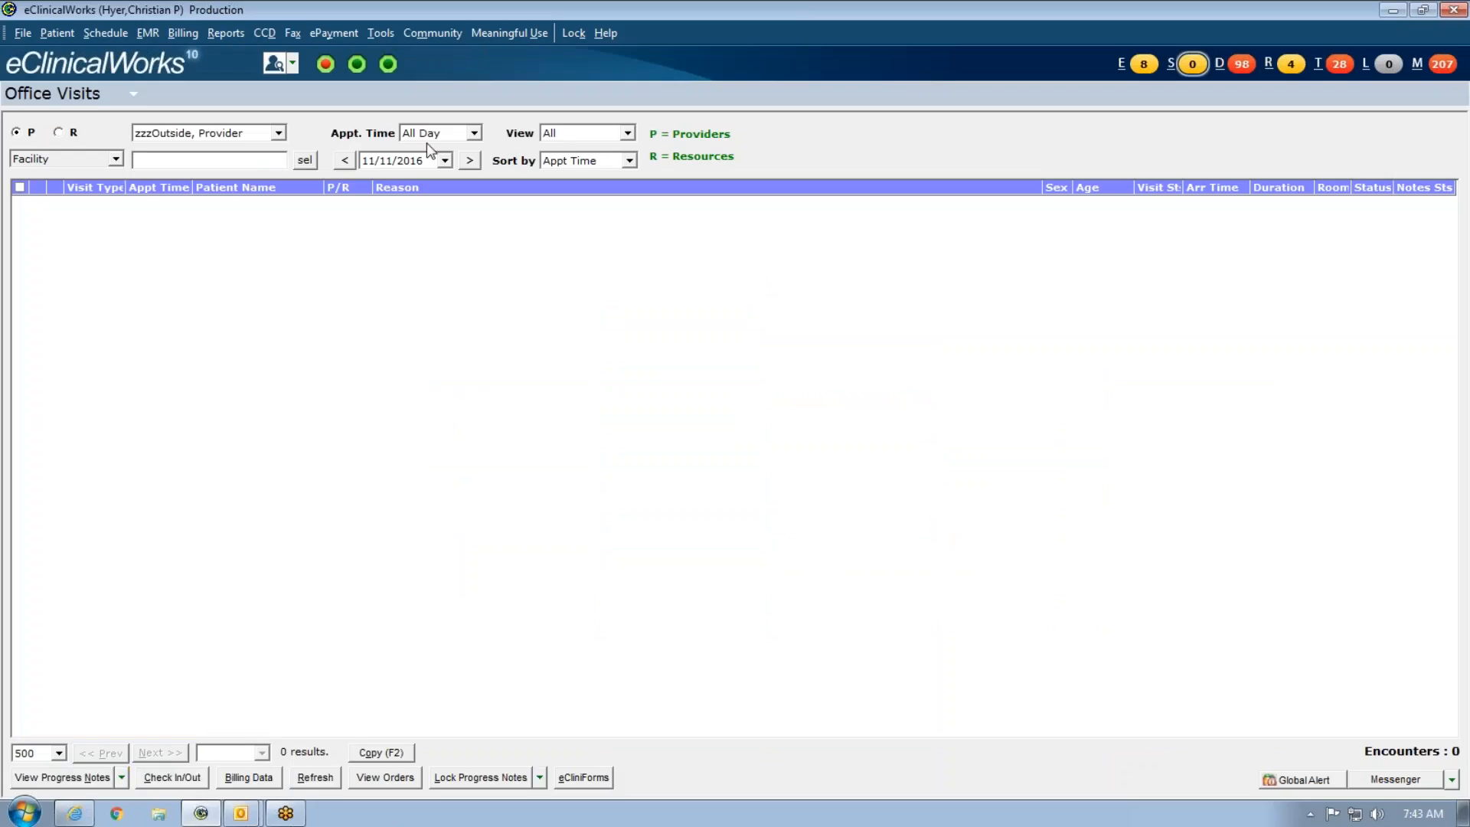
left_click(148, 33)
mouse_move(178, 79)
left_click(476, 204)
left_click(293, 64)
left_click(267, 79)
Step: Enter the test patient's name in the patient search and set the search criterion to Name
type("test,abam")
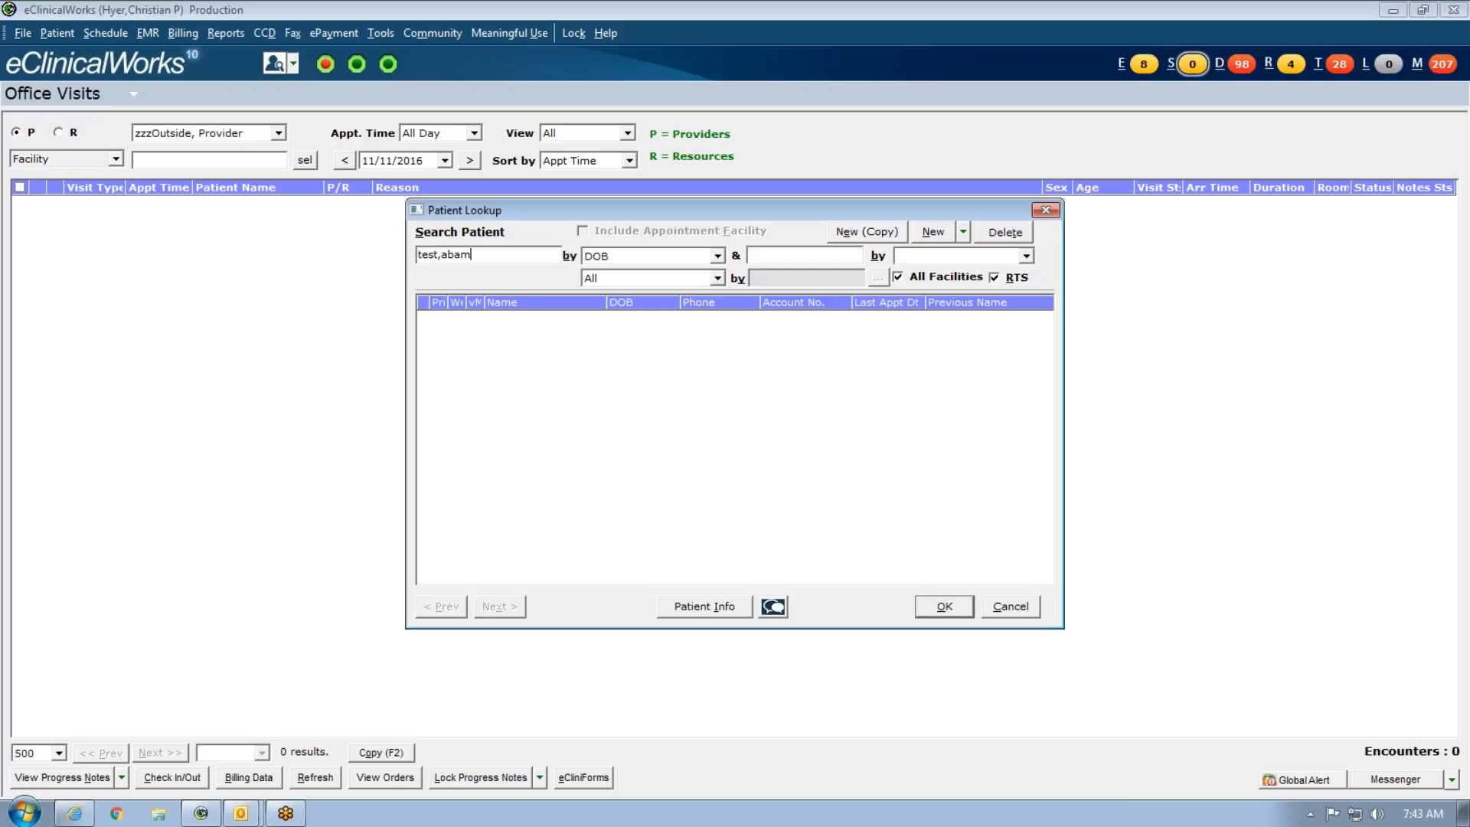
left_click(641, 256)
scroll(657, 301, "down", 2)
scroll(657, 300, "down", 1)
scroll(647, 291, "up", 3)
left_click(643, 273)
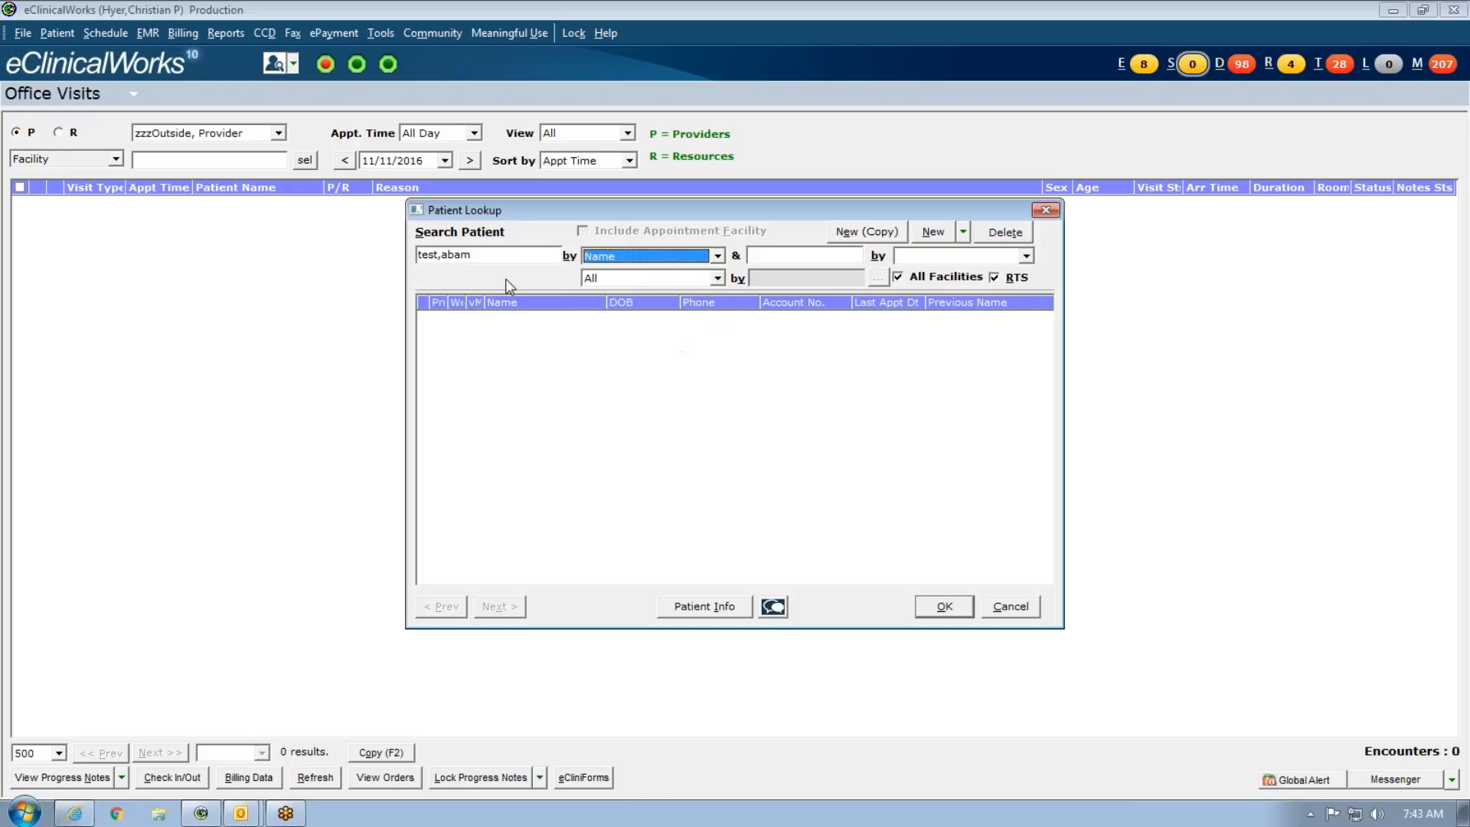
Step: Search again for the test patient by name, open the matching patient's hub and go to the progress notes
double_click(491, 250)
type("tes")
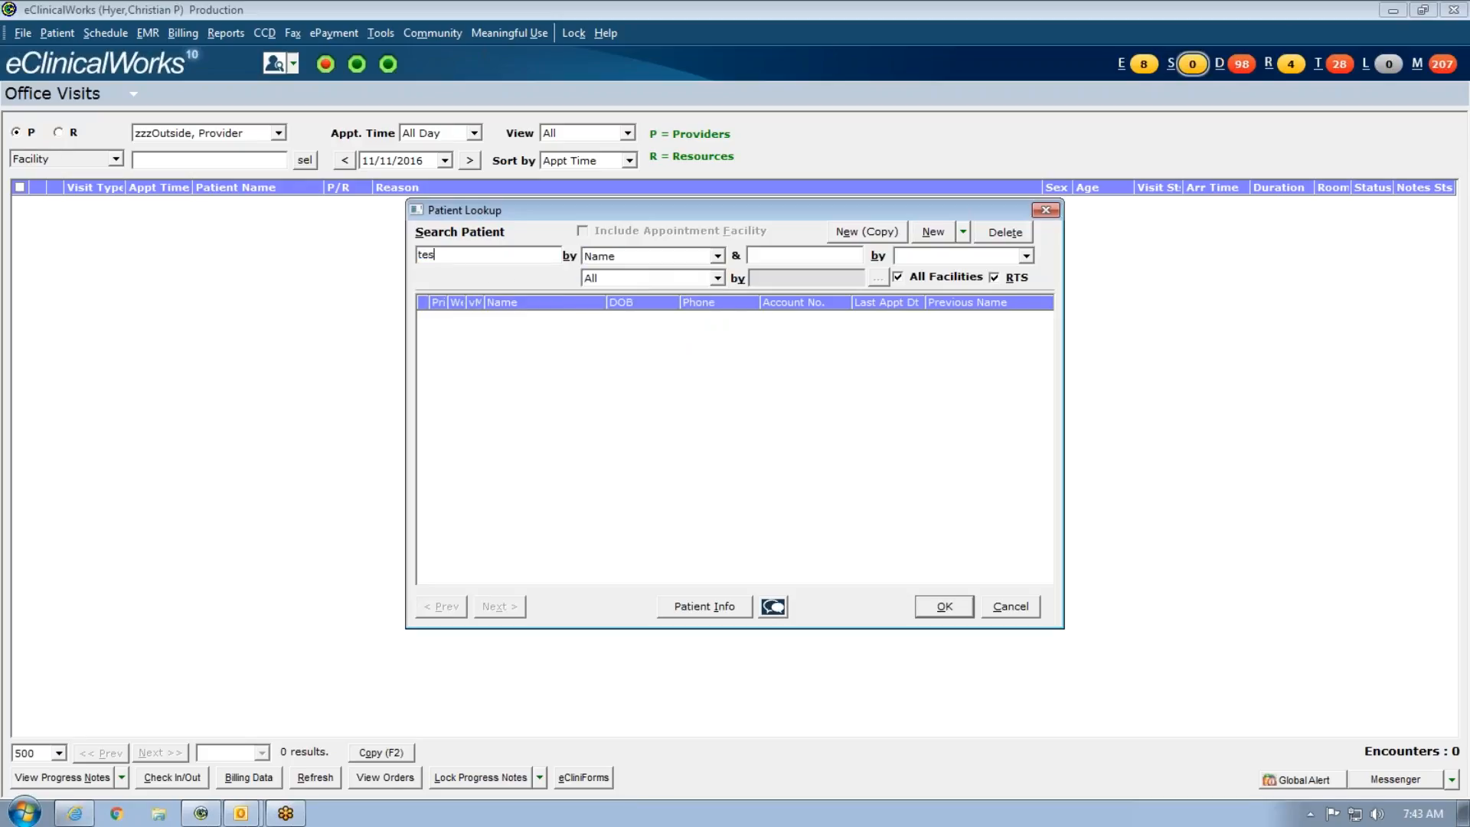
type("t,ab")
left_click(947, 606)
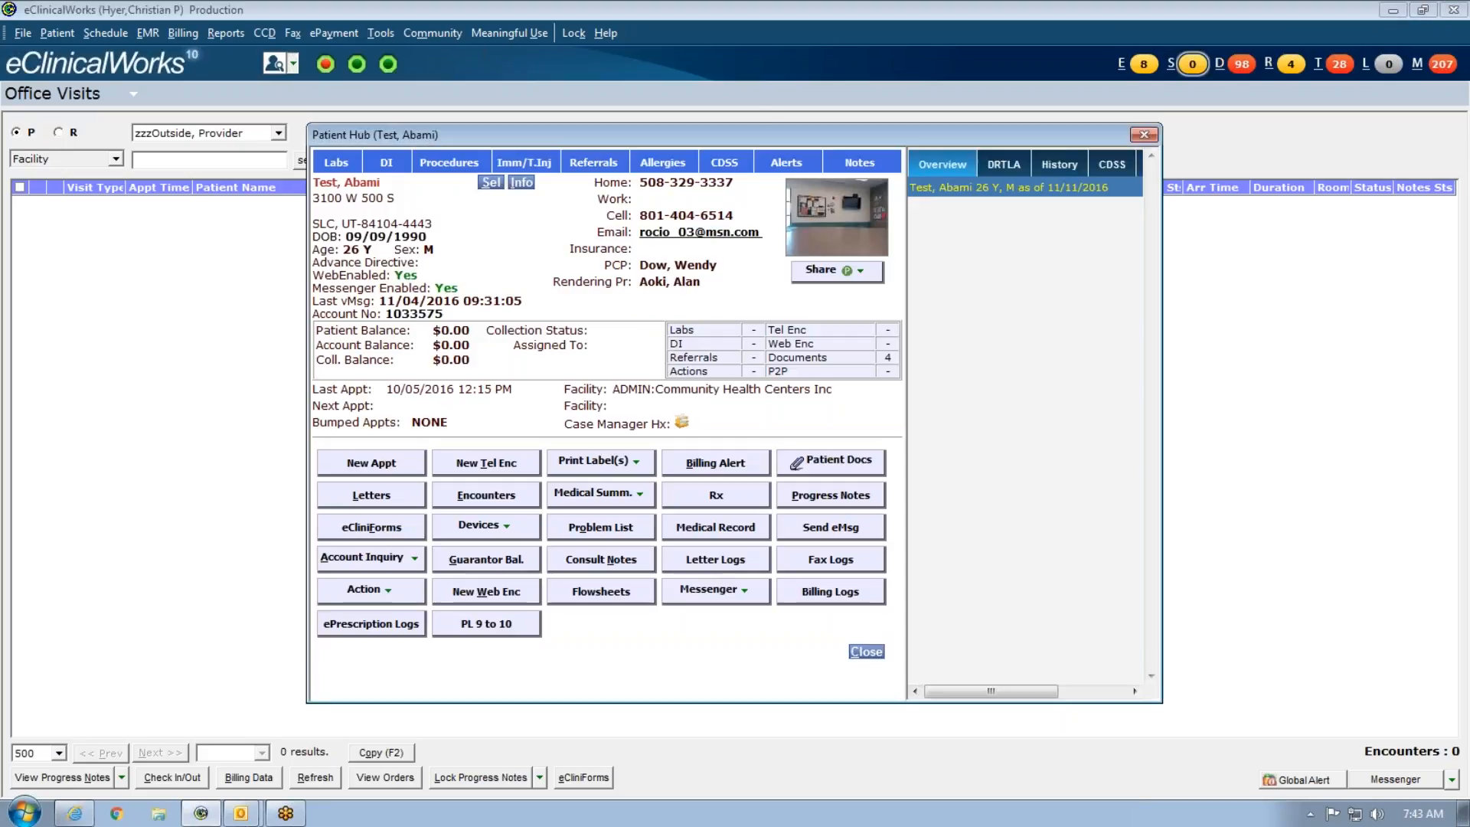
left_click(834, 504)
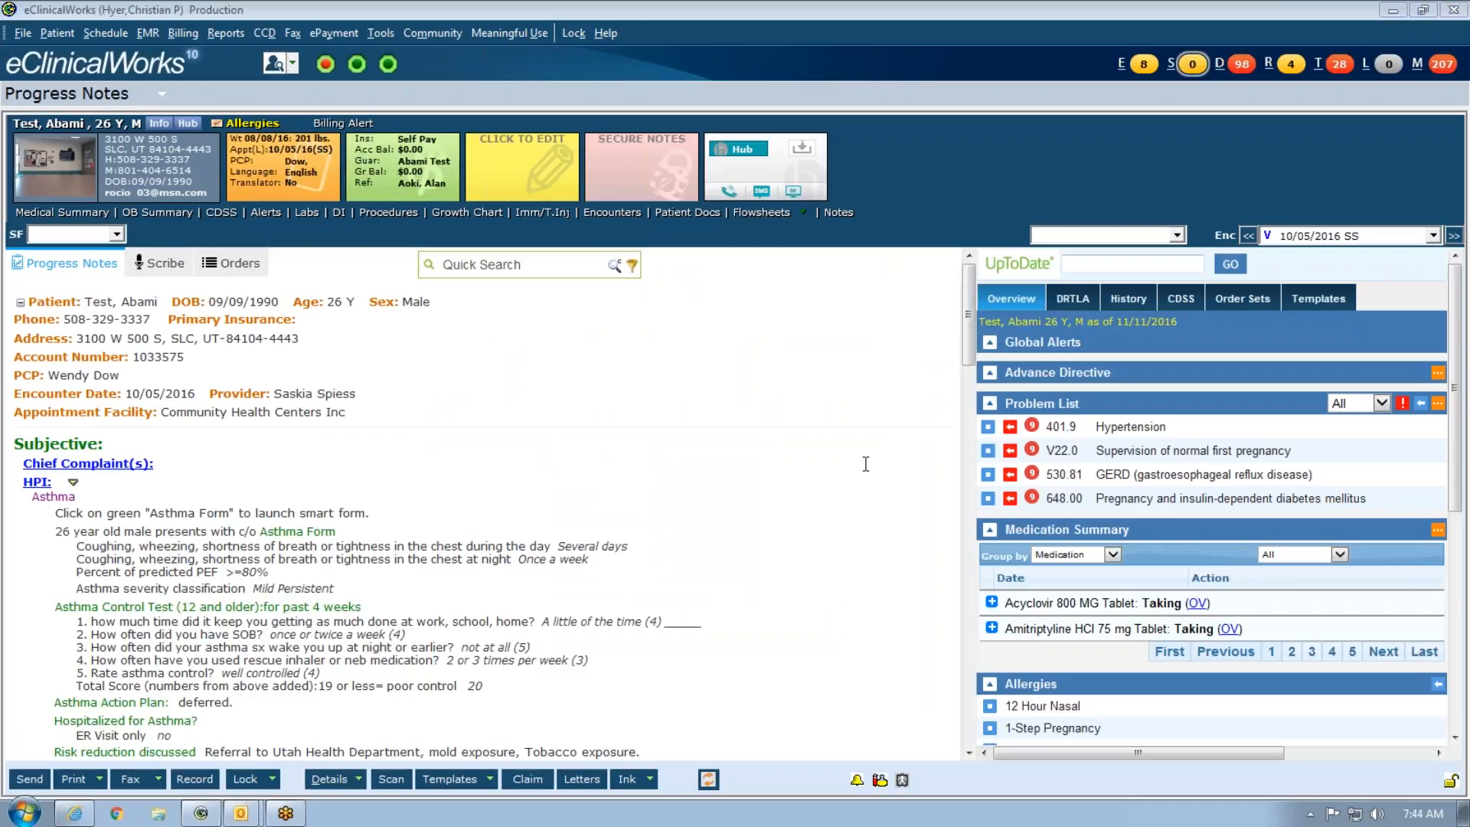
Step: Open Treatment from the Plan section of the progress note and browse the labs for a new order
scroll(820, 495, "down", 5)
scroll(697, 549, "down", 15)
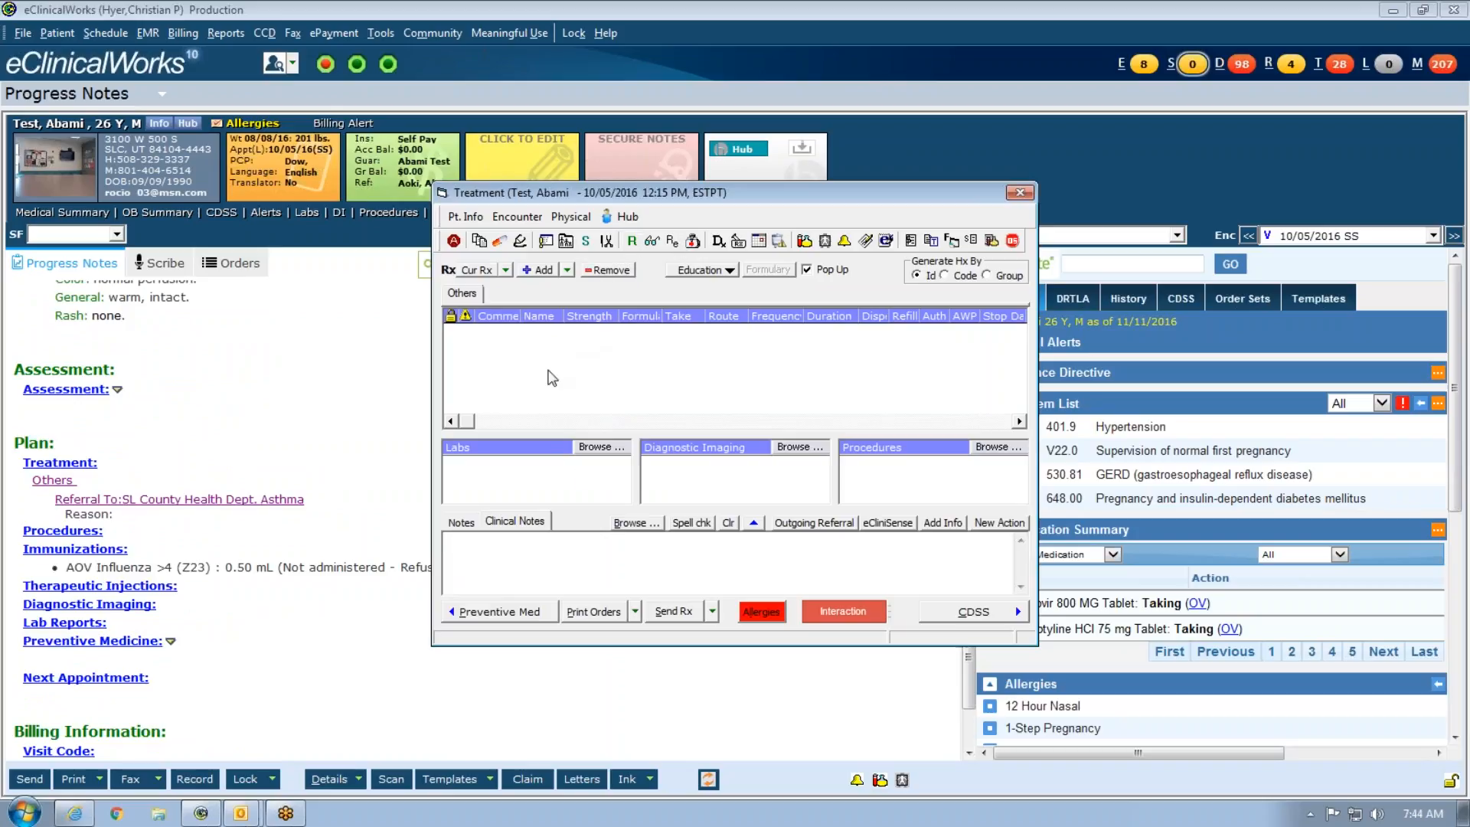
left_click(597, 447)
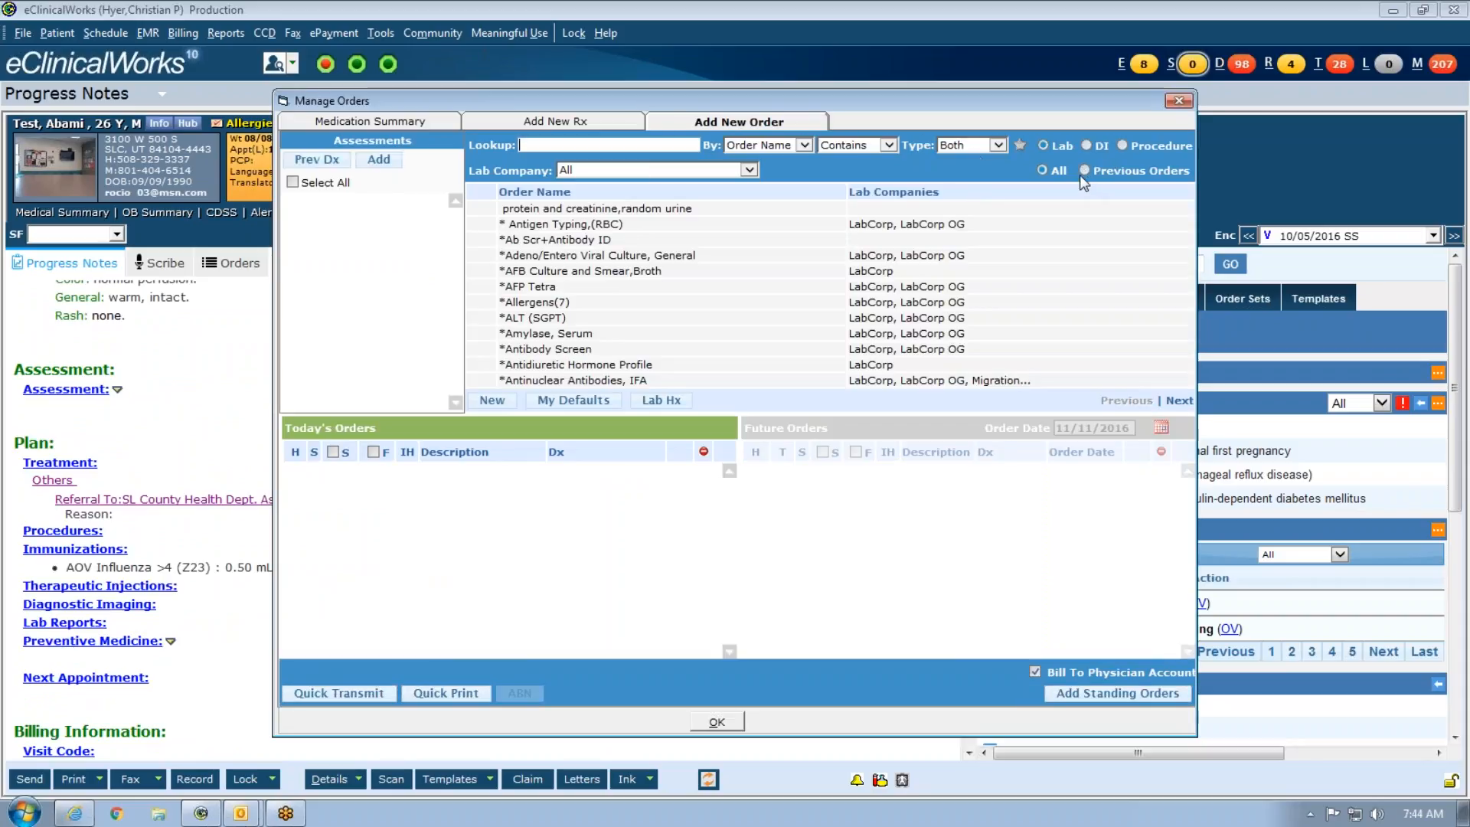
Step: Compare the favorite labs with the full lab list by switching the favorites filter on and off in the new order
left_click(1020, 146)
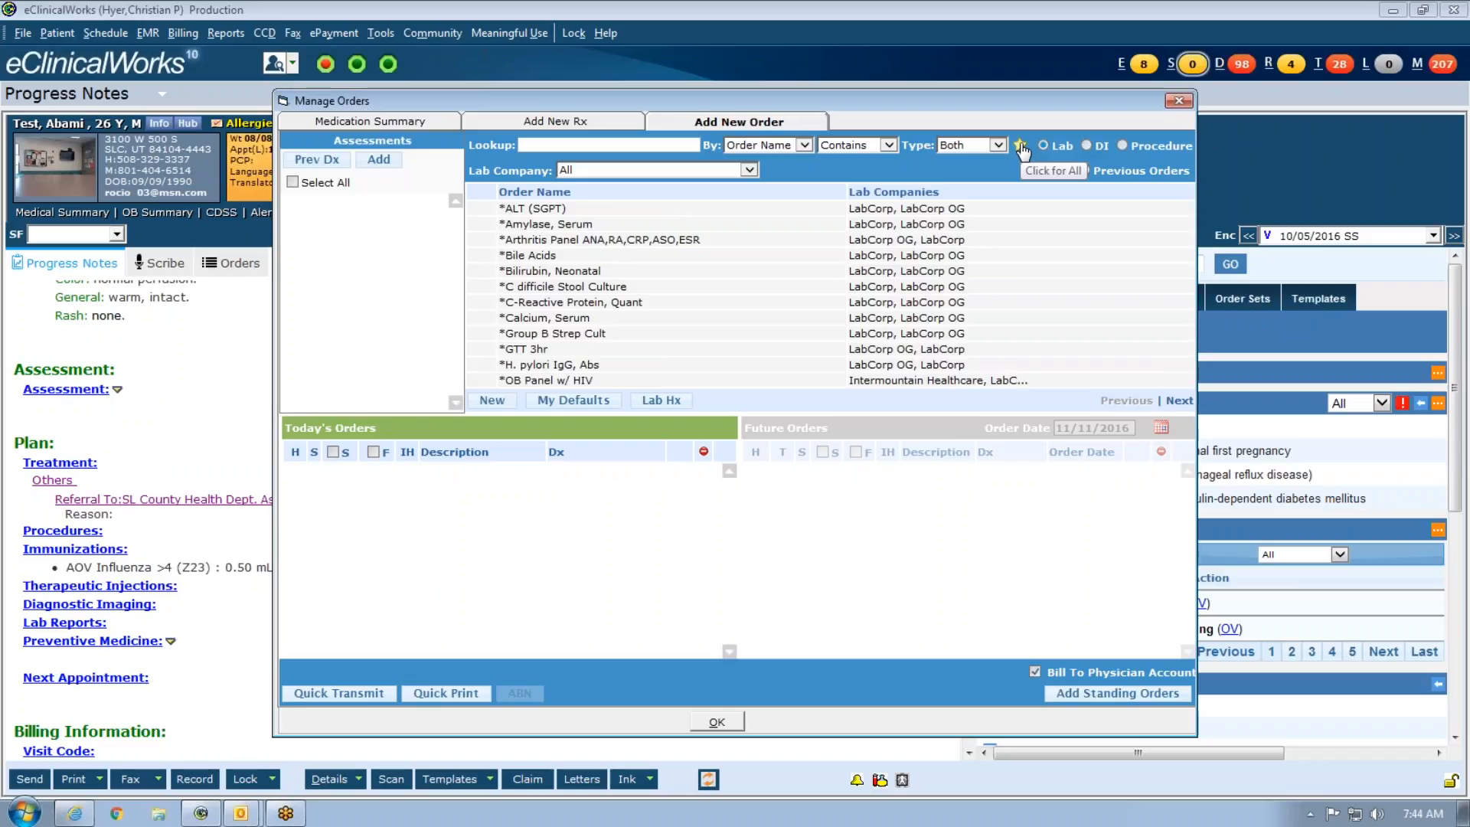
left_click(1021, 145)
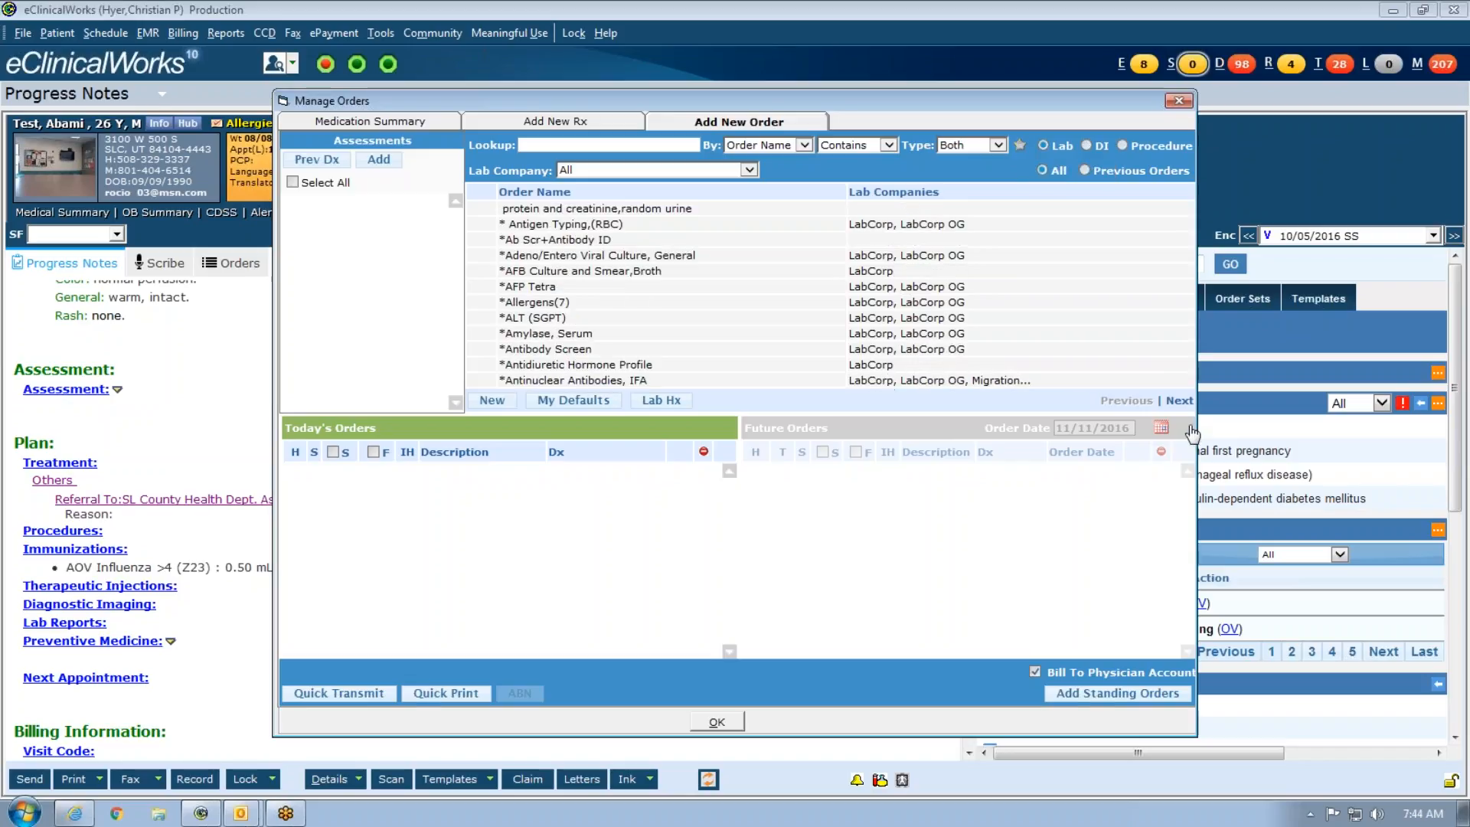
left_click(1020, 146)
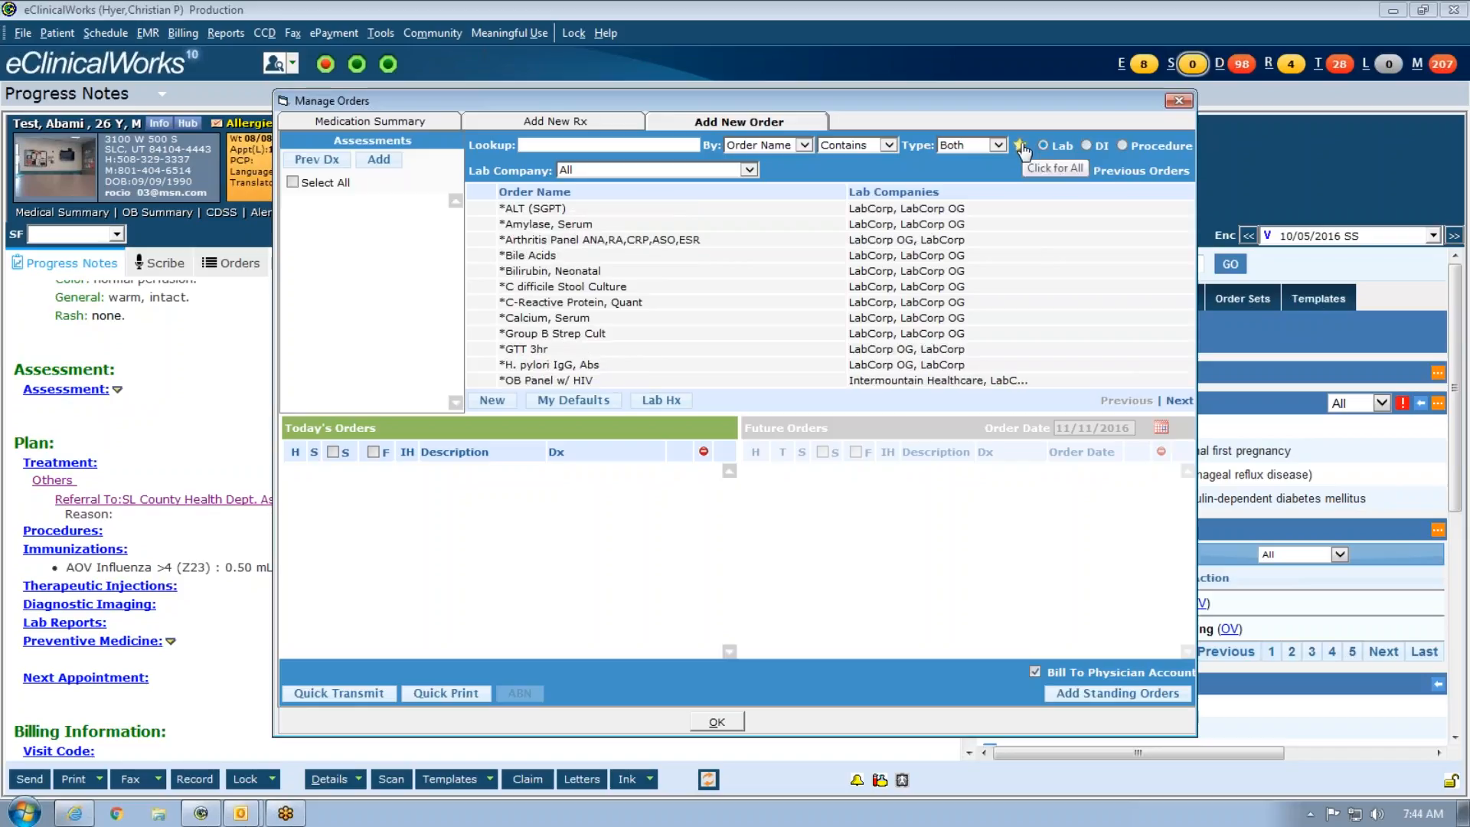
left_click(1022, 147)
left_click(1021, 146)
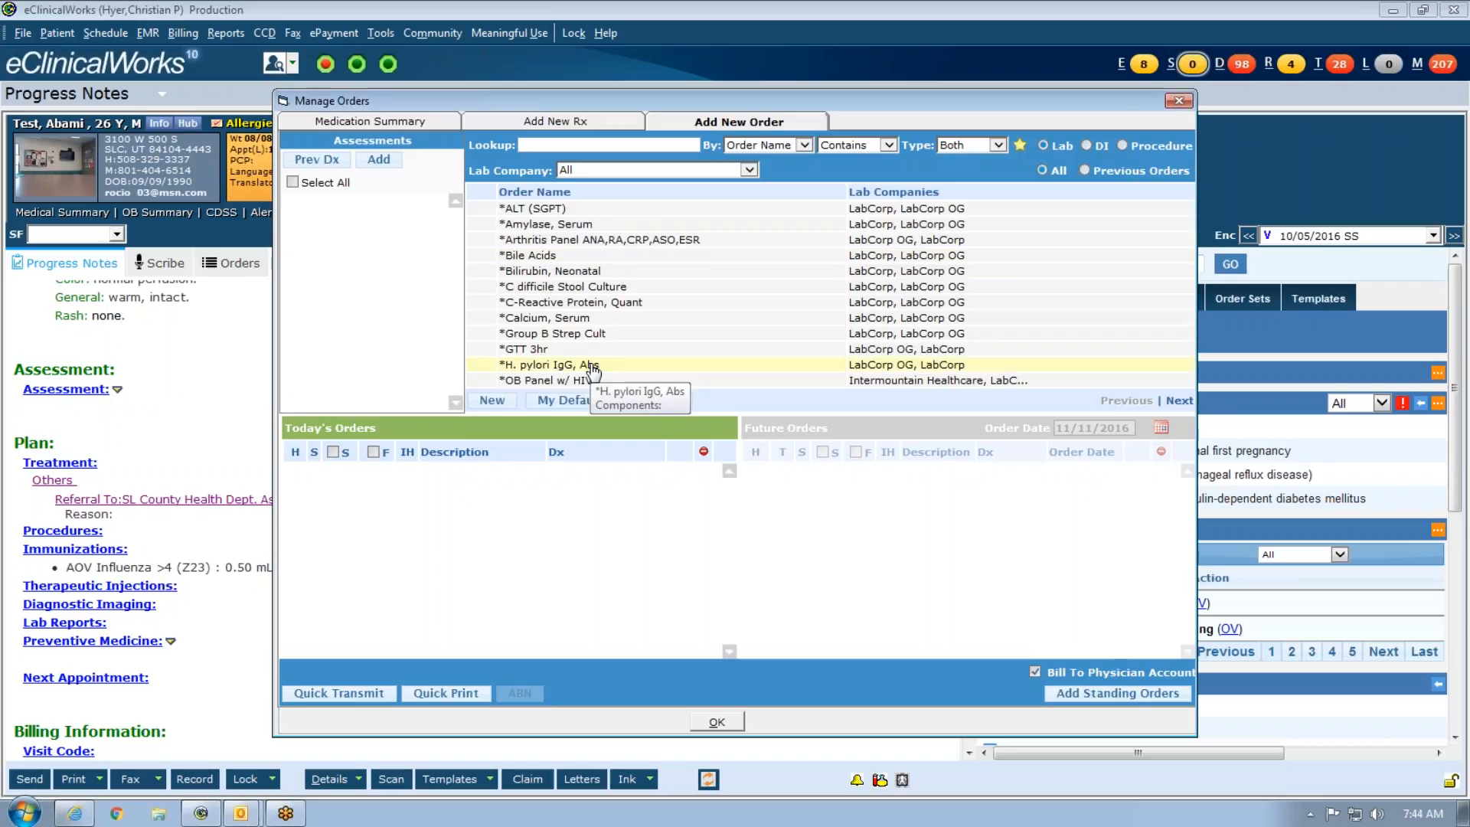
left_click(1021, 146)
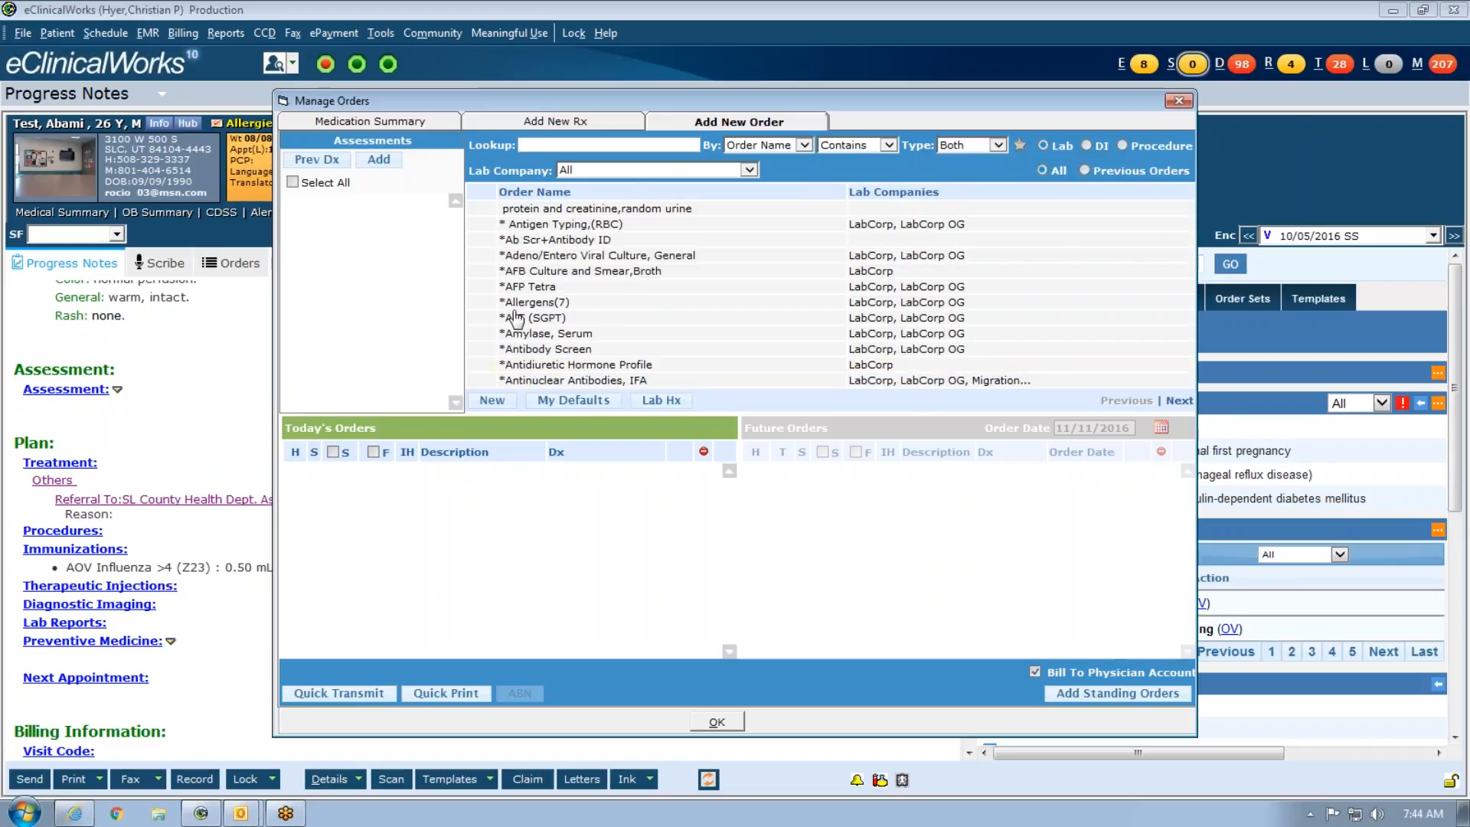
left_click(1019, 146)
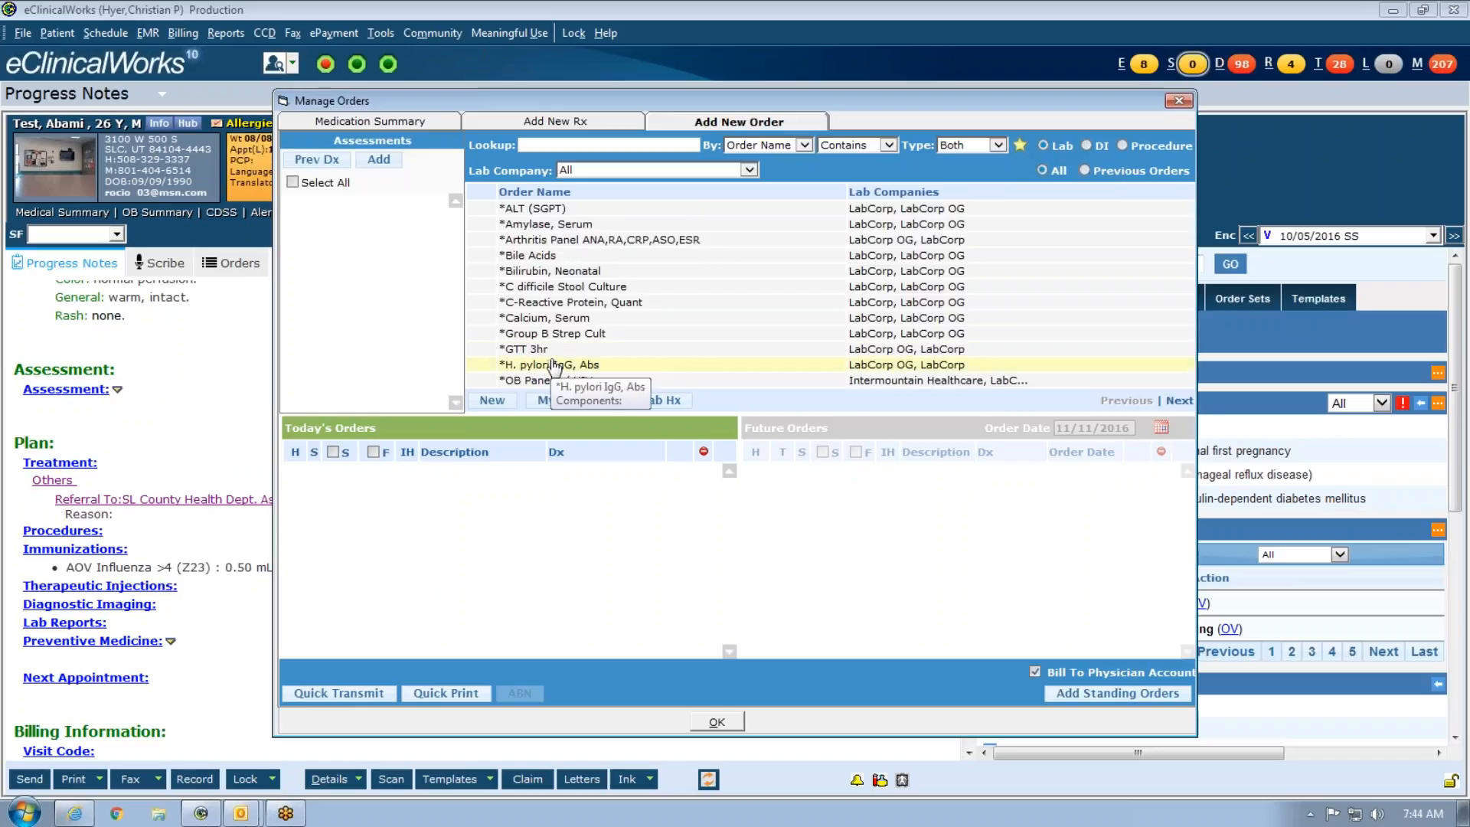
left_click(1020, 147)
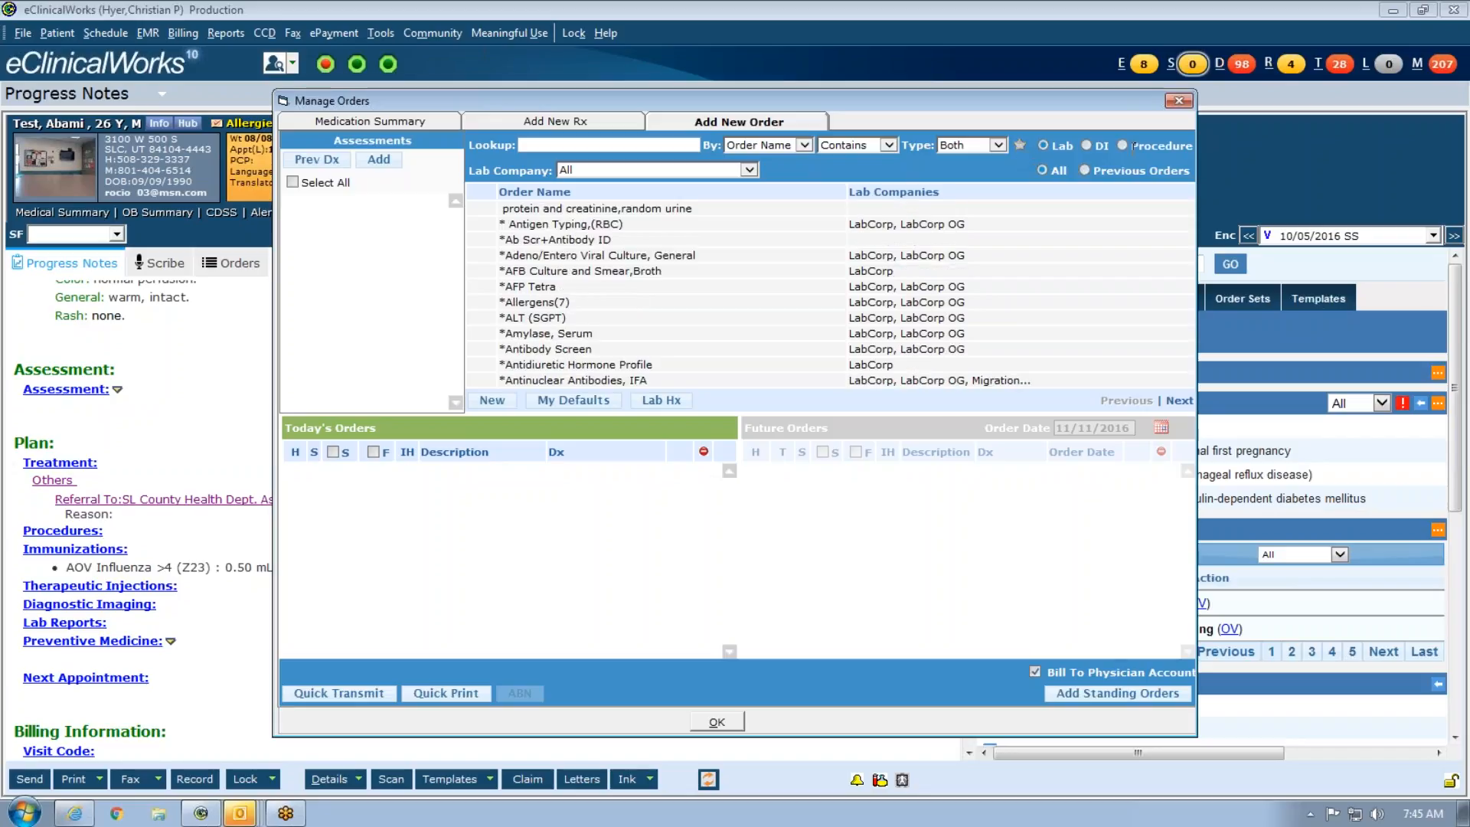
Step: Switch the order list to DI and compare the imaging favorites with all imaging orders
left_click(1087, 144)
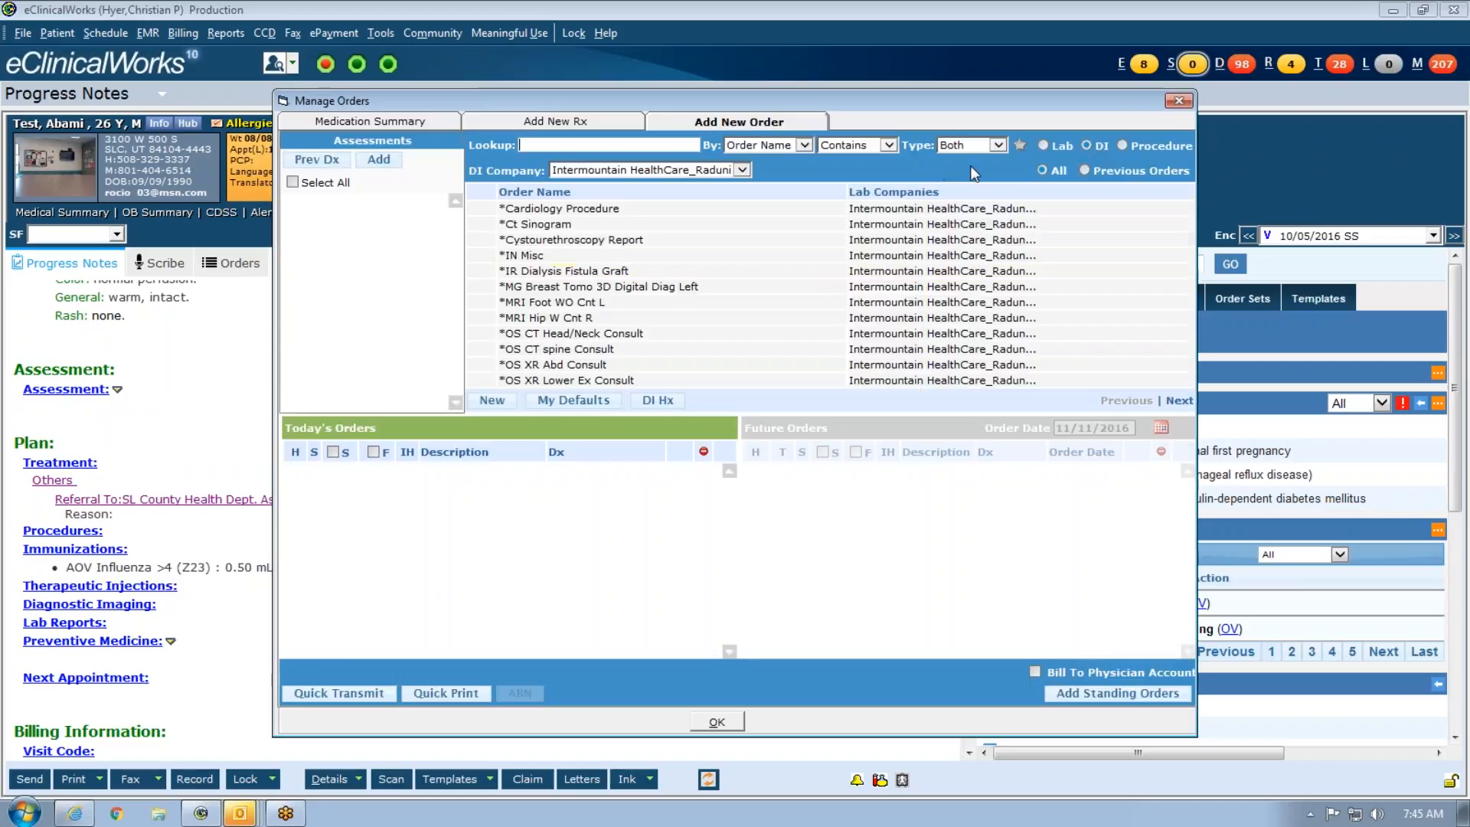
left_click(1020, 146)
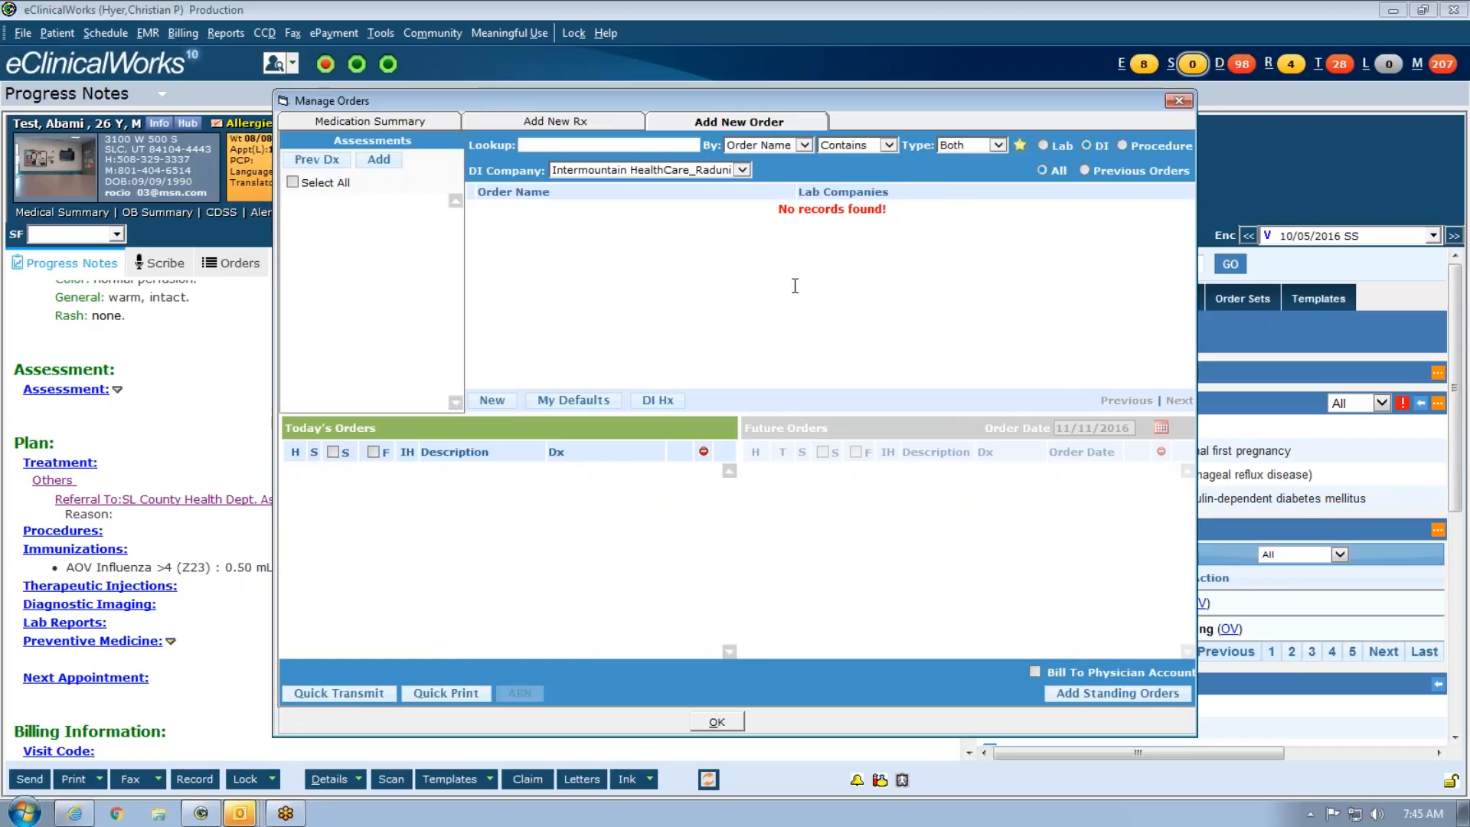
left_click(1021, 147)
left_click(1021, 147)
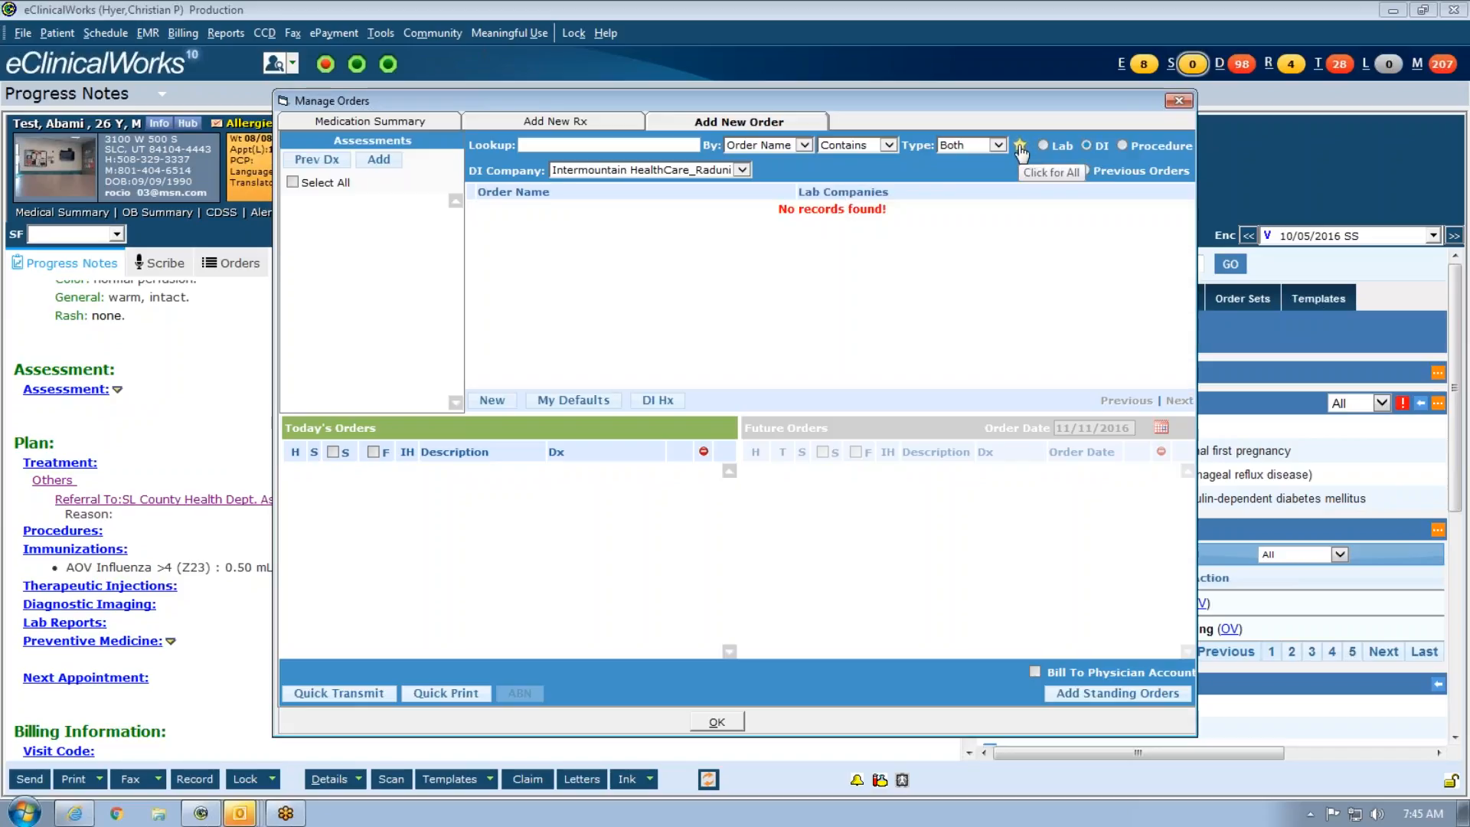
left_click(1020, 147)
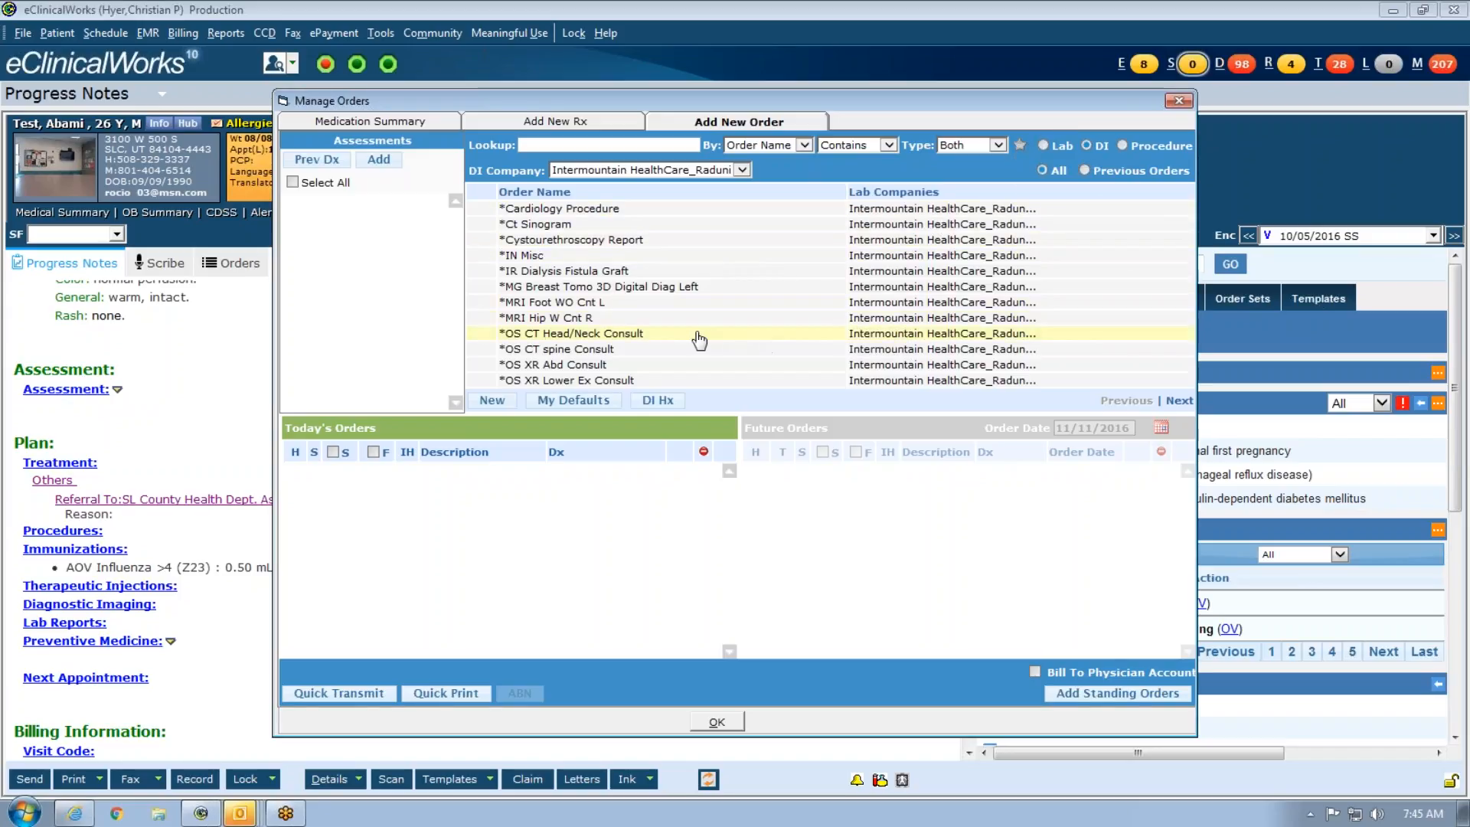
left_click(1020, 145)
left_click(1021, 145)
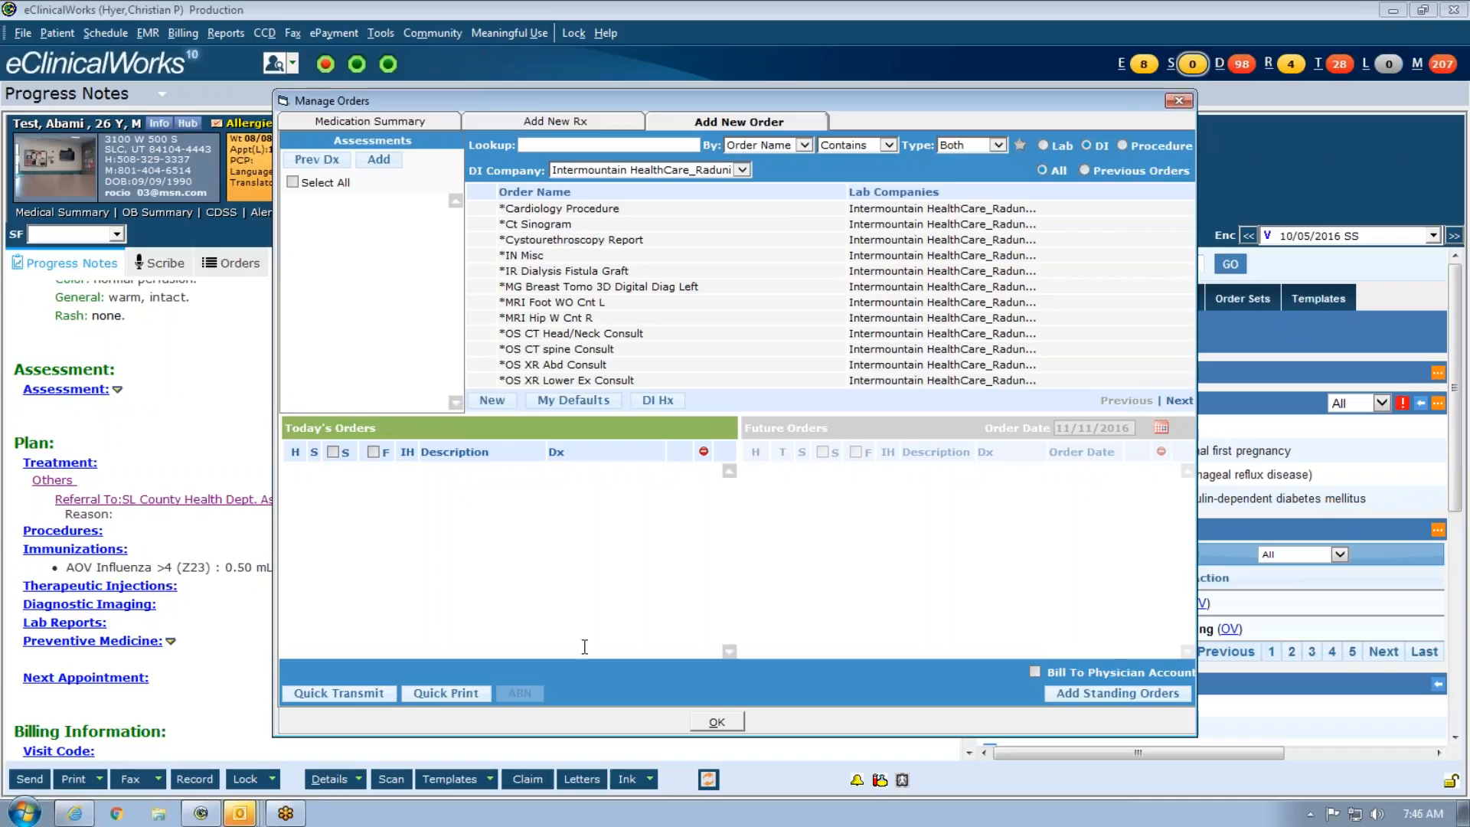
Step: Close the order and Treatment windows, then open My Labs, DI & Procedures Favorites and show the Diagnostic Imaging favorites
left_click(718, 722)
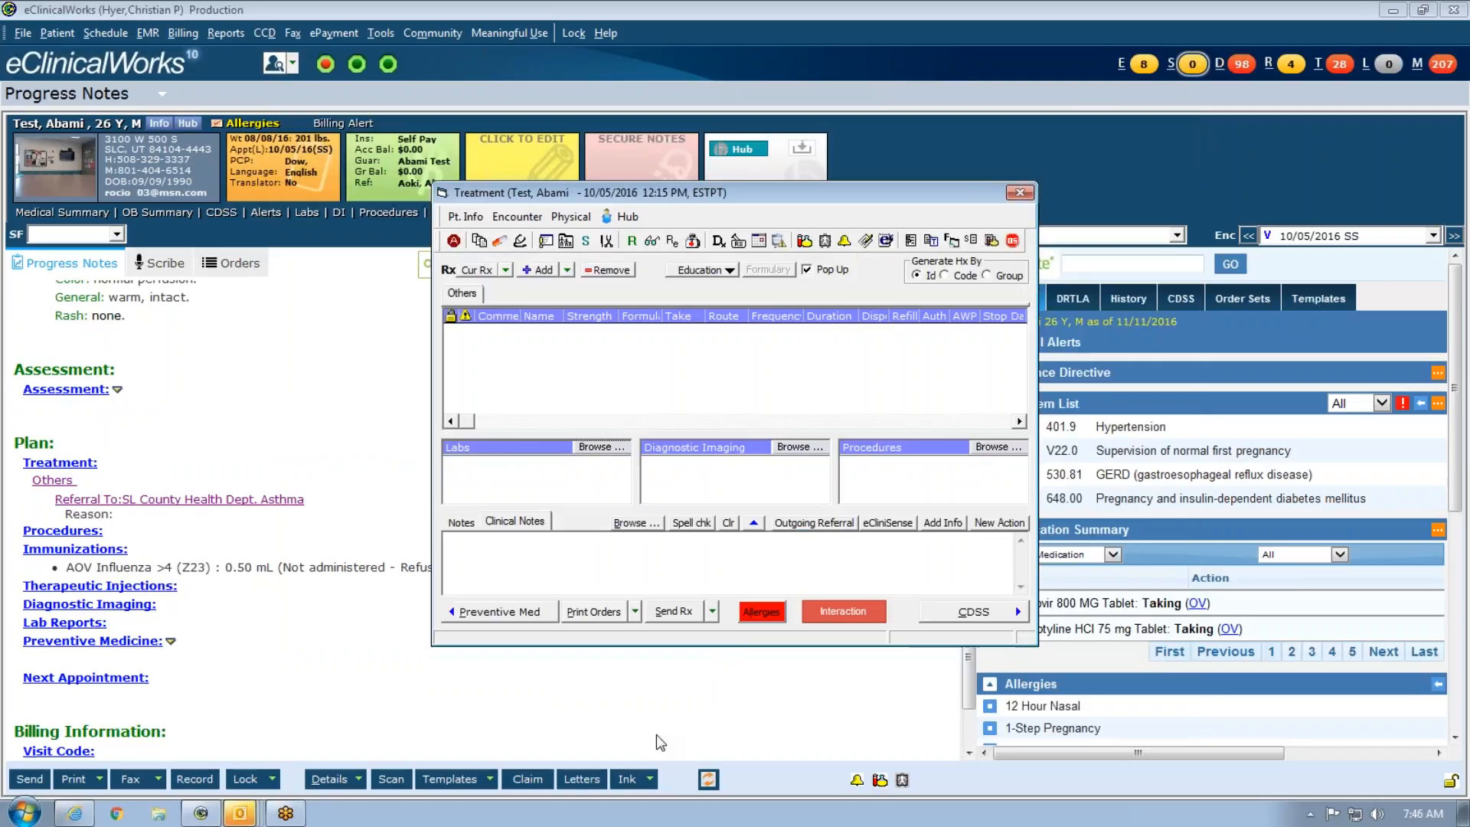
left_click(1020, 193)
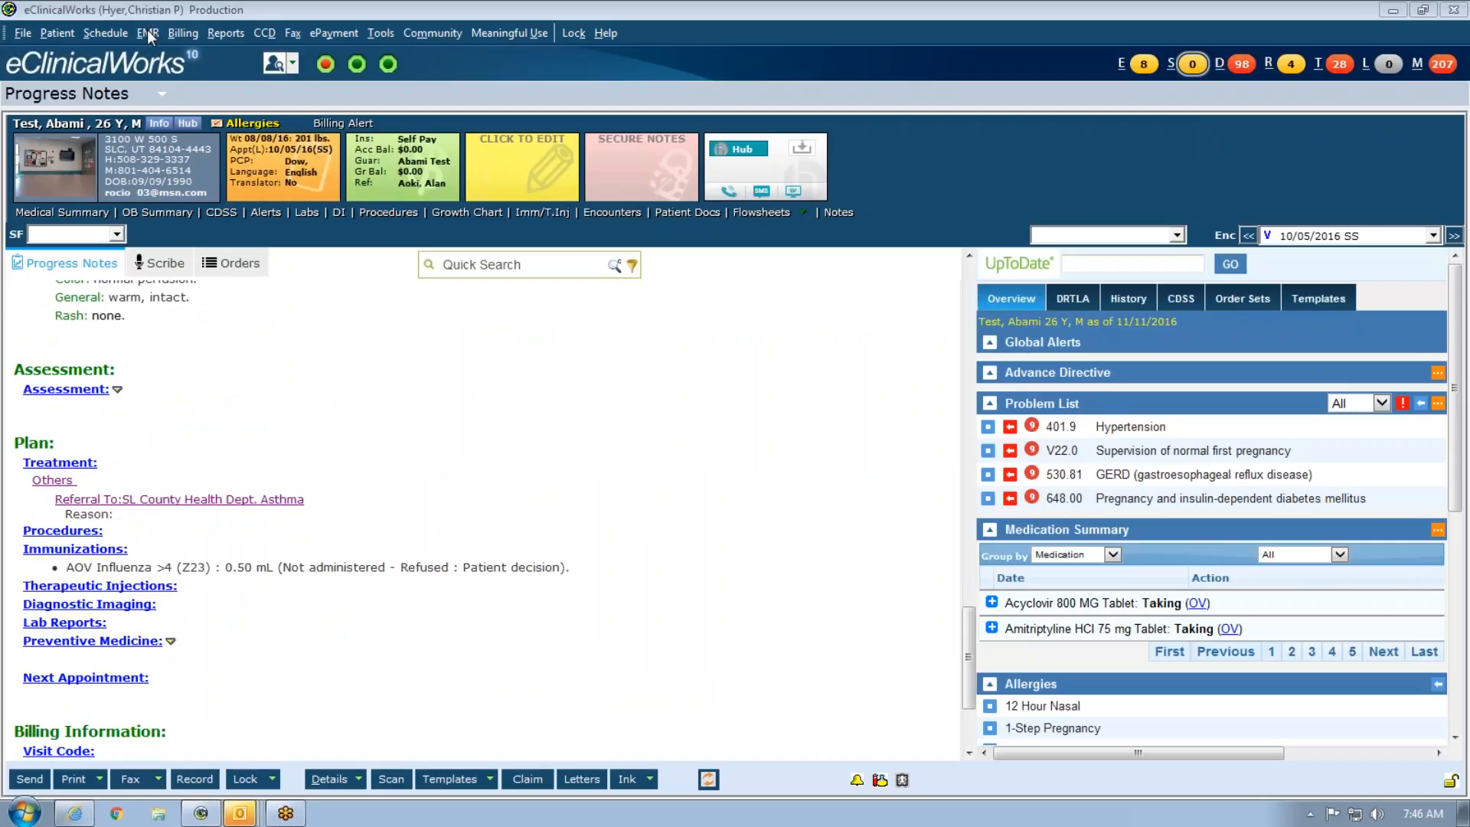
left_click(149, 33)
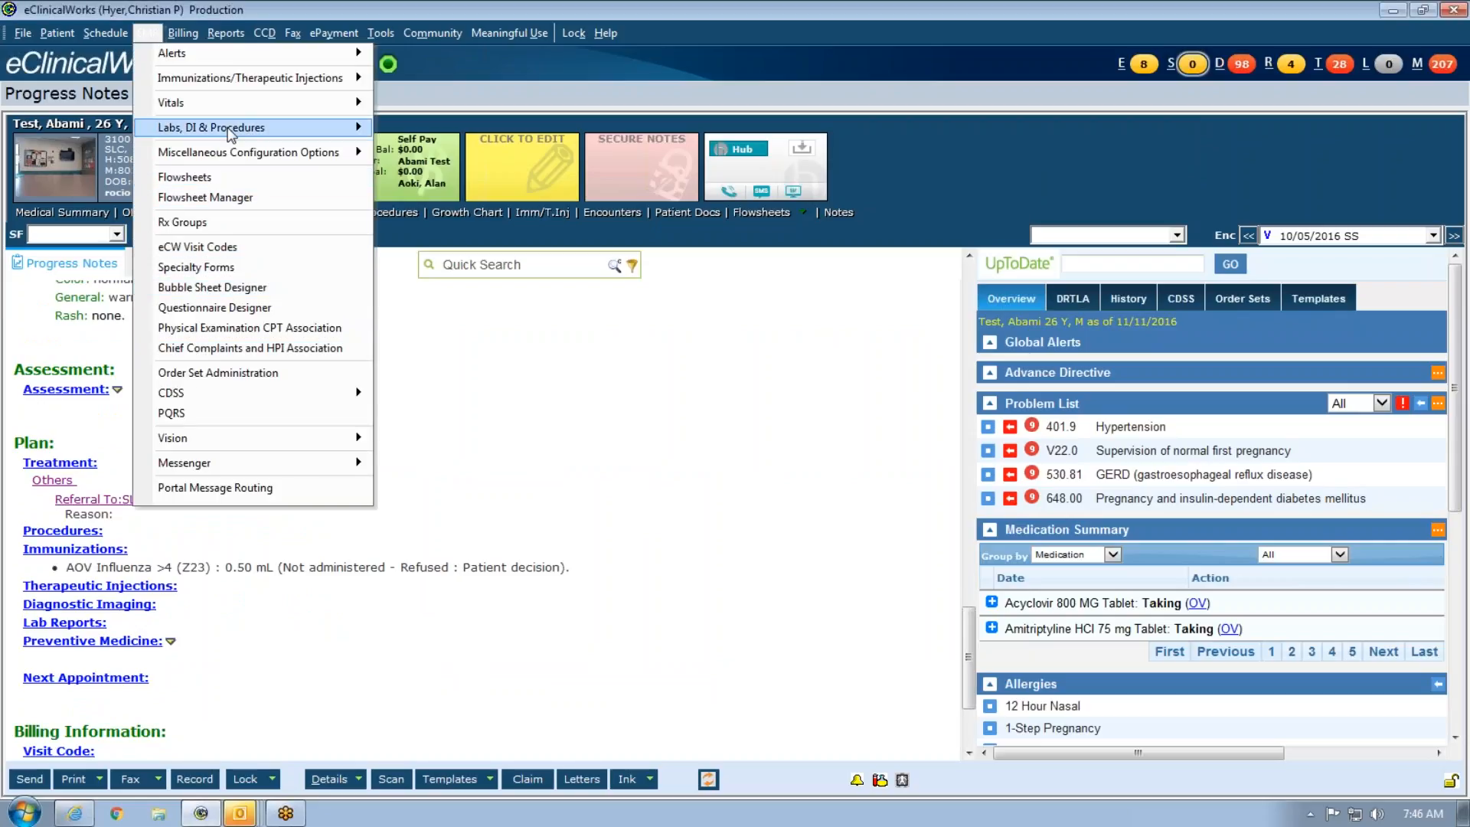
mouse_move(239, 154)
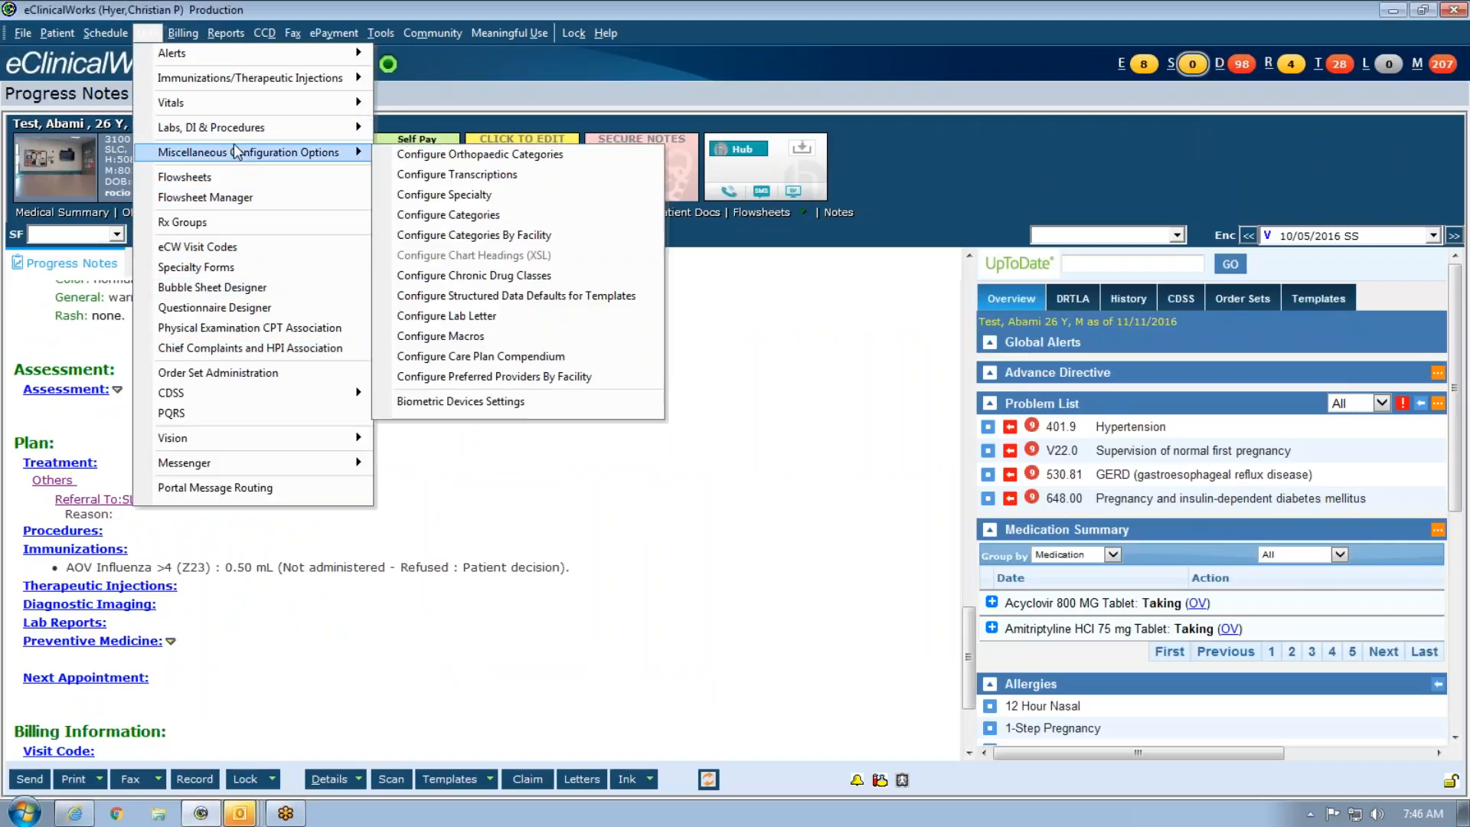
mouse_move(239, 128)
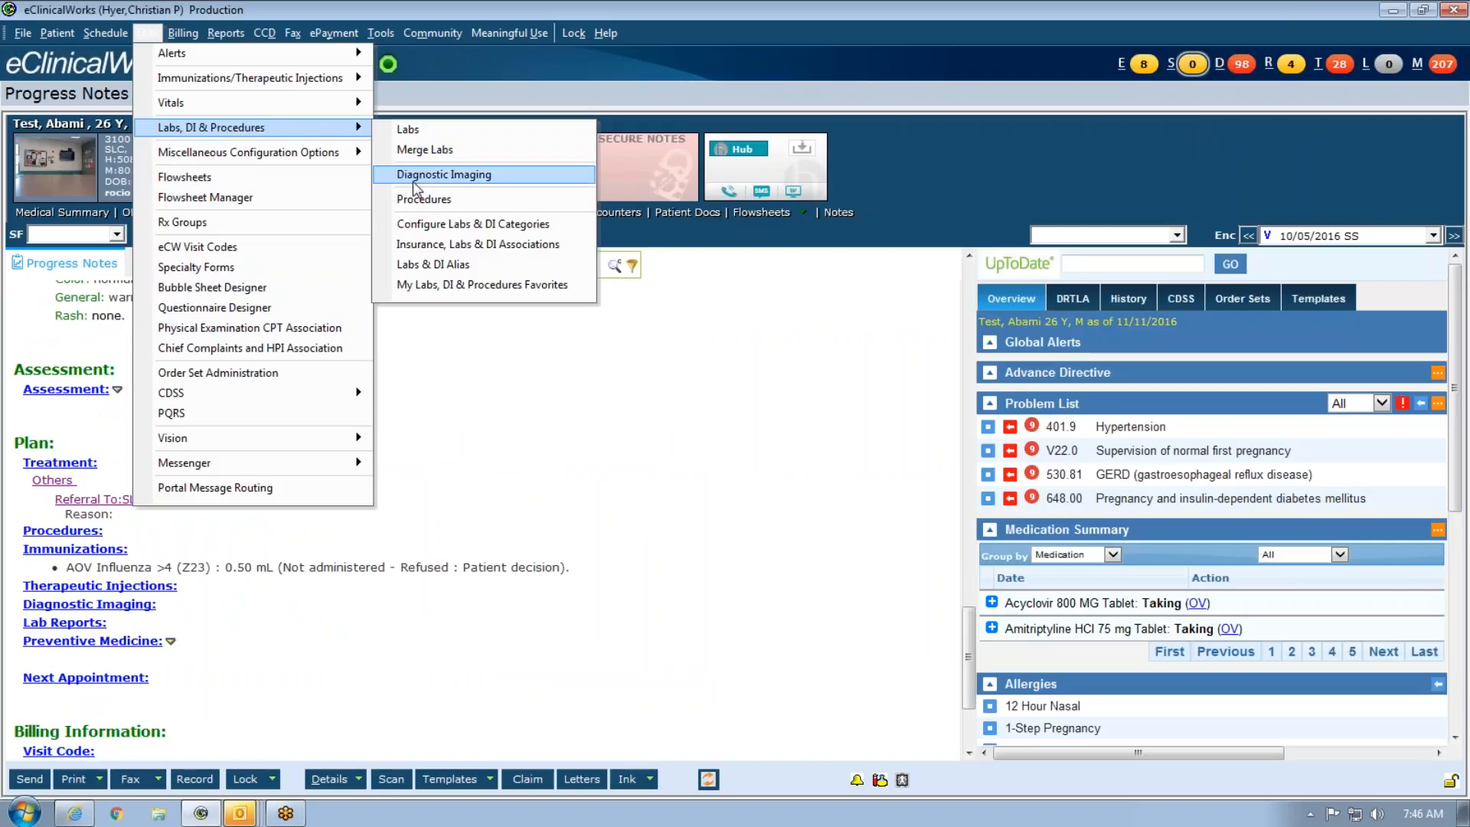
left_click(447, 287)
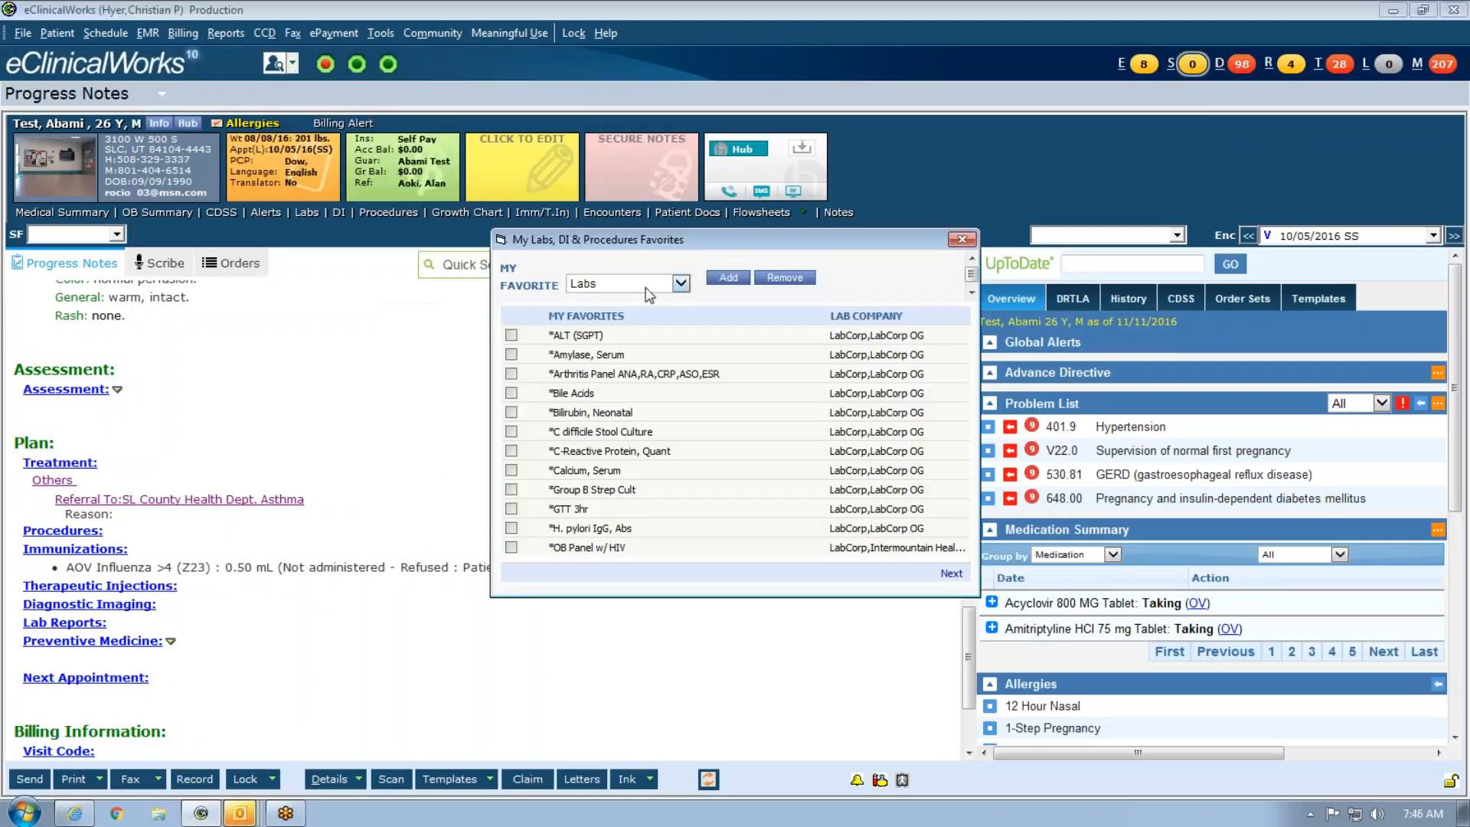
left_click(680, 284)
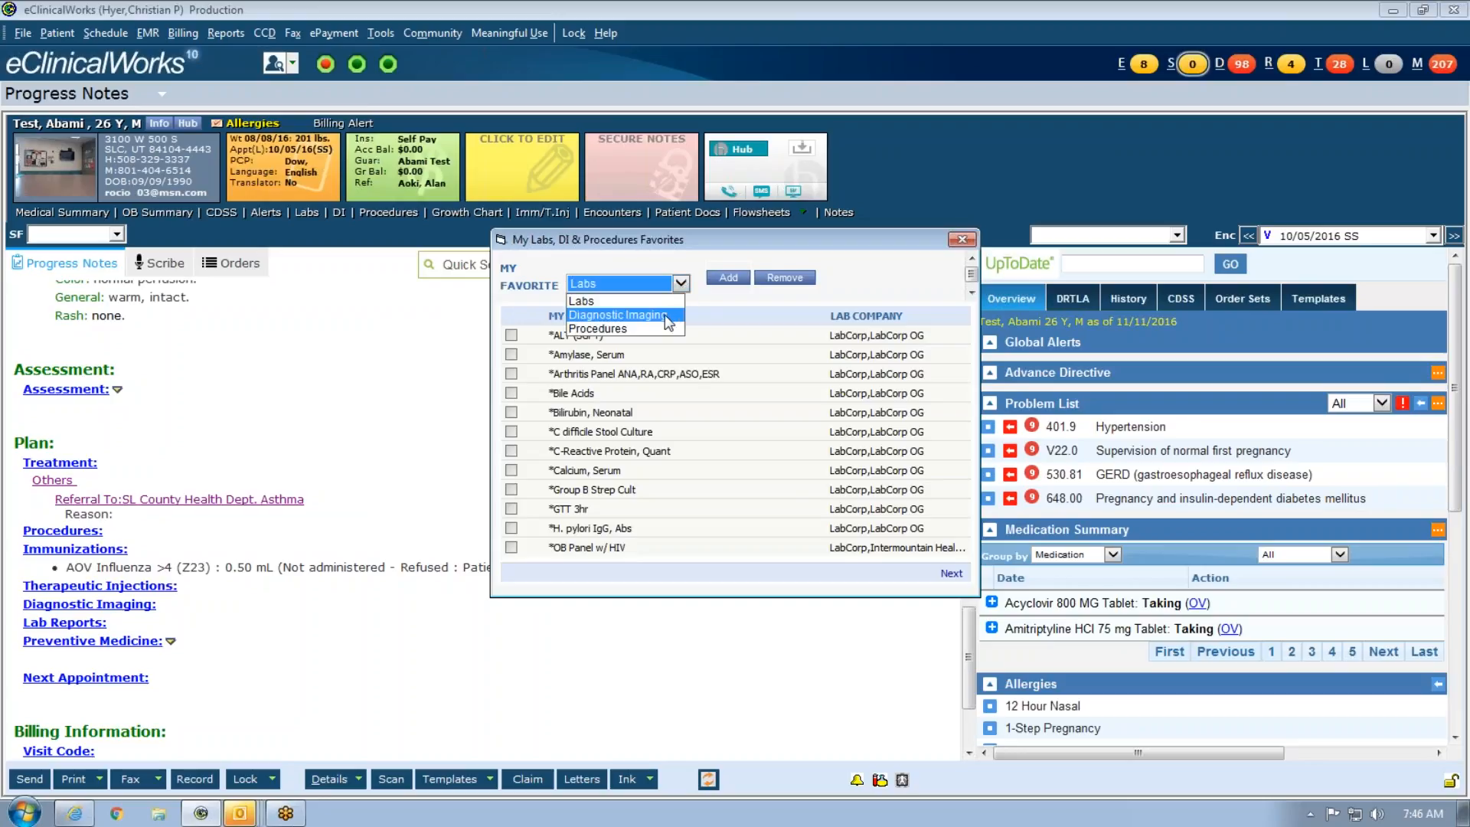
left_click(665, 315)
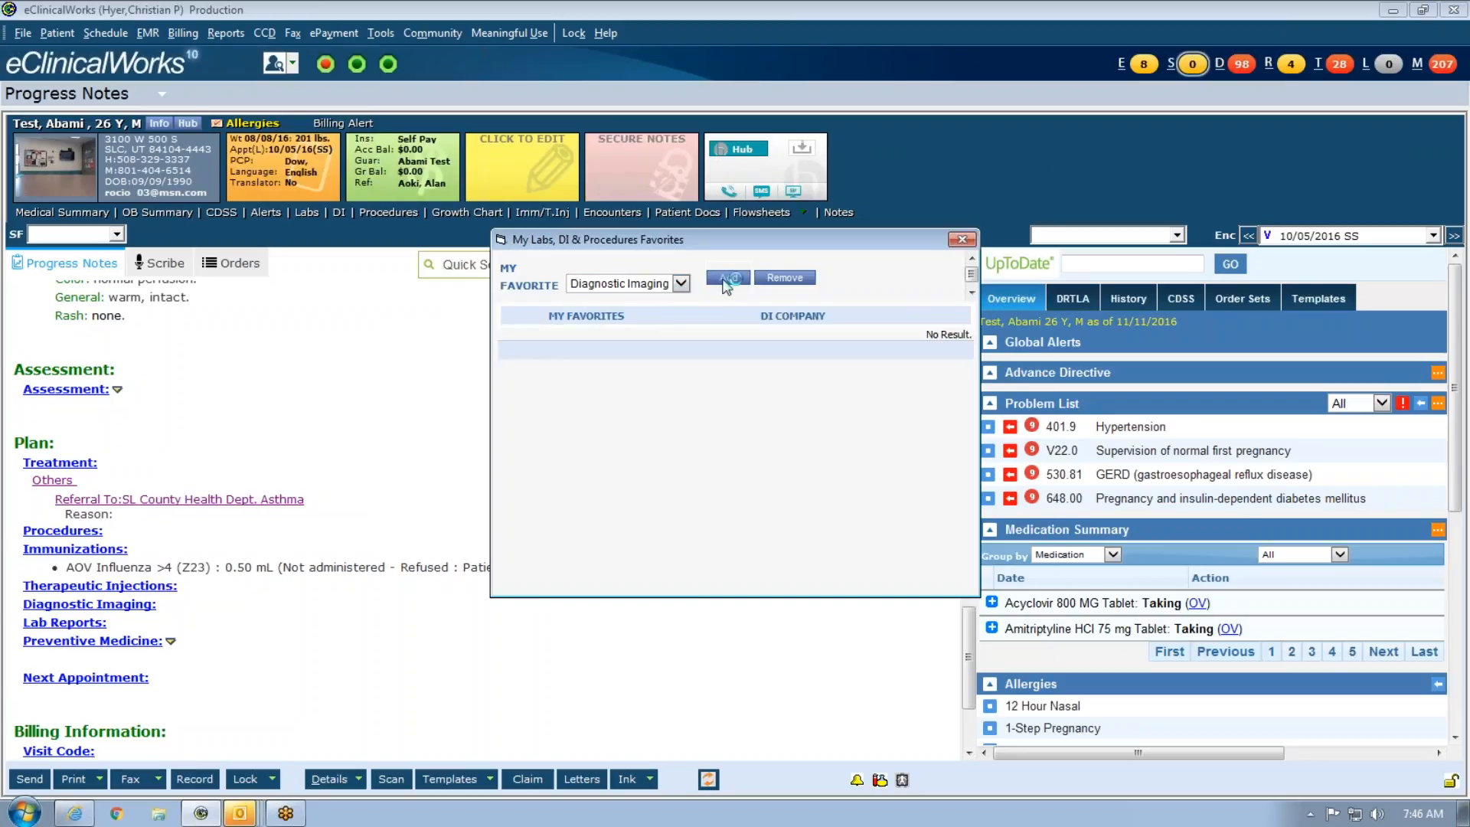
Step: Look up imaging orders containing "chest" and add XR Chest to the diagnostic imaging favorites
left_click(727, 280)
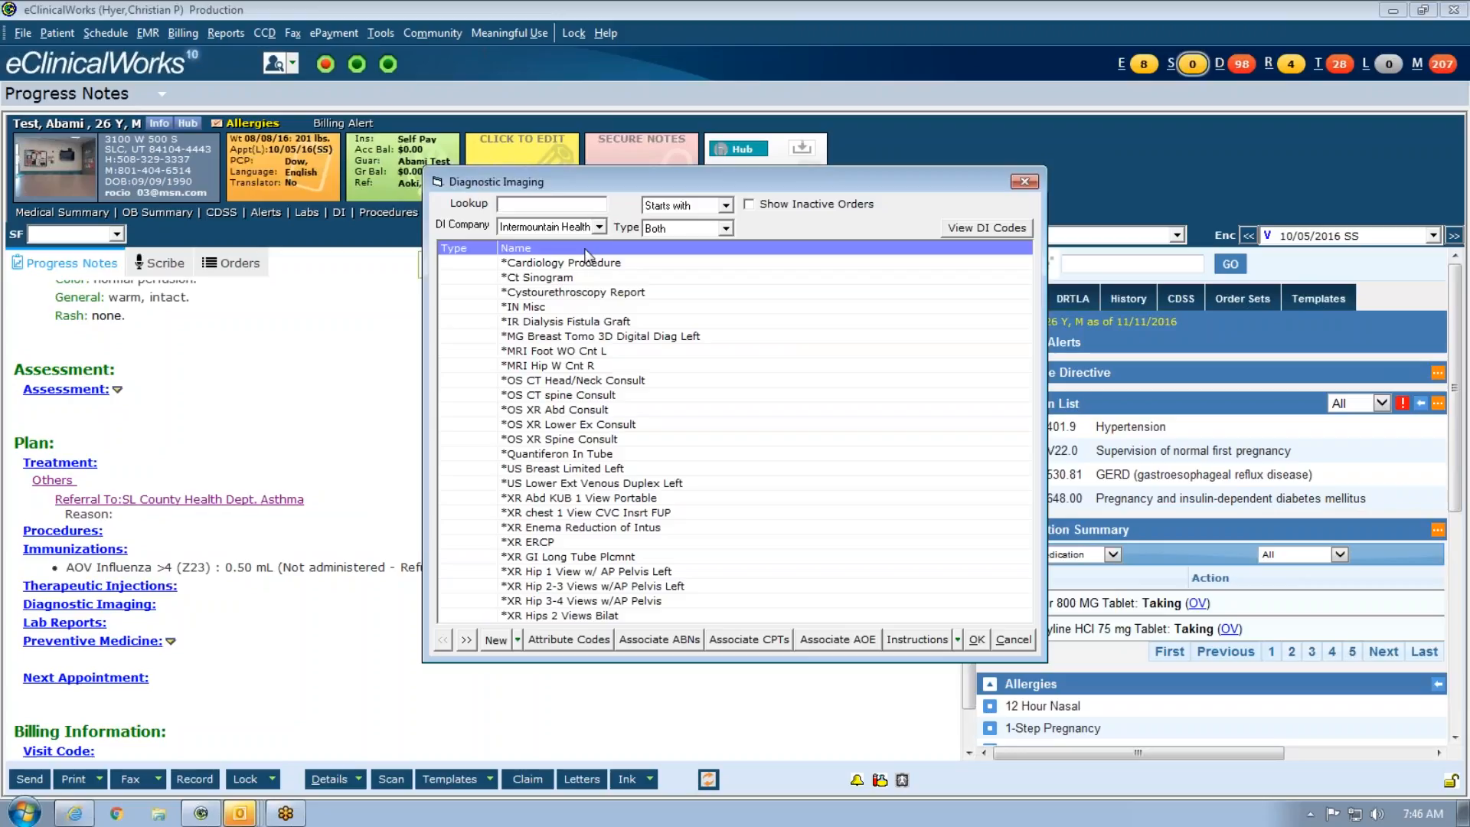
left_click(709, 205)
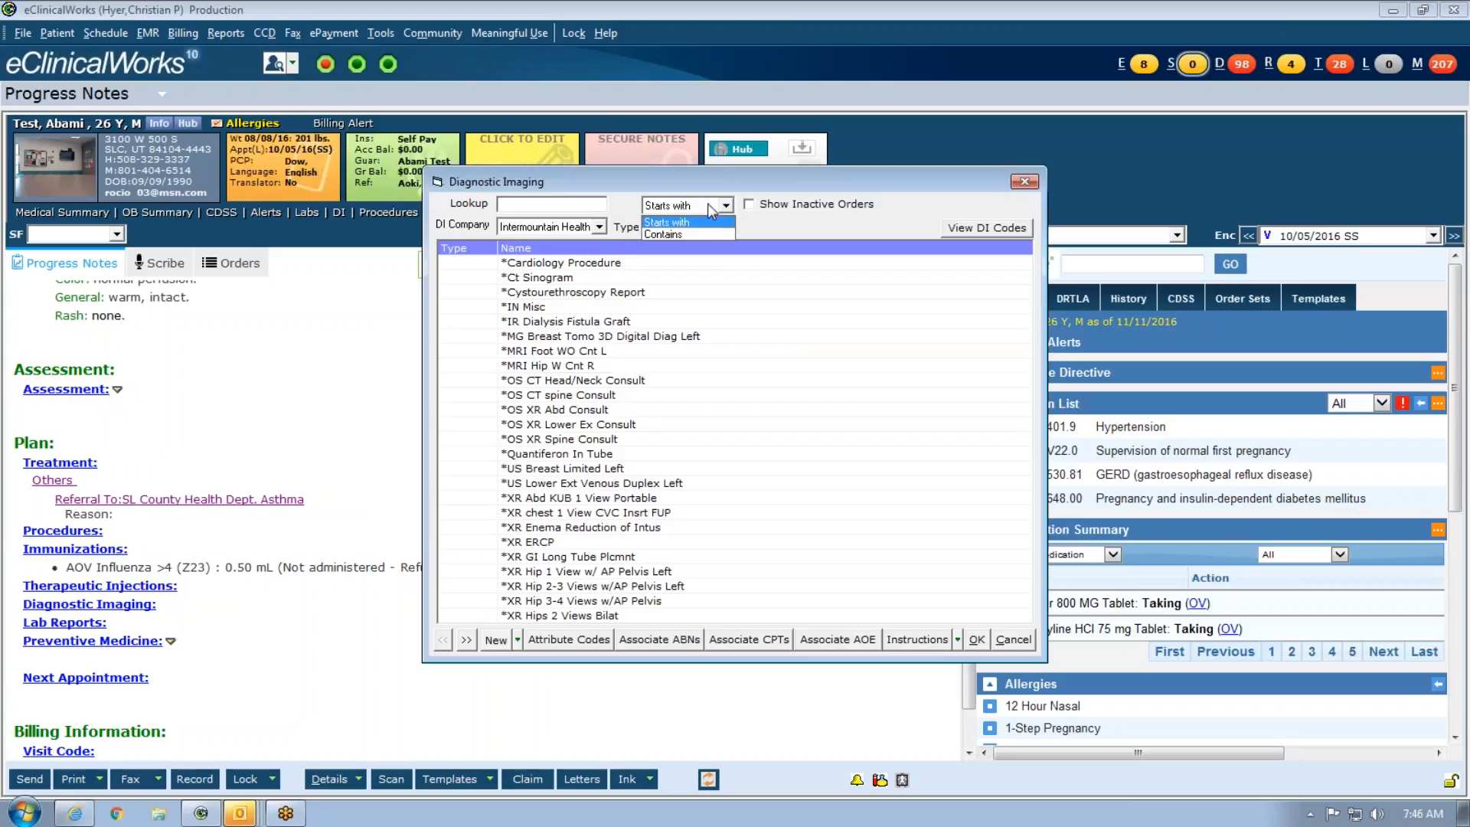
left_click(702, 234)
left_click(579, 205)
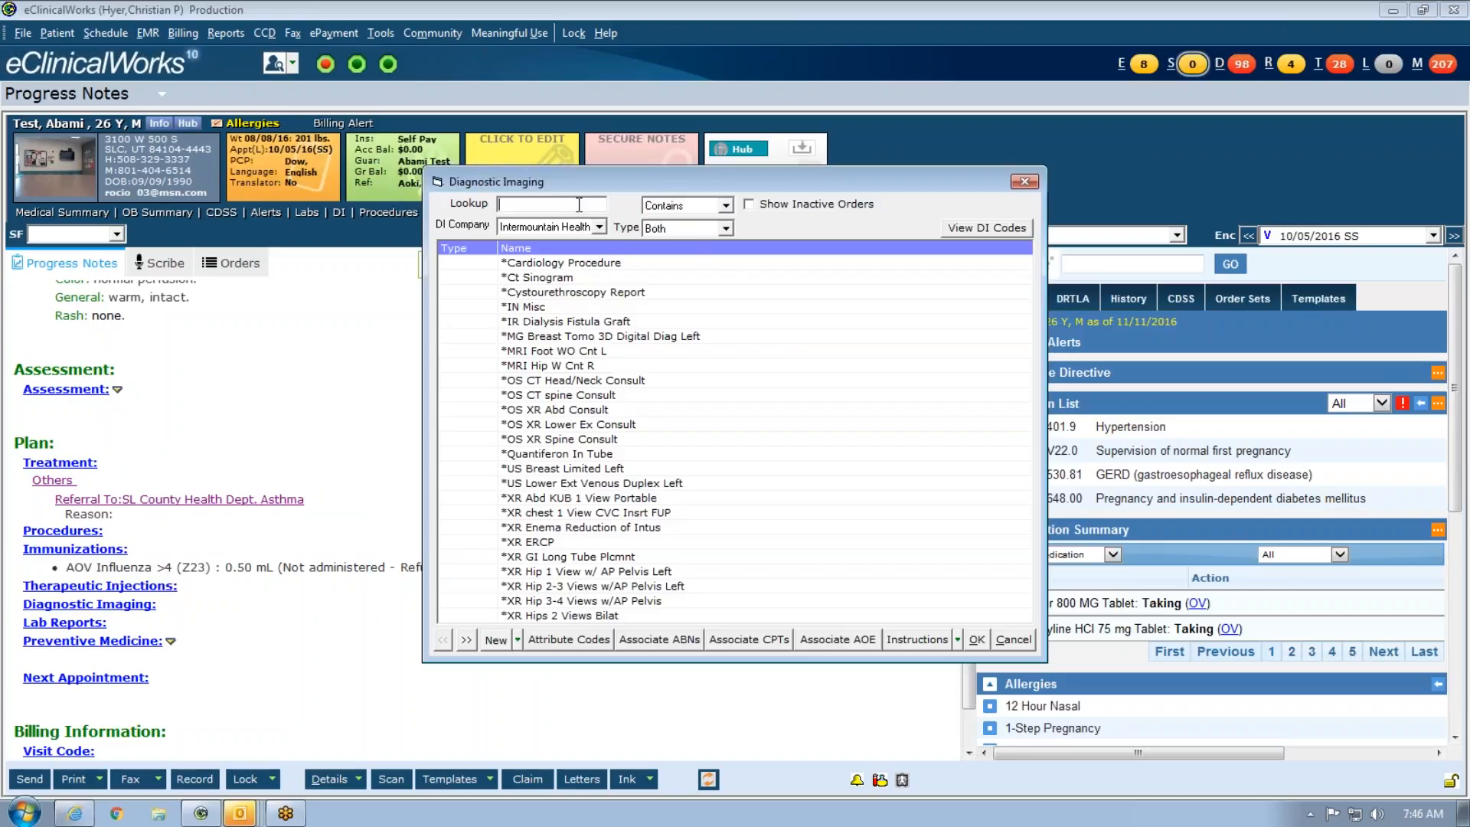
type("chest")
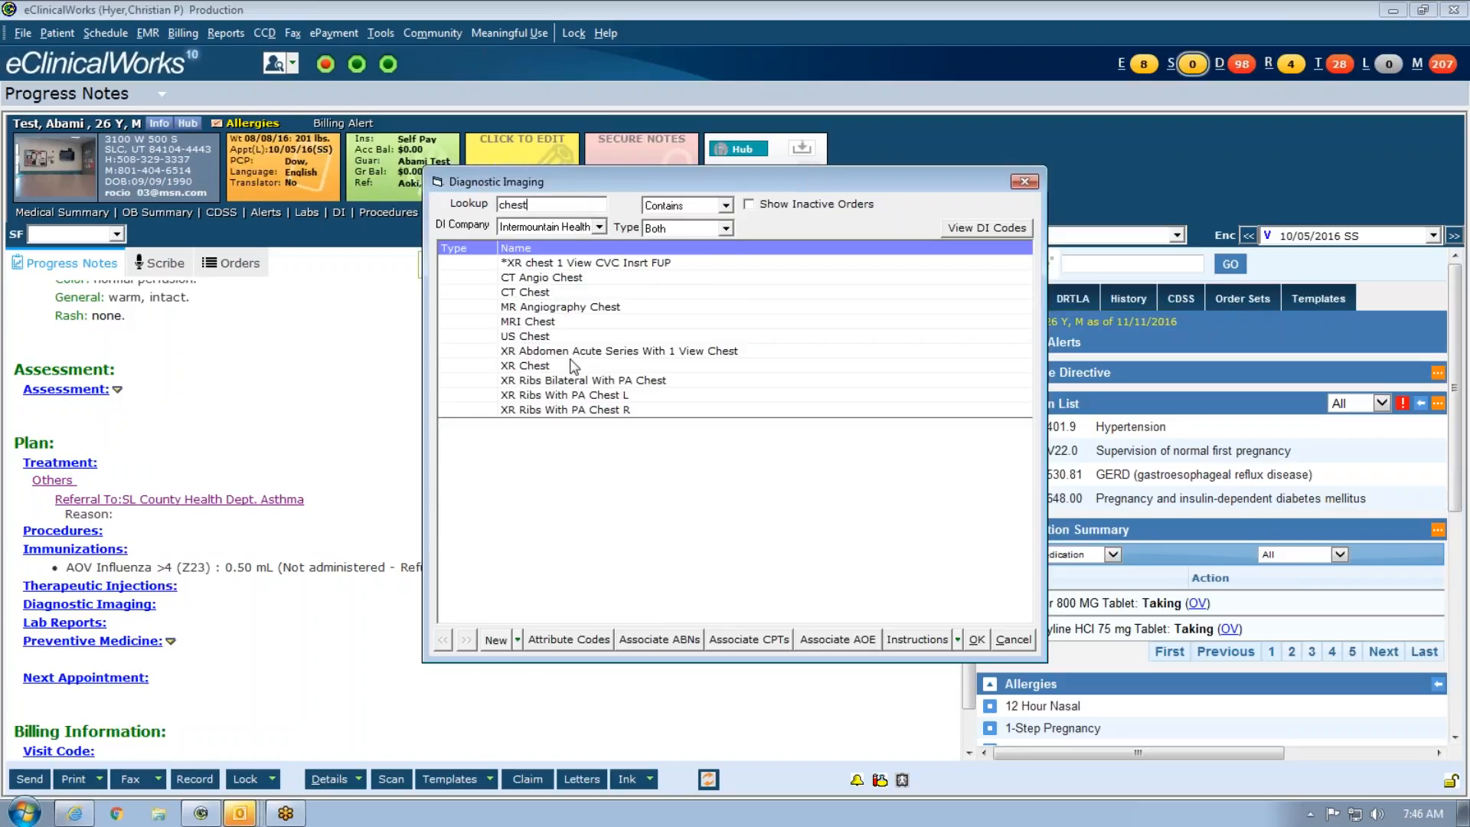
left_click(536, 366)
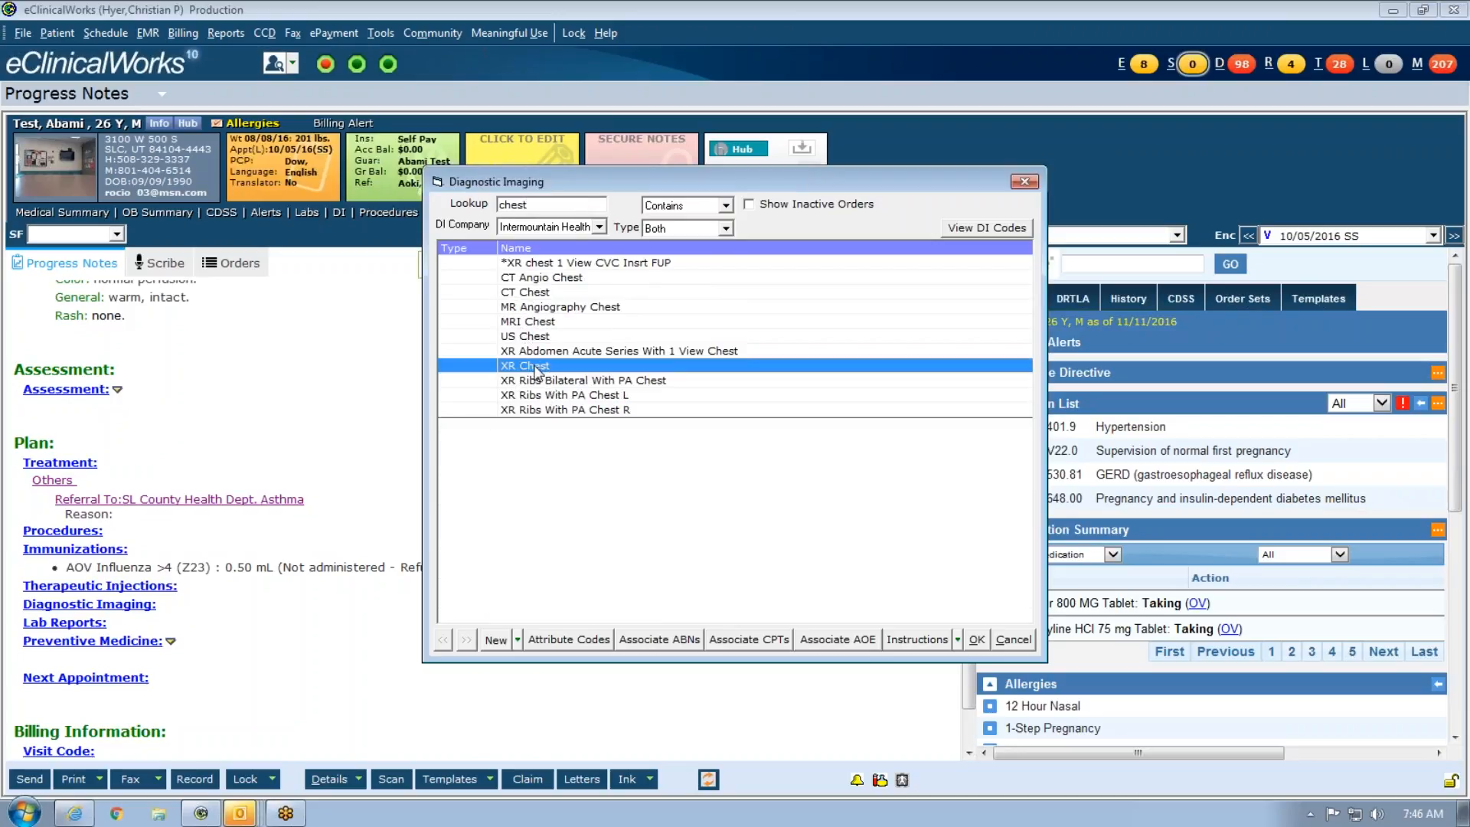
left_click(980, 643)
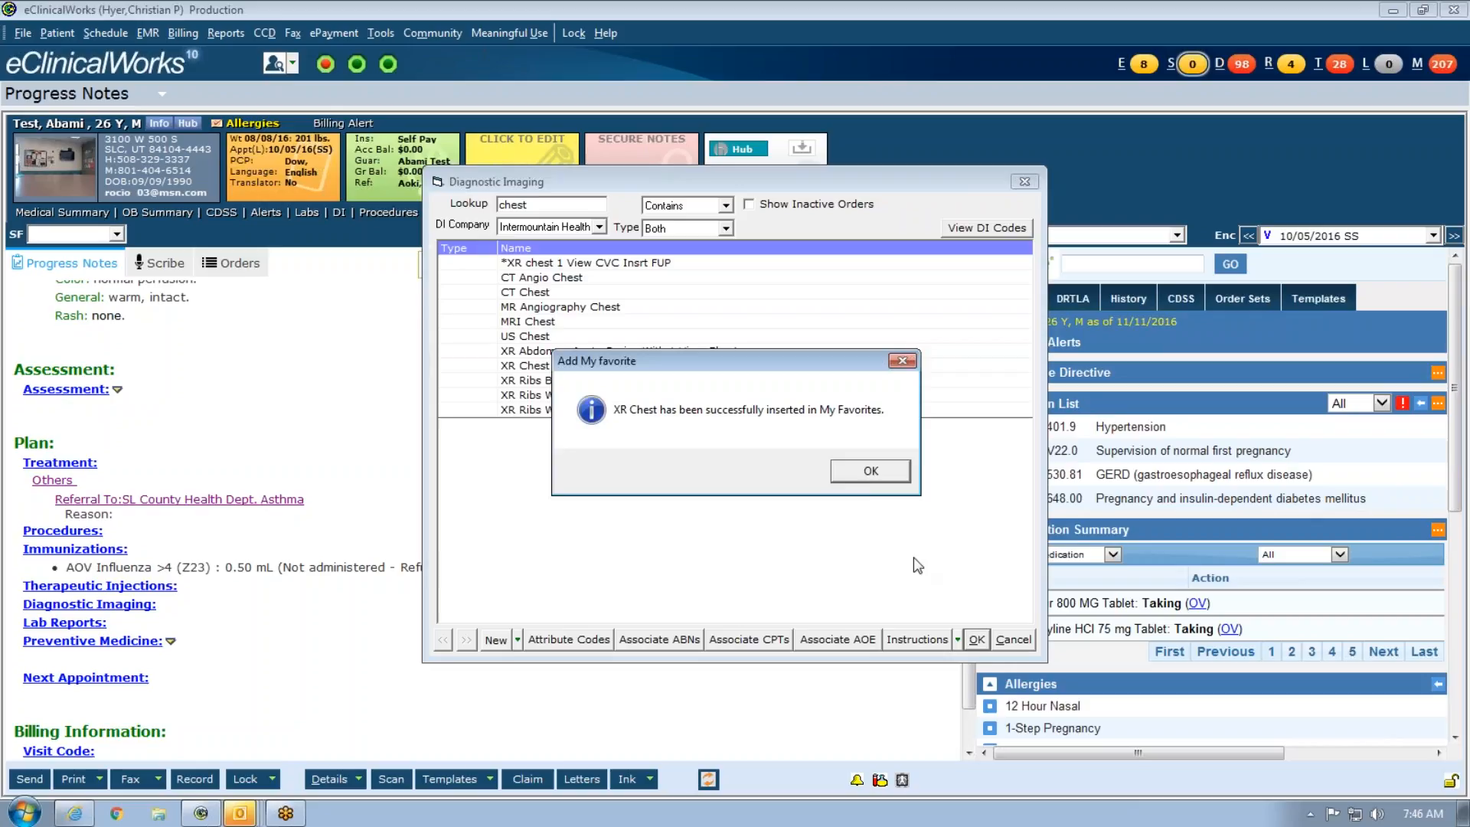
left_click(870, 473)
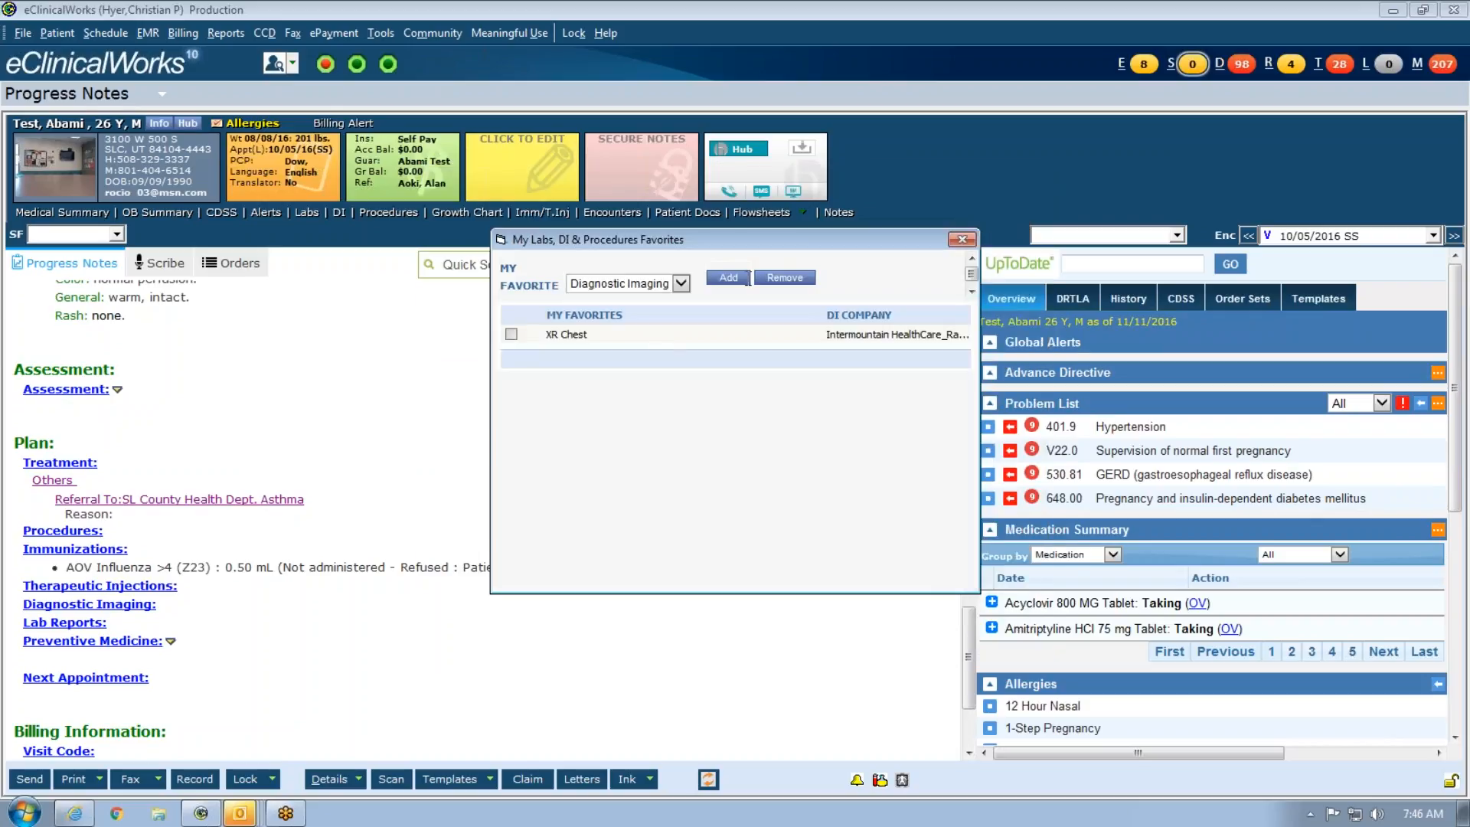
Step: Look up imaging orders containing "pregn" and add US Pregnancy with Transvaginal if clinically indicated to the favorites
left_click(731, 278)
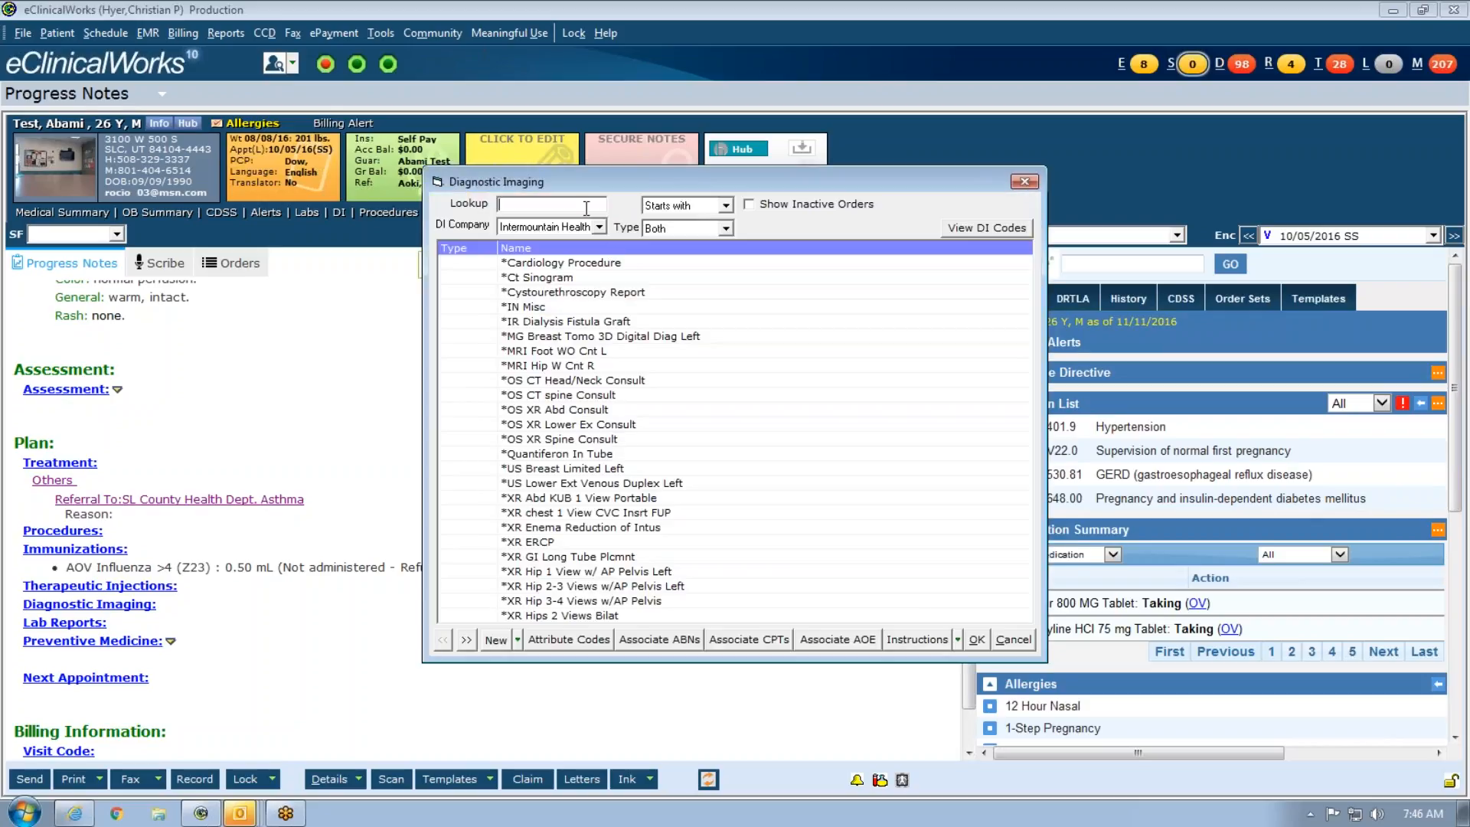
type("pregn")
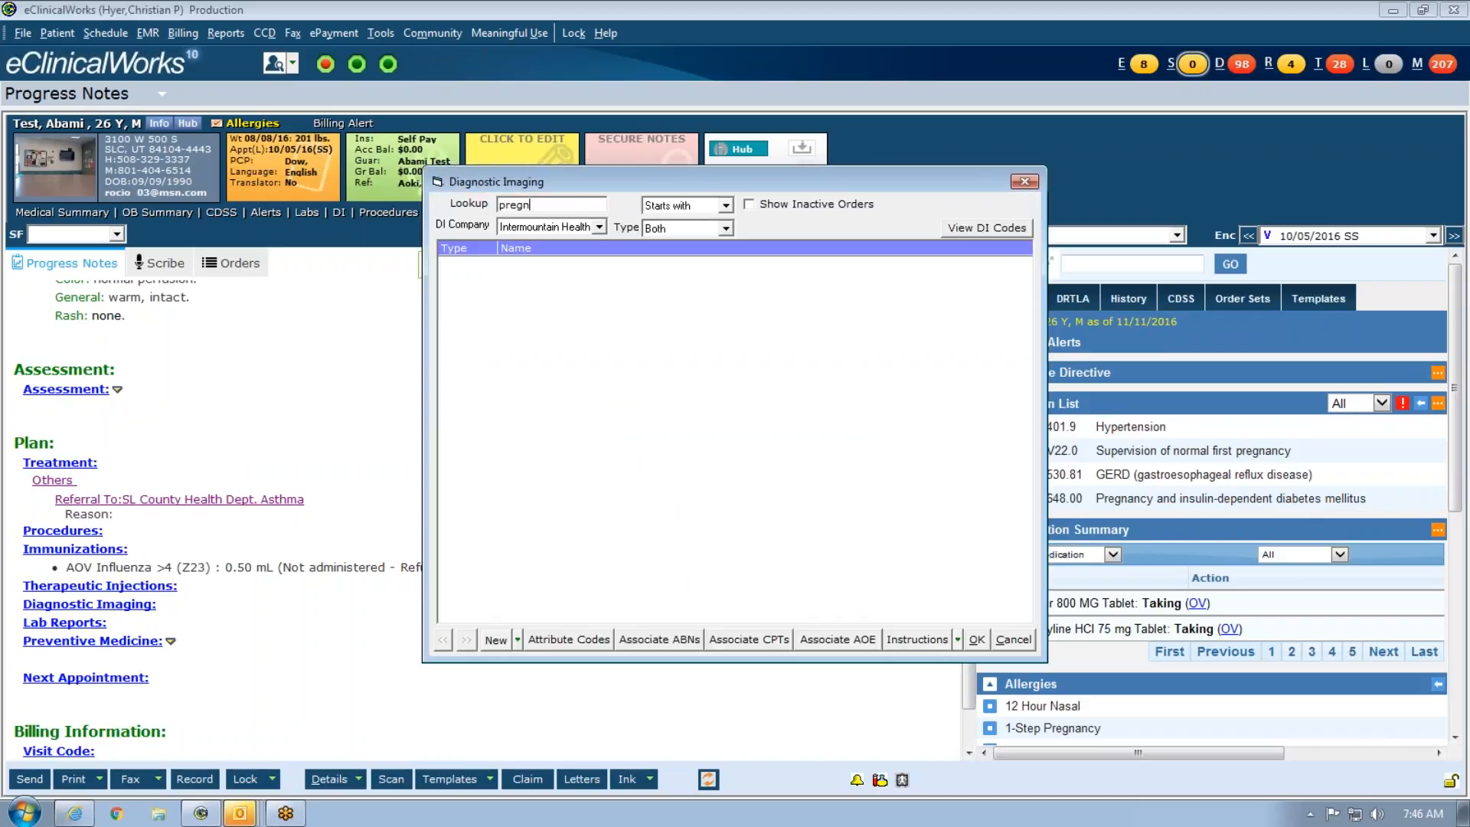
left_click(685, 205)
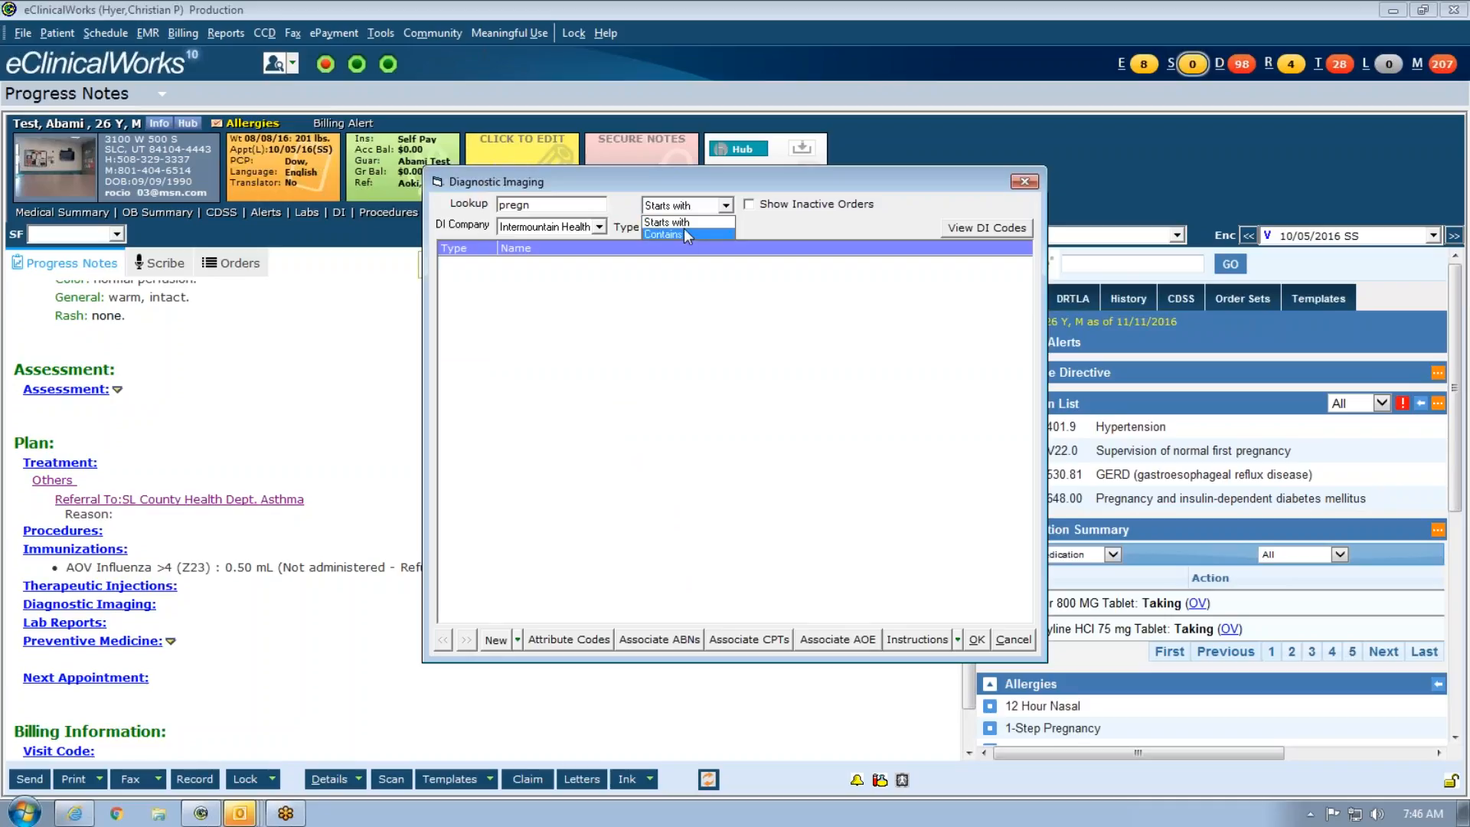
left_click(682, 229)
left_click(689, 262)
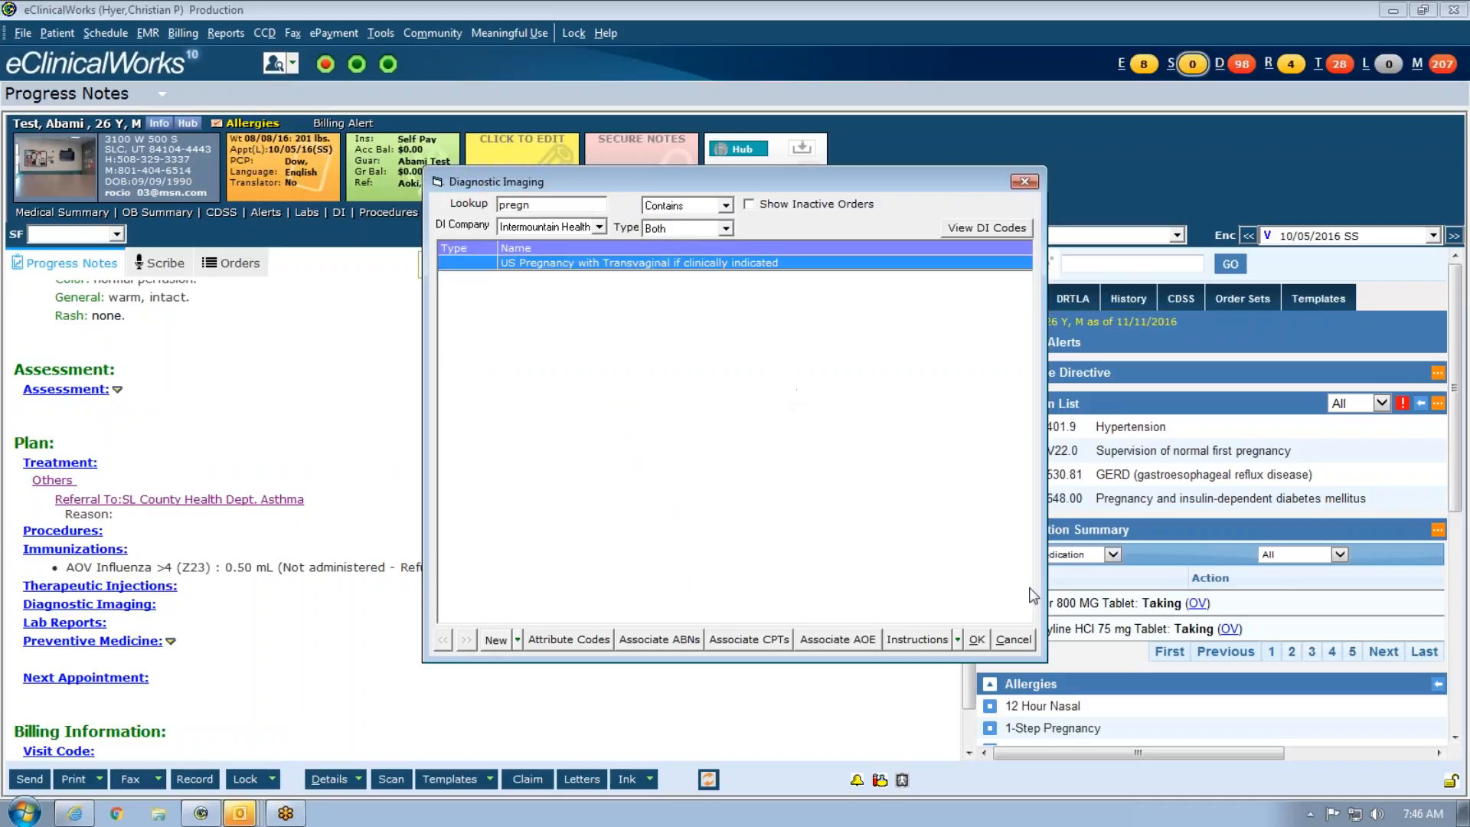
left_click(983, 639)
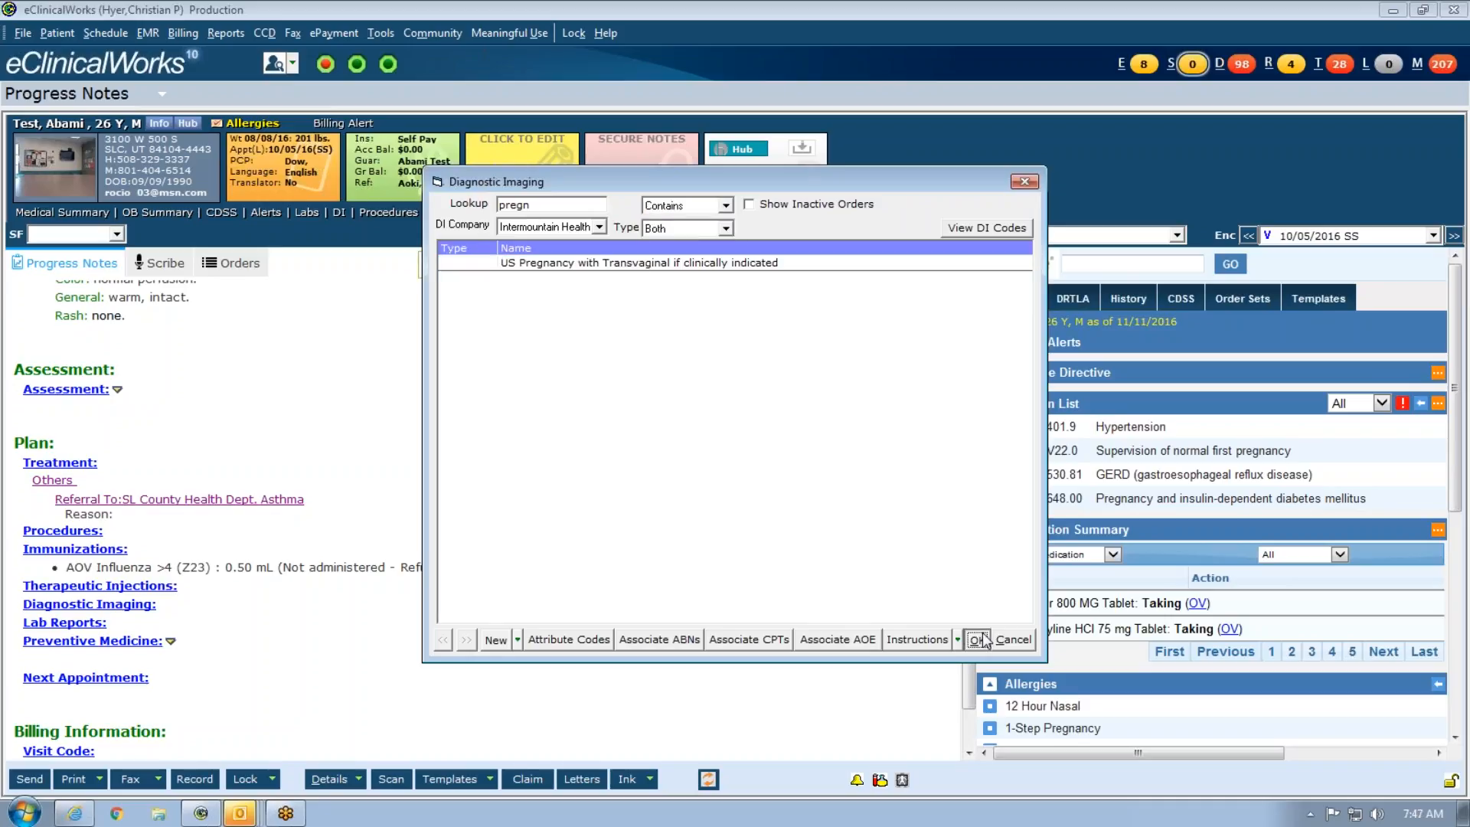
left_click(892, 471)
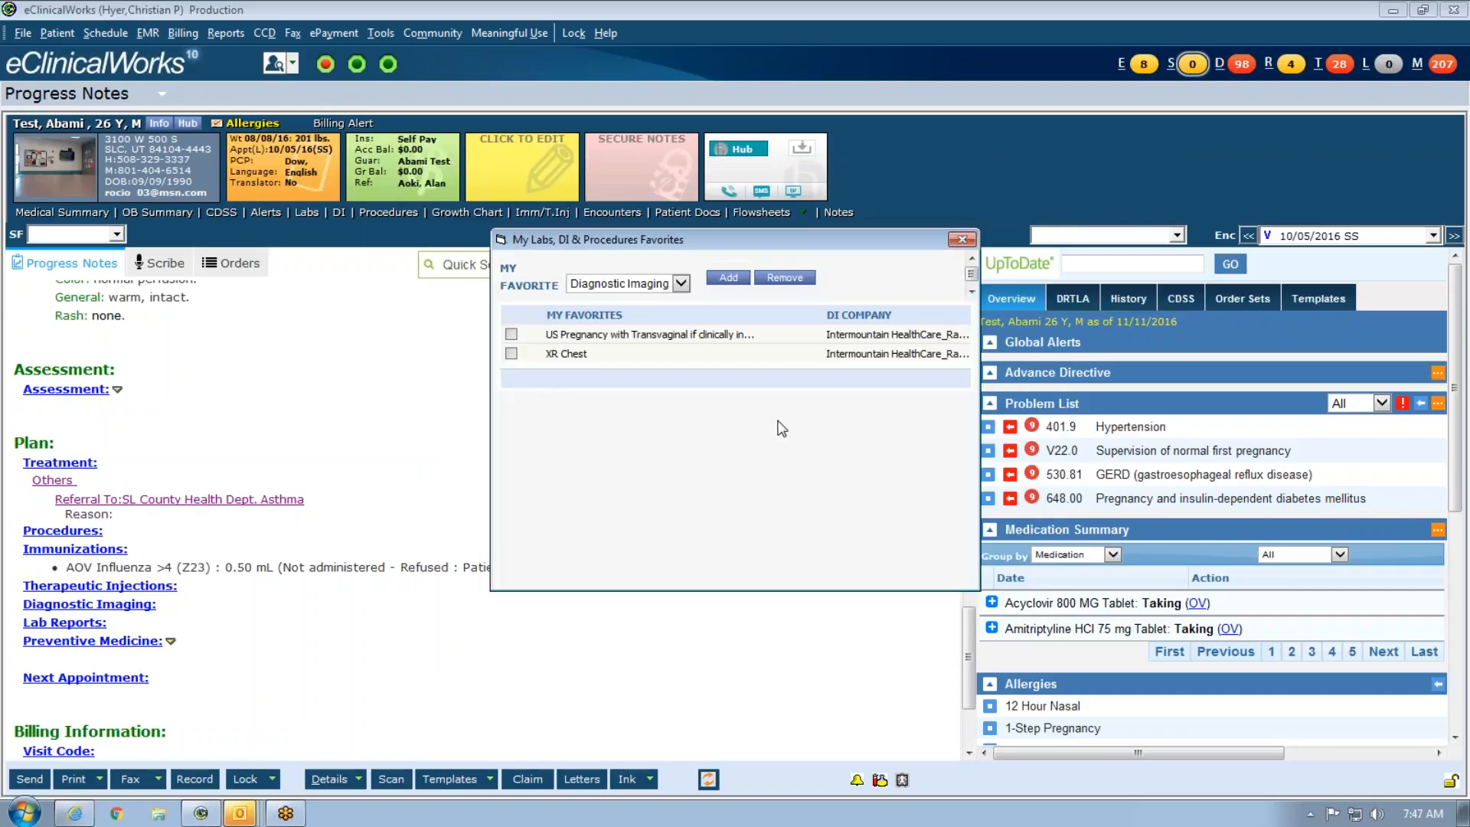
Step: Open the imaging order lookup for adding another diagnostic imaging favorite
left_click(728, 278)
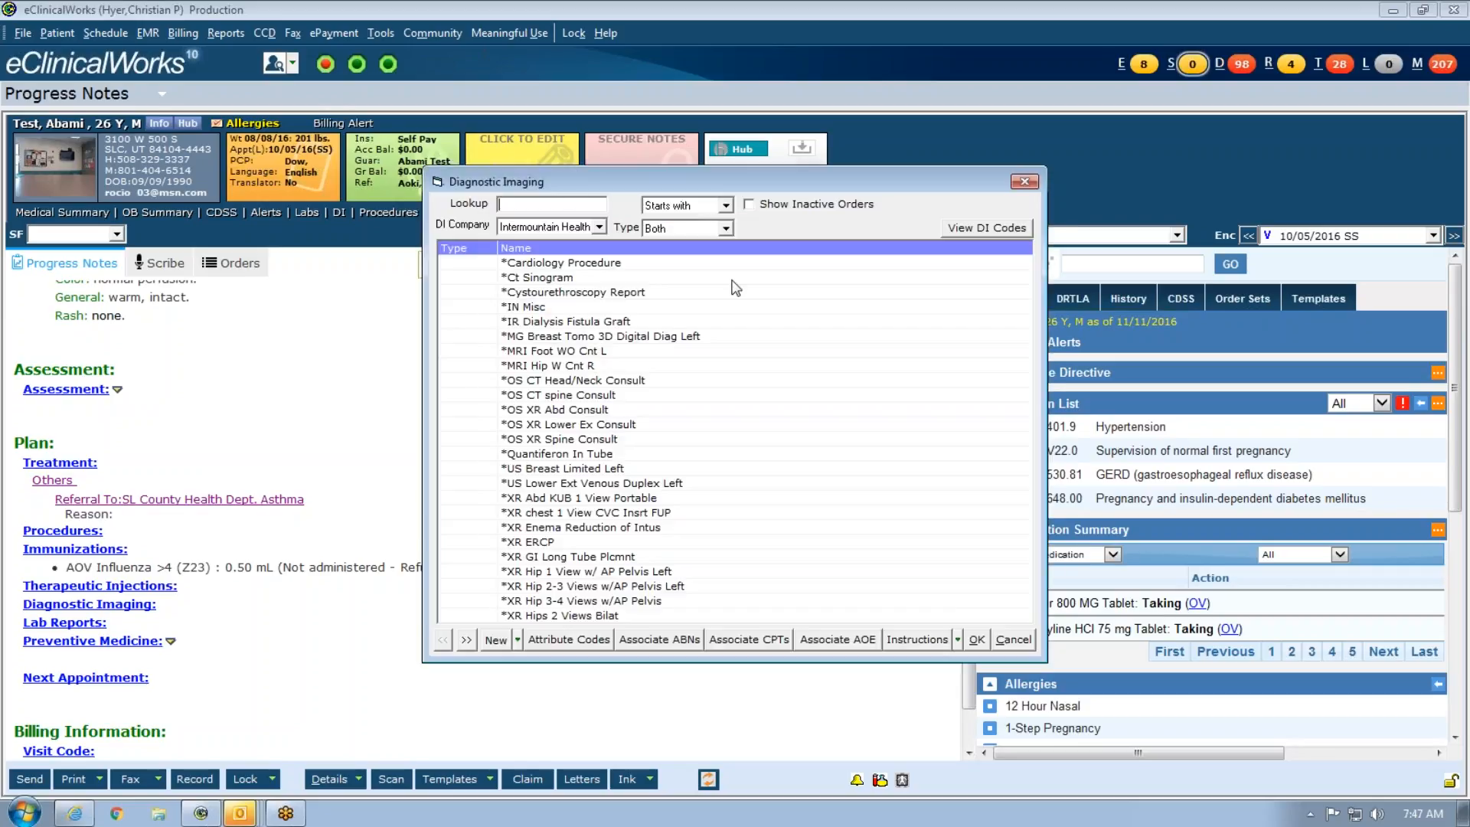
left_click(583, 202)
type("ab")
key("BackSpace")
key("BackSpace")
type("u")
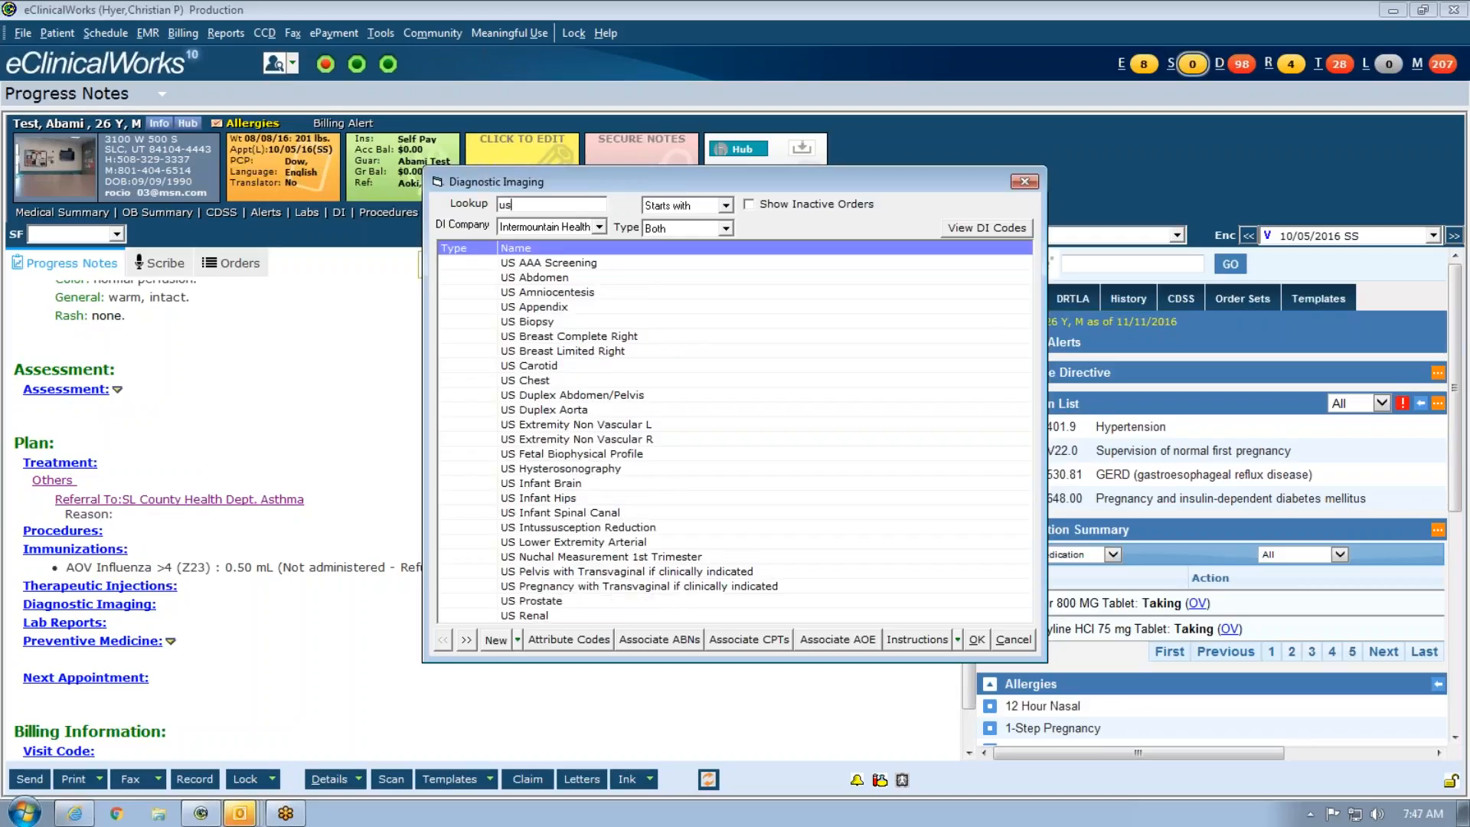
type("s")
key("BackSpace")
key("BackSpace")
Step: Look up imaging orders containing "abdo" and add US Abdomen to the diagnostic imaging favorites
type("abdo")
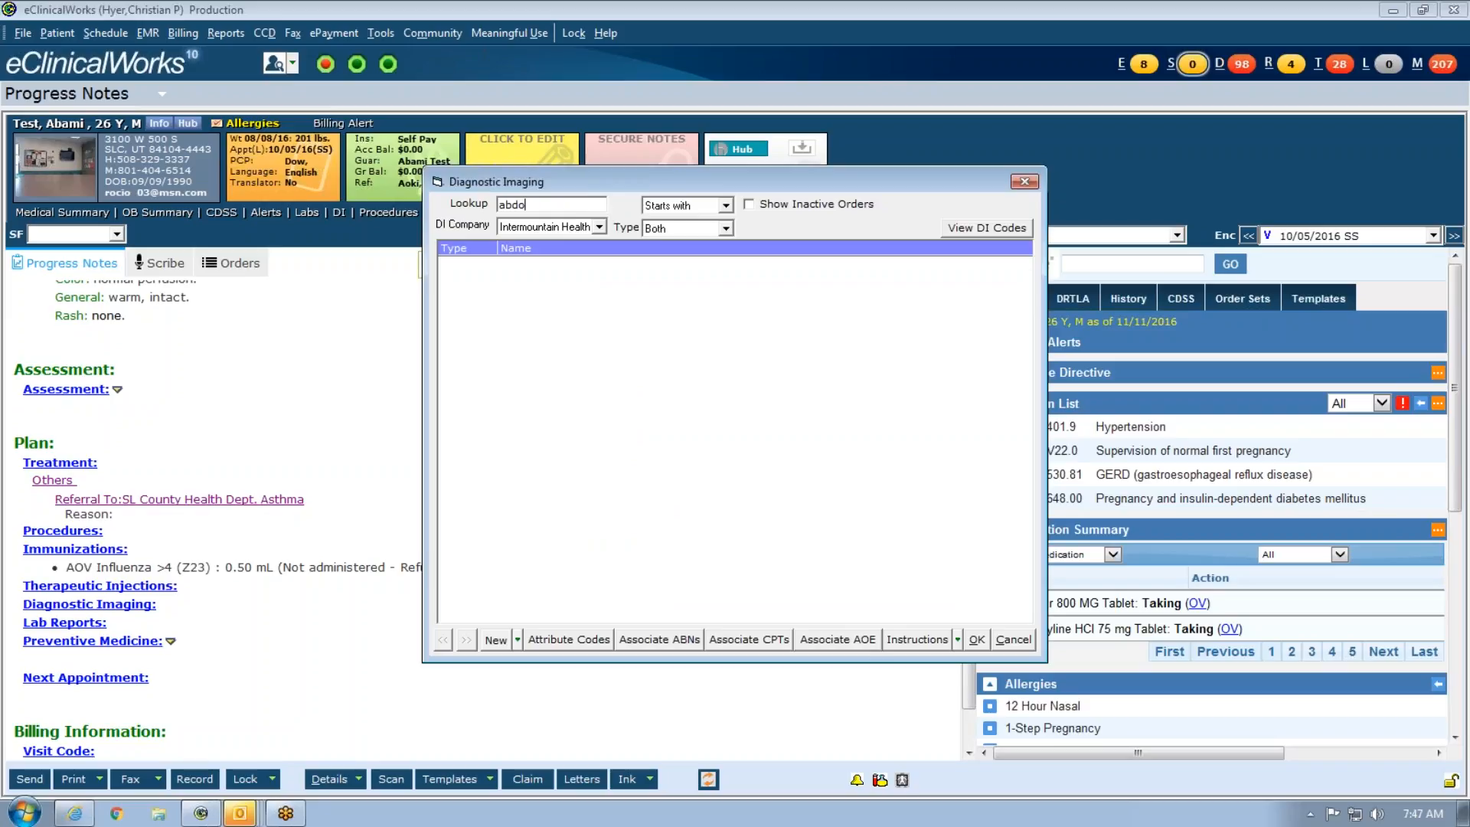
key("BackSpace")
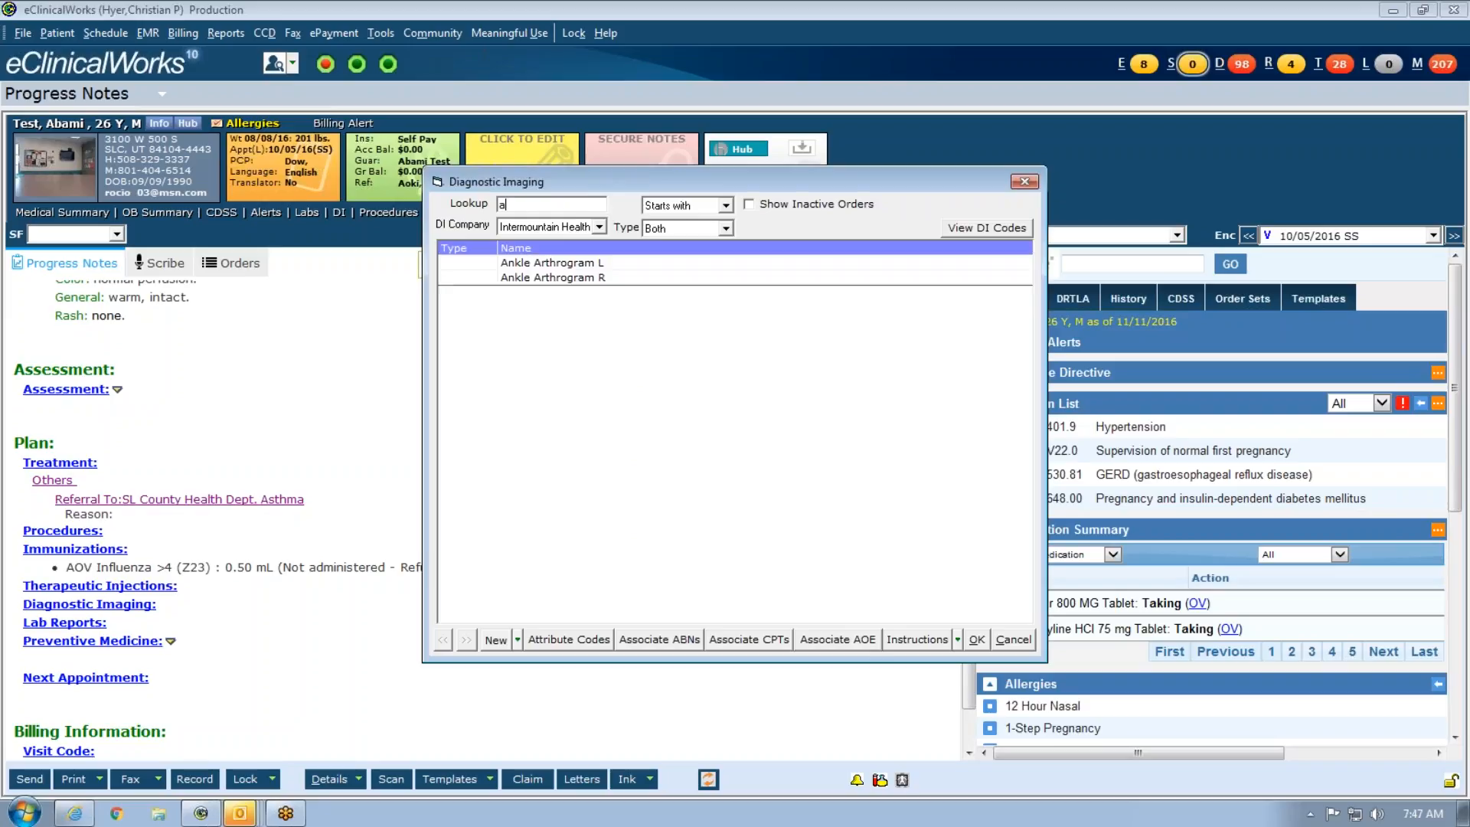
left_click(724, 211)
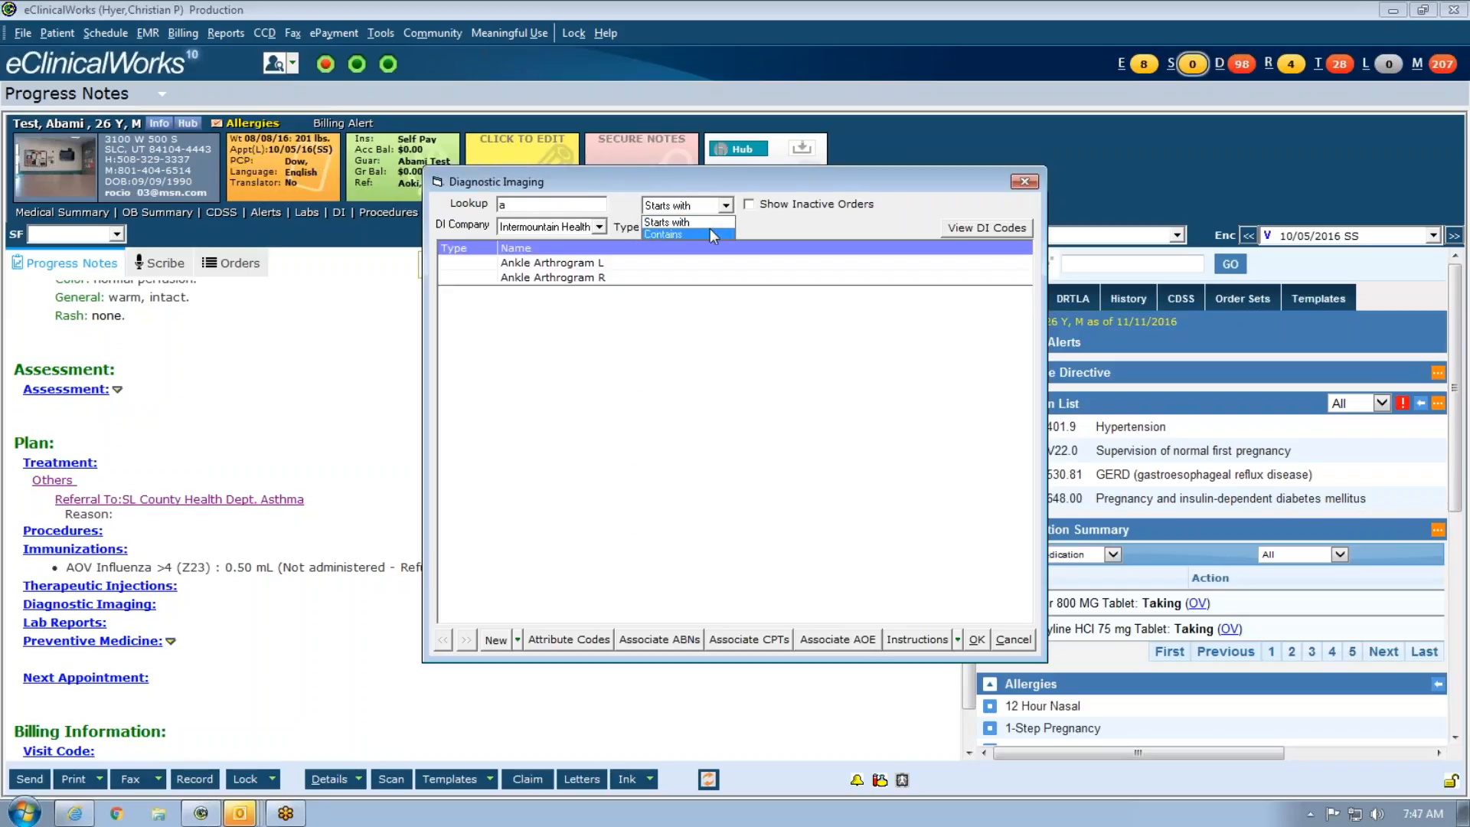
left_click(710, 231)
left_click(594, 206)
type("bdo")
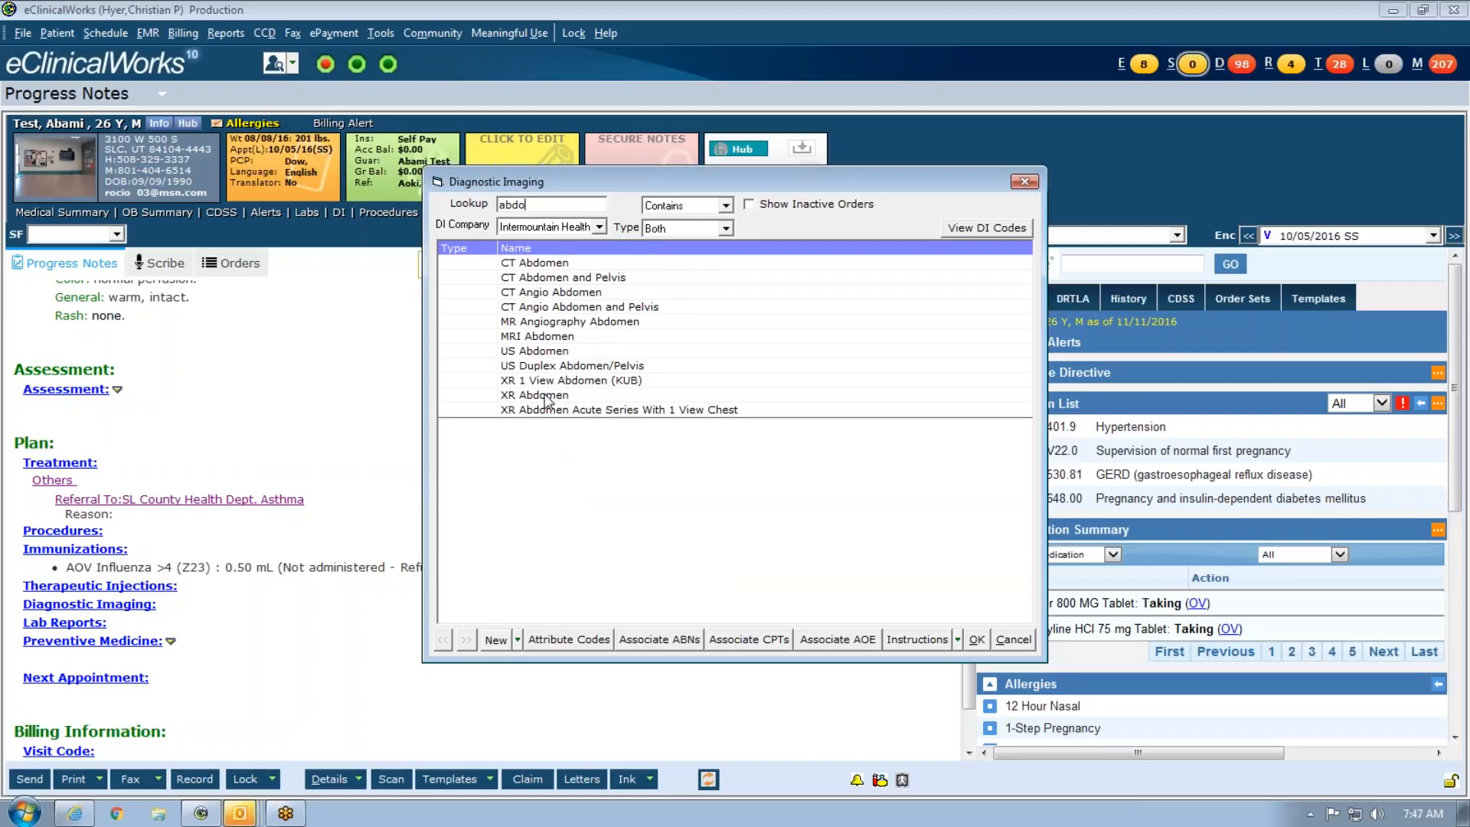
left_click(554, 354)
left_click(983, 641)
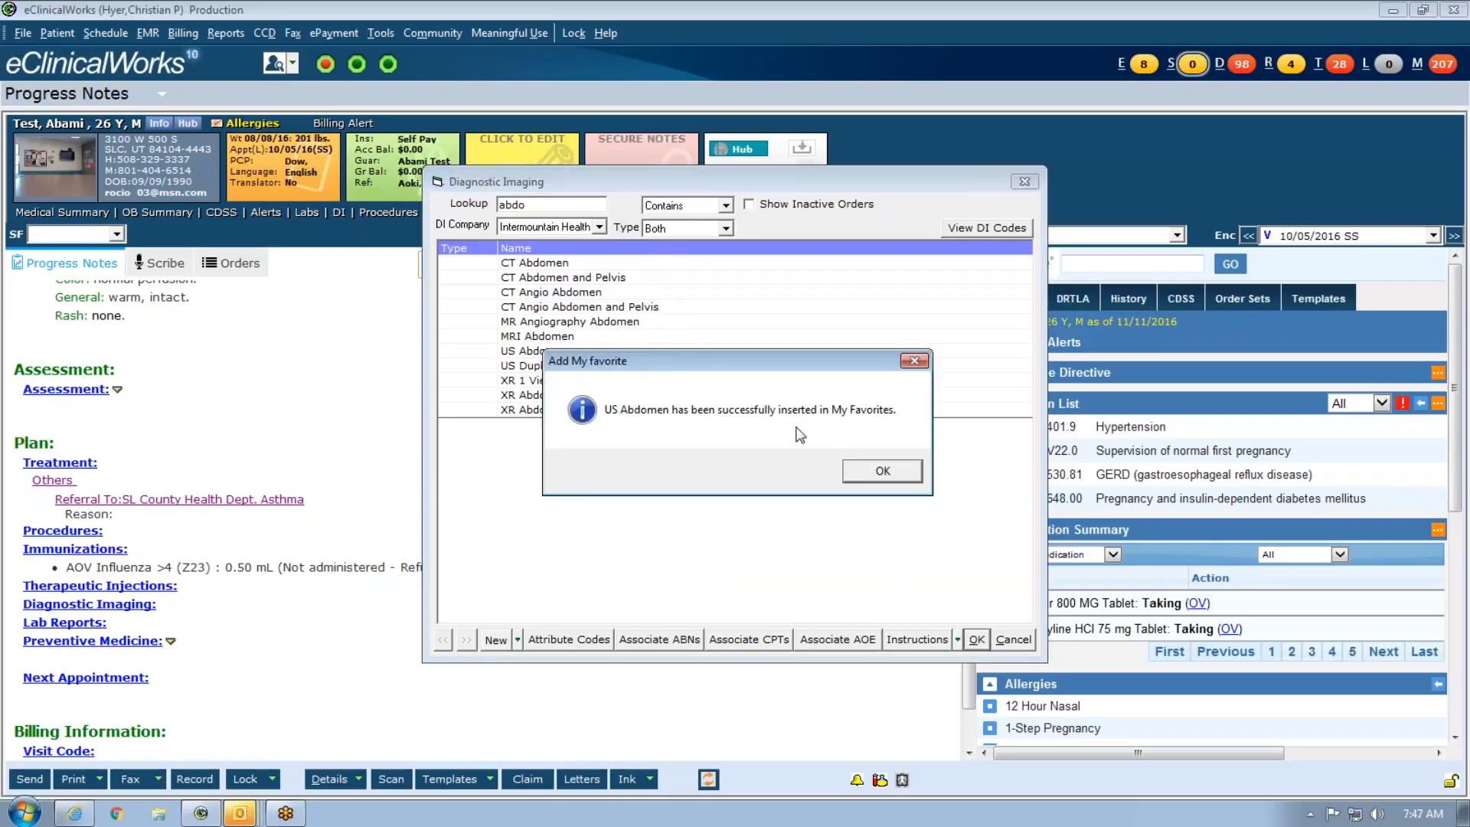
left_click(865, 465)
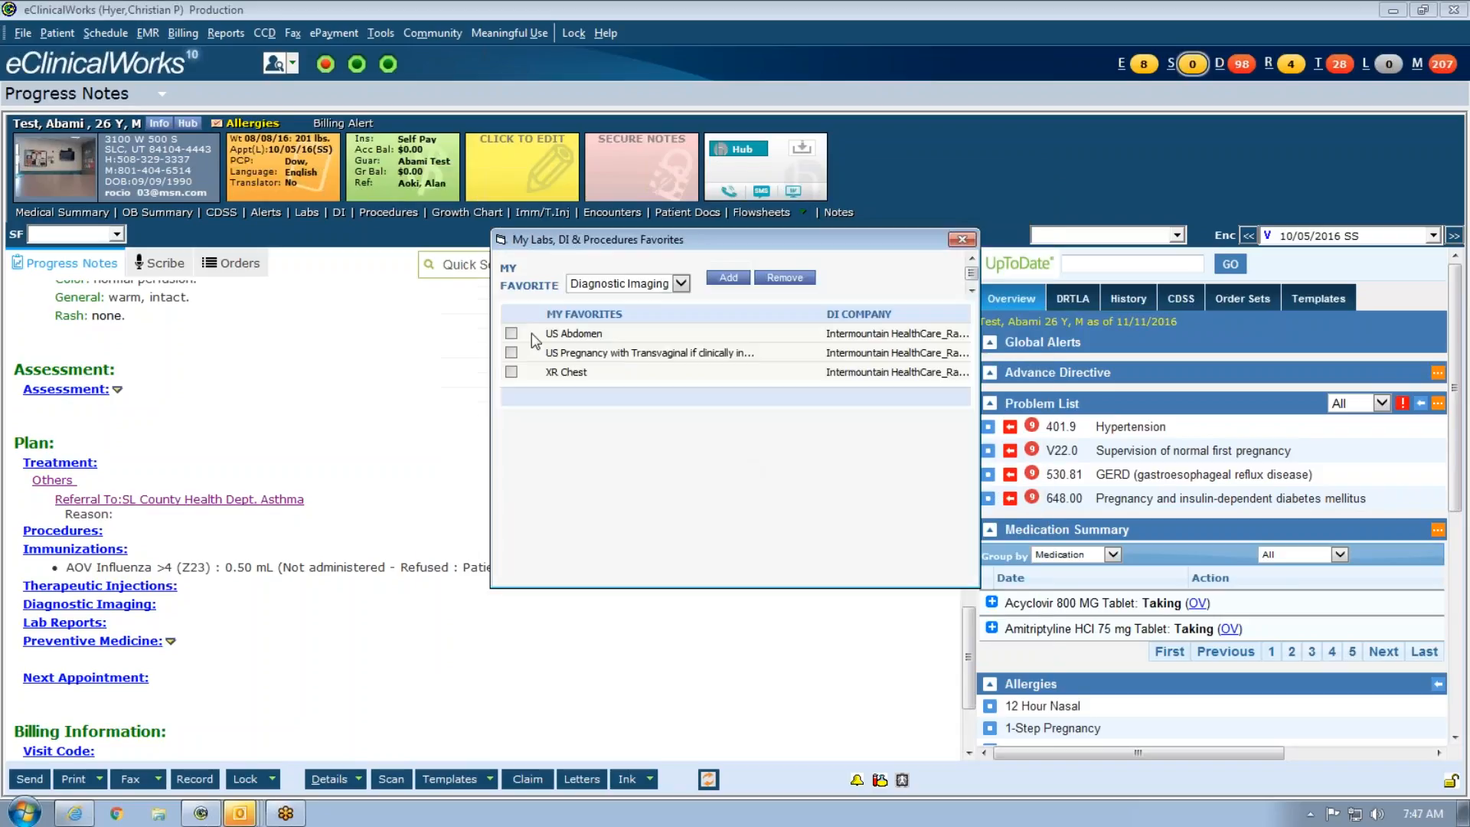
Step: Look up imaging orders containing "abd" and add CT Abdomen to the diagnostic imaging favorites
left_click(728, 281)
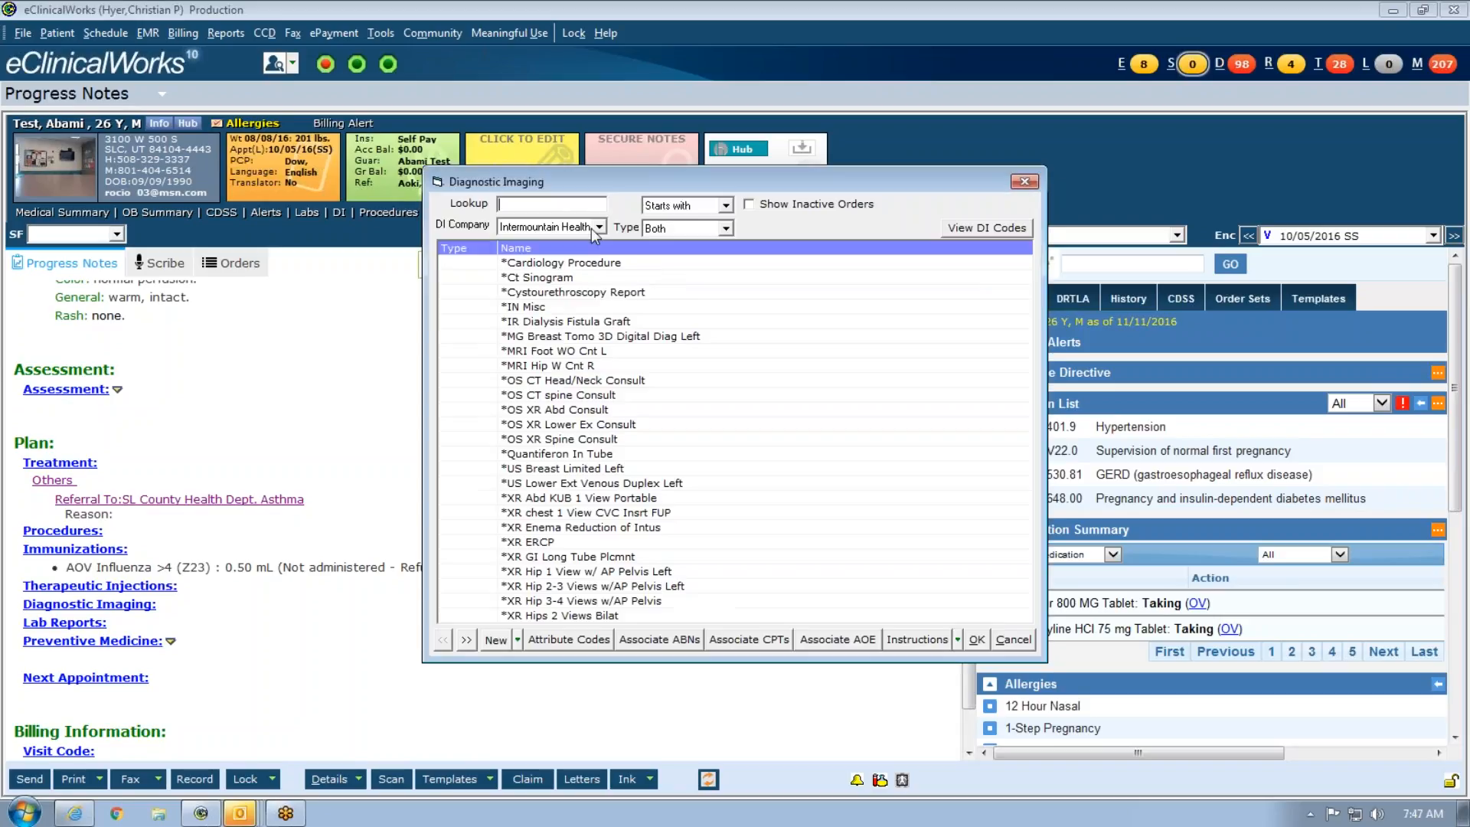
left_click(686, 207)
left_click(687, 233)
left_click(592, 205)
type("abd")
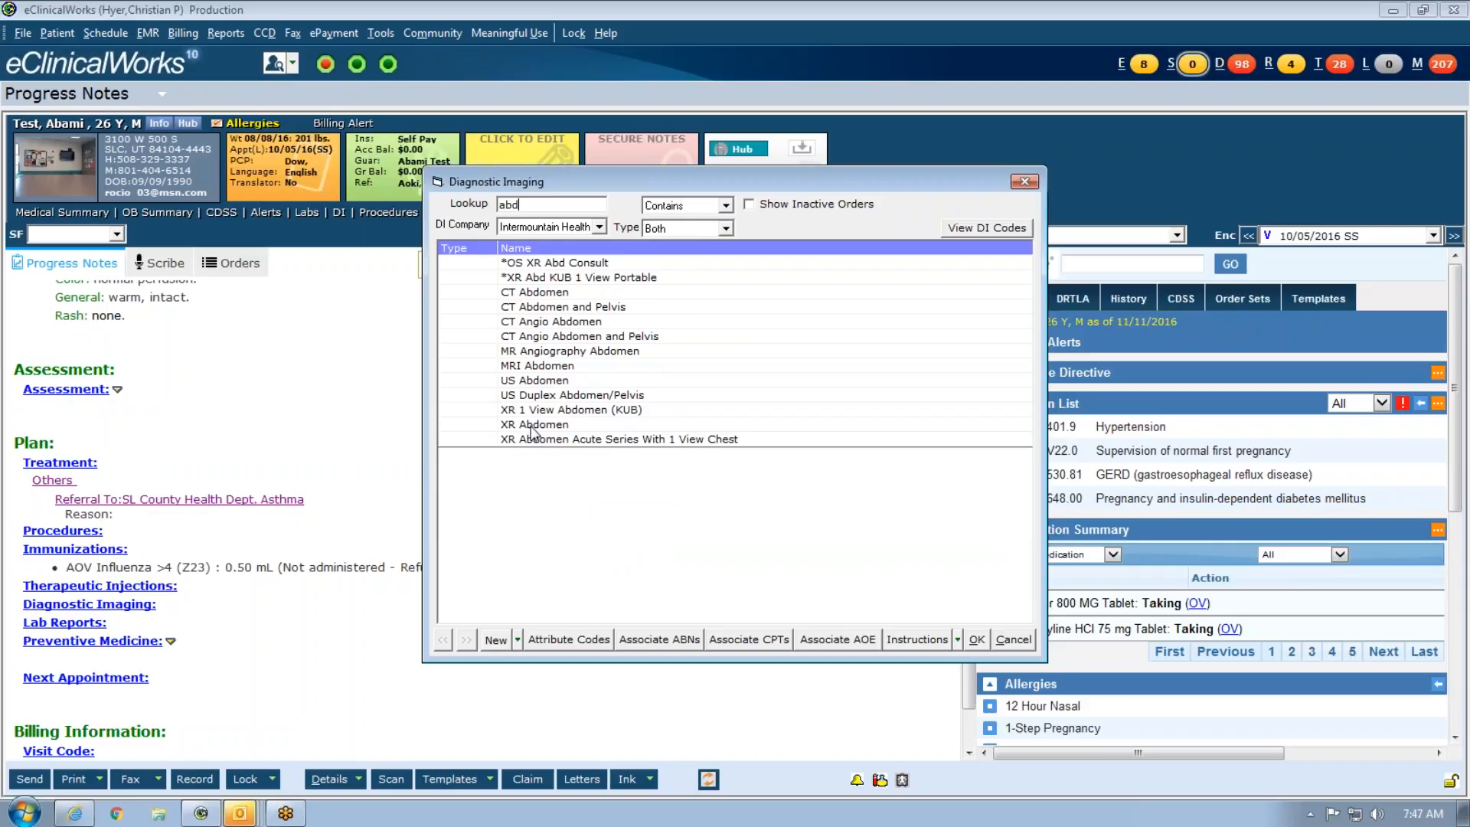
left_click(563, 424)
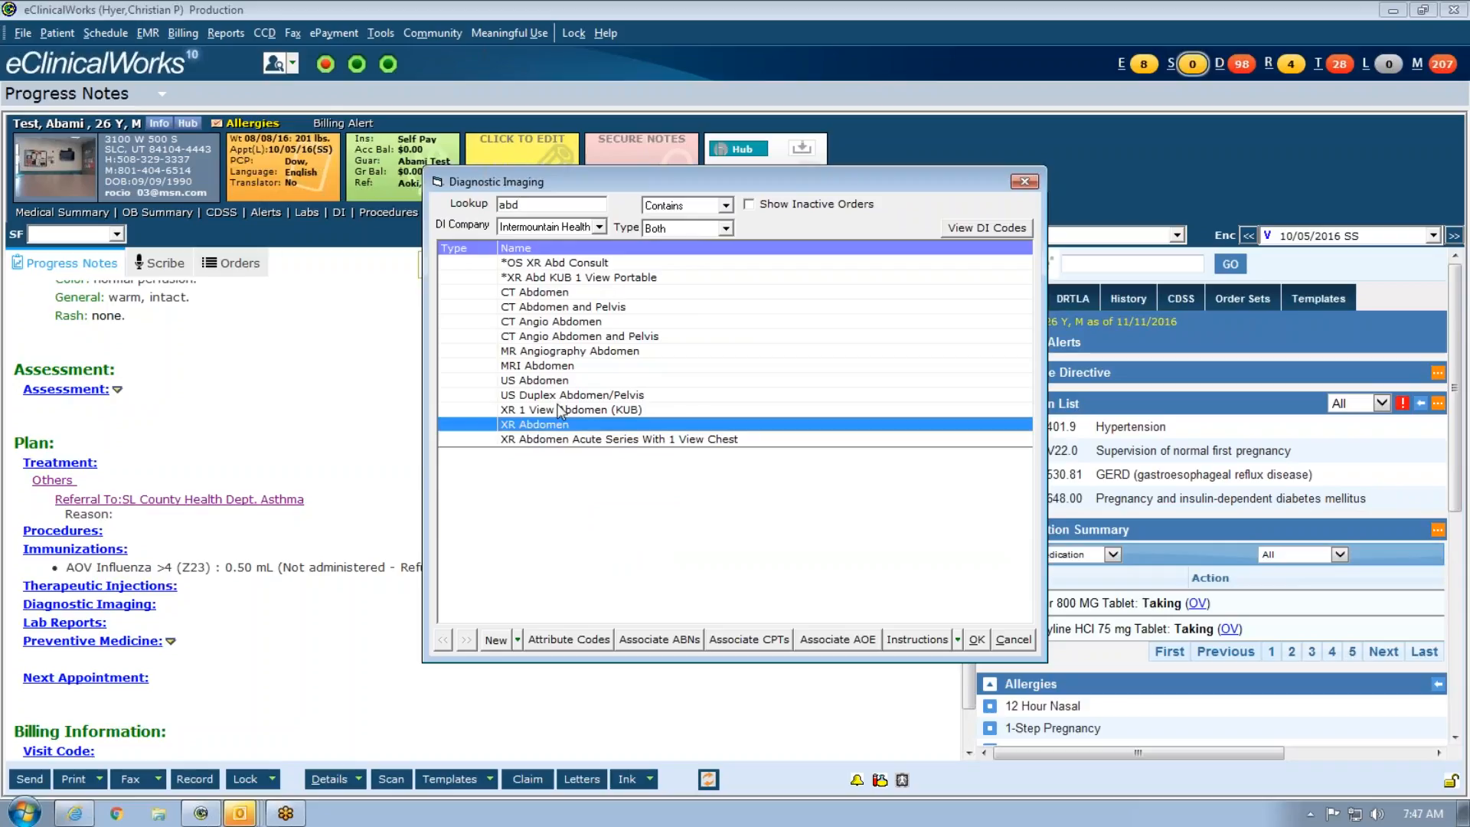
left_click(527, 294)
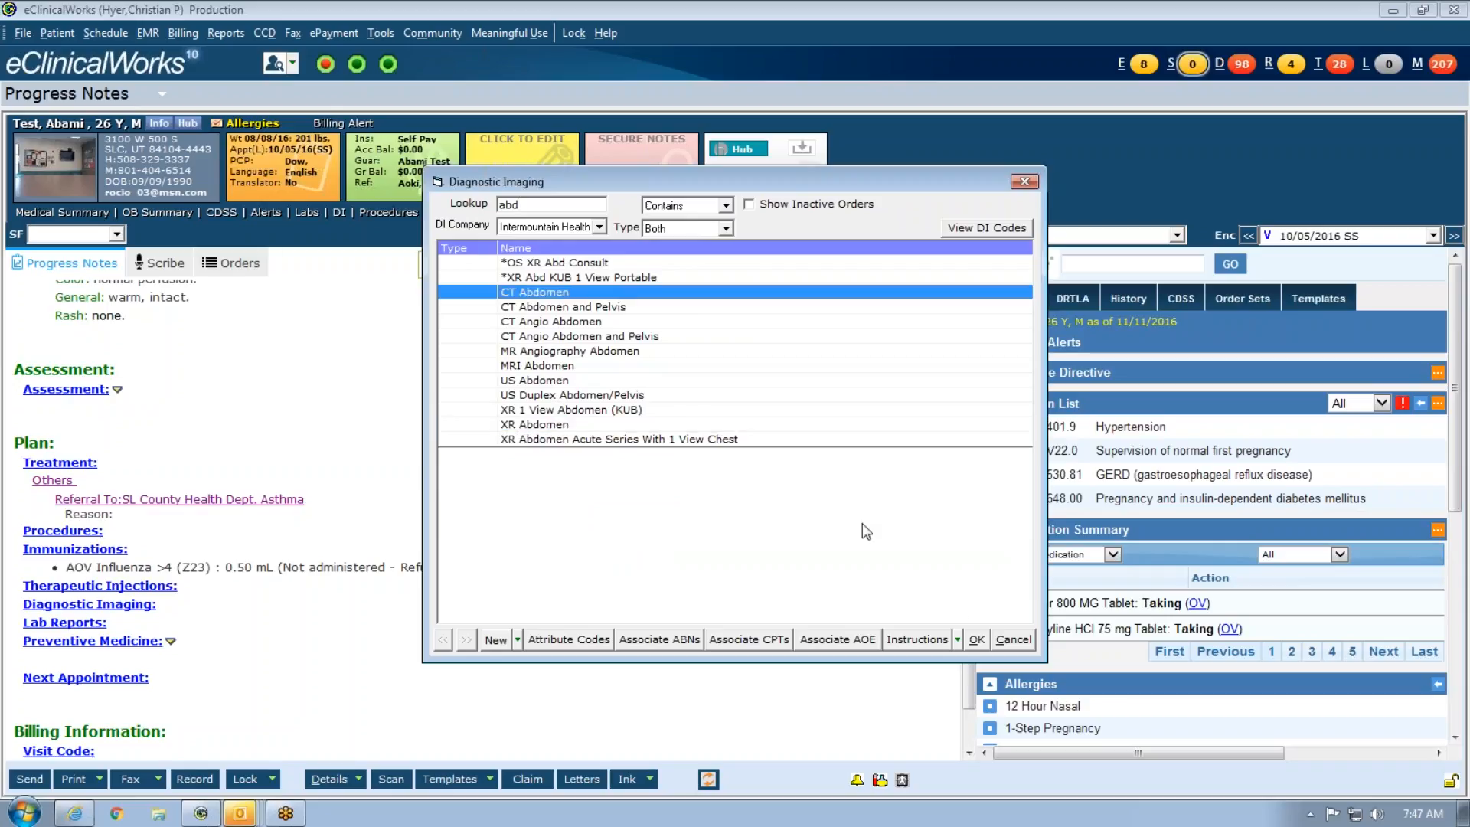
left_click(976, 640)
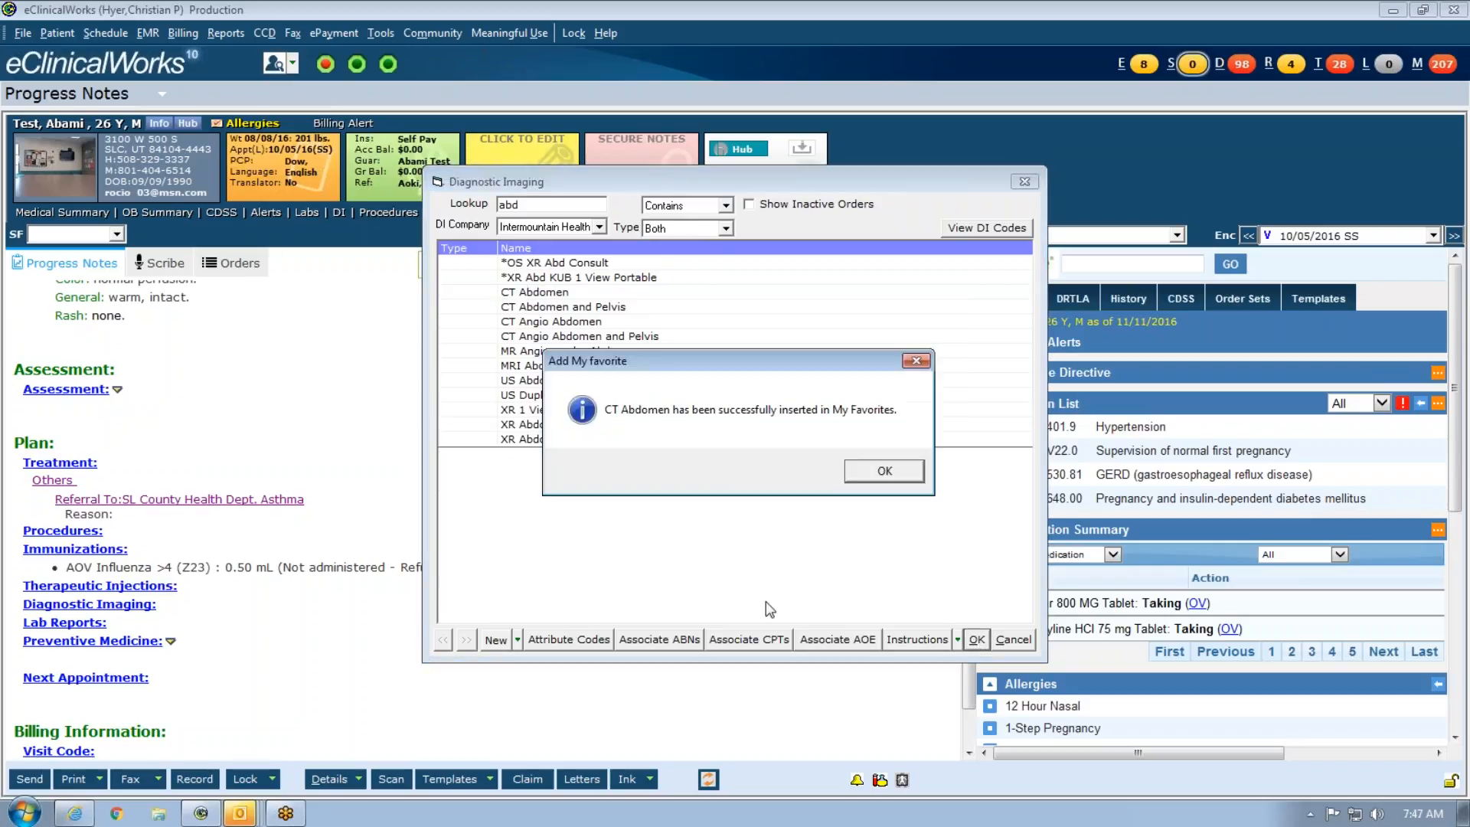
left_click(873, 467)
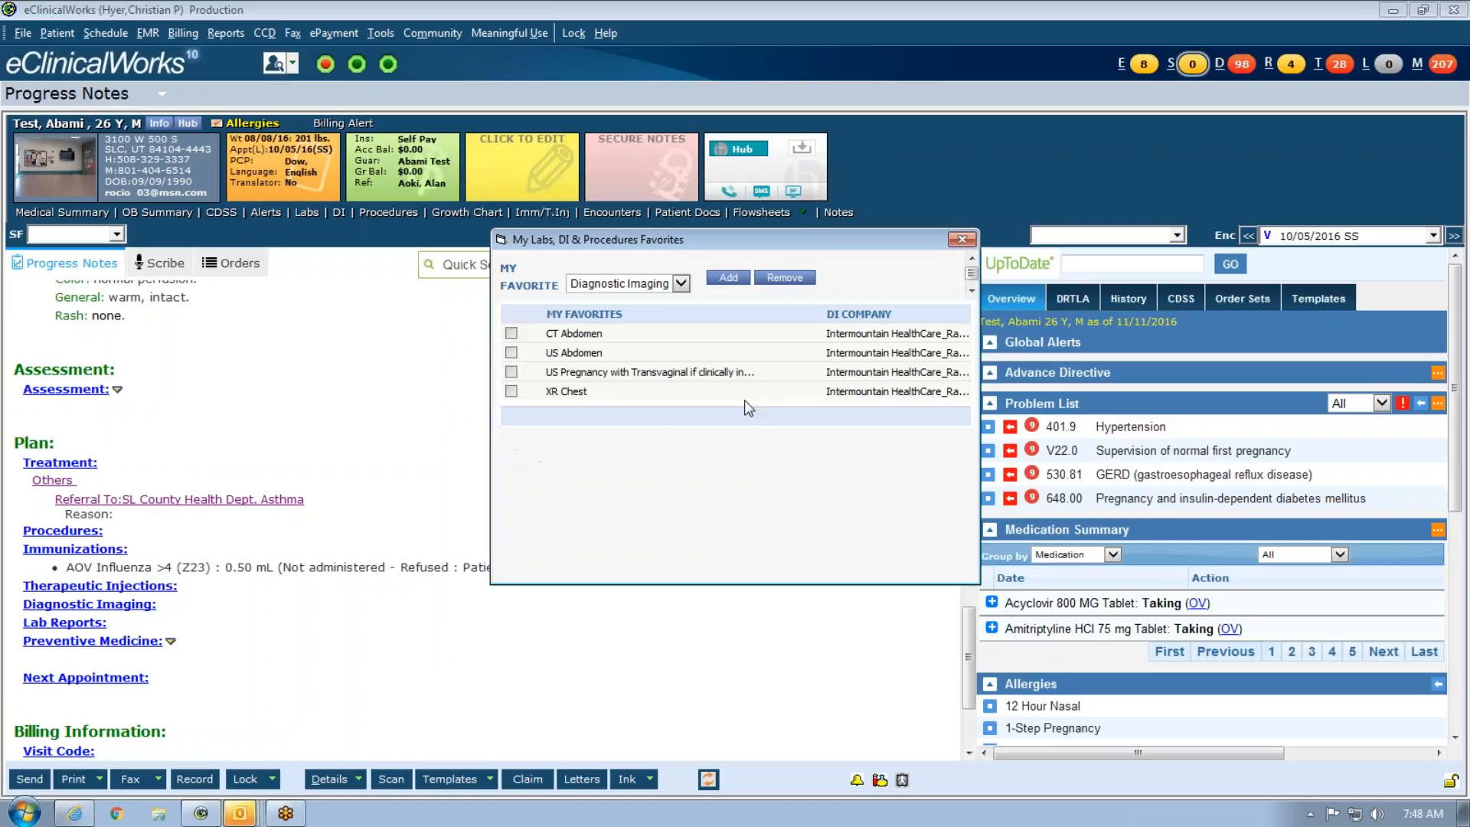
Step: Close the favorites list and open the diagnostic imaging order window from the progress note's Treatment section
left_click(965, 240)
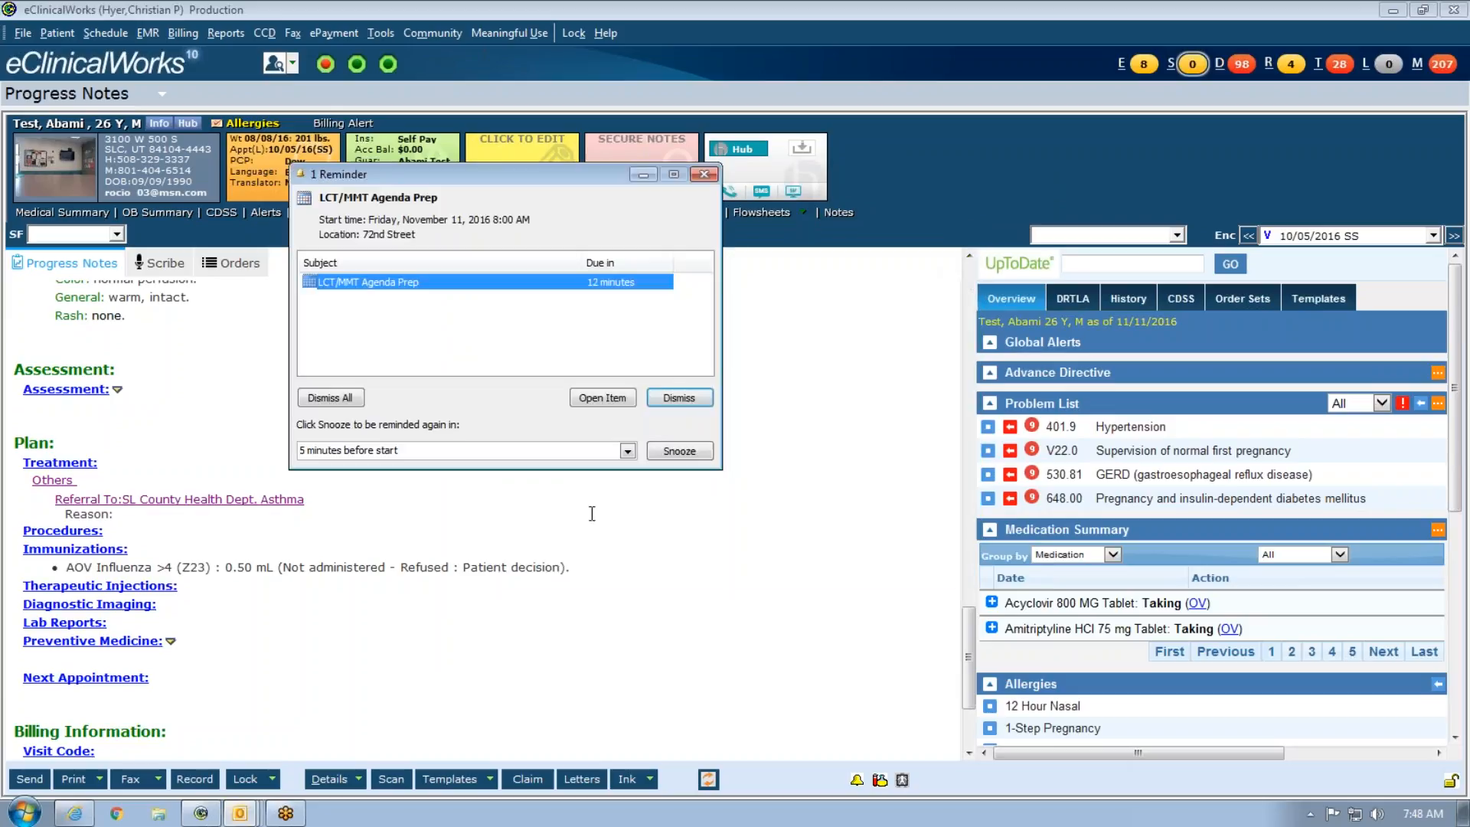
left_click(674, 396)
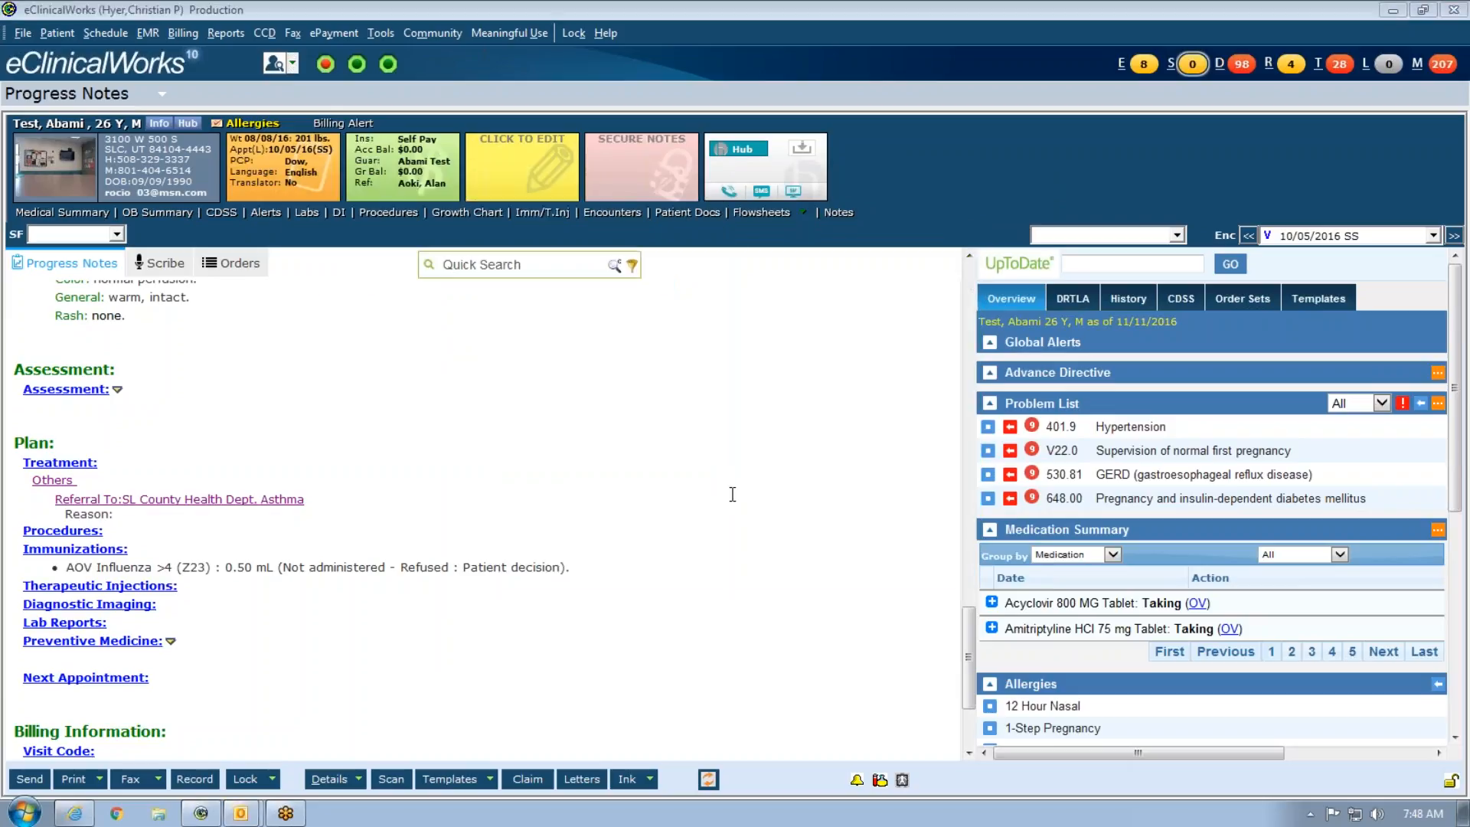
left_click(329, 780)
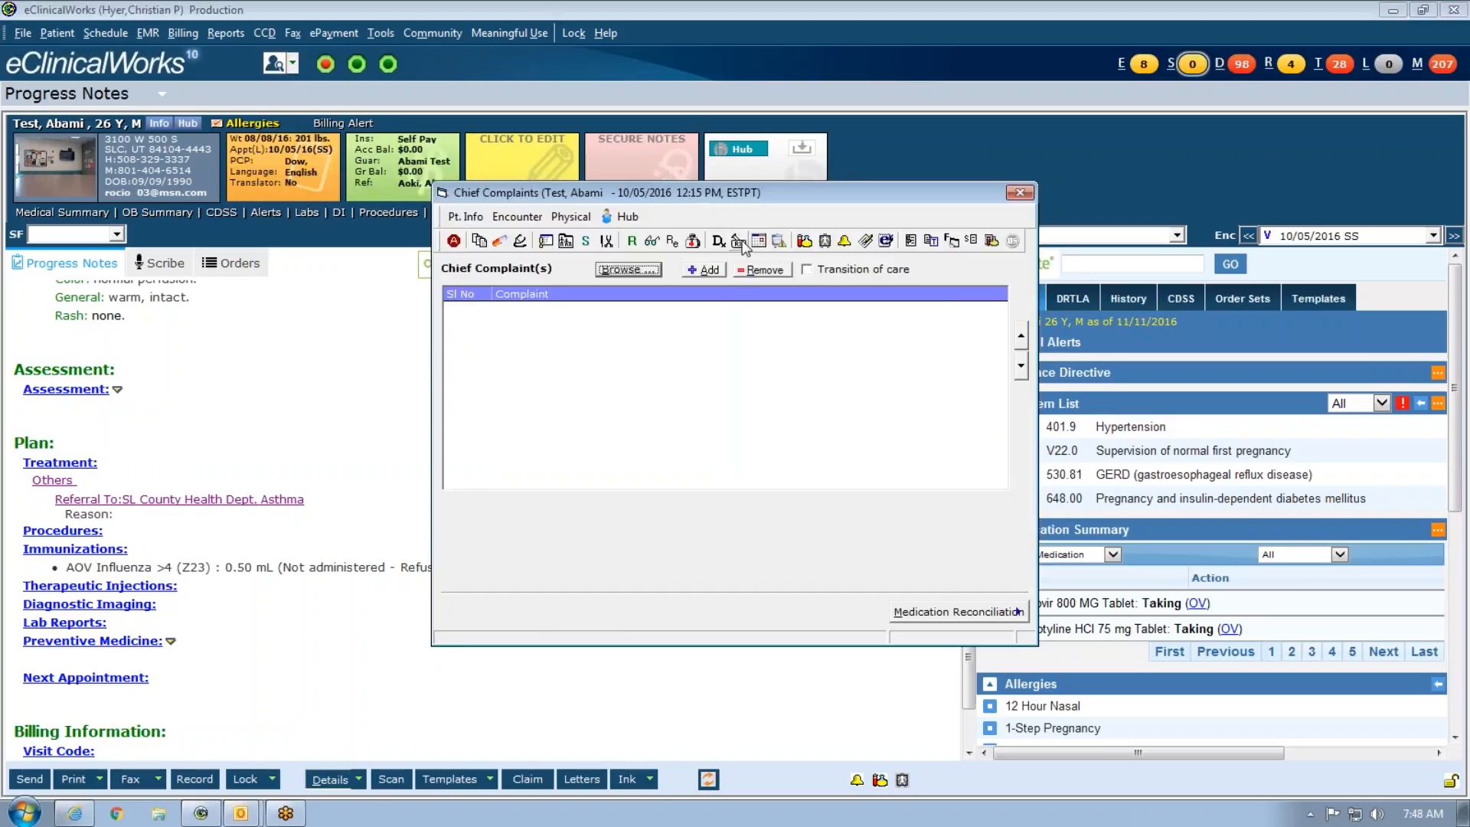
left_click(739, 242)
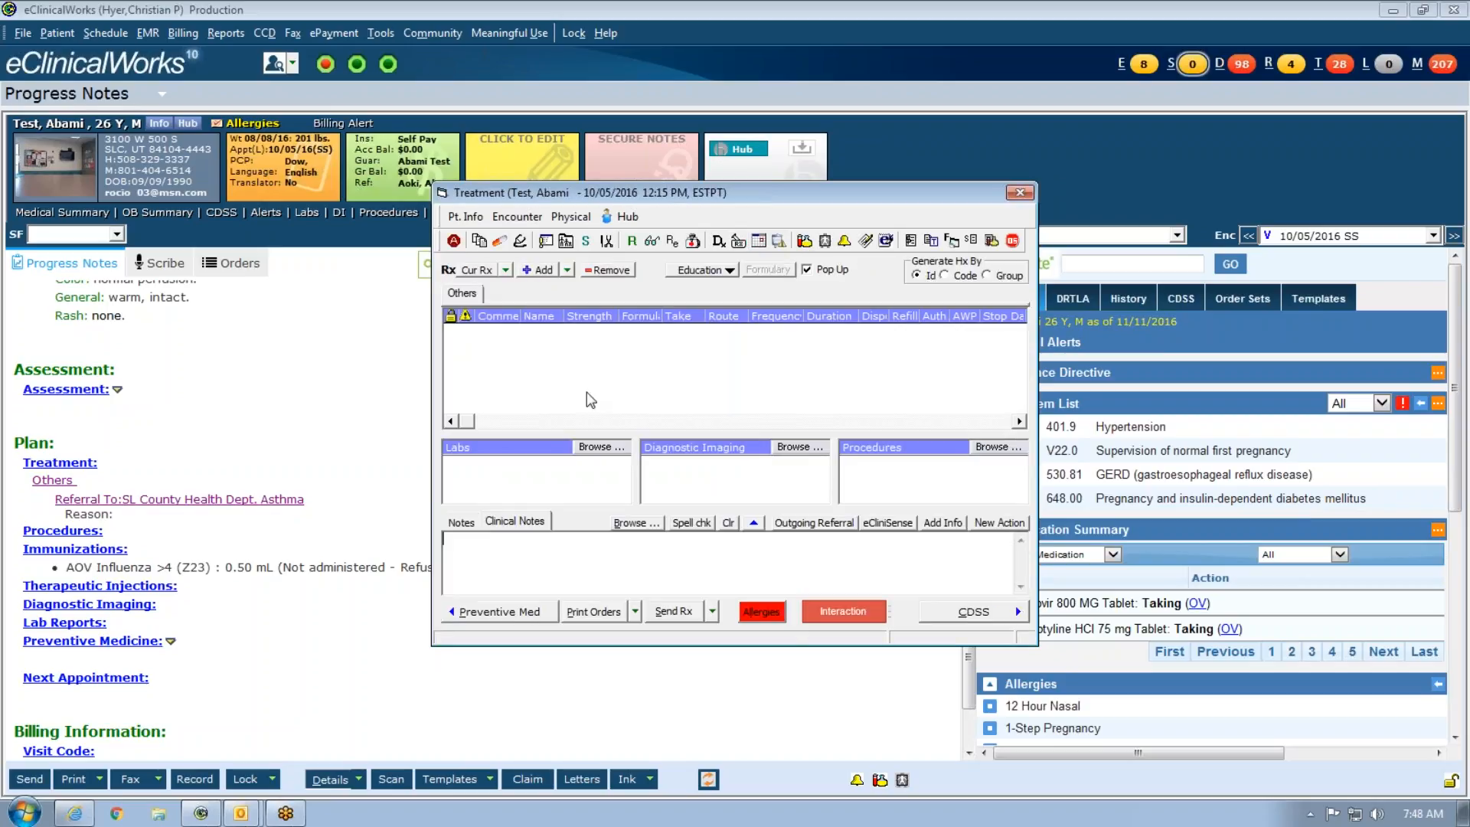
left_click(817, 446)
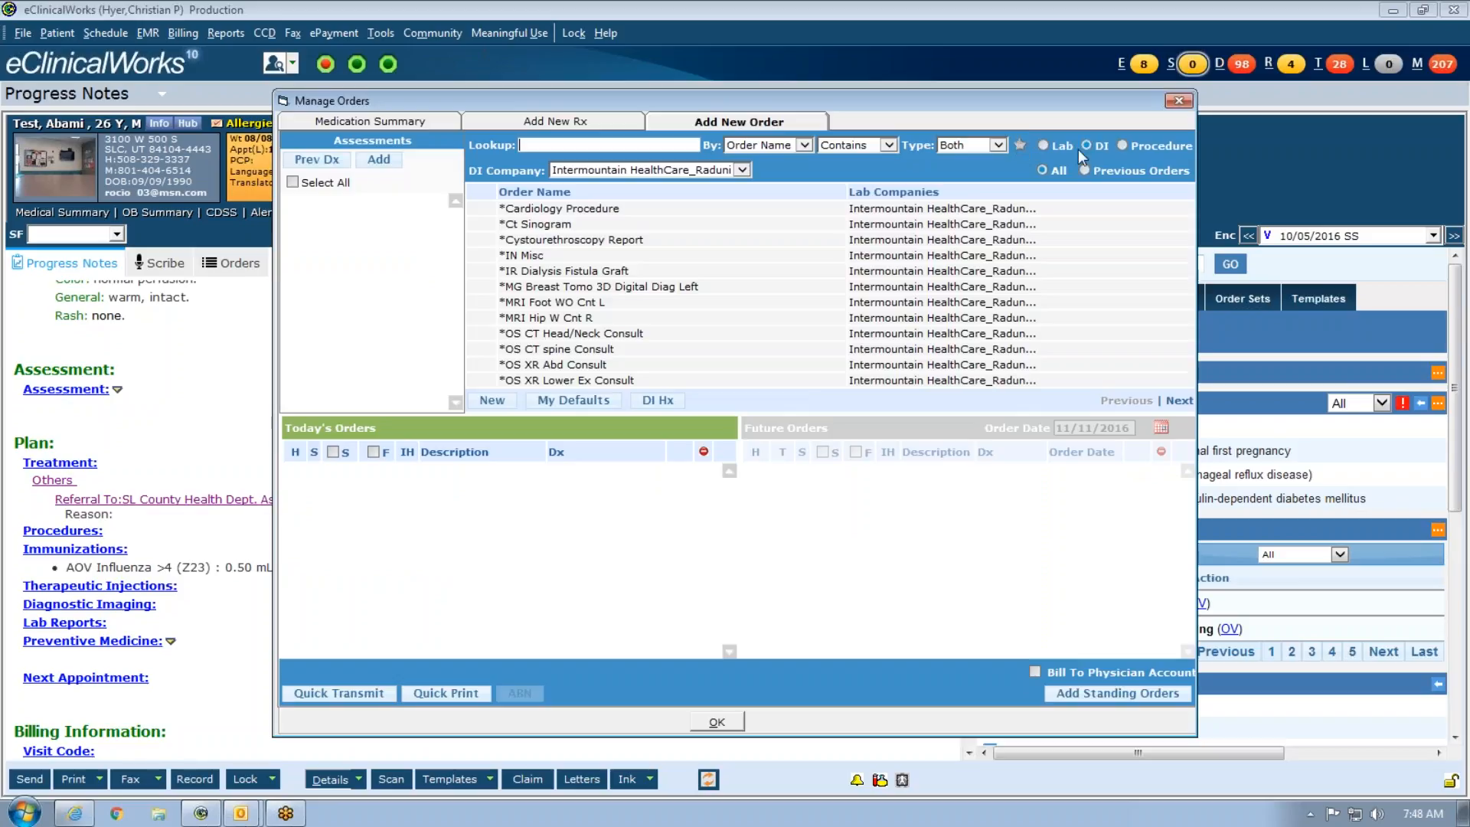
Step: Show only the favorite imaging orders and add US Abdomen to today's orders
left_click(1016, 144)
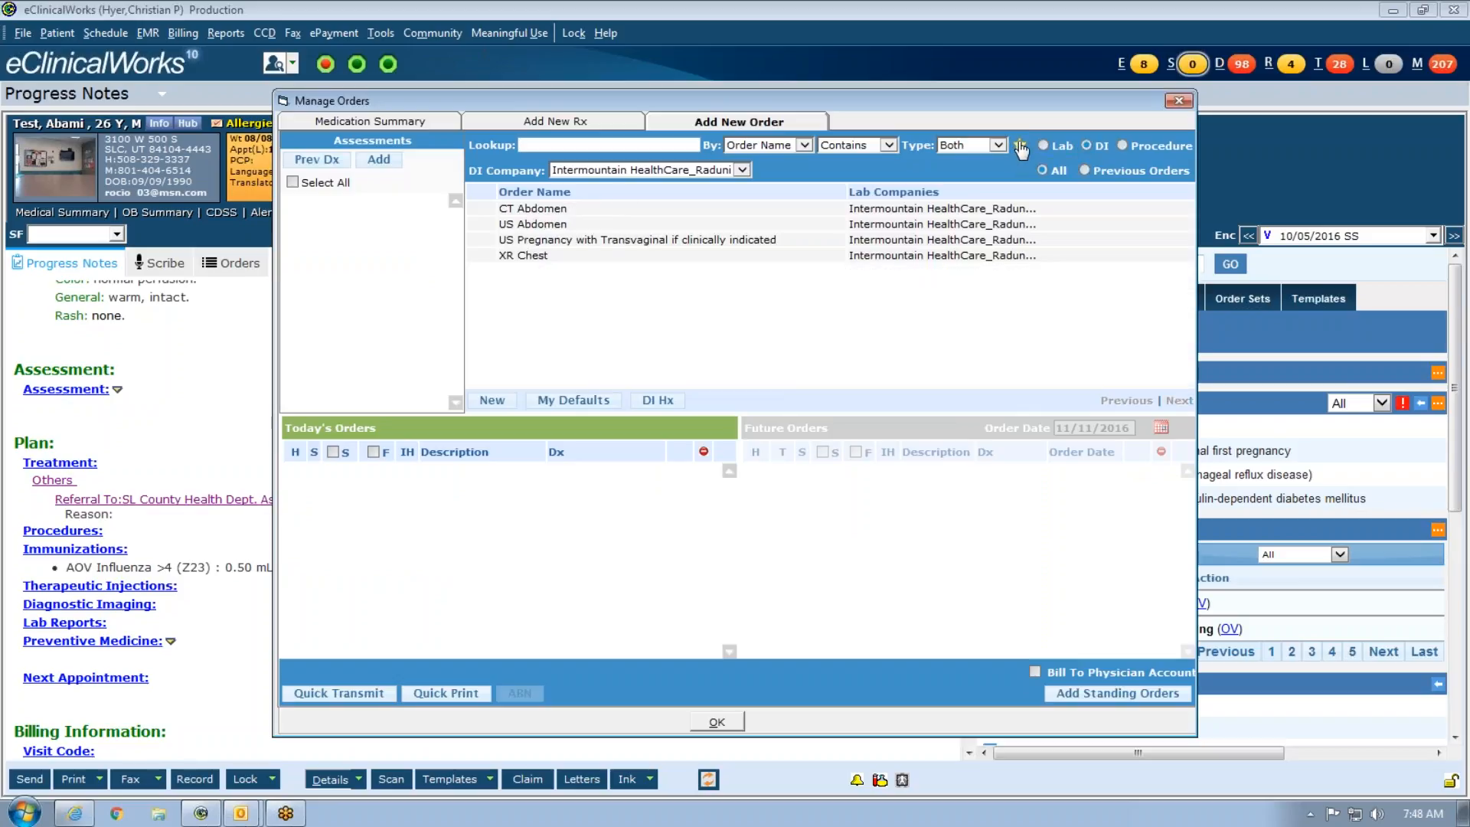
left_click(550, 224)
double_click(559, 224)
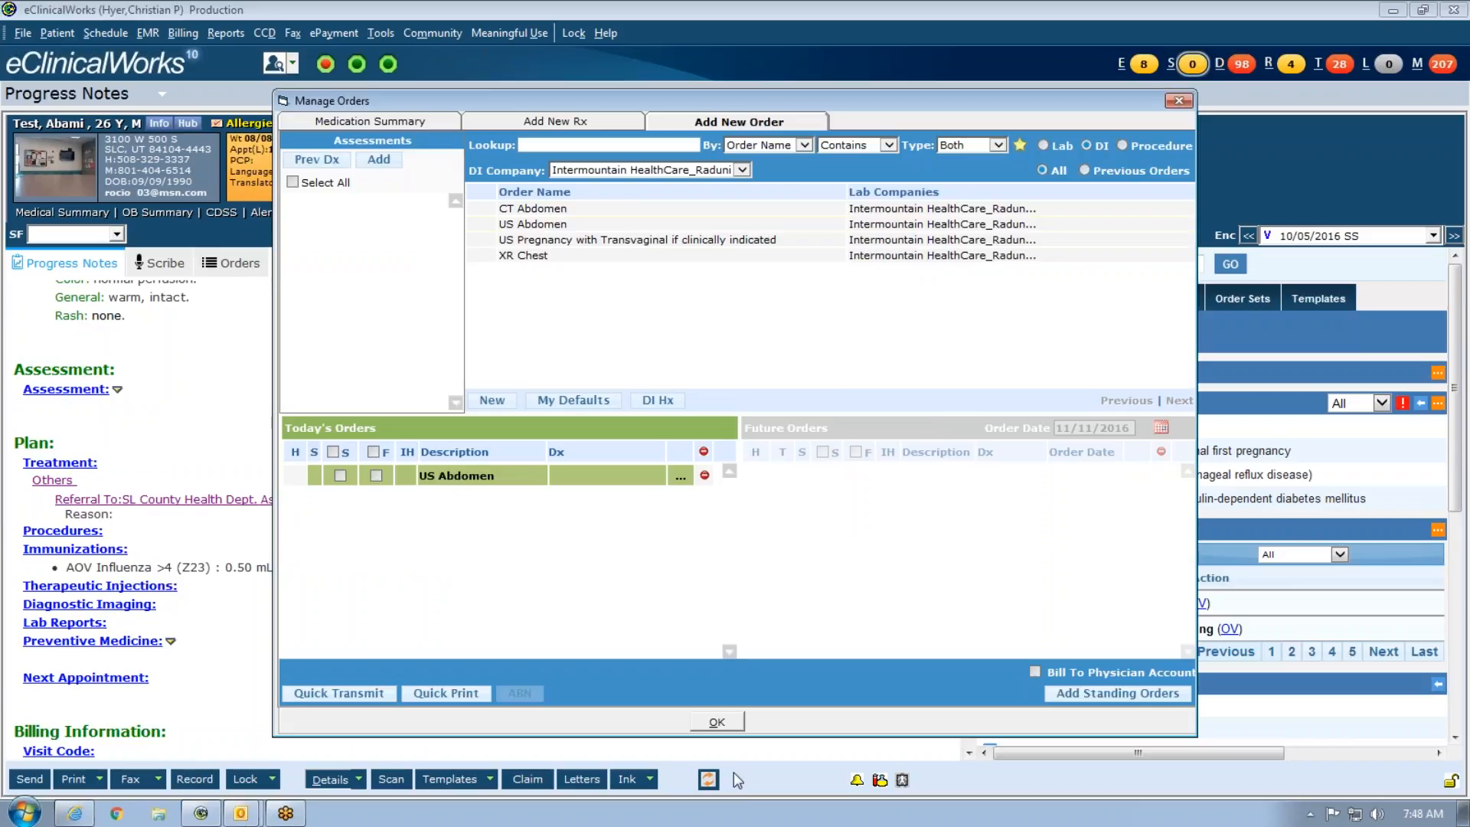
left_click(717, 724)
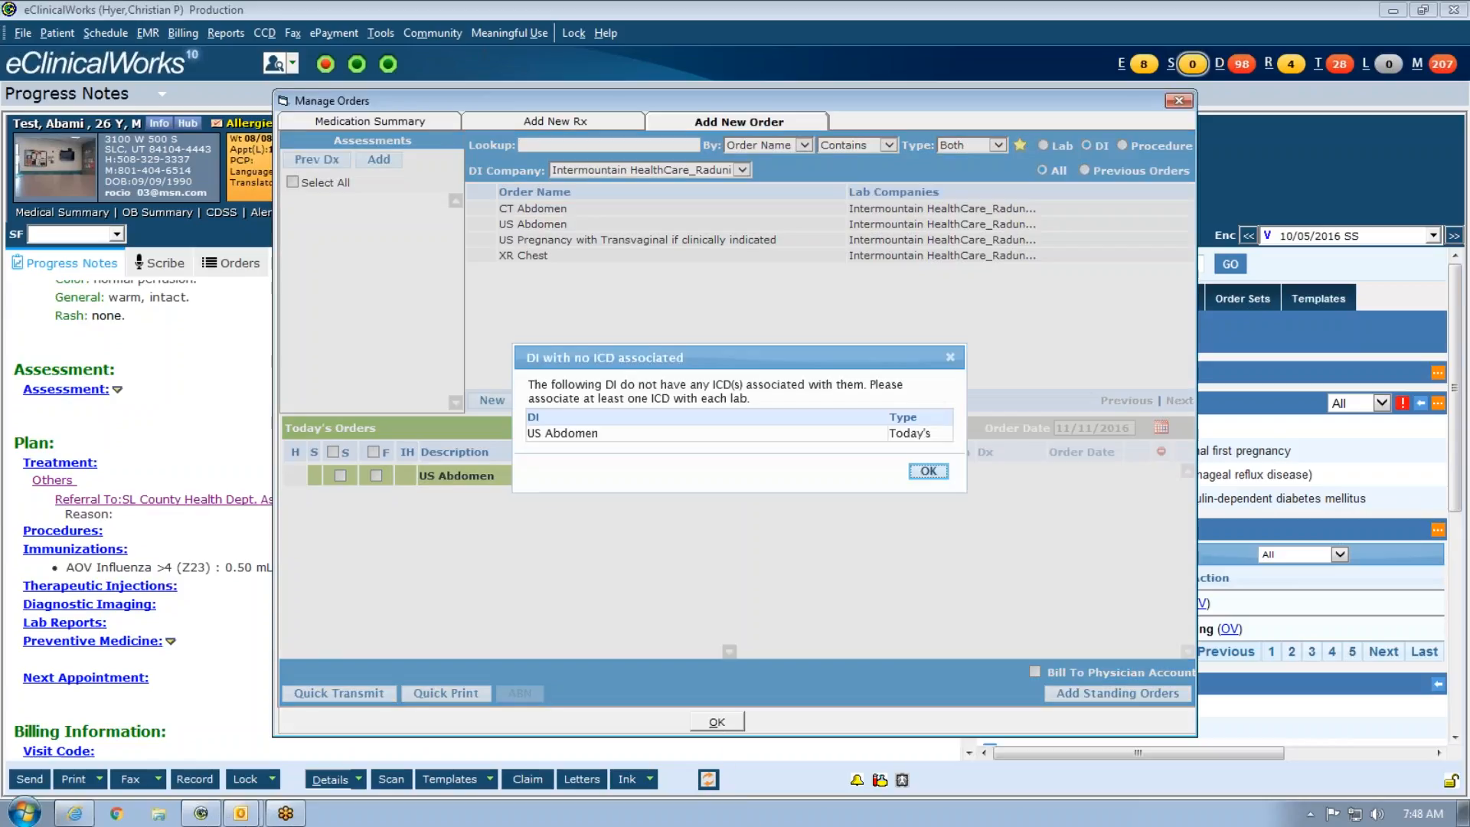
left_click(926, 471)
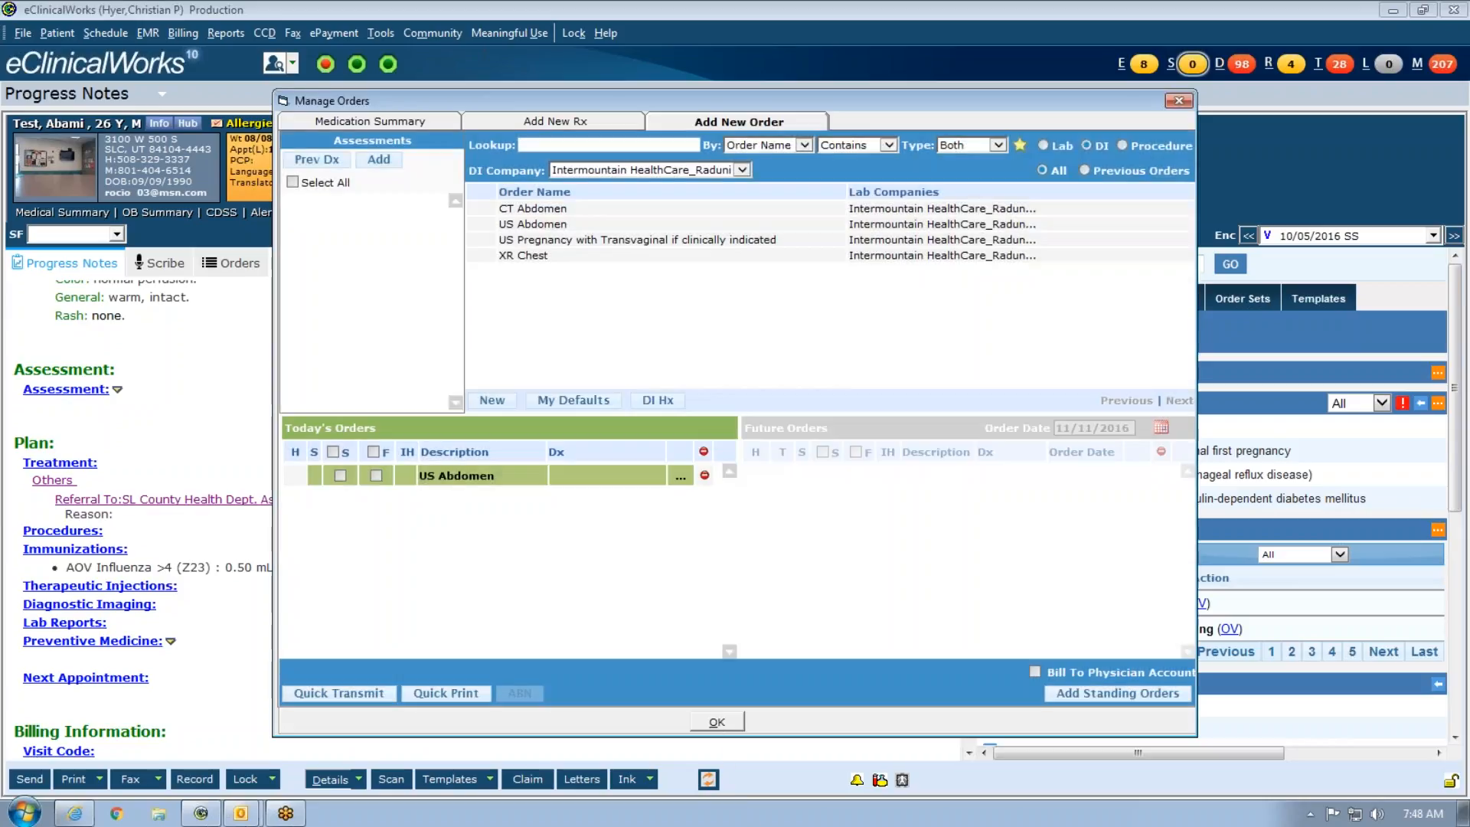
left_click(718, 722)
left_click(928, 470)
Step: Add R42 Dizziness from the patient's previous assessments to the order's assessment list
left_click(378, 161)
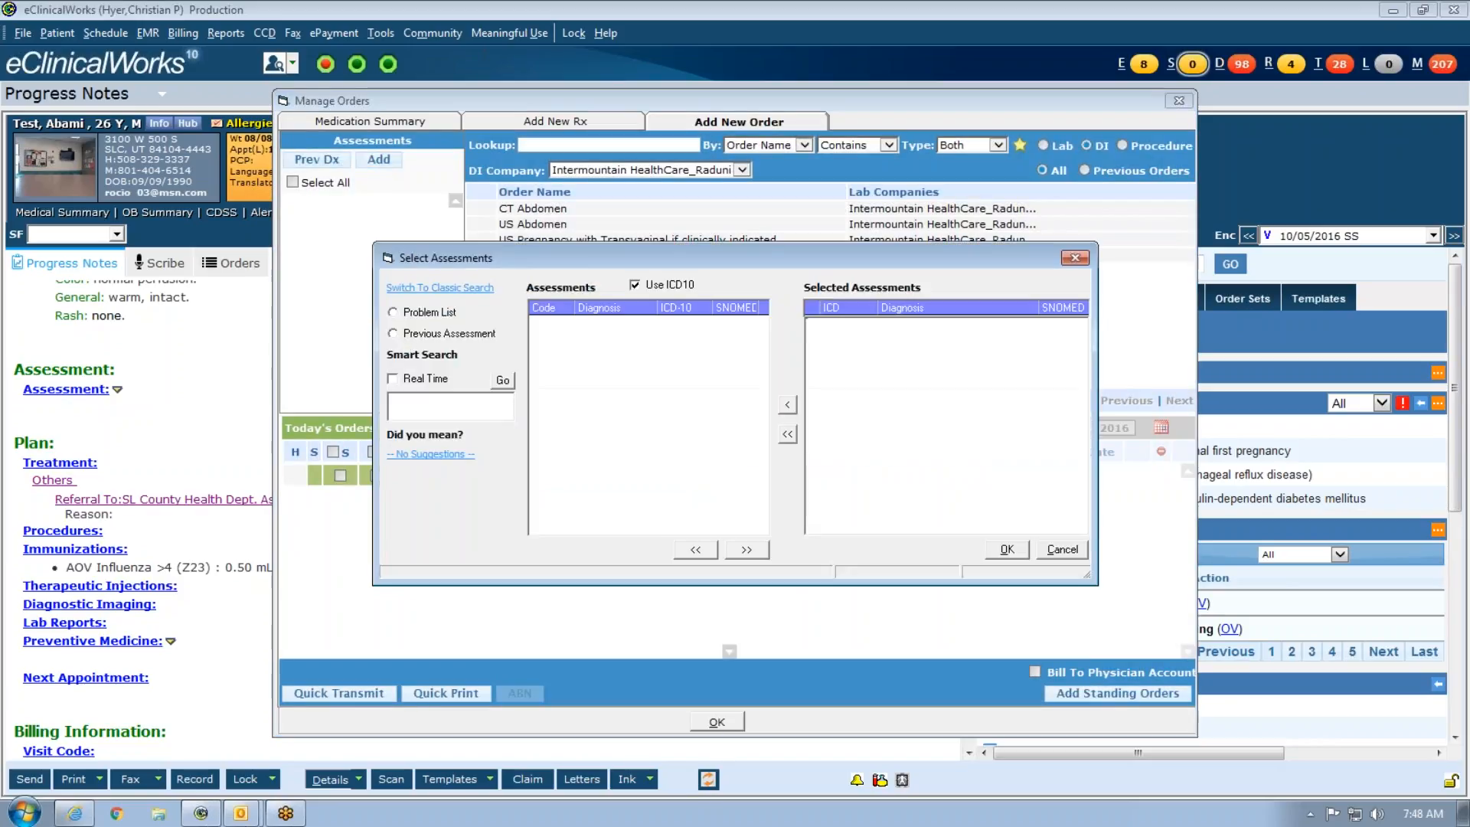
left_click(414, 334)
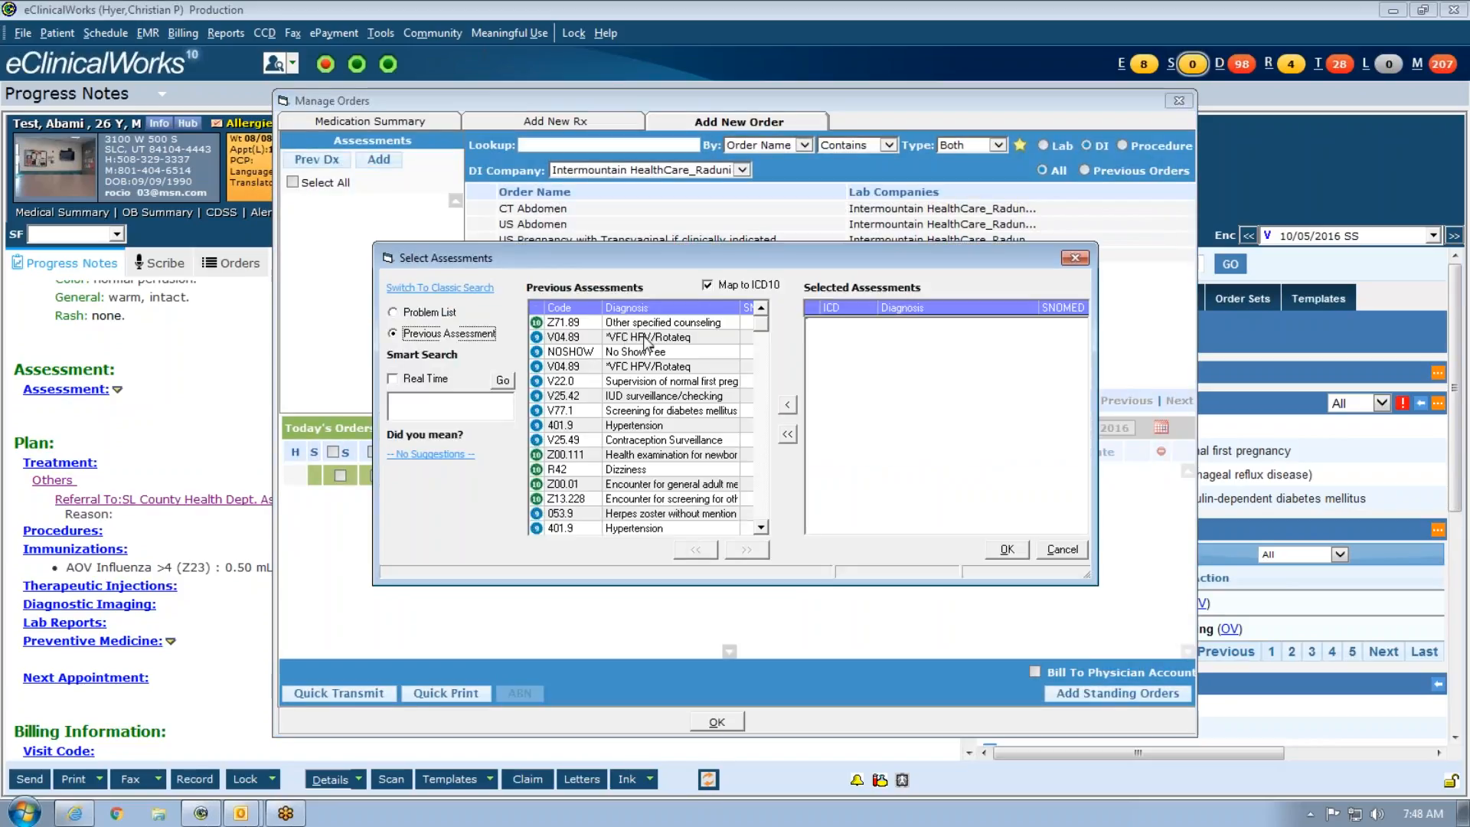
double_click(657, 472)
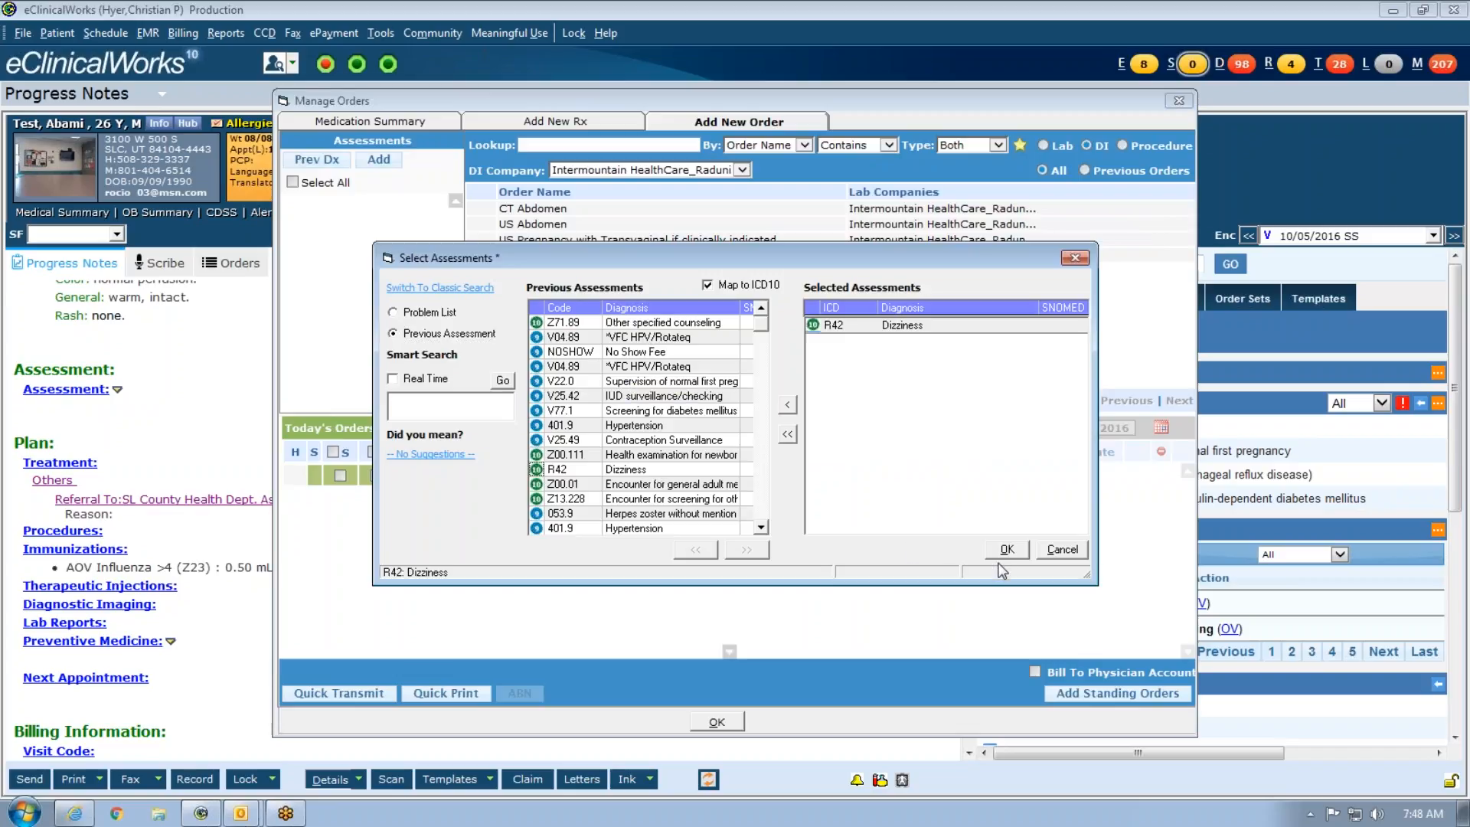
left_click(1001, 551)
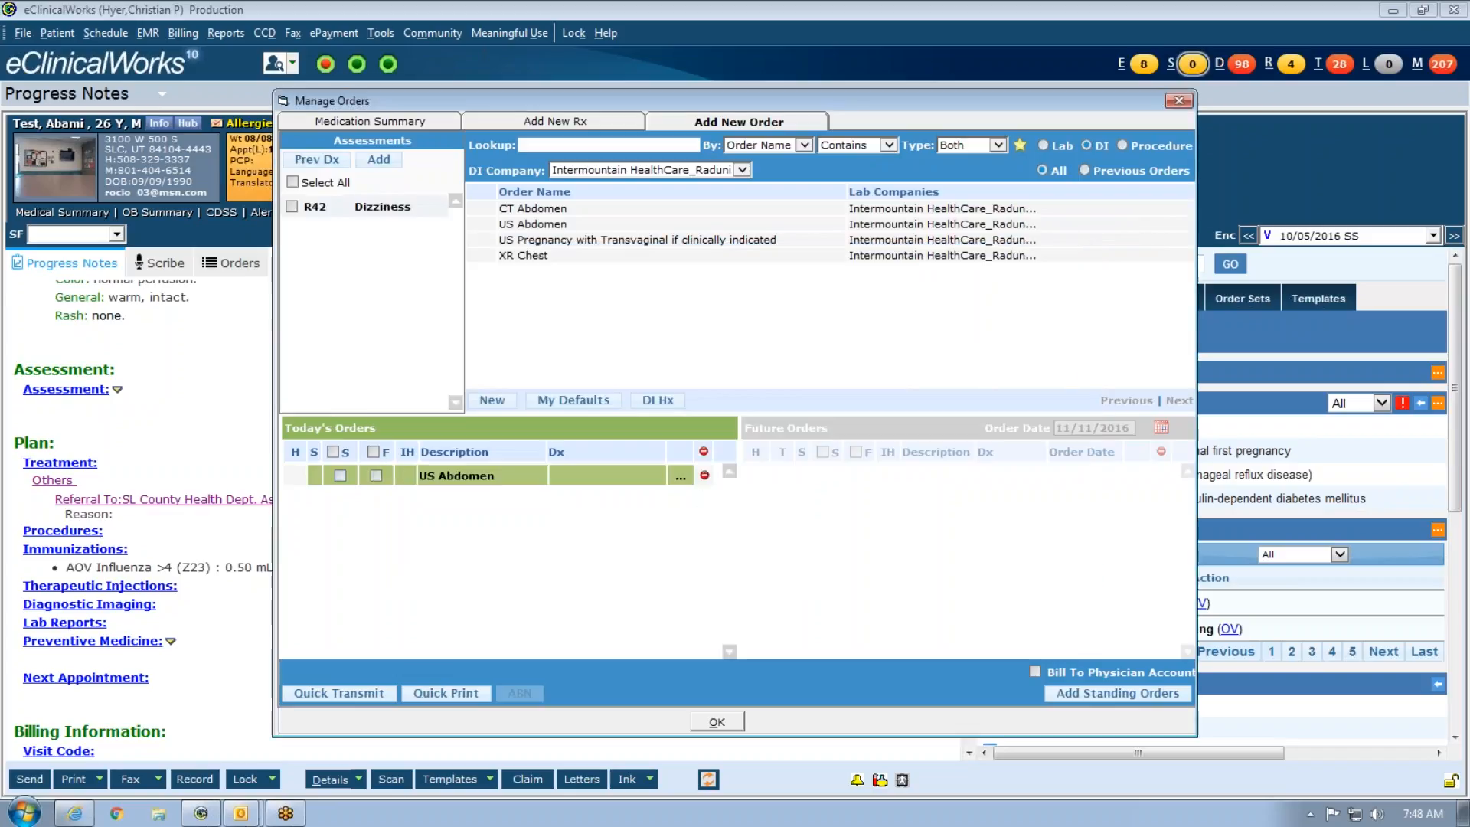
Step: Associate R42 Dizziness with the US Abdomen order and save the order to the progress note
left_click(682, 481)
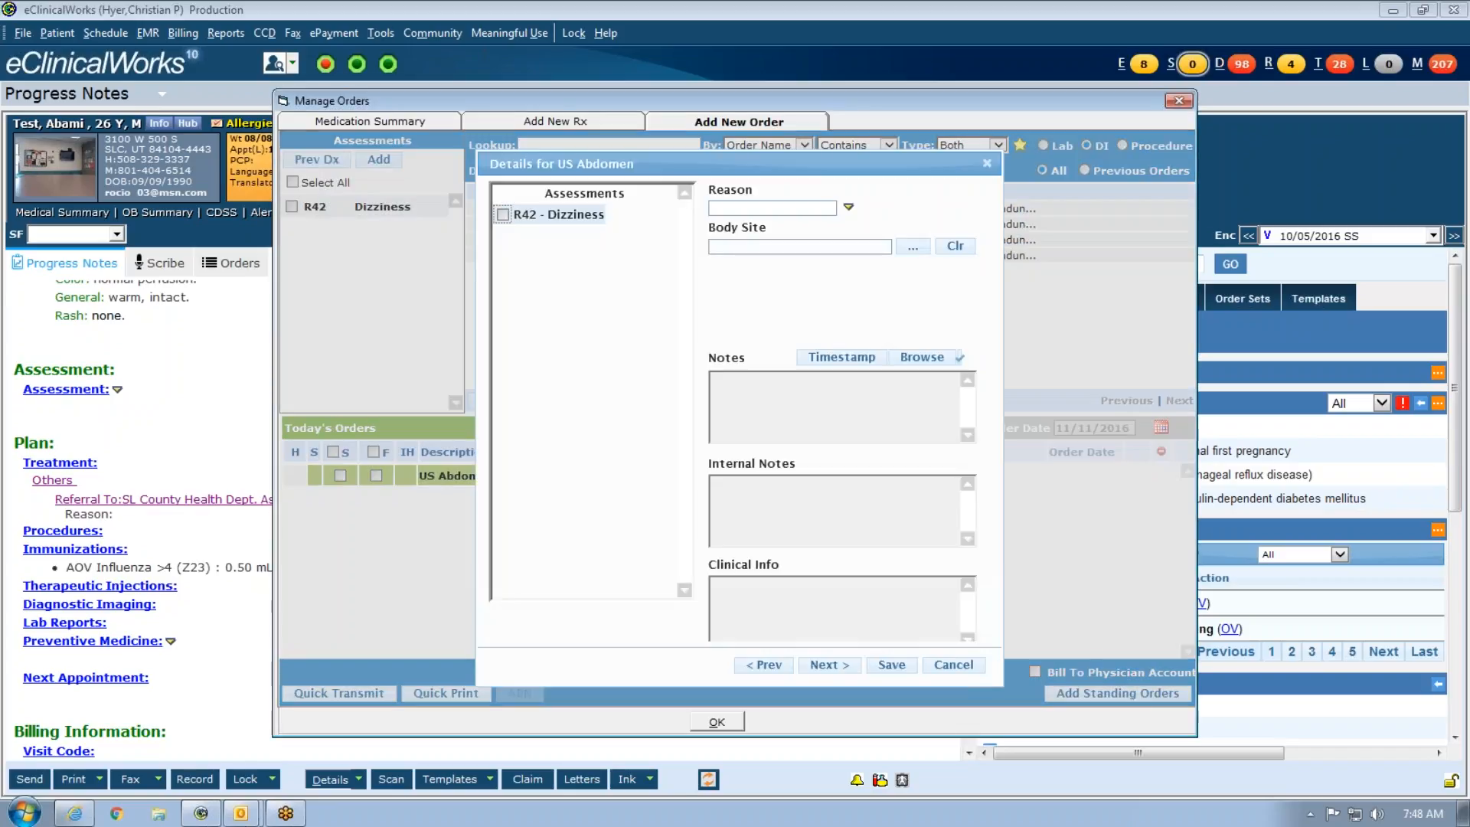
left_click(892, 664)
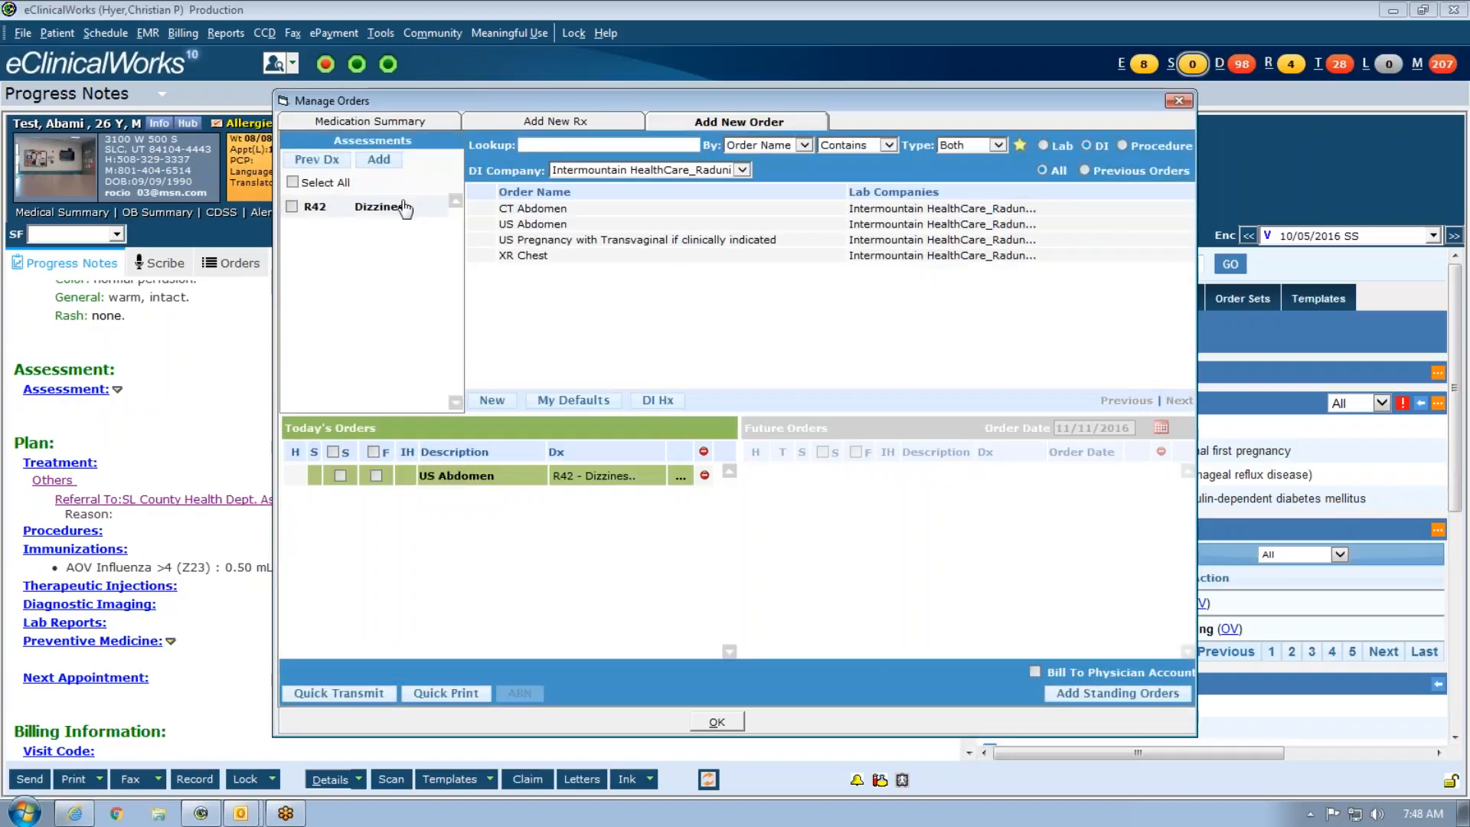
left_click(715, 726)
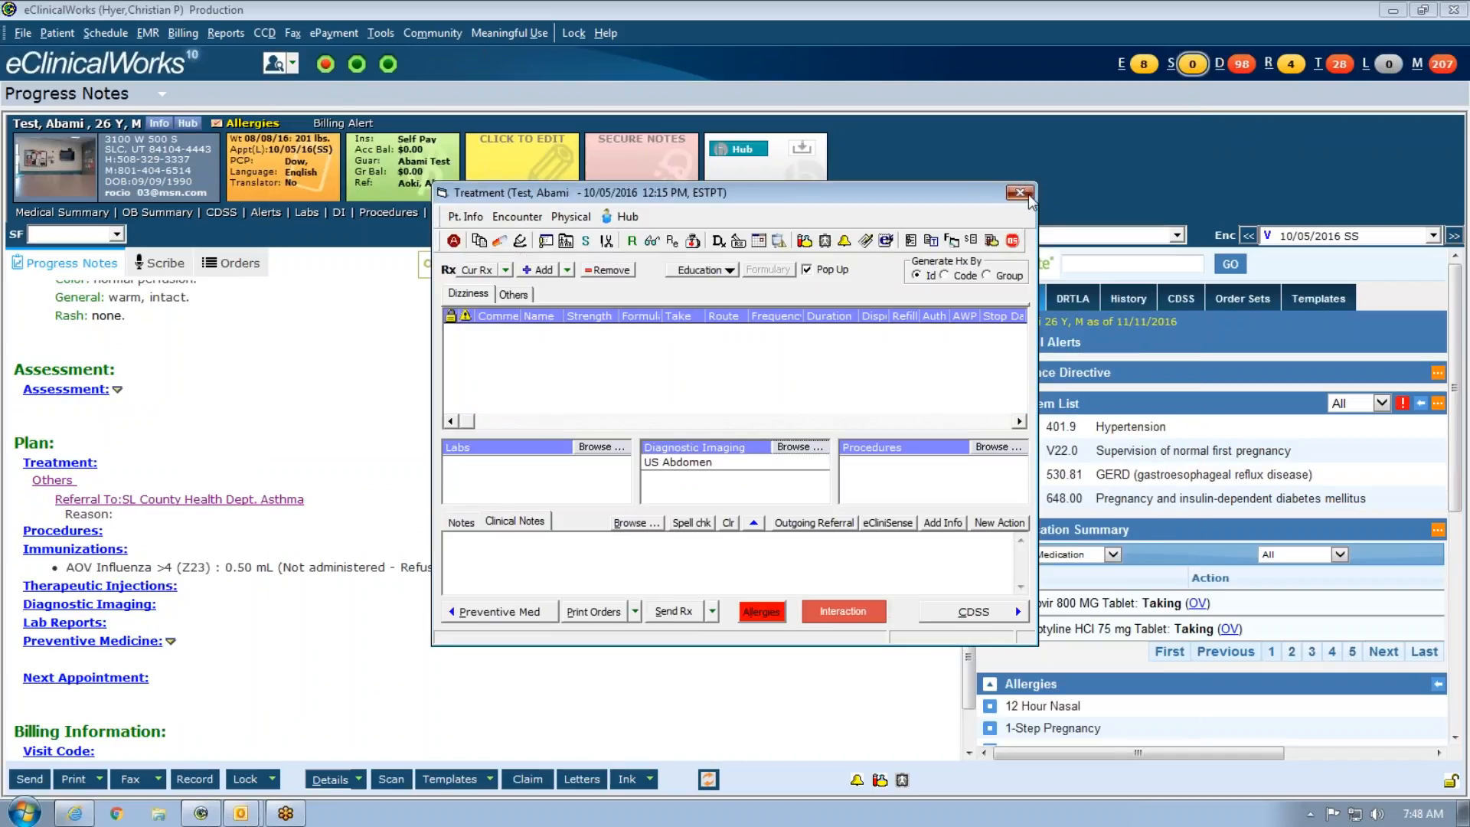
left_click(1023, 193)
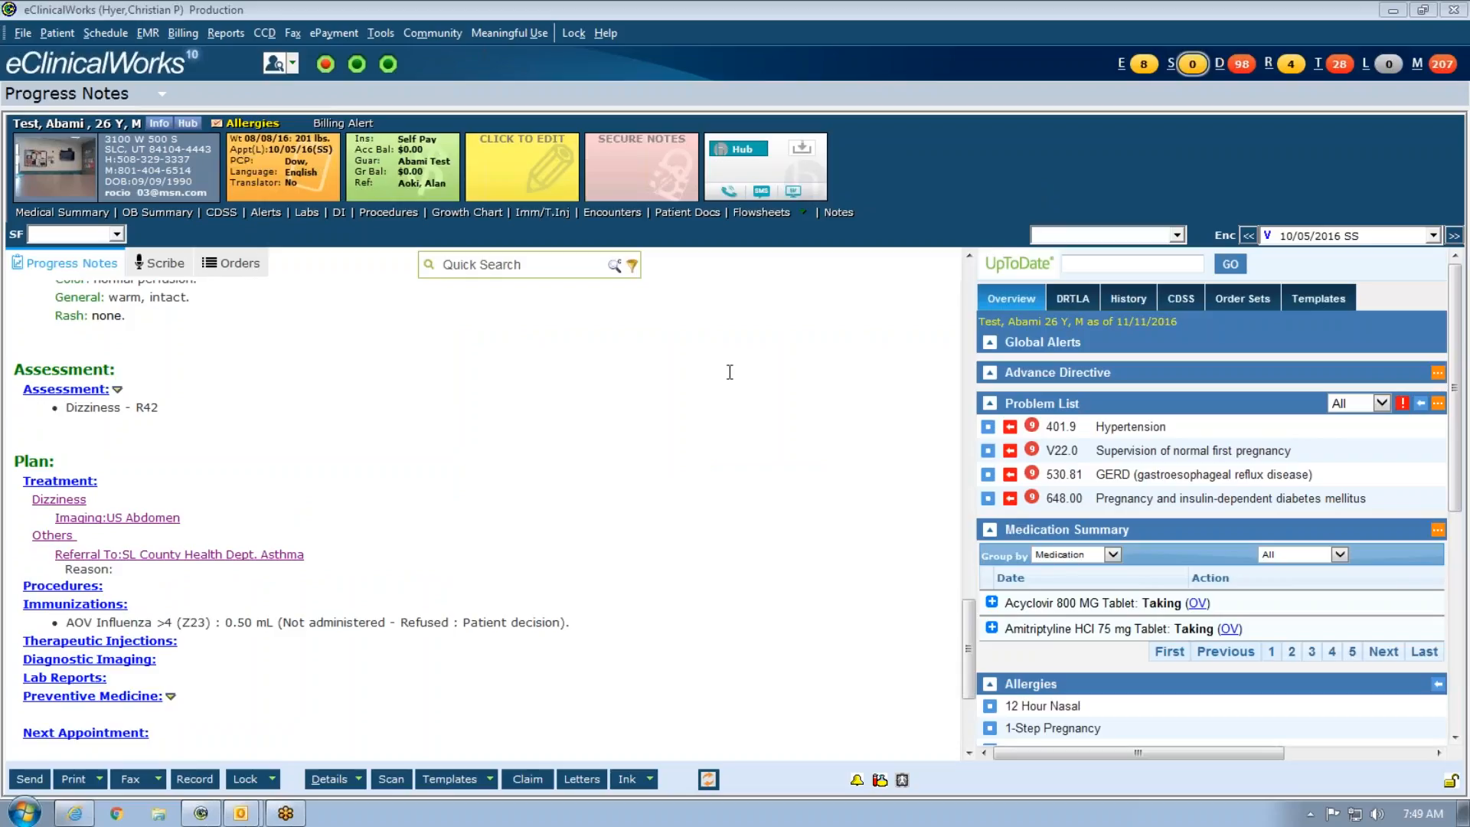
left_click(23, 33)
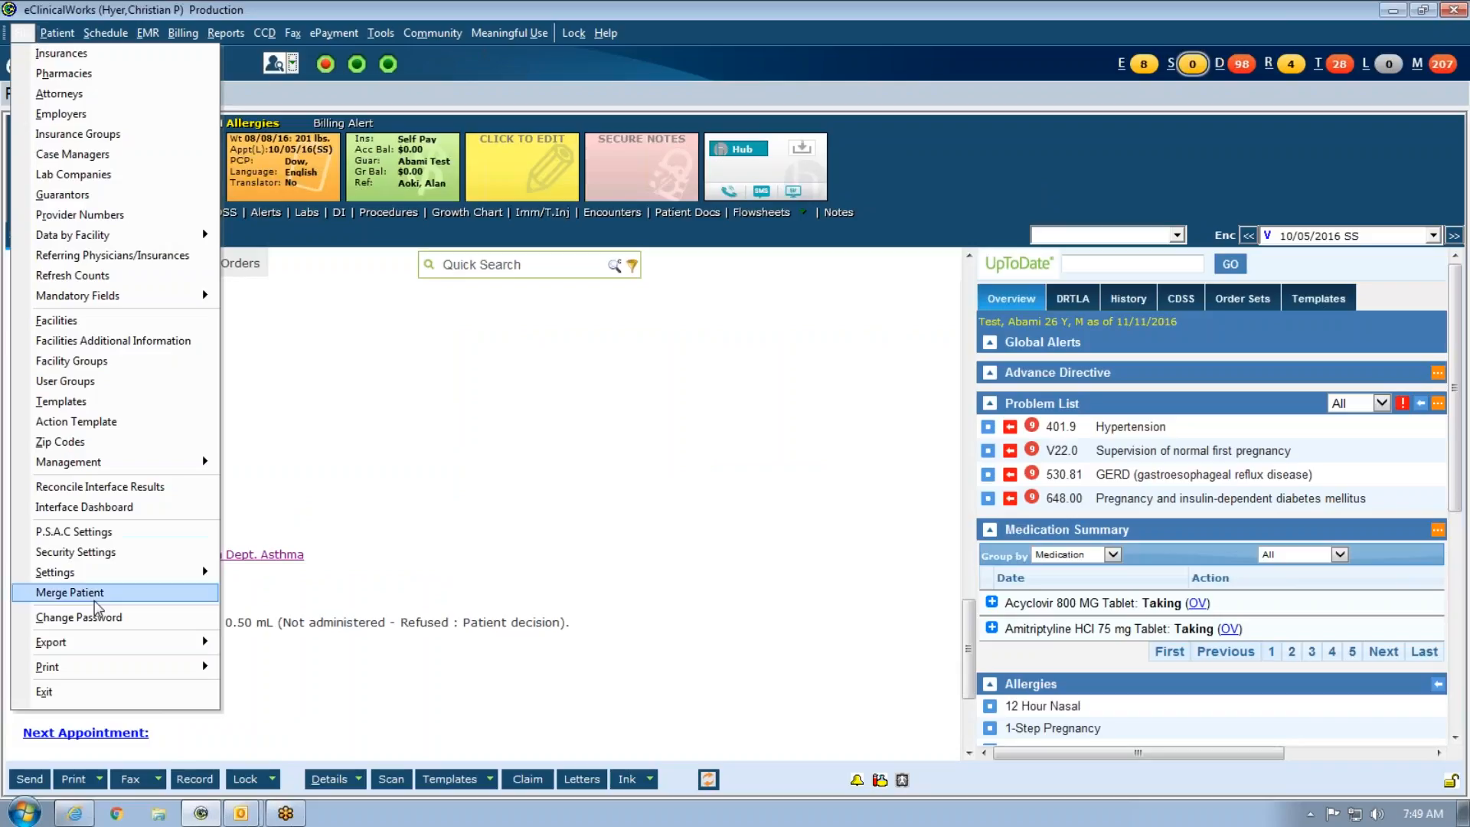
left_click(200, 104)
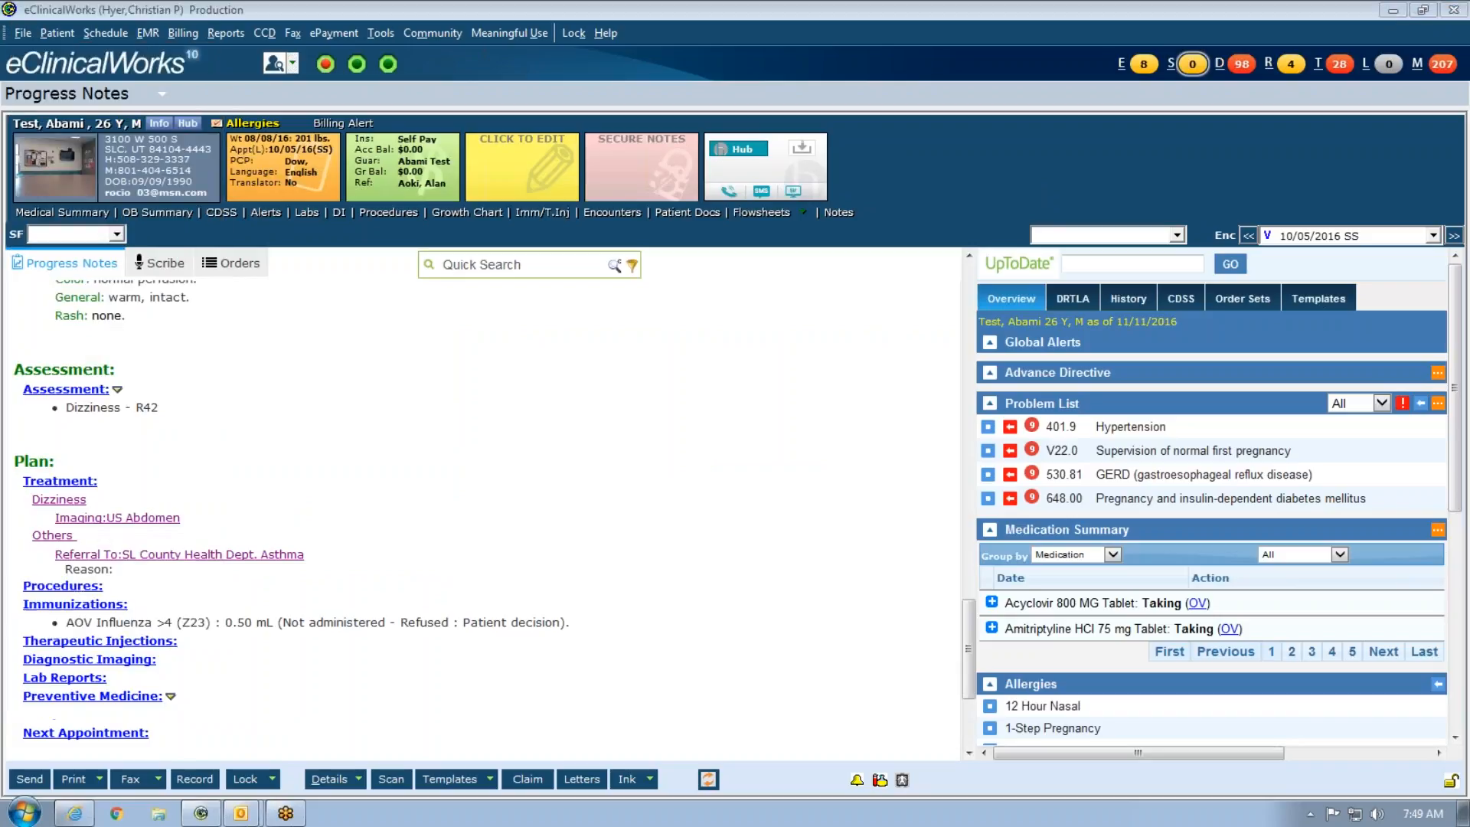
left_click(25, 34)
mouse_move(162, 573)
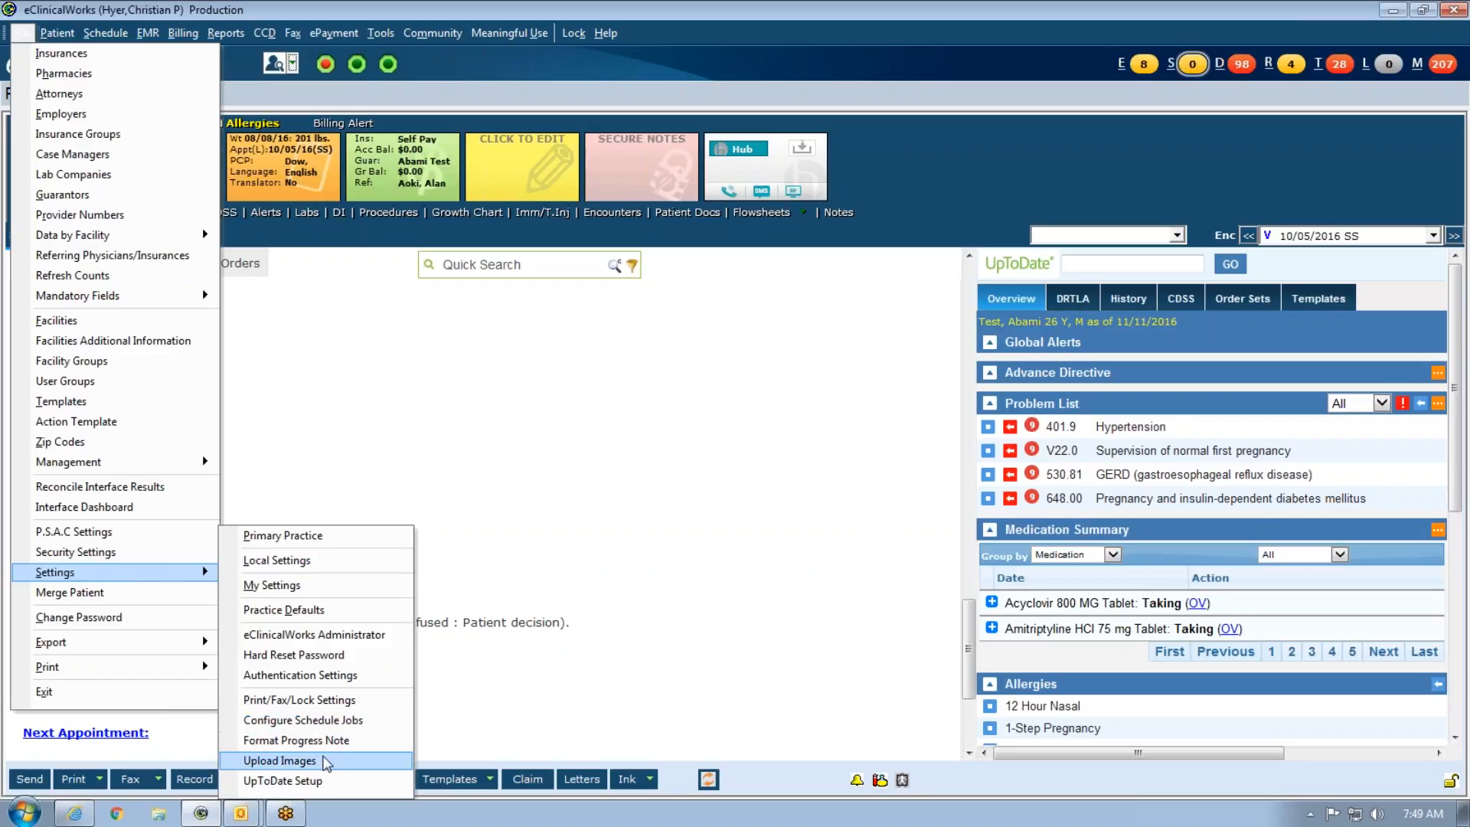
left_click(330, 586)
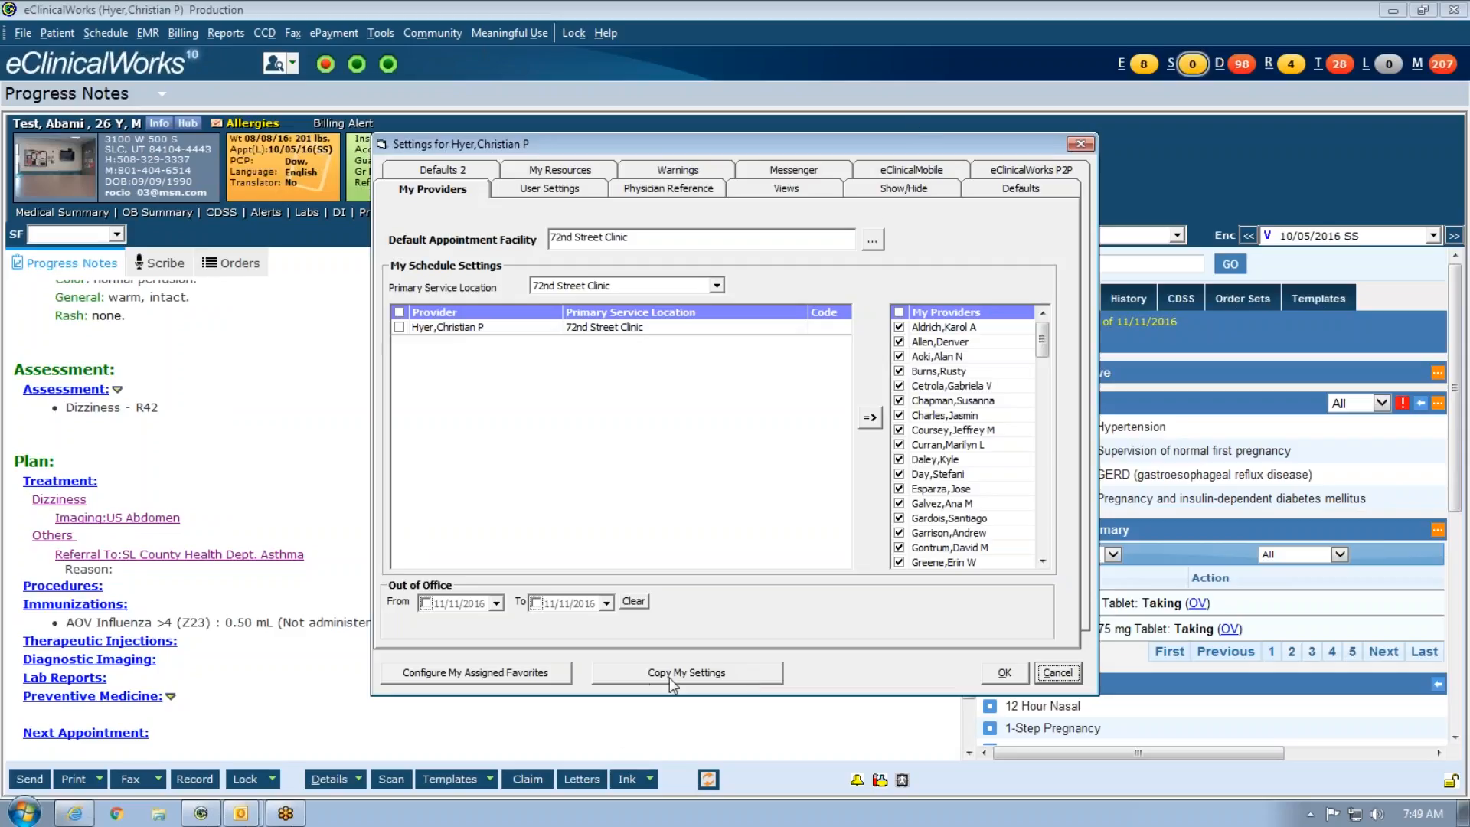
left_click(1058, 672)
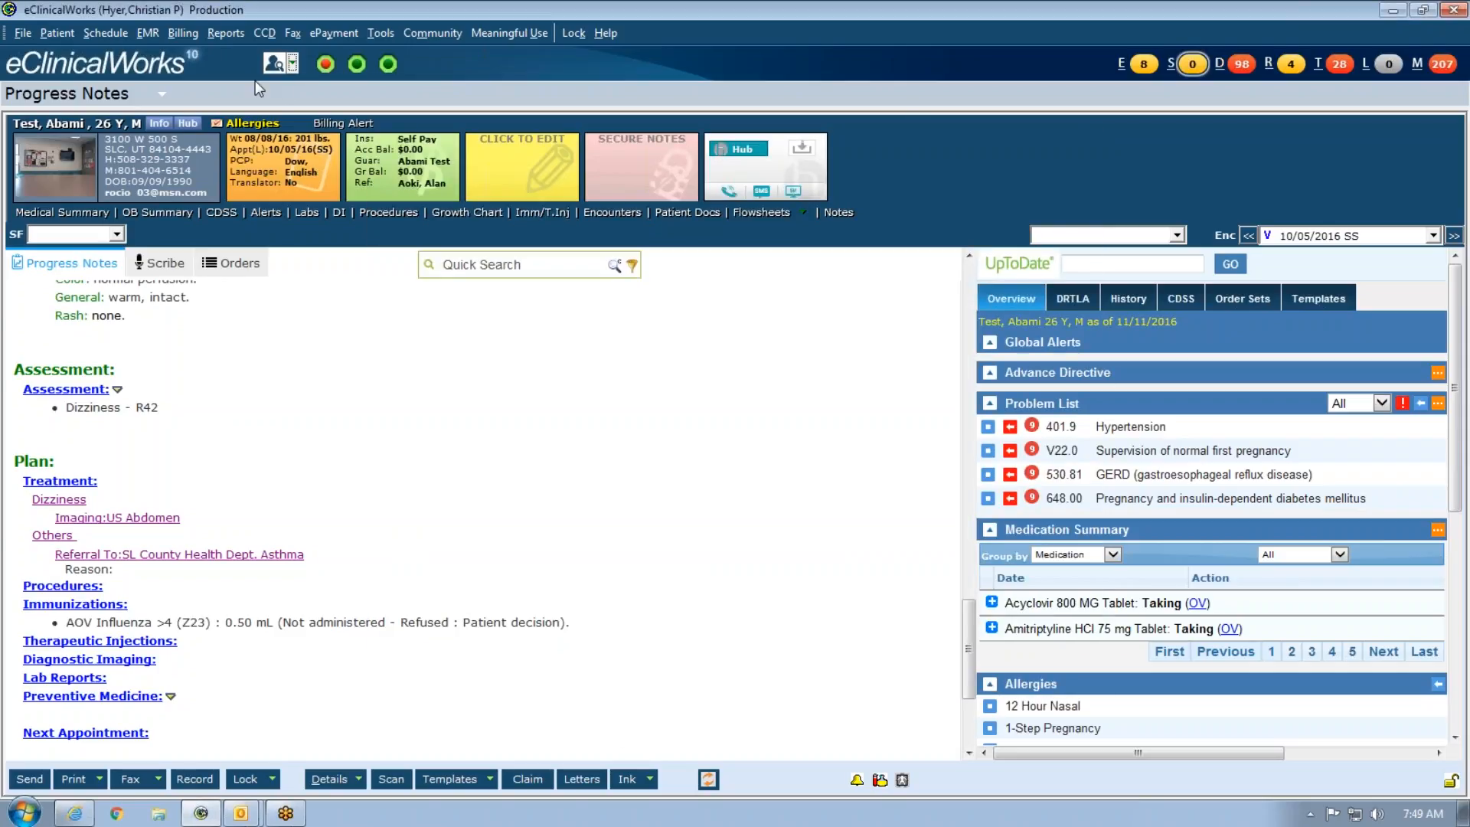
Step: Open the Configure Categories dialog from the EMR's miscellaneous configuration options
left_click(156, 31)
mouse_move(252, 138)
mouse_move(310, 155)
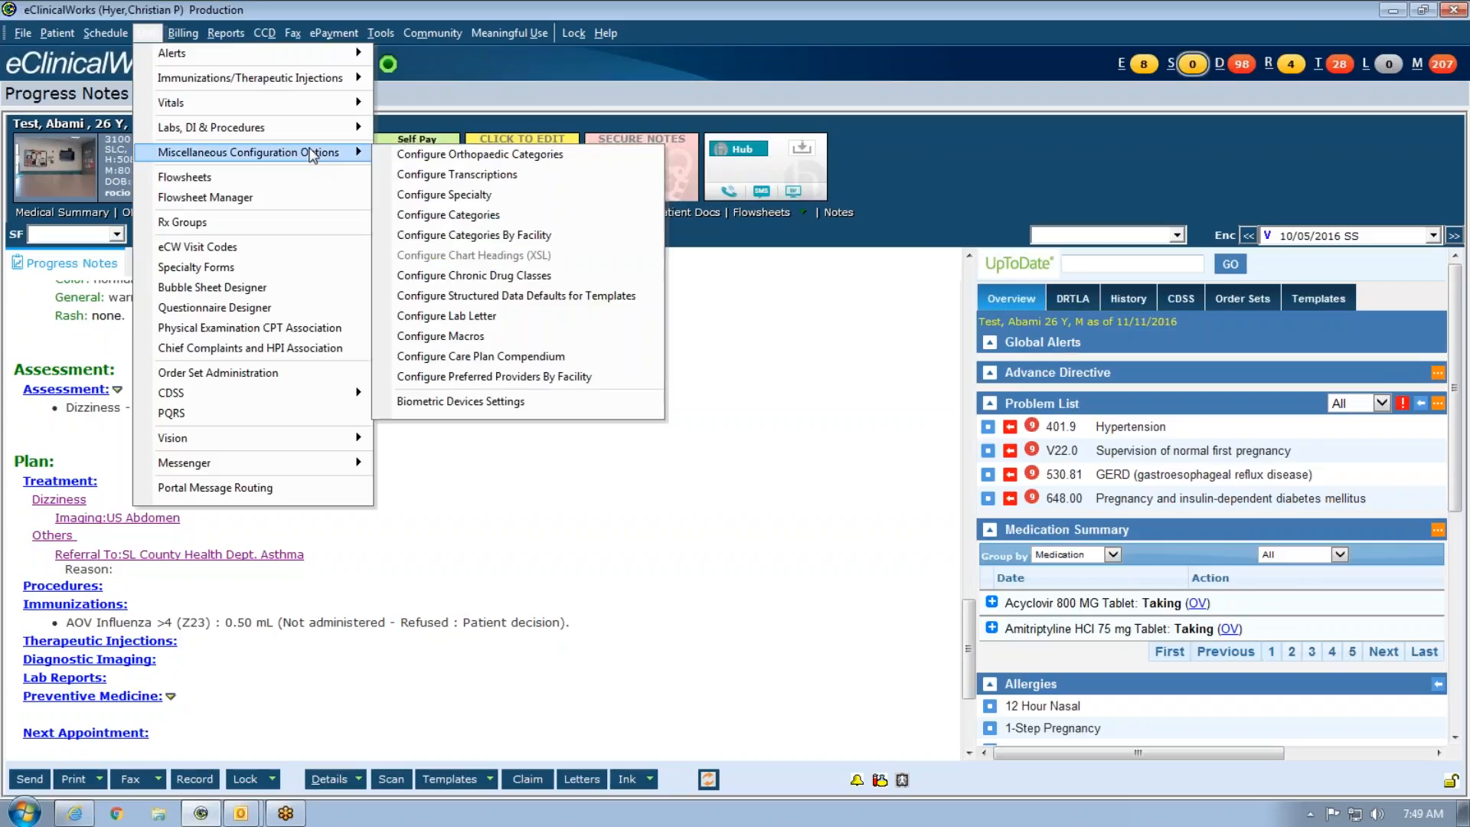
mouse_move(356, 155)
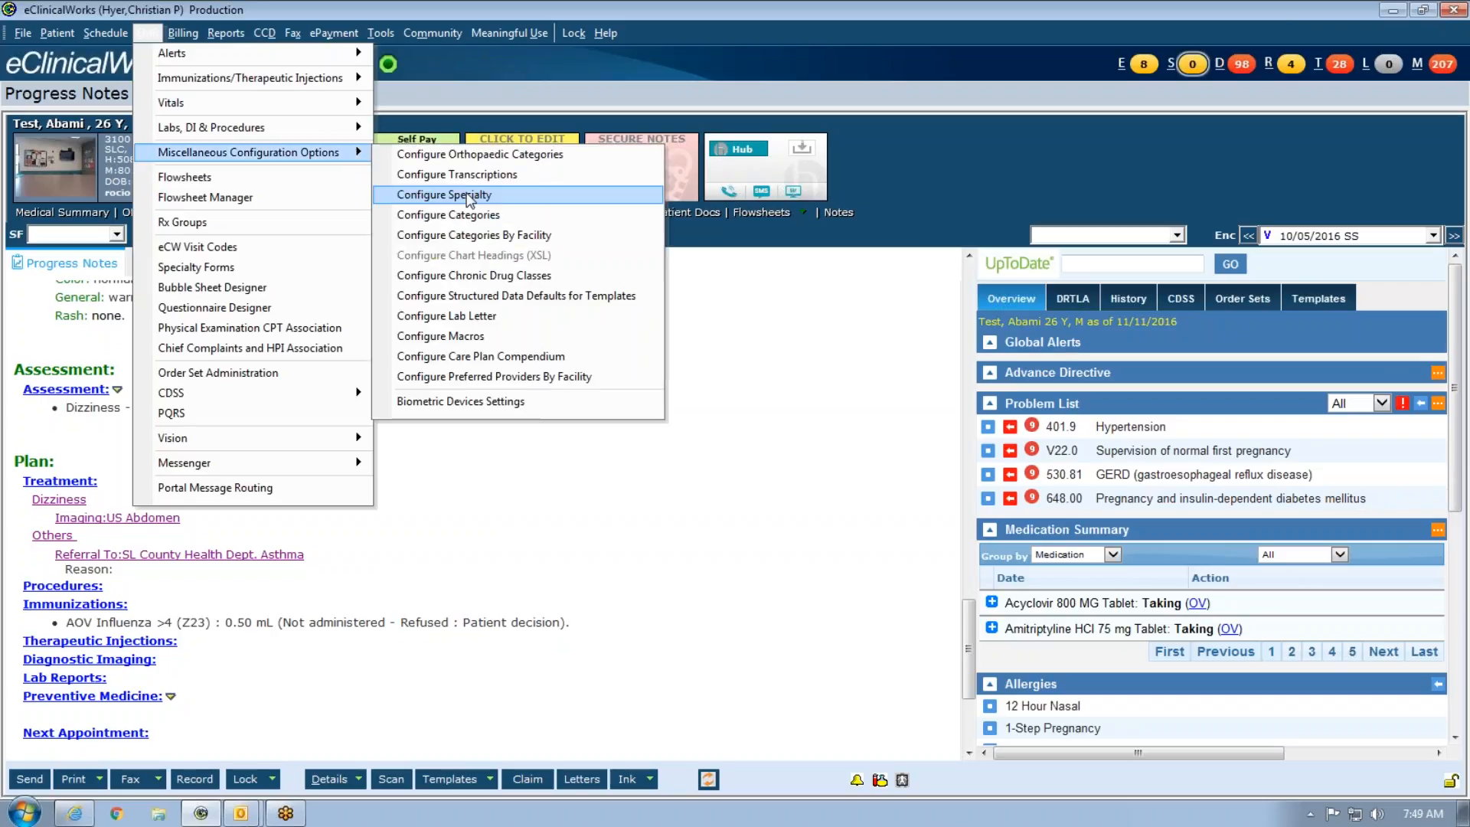
left_click(464, 217)
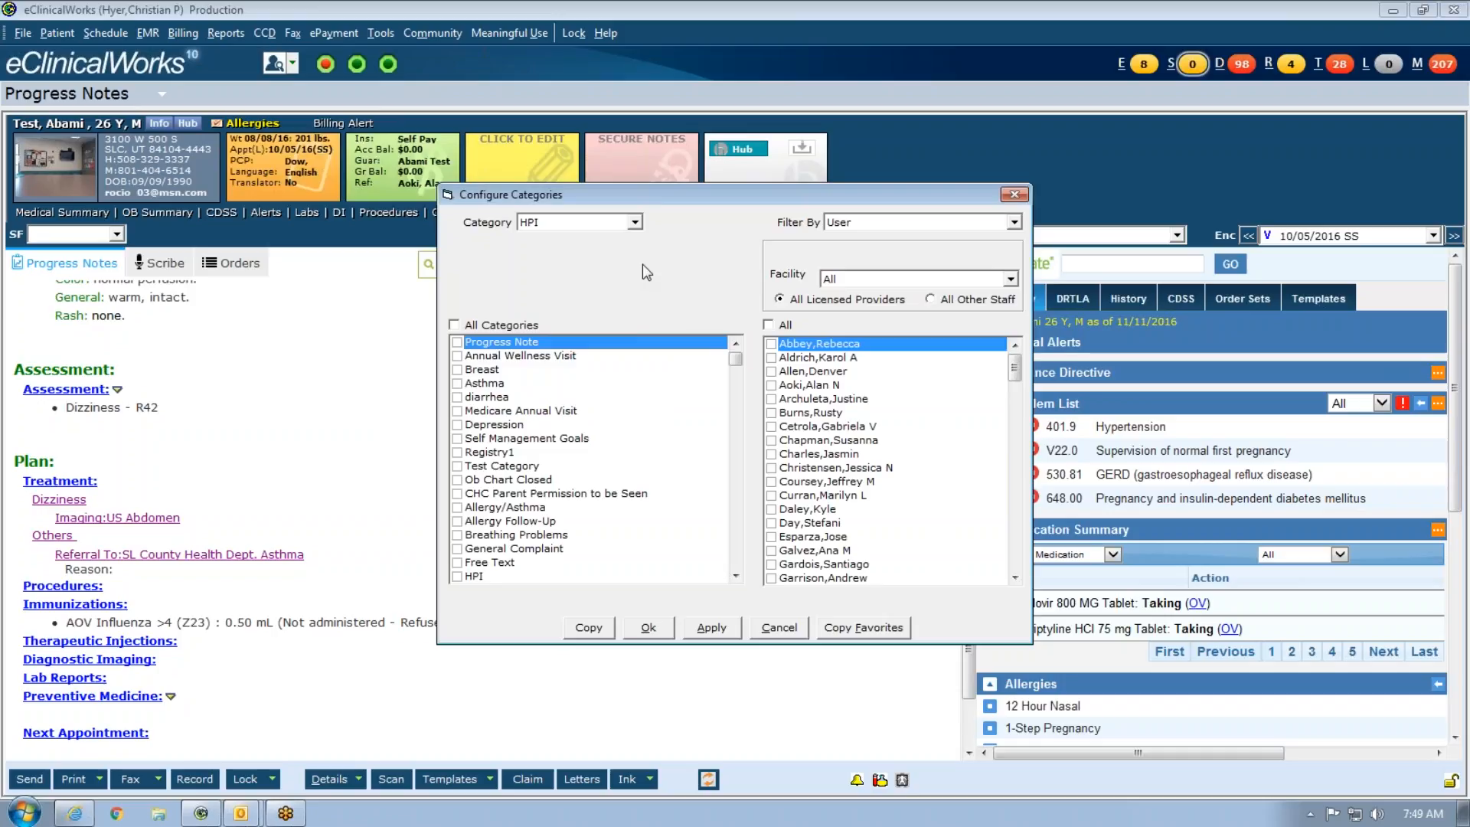
Step: Browse the configurable categories, displaying the Lab Orders list and the DI Orders list
left_click(636, 229)
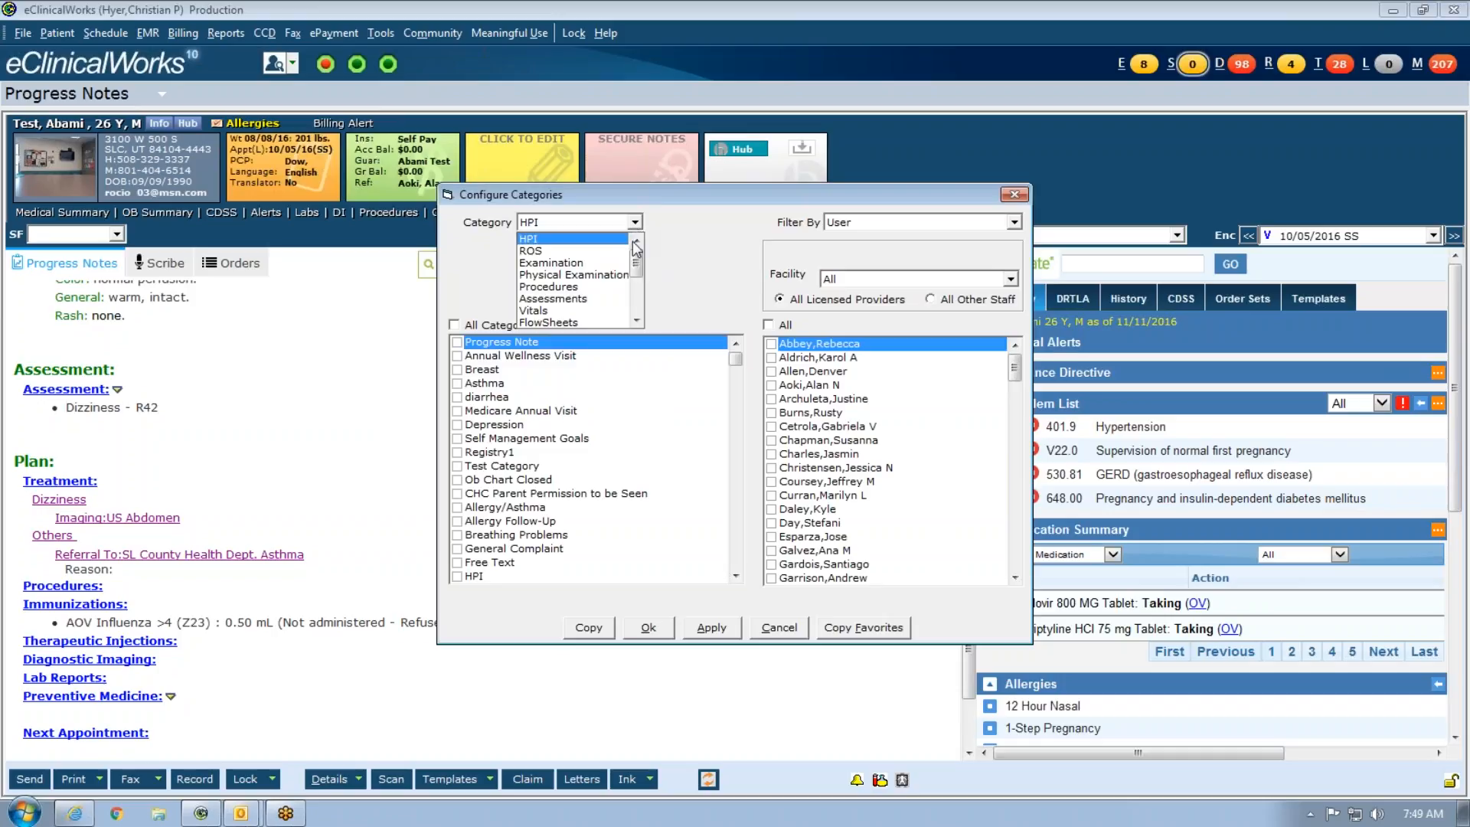
scroll(614, 289, "down", 3)
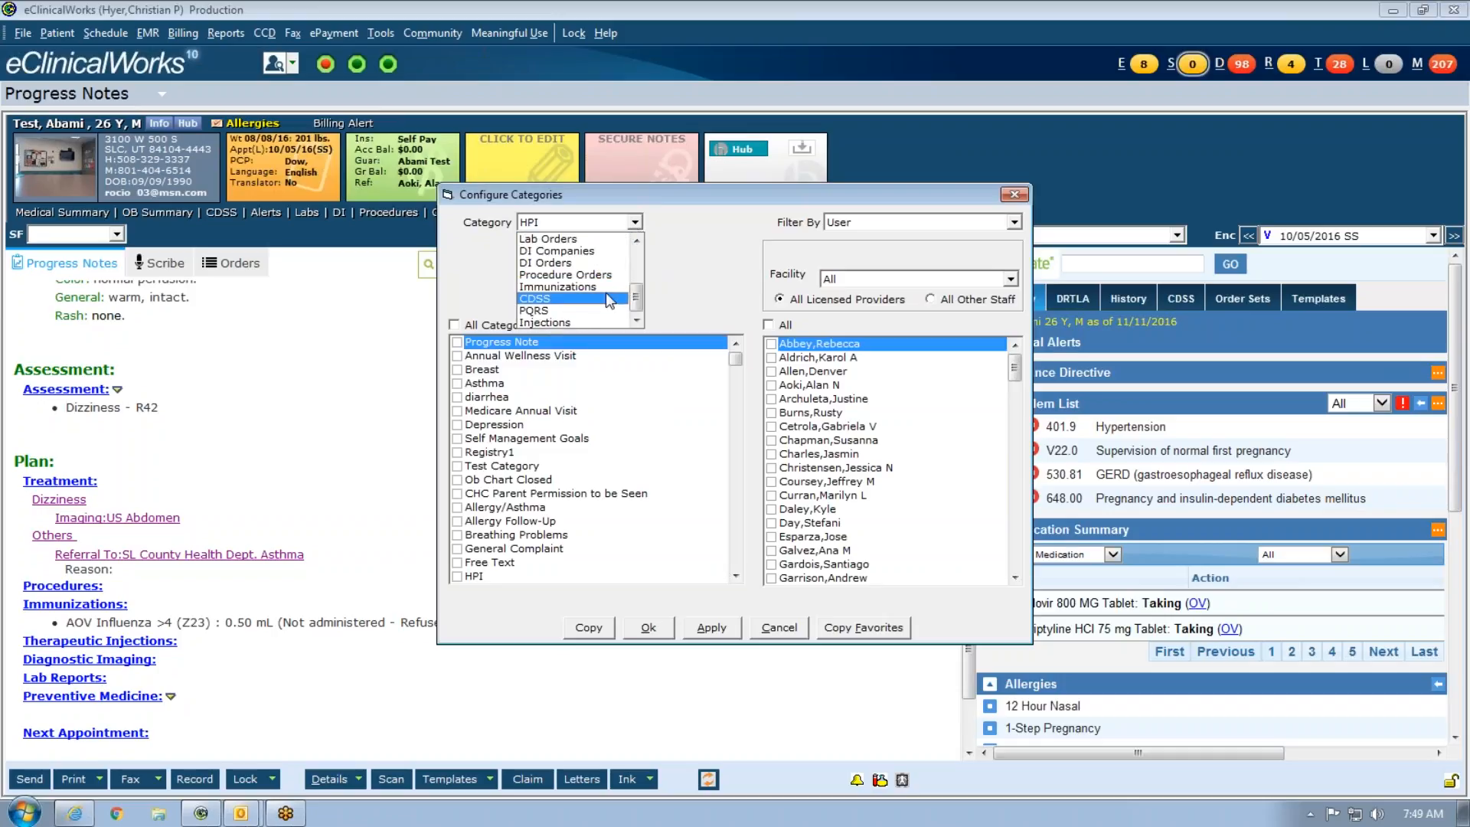
scroll(600, 298, "up", 2)
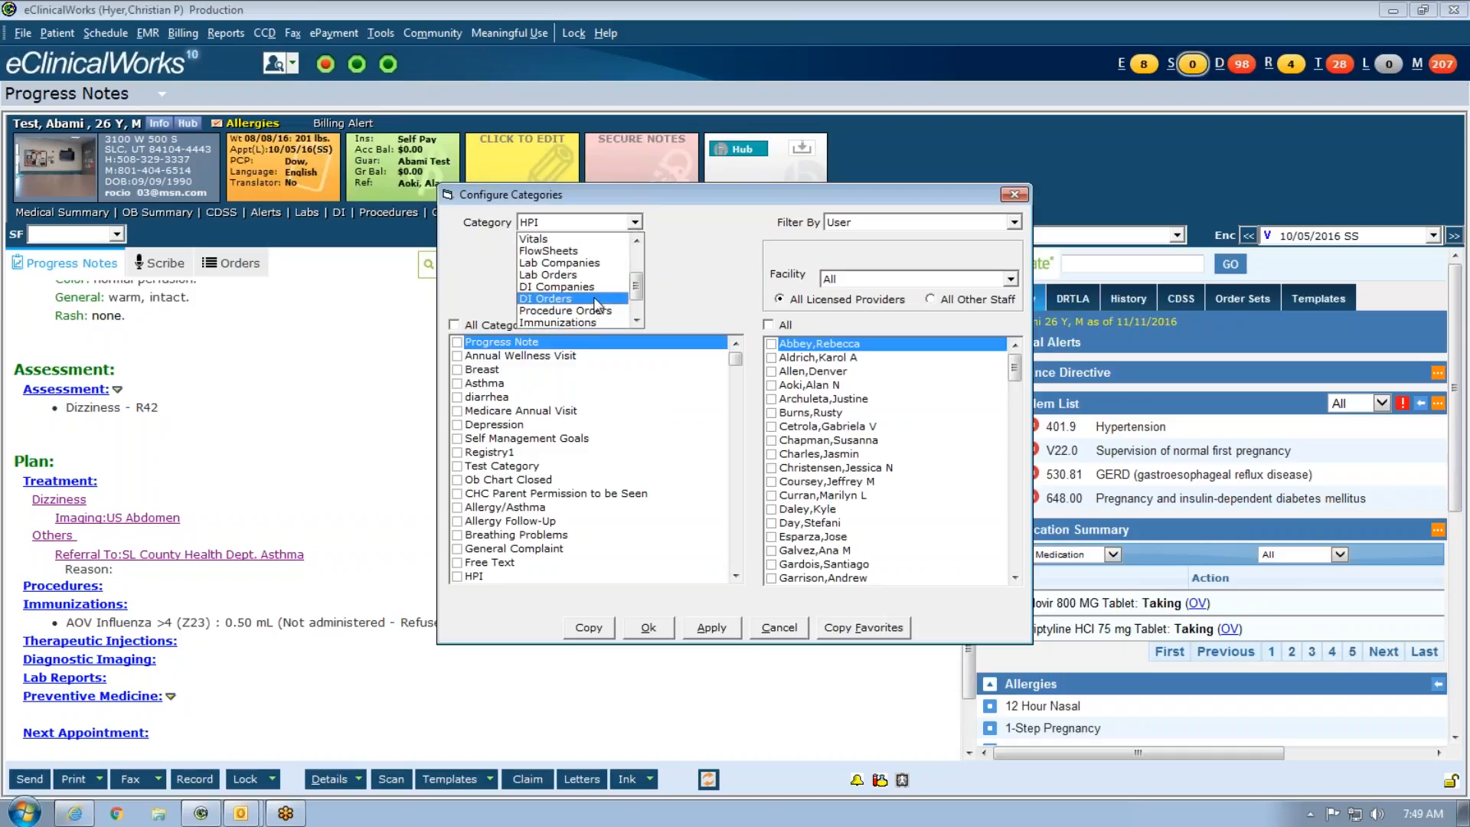
scroll(589, 284, "up", 1)
scroll(590, 285, "up", 2)
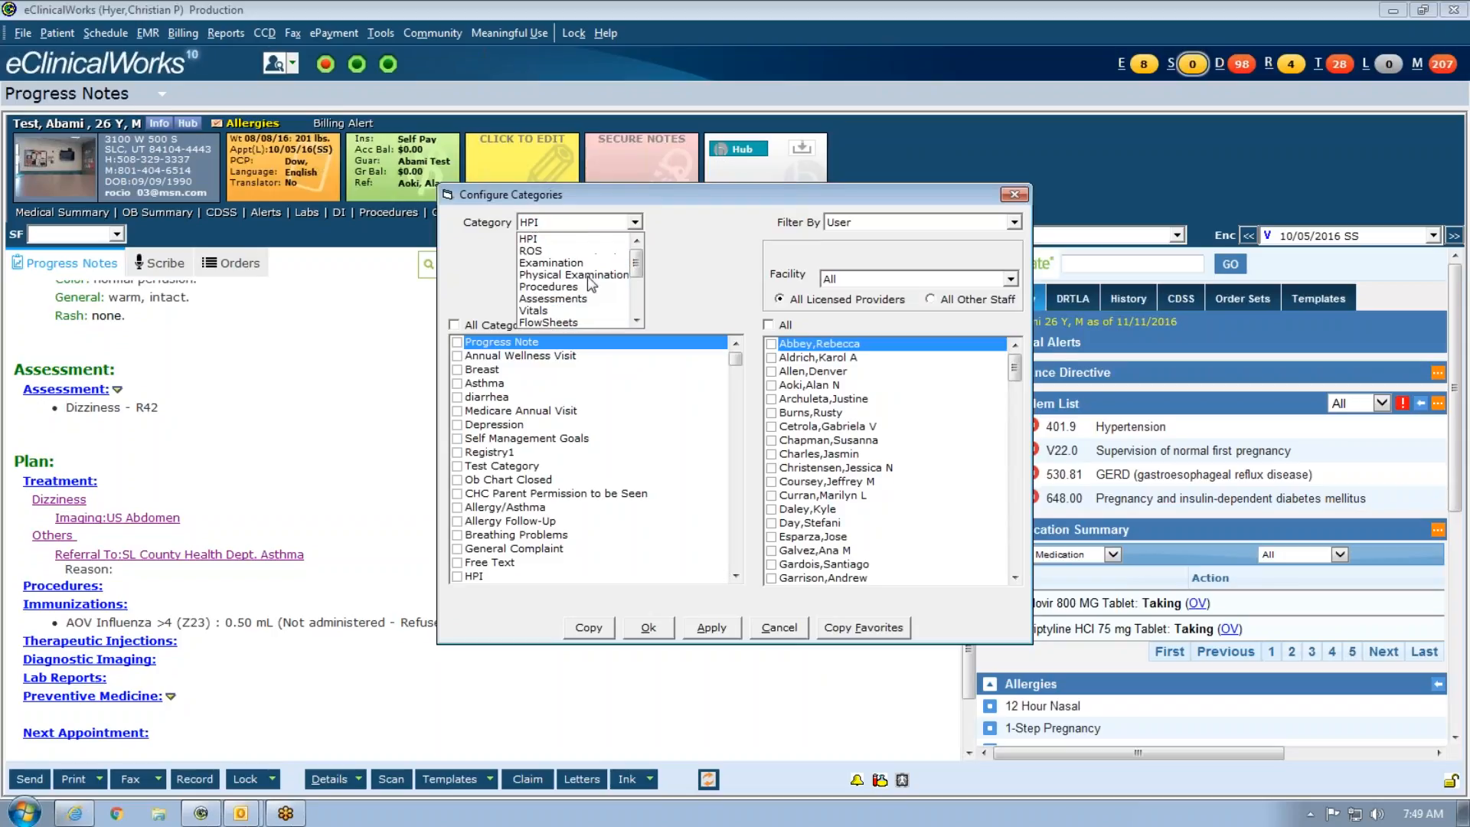
scroll(590, 289, "down", 1)
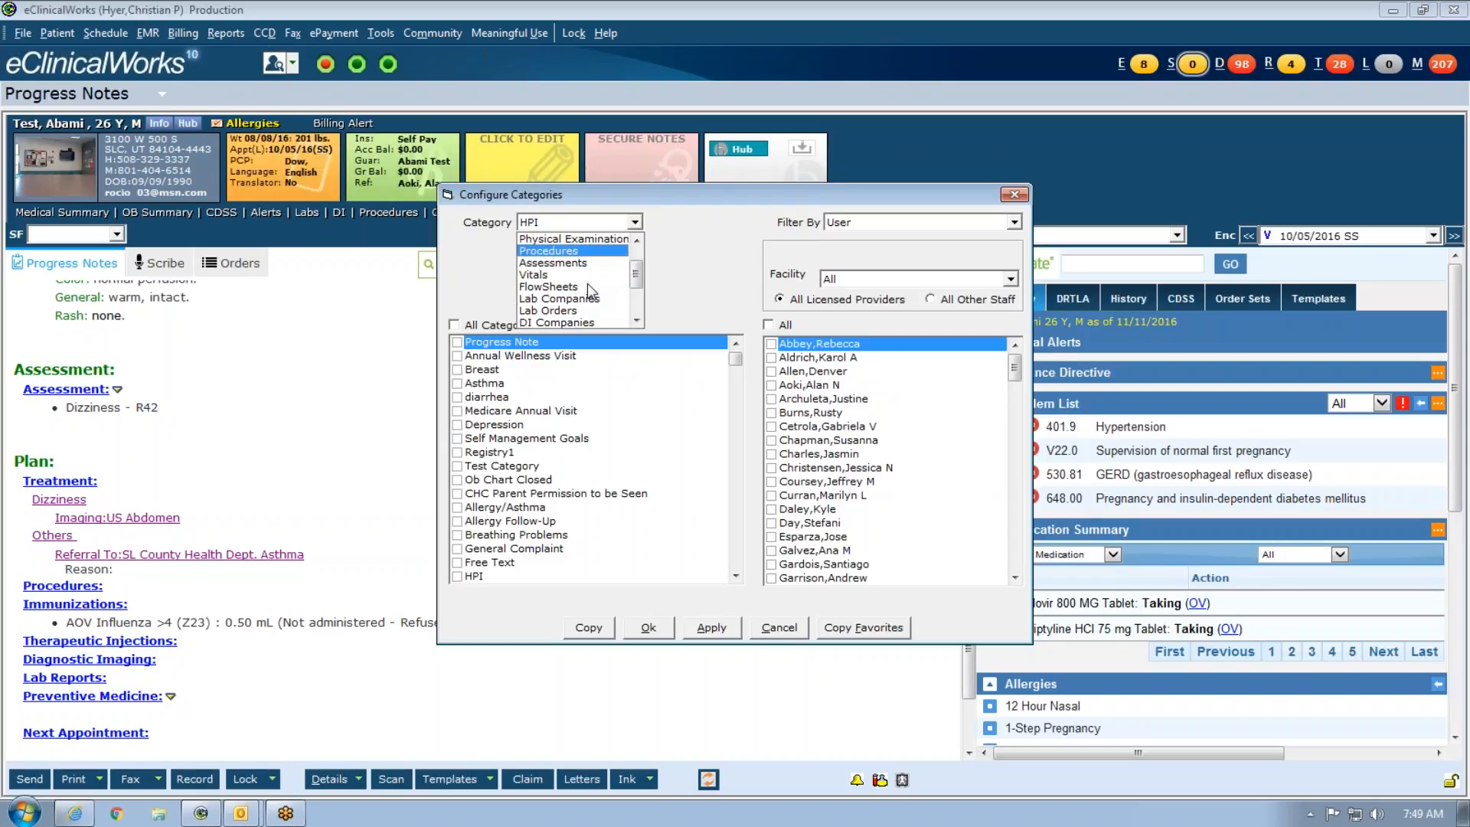
scroll(587, 282, "up", 1)
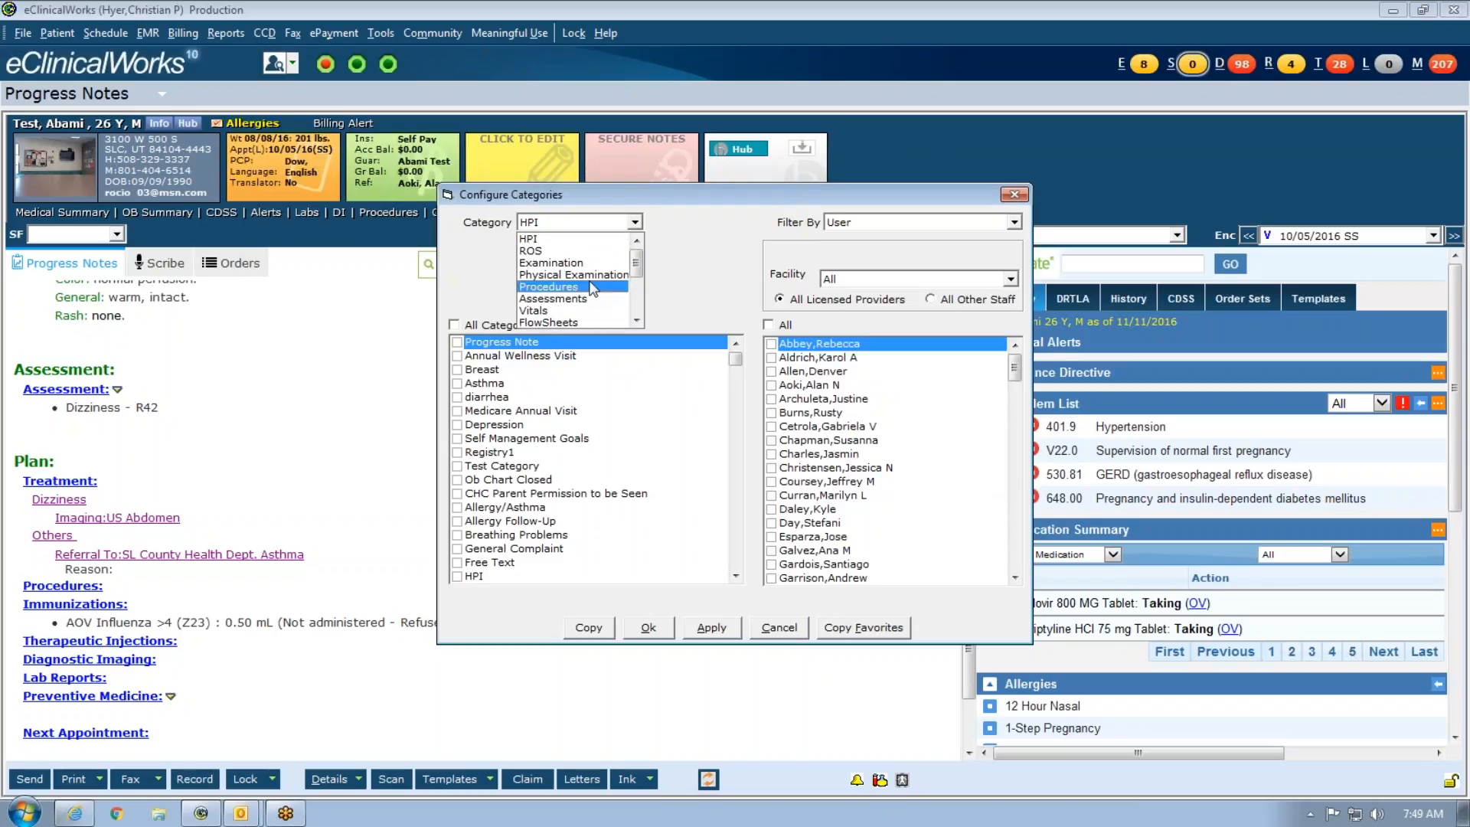
scroll(587, 280, "down", 2)
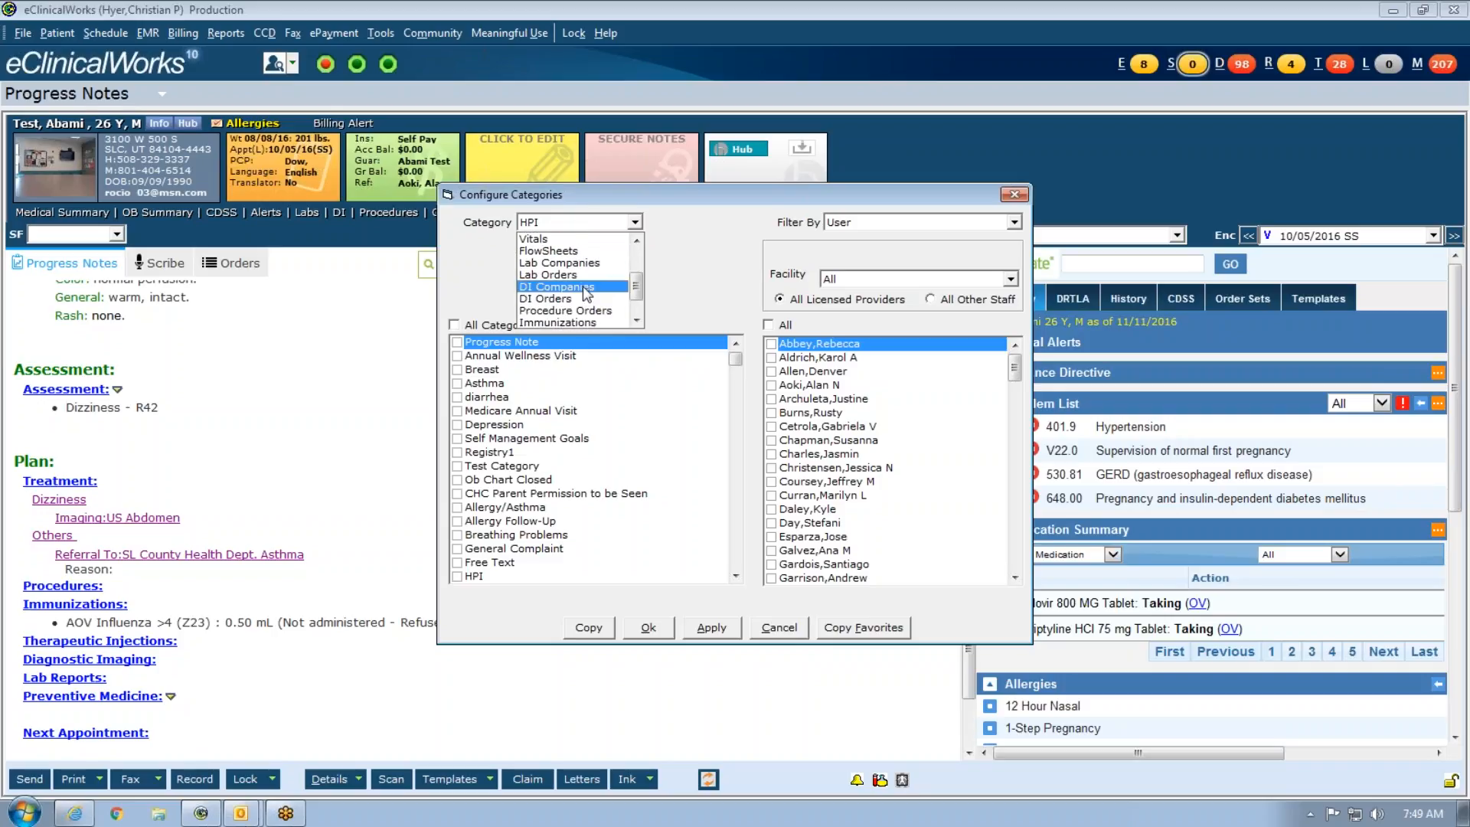
left_click(581, 274)
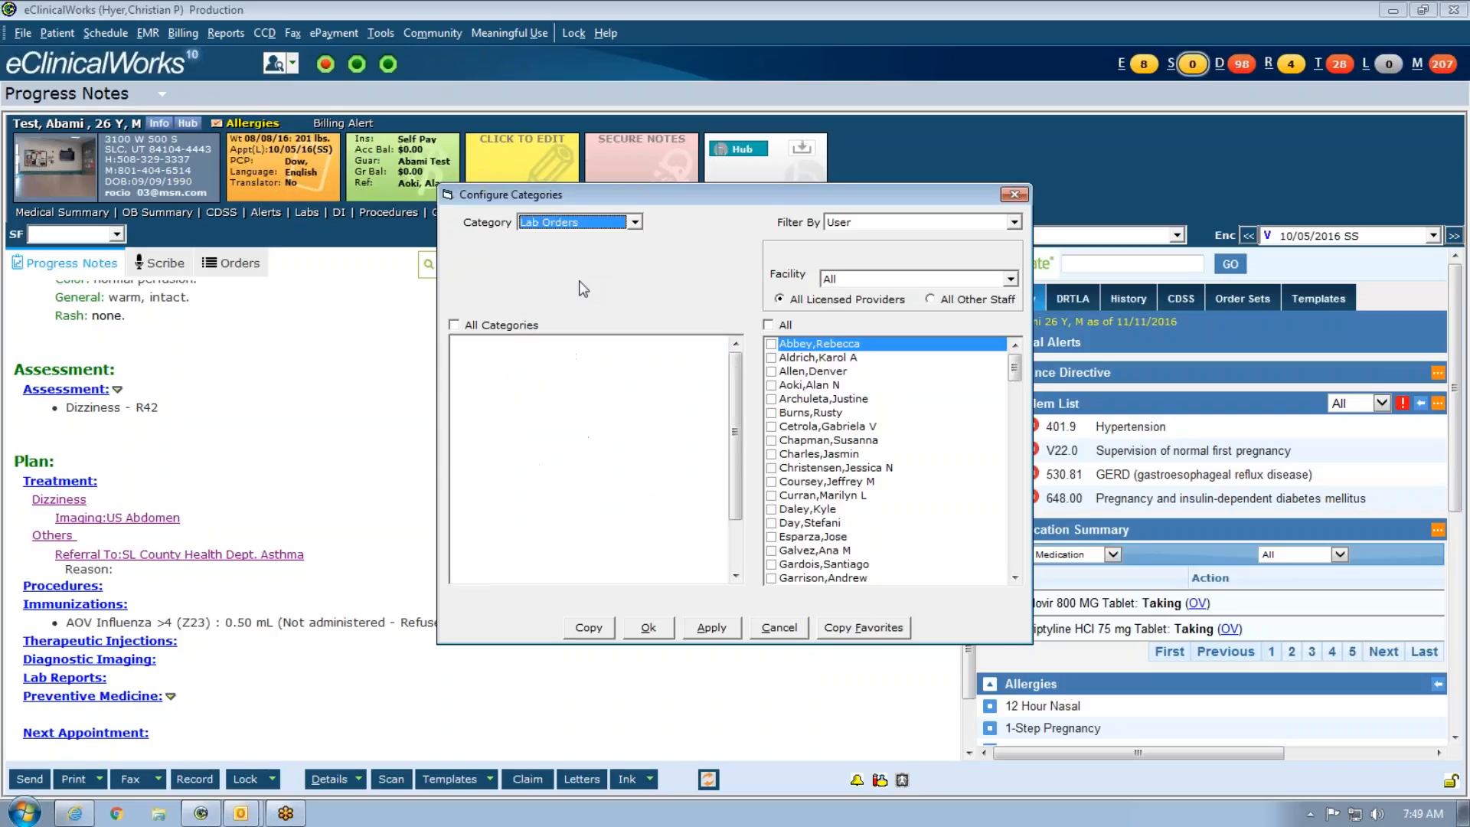
left_click(634, 222)
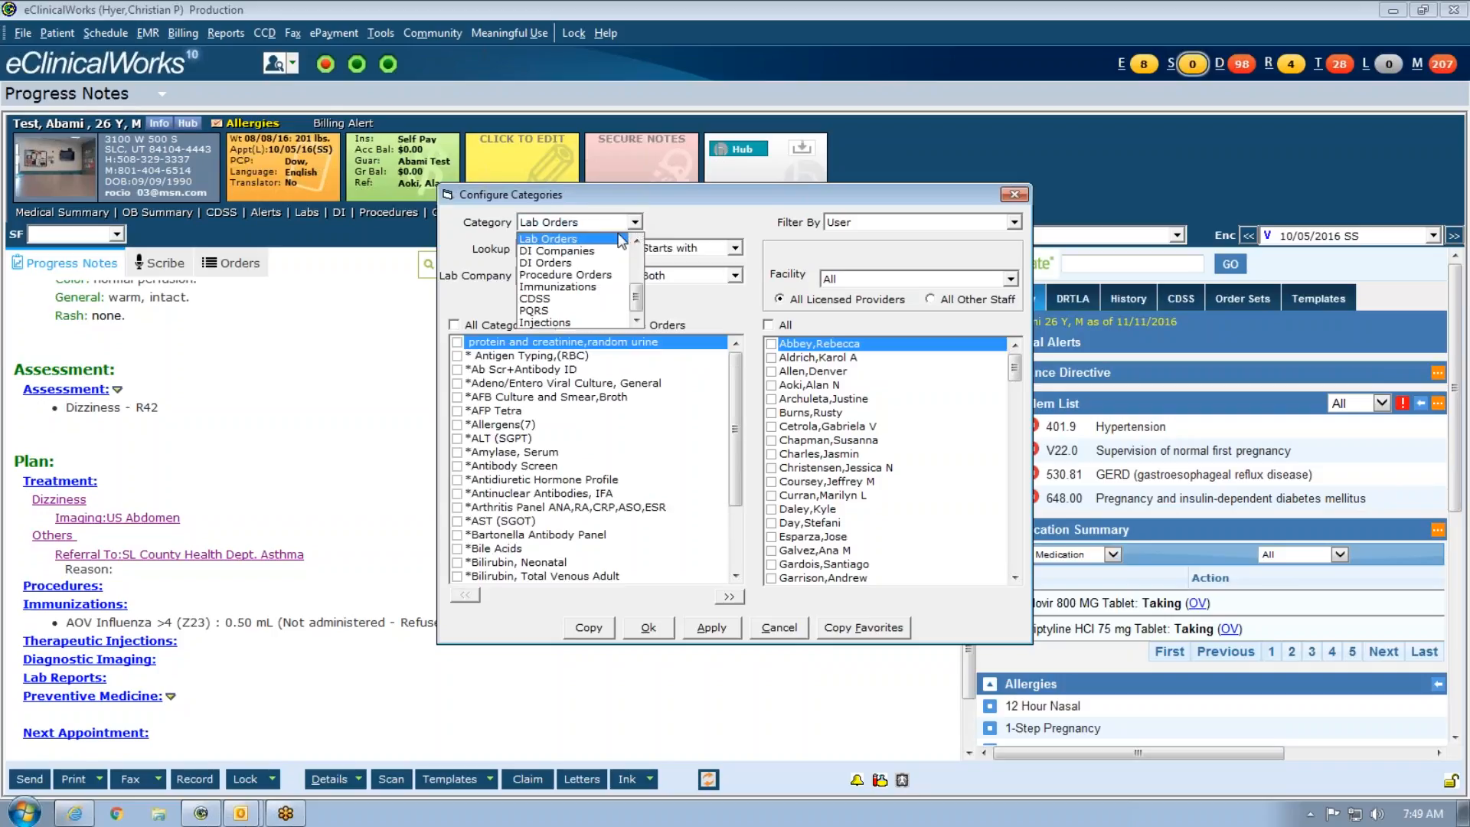
left_click(596, 262)
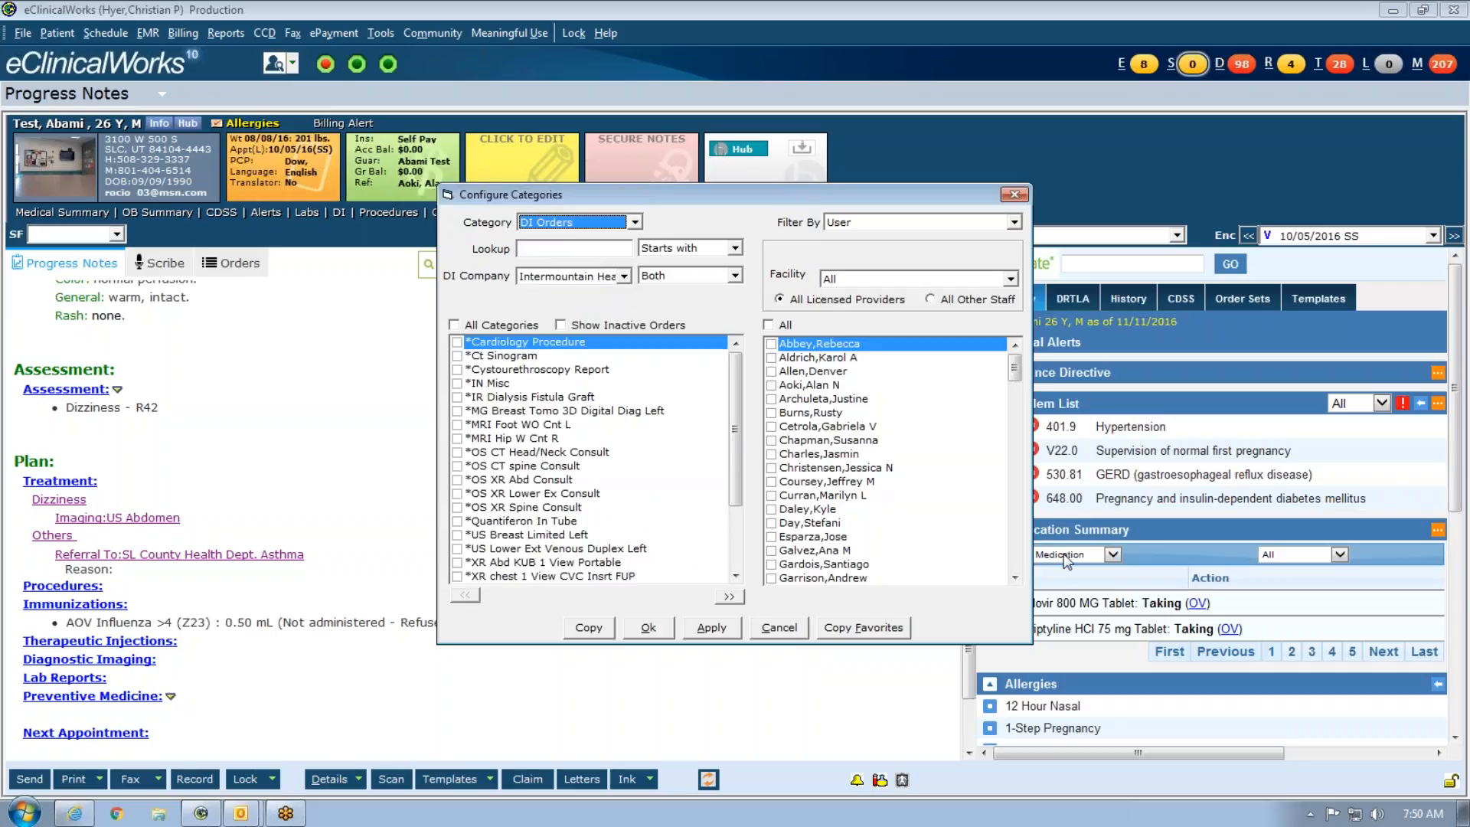
Step: Set the DI order lookup to Contains and select the signed-in provider among the licensed providers
left_click(736, 249)
left_click(727, 277)
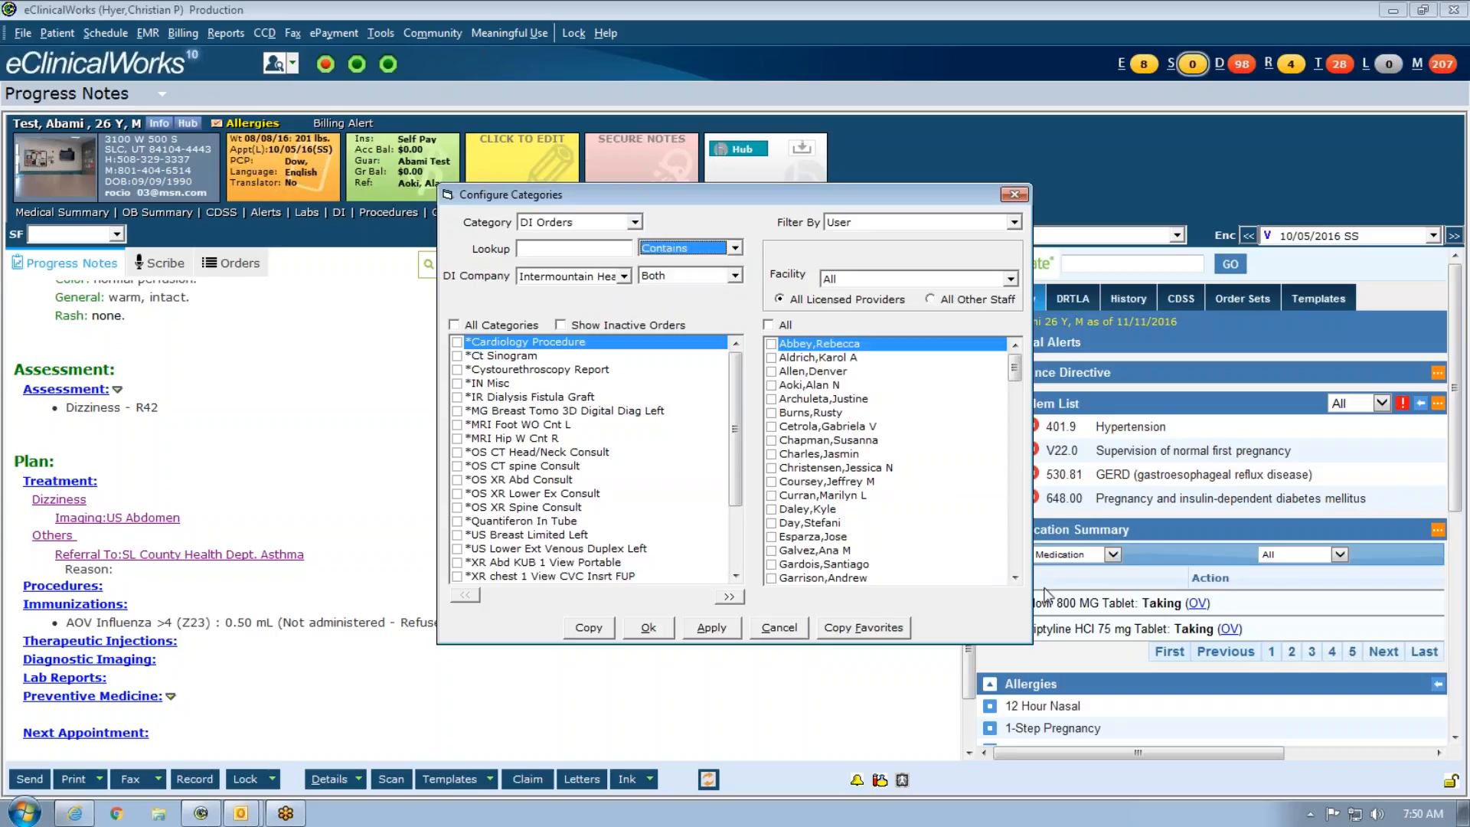
left_click(1014, 578)
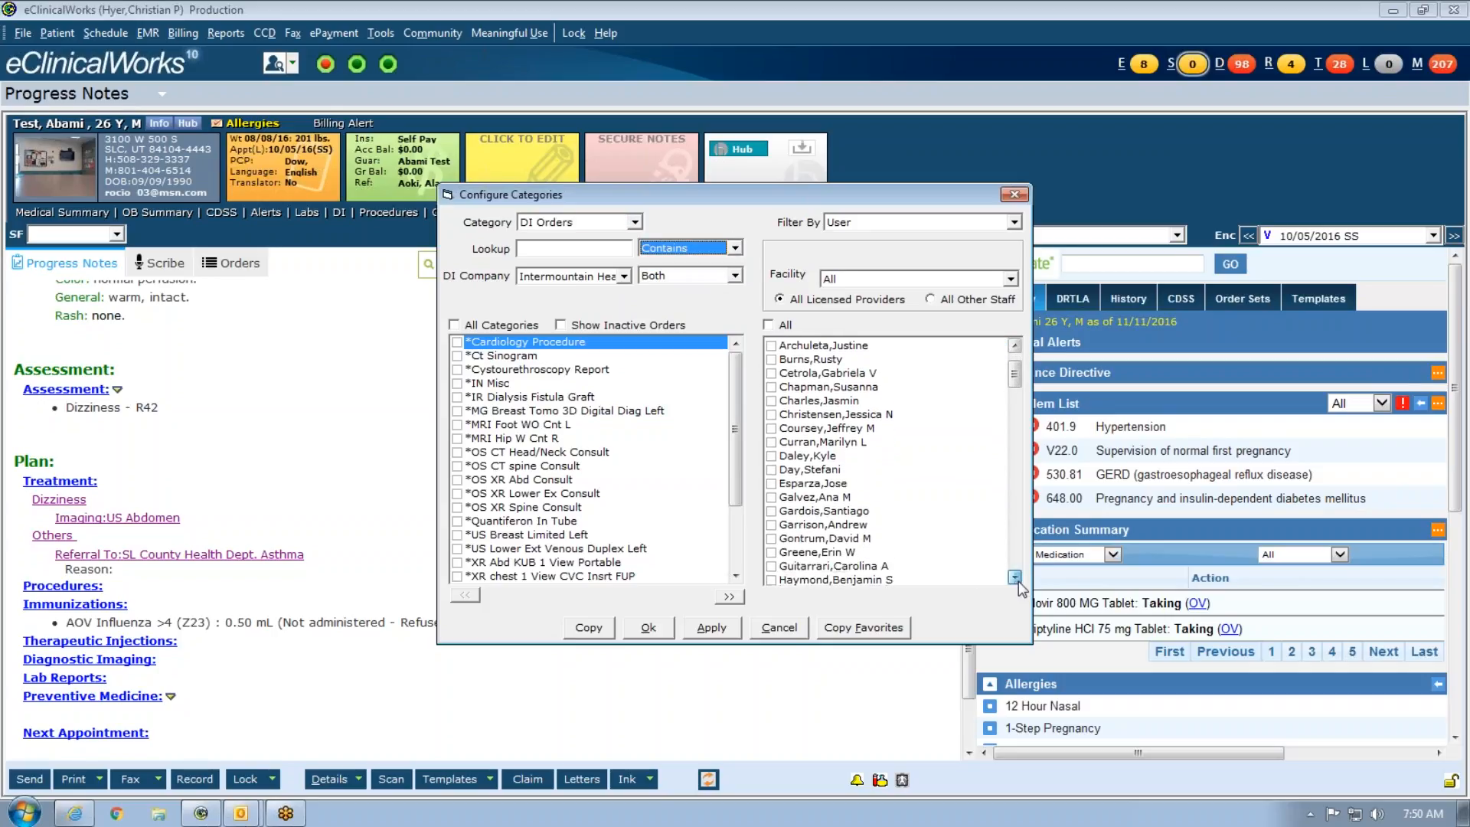
scroll(1014, 577, "down", 2)
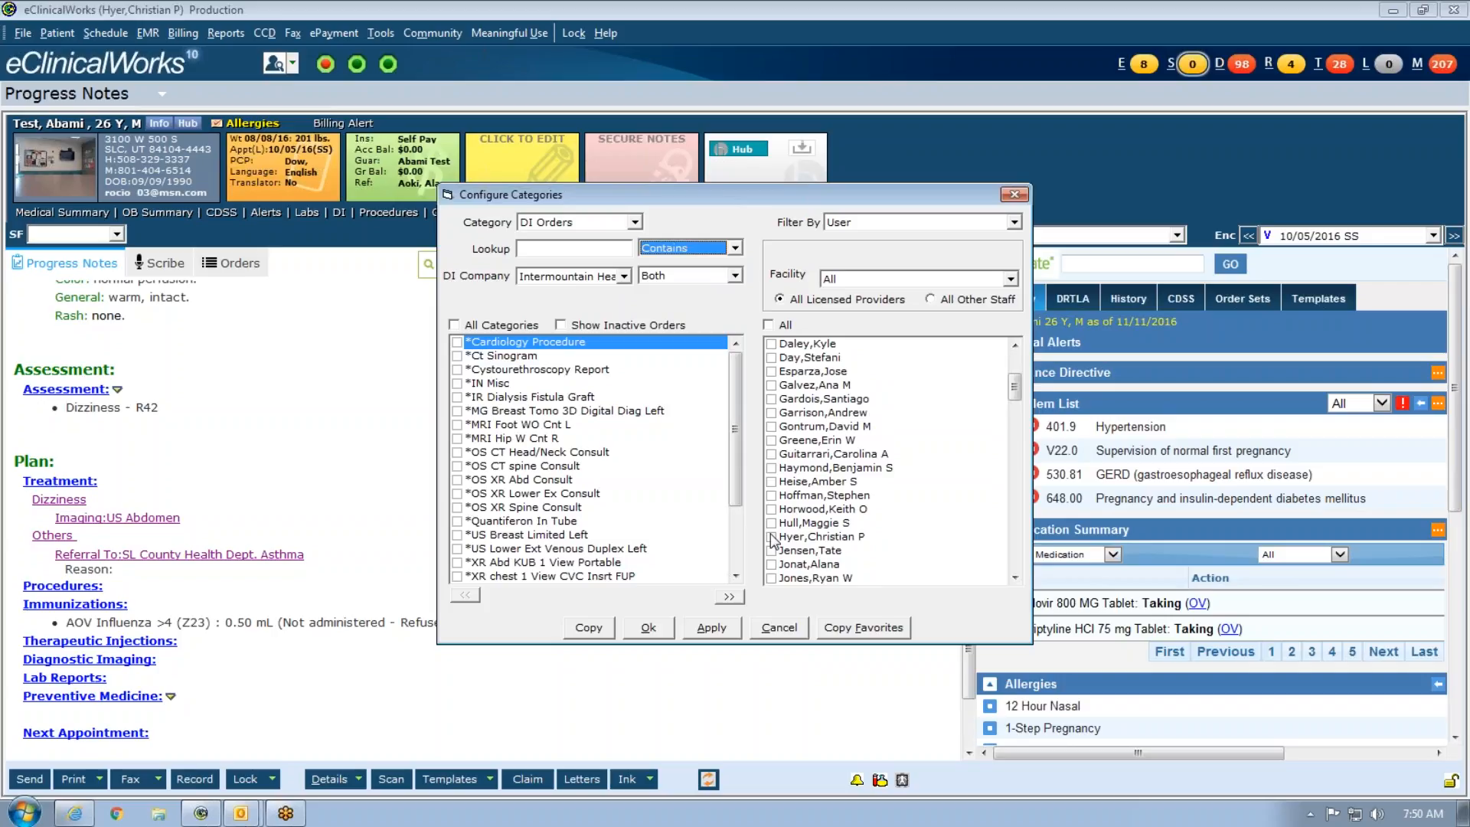
left_click(801, 540)
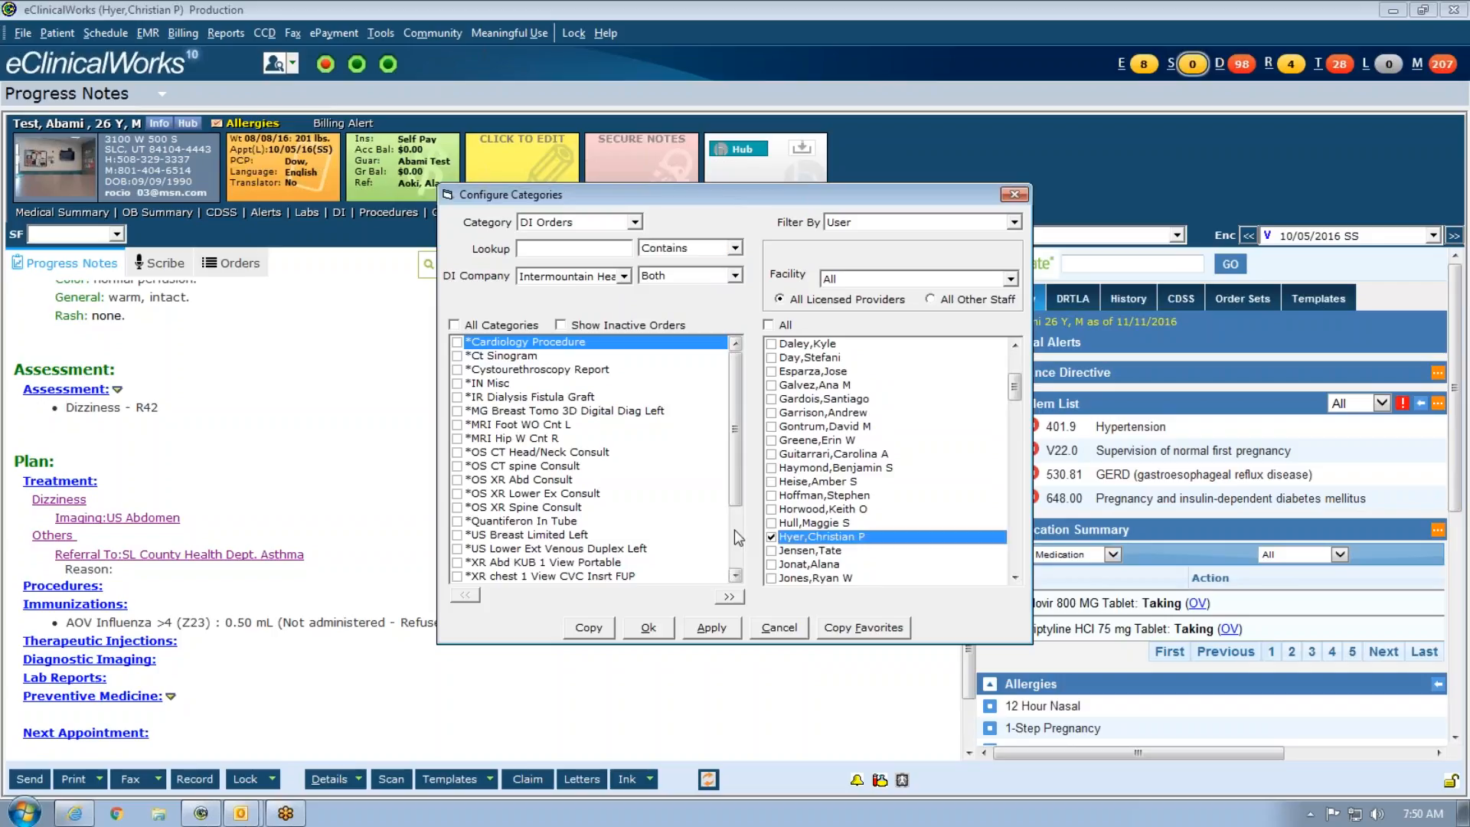
Step: Look through the Intermountain DI orders list to examine which orders are marked as the selected provider's favorites
left_click_drag(738, 446, 724, 536)
left_click(729, 595)
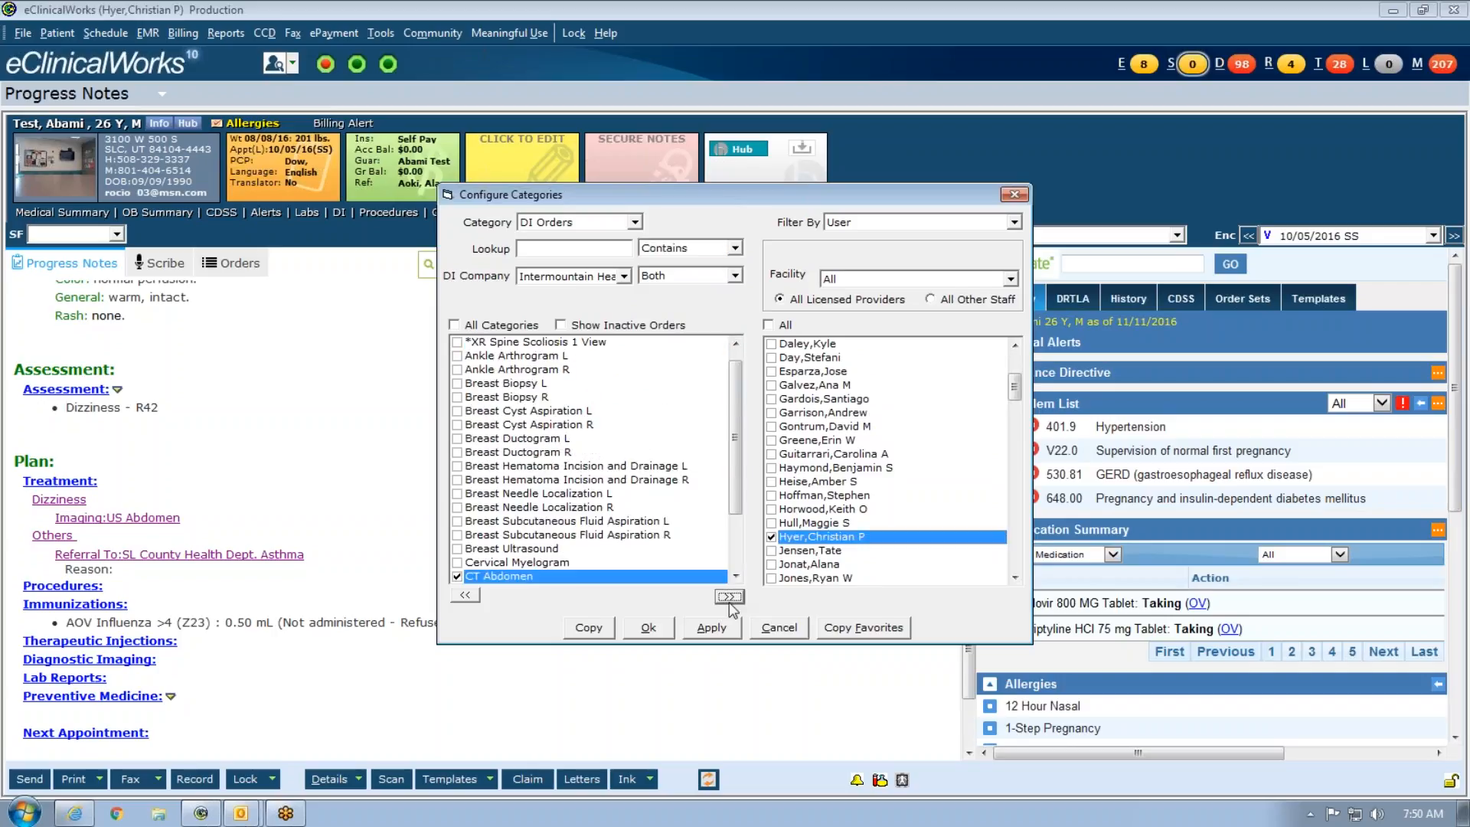
scroll(731, 604, "down", 2)
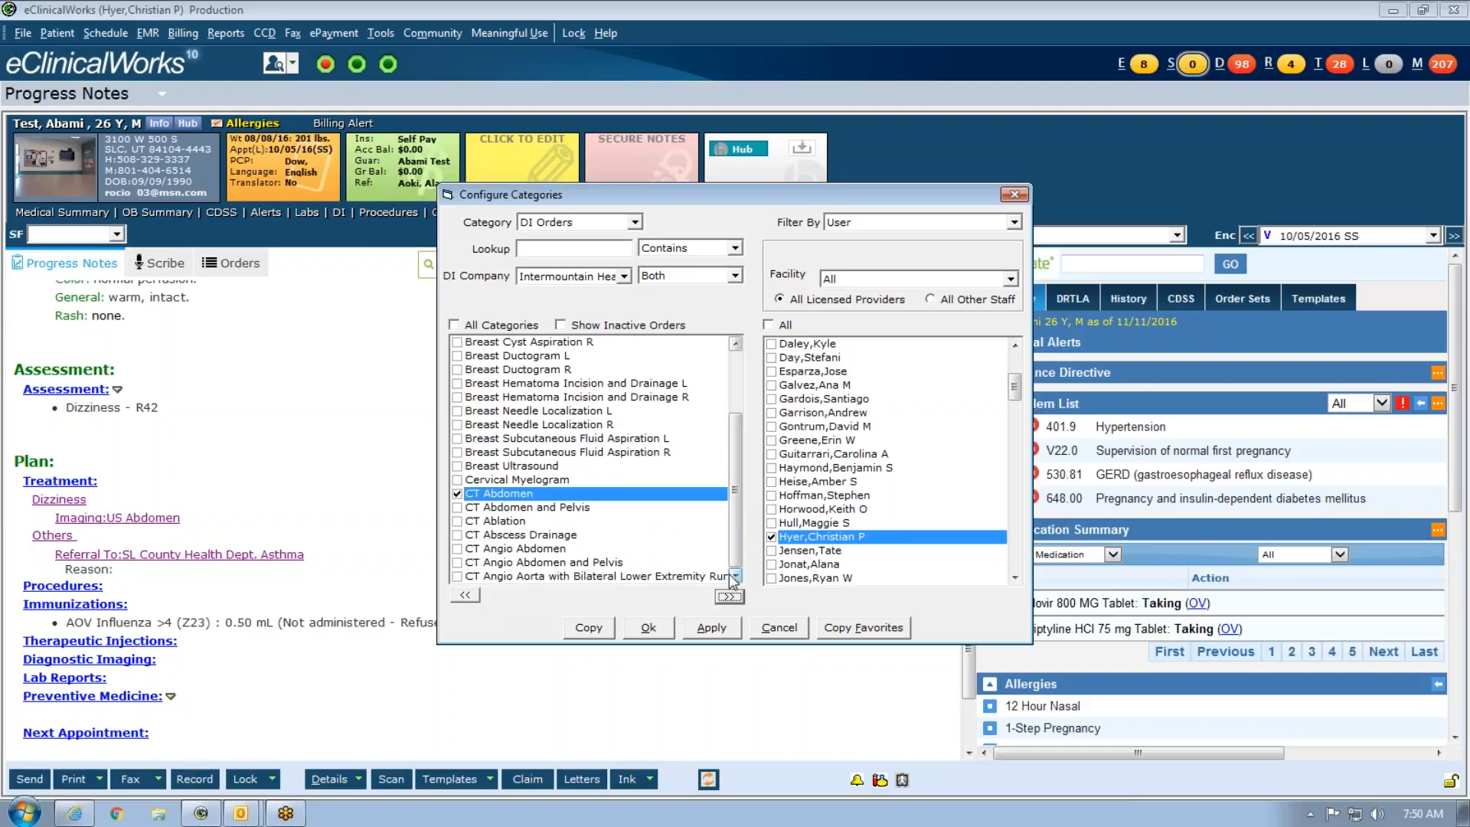
scroll(728, 599, "down", 9)
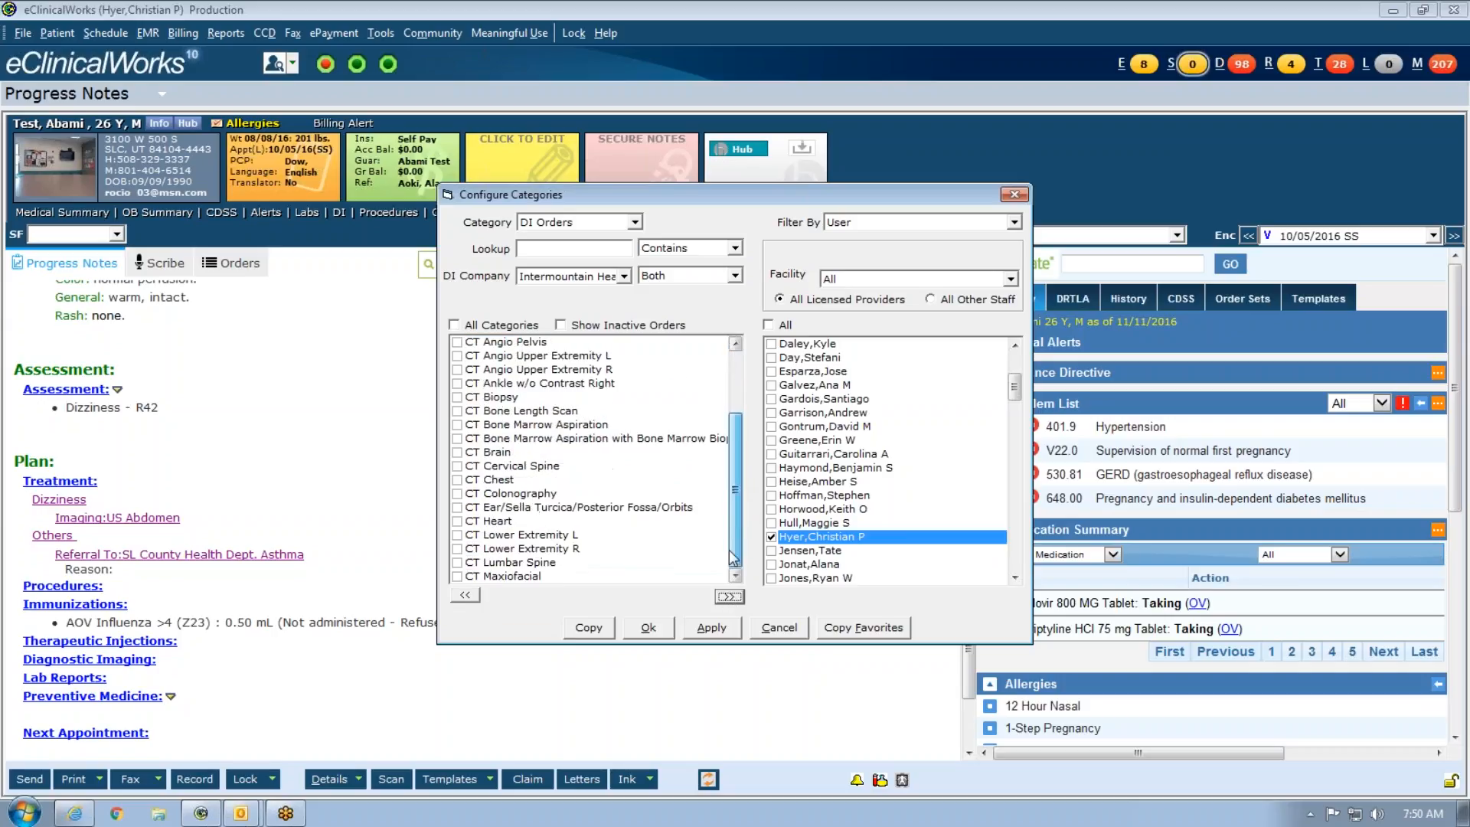
scroll(729, 599, "down", 7)
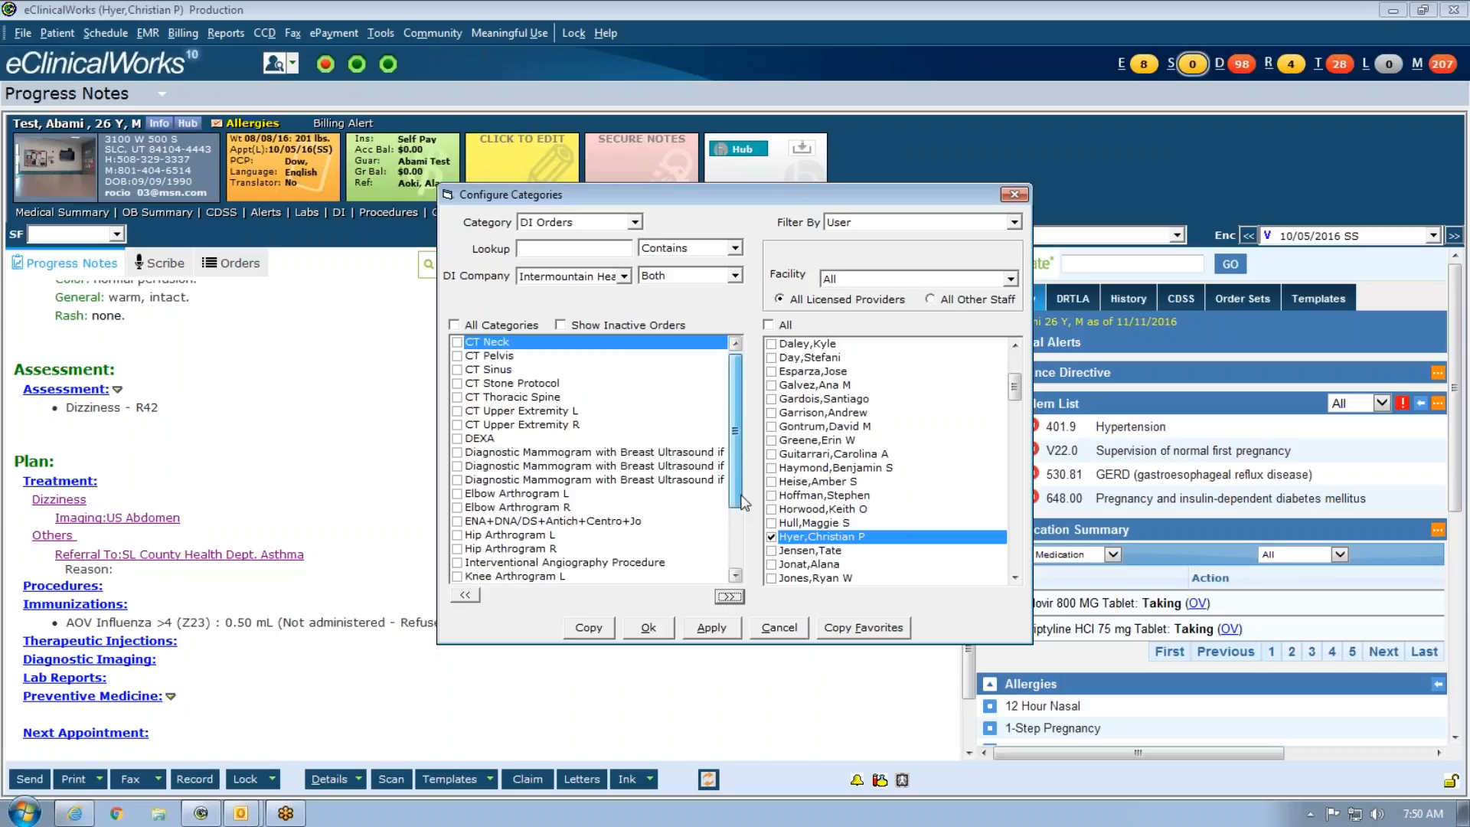
scroll(735, 596, "down", 10)
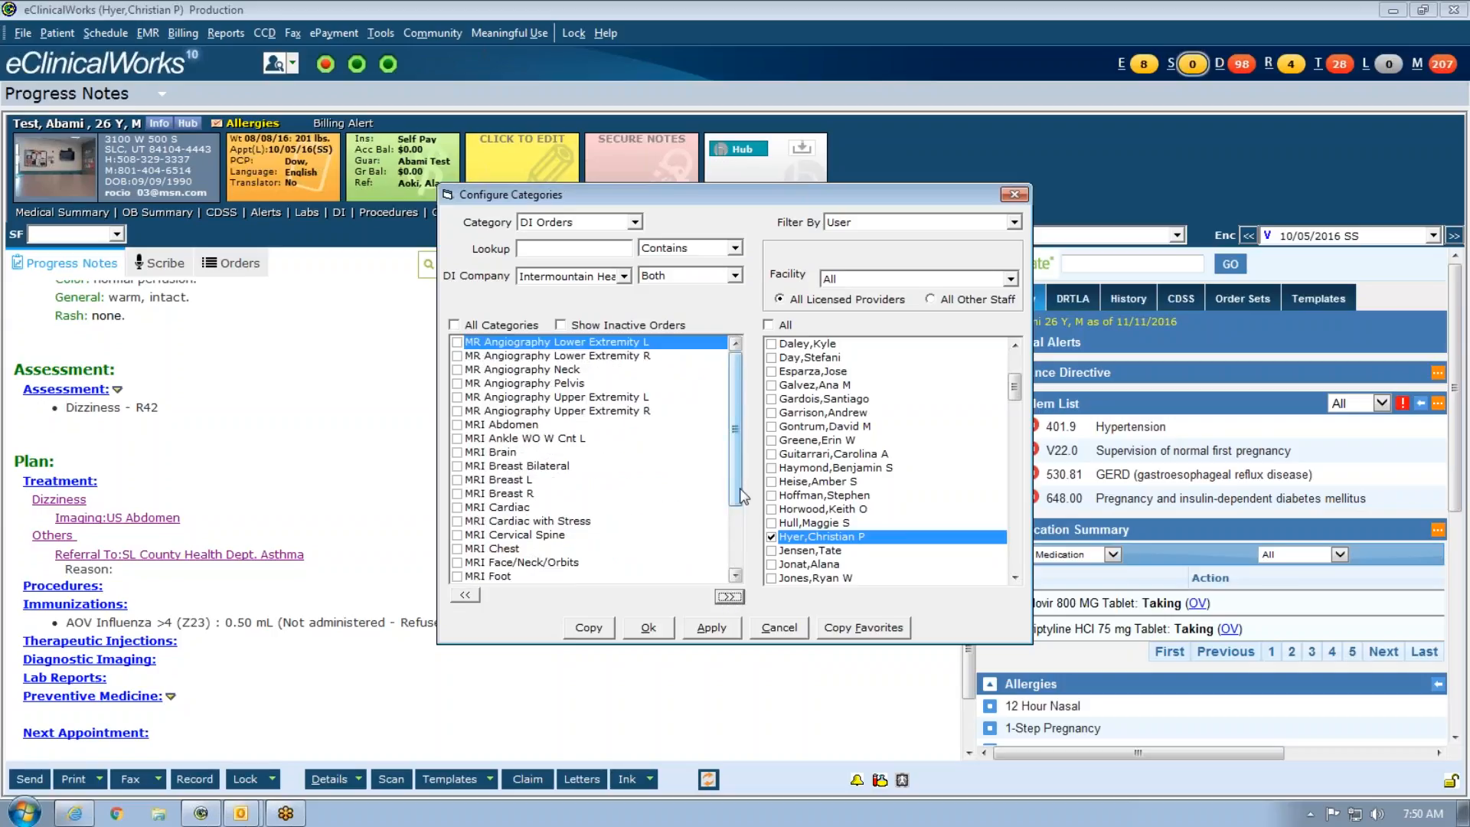
scroll(731, 594, "down", 6)
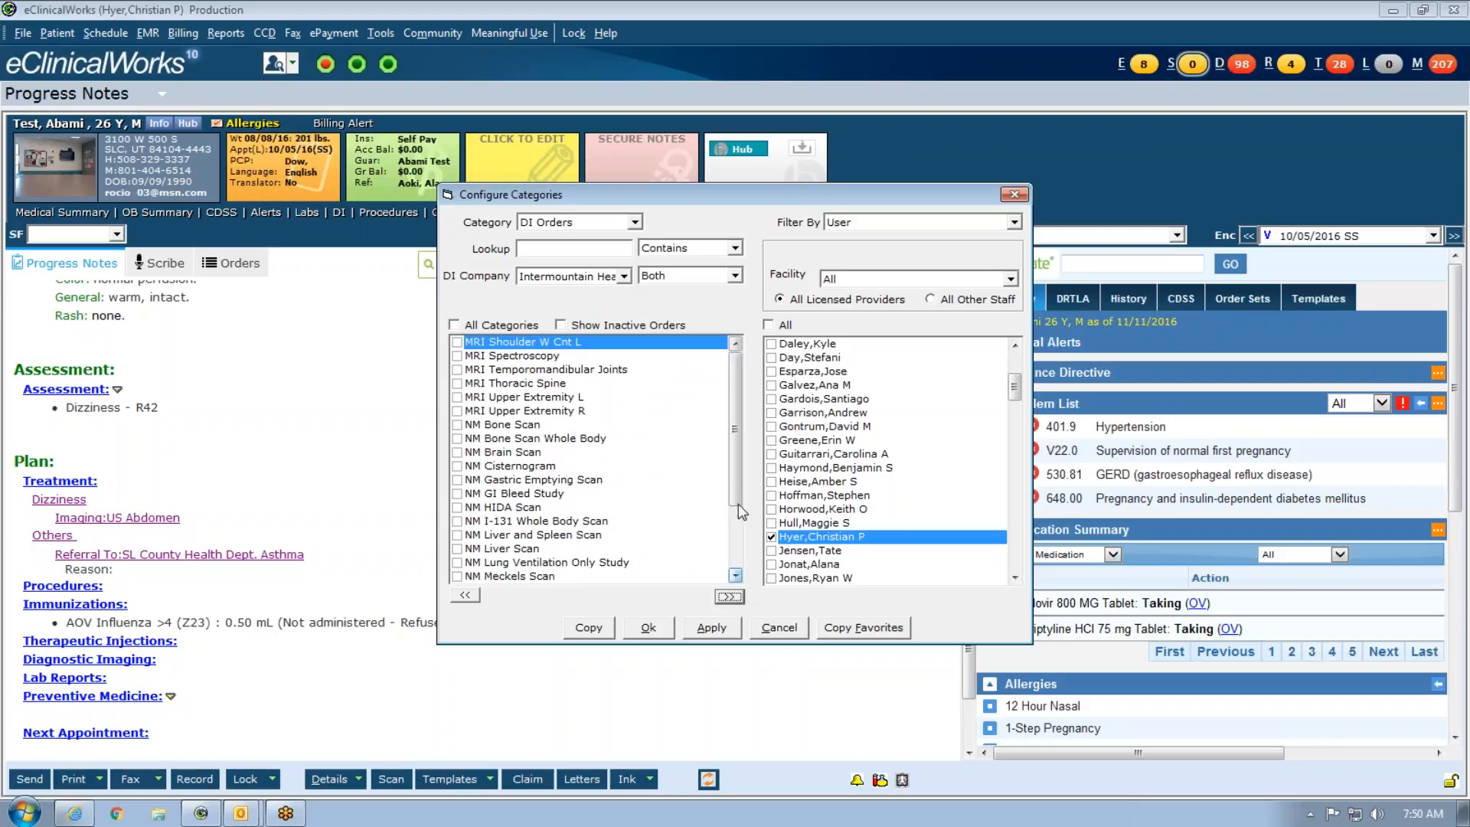
scroll(740, 535, "down", 8)
scroll(740, 508, "down", 5)
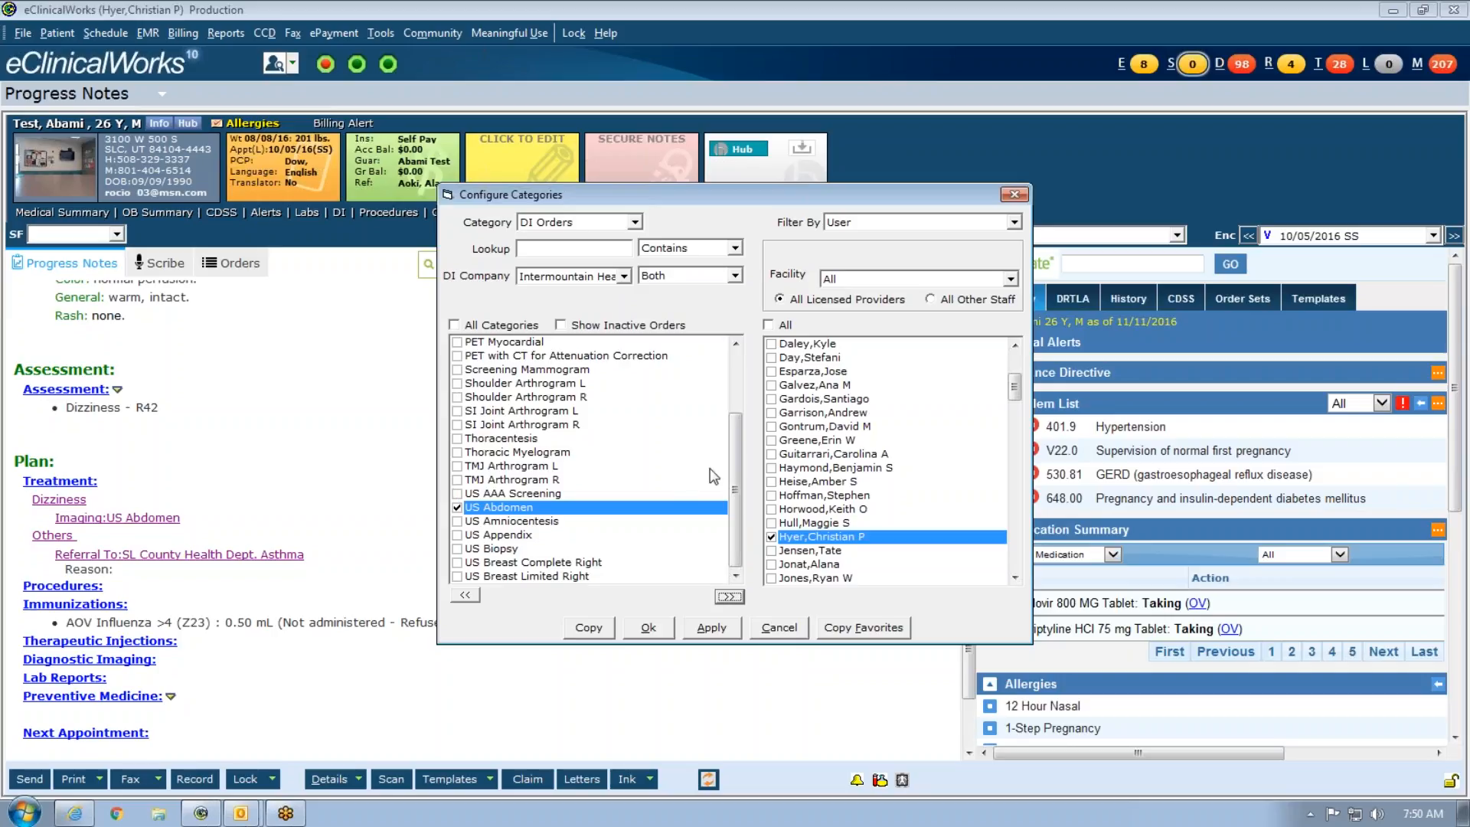
mouse_move(737, 434)
left_mouse_down()
mouse_move(743, 370)
mouse_move(738, 431)
left_mouse_up()
Step: Open Copy Favorites and choose DI Orders as the category to copy
left_click(874, 629)
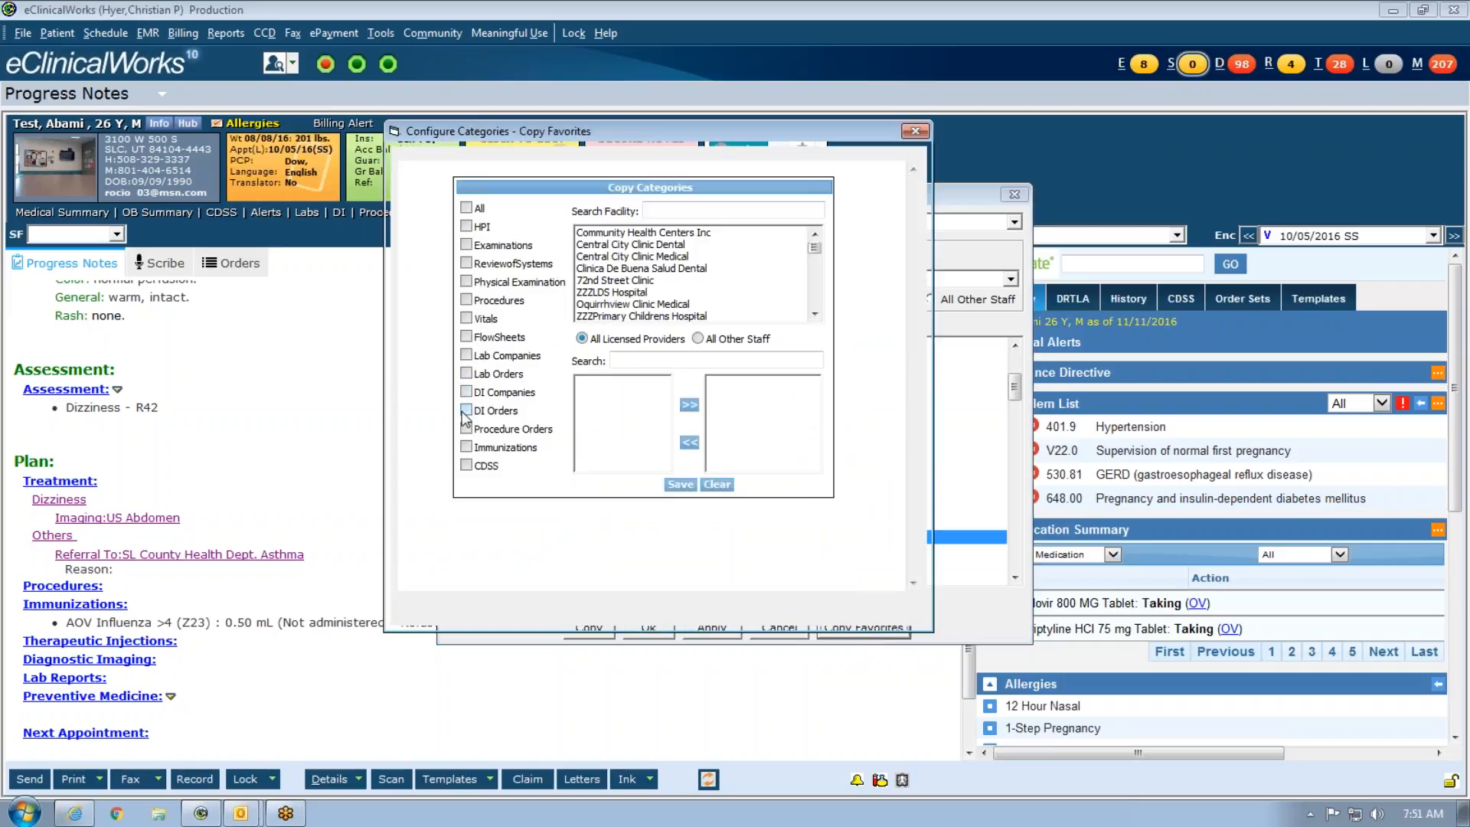
left_click(814, 314)
left_click_drag(814, 313, 816, 318)
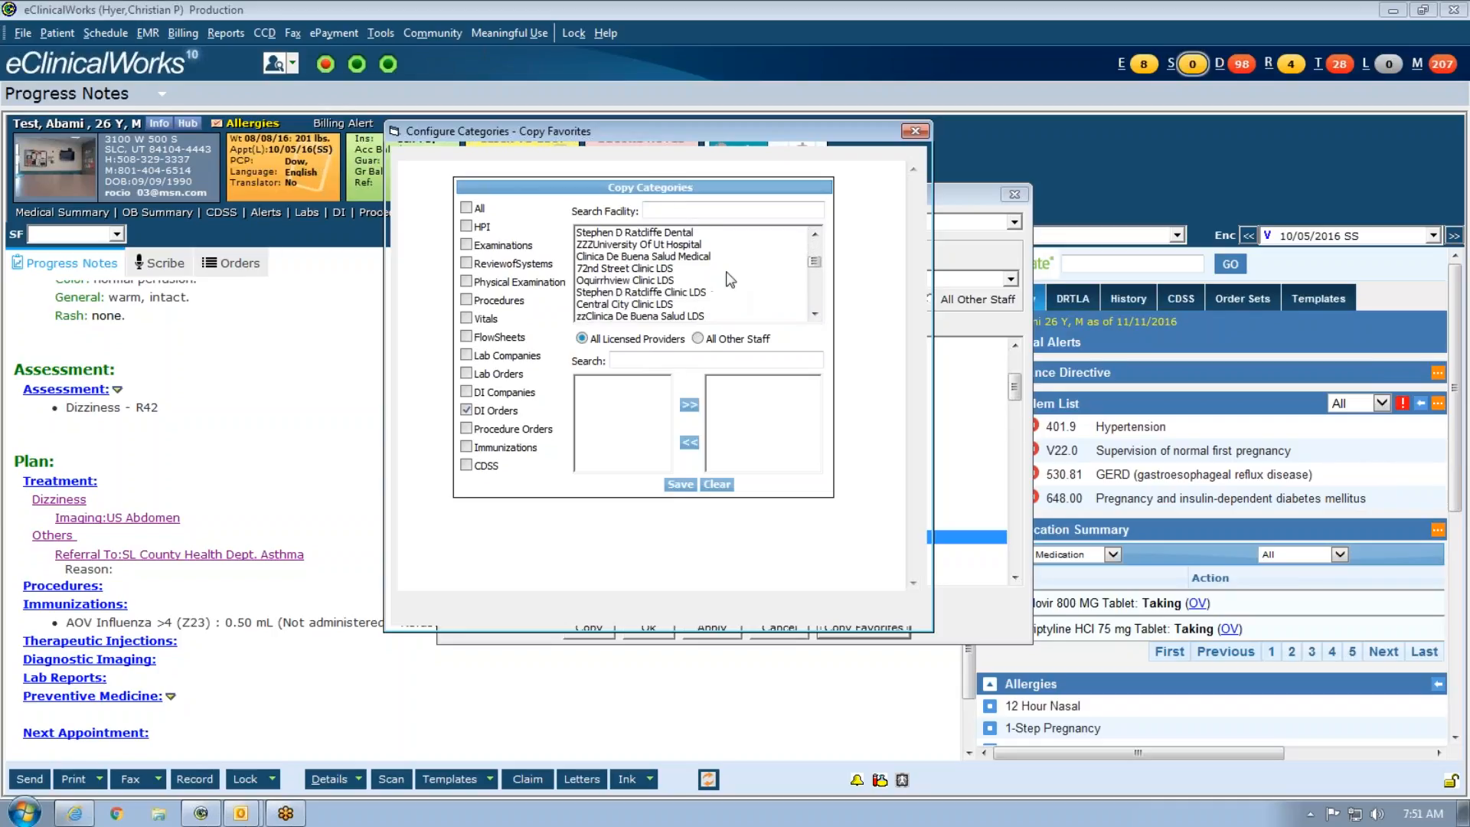
left_click_drag(817, 234, 816, 234)
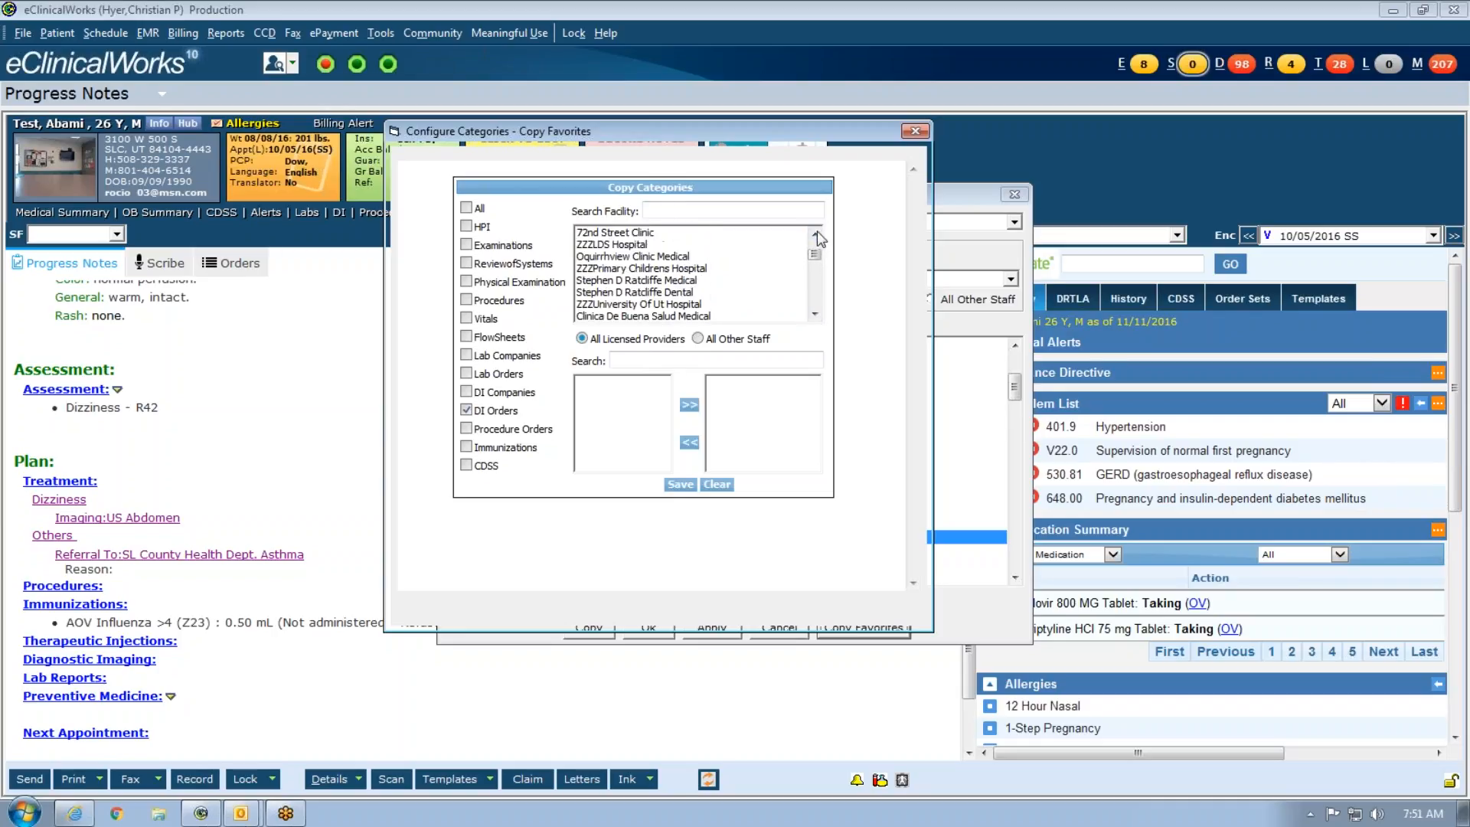
left_click_drag(813, 320, 813, 318)
scroll(758, 309, "down", 2)
scroll(814, 314, "down", 3)
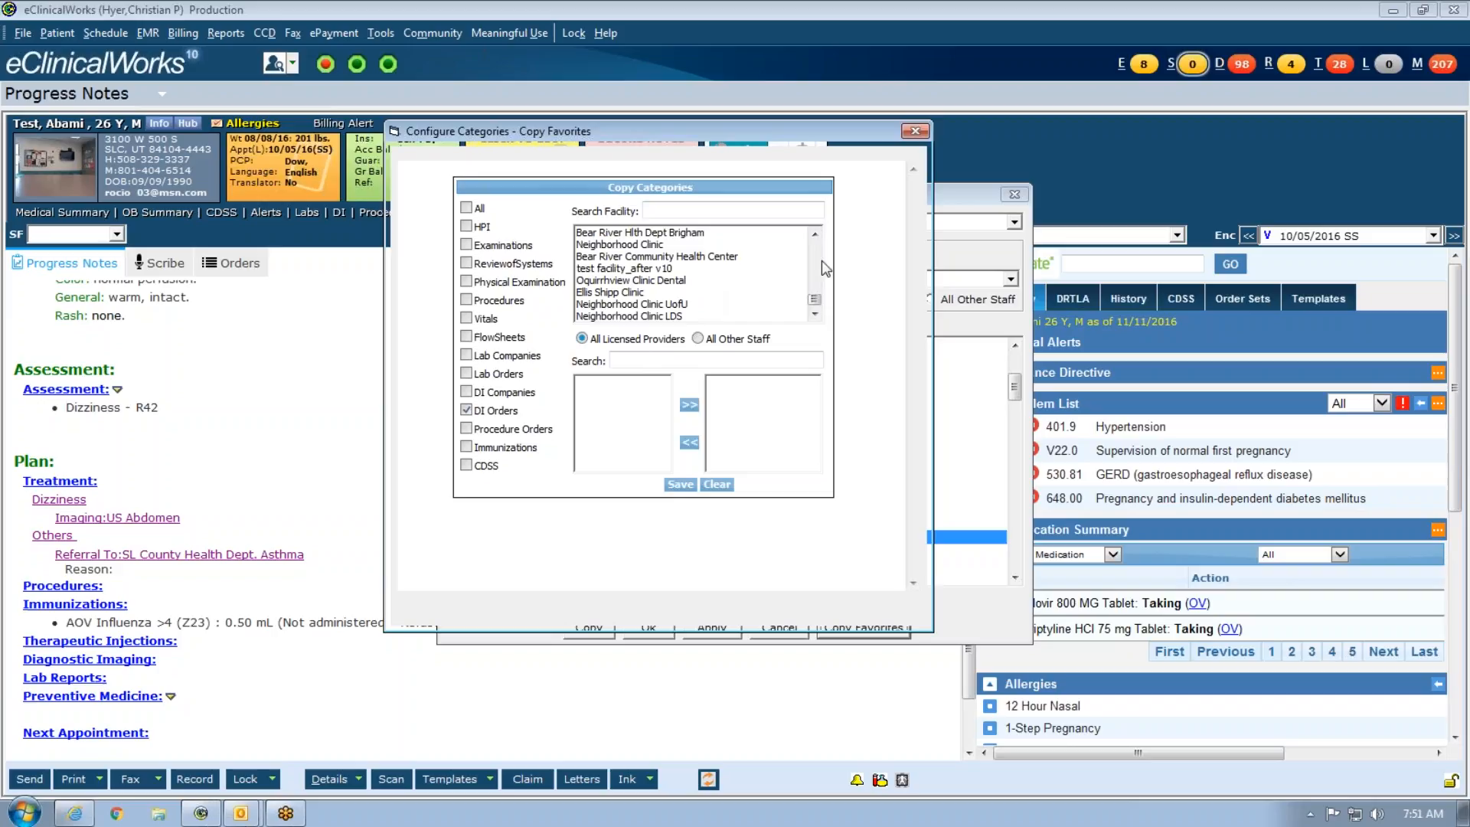
Step: Choose 72nd Street Clinic as the facility and add the source provider to the list of recipients
left_click_drag(817, 232, 816, 230)
left_click(816, 248)
left_click(816, 249)
left_click(816, 249)
left_click(817, 249)
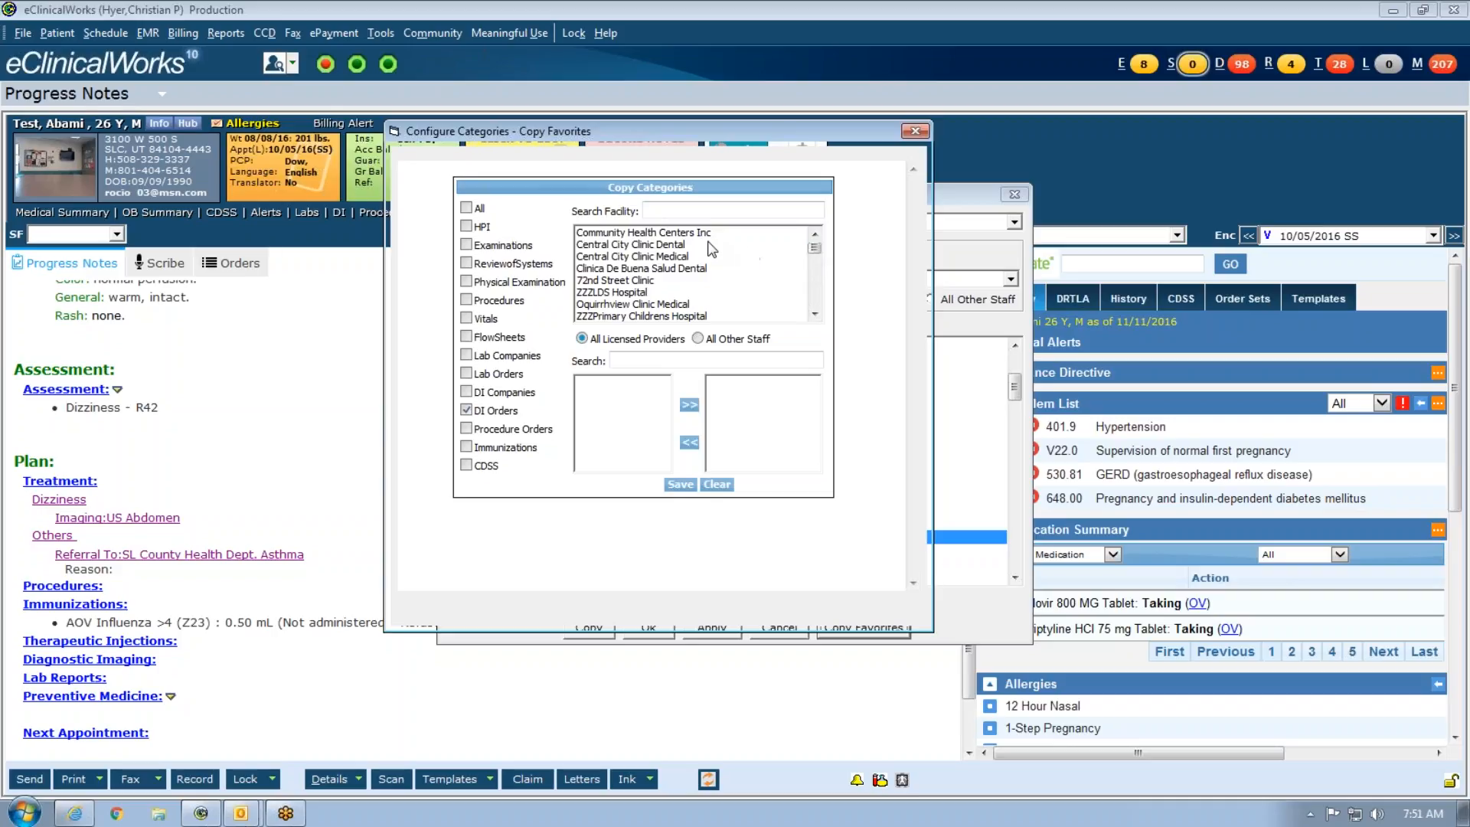
left_click(682, 281)
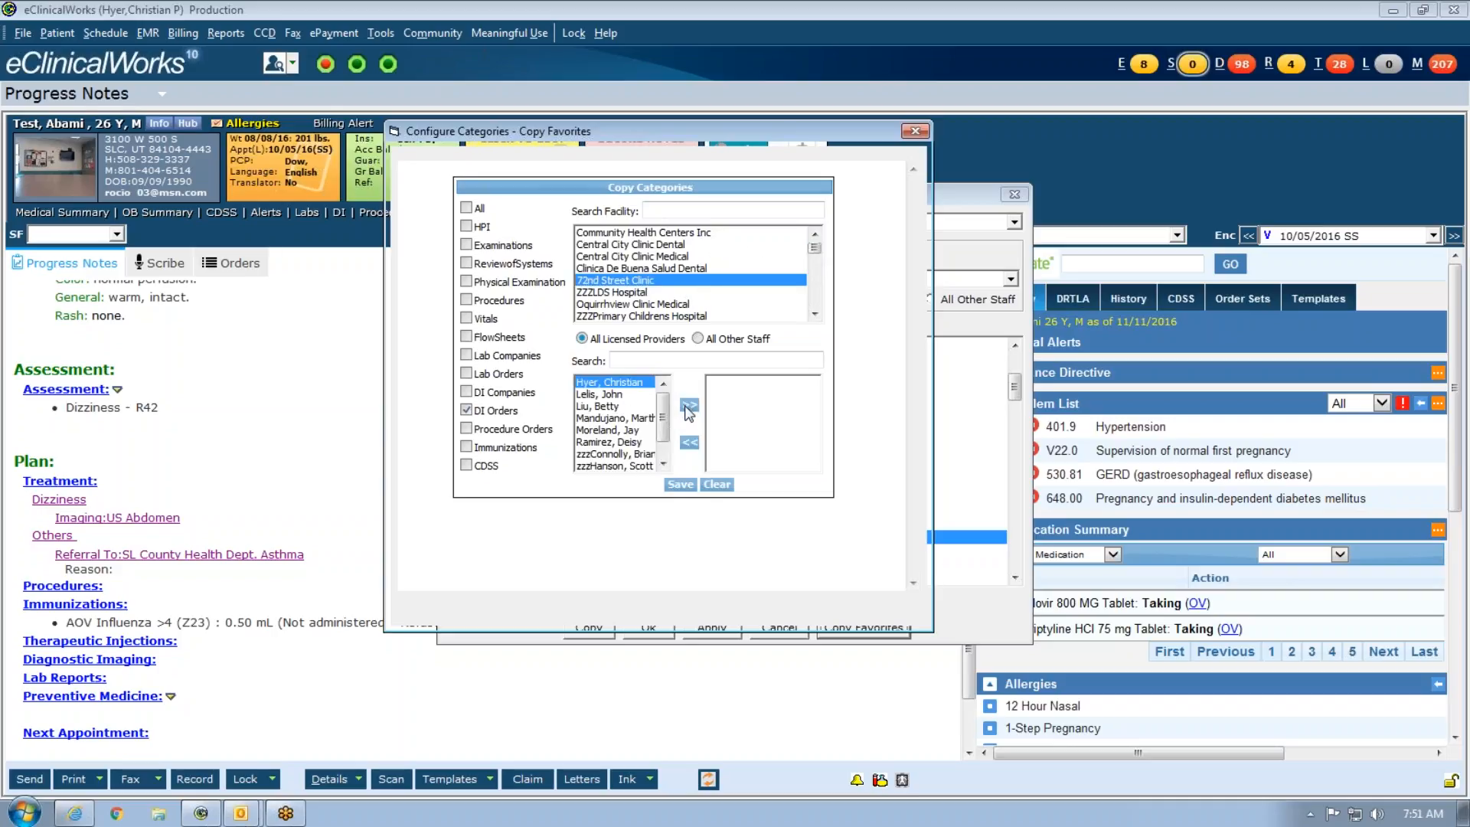
left_click(688, 406)
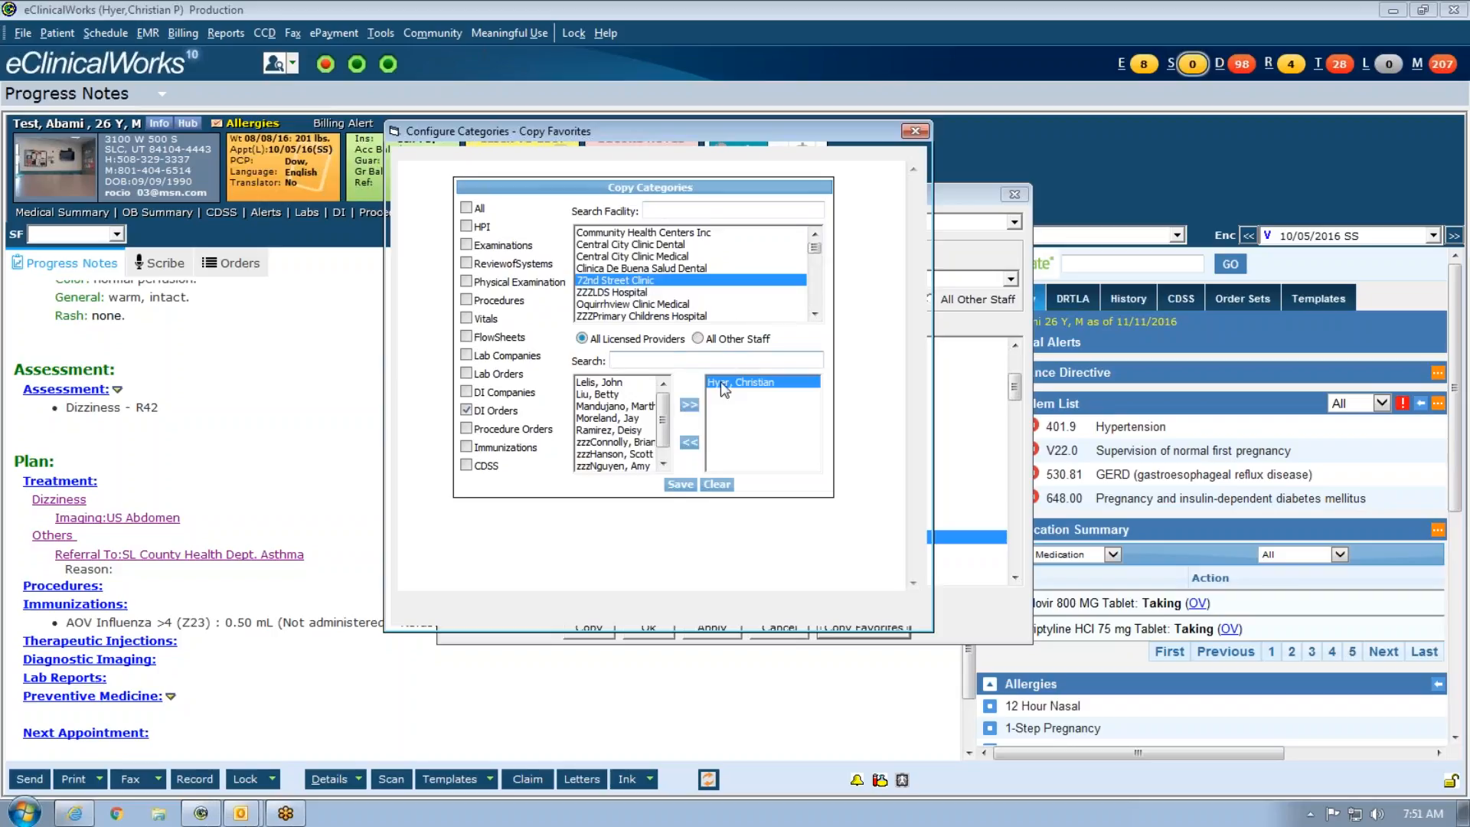
Step: Find the clinic's non-licensed staff member matching "fi" under All Other Staff and add them to the recipients
type("fier")
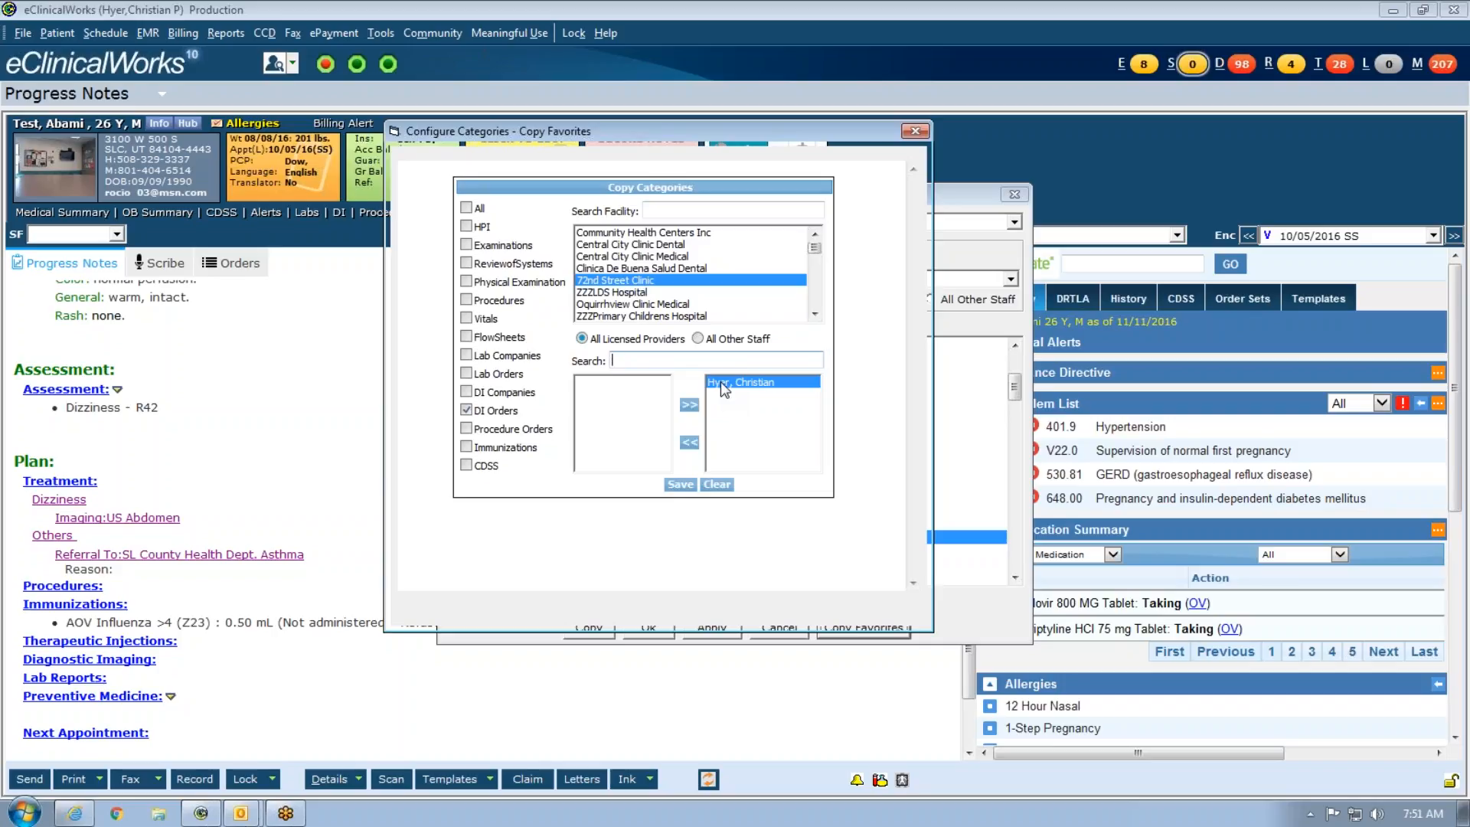
left_click(698, 338)
type("fi")
left_click(625, 392)
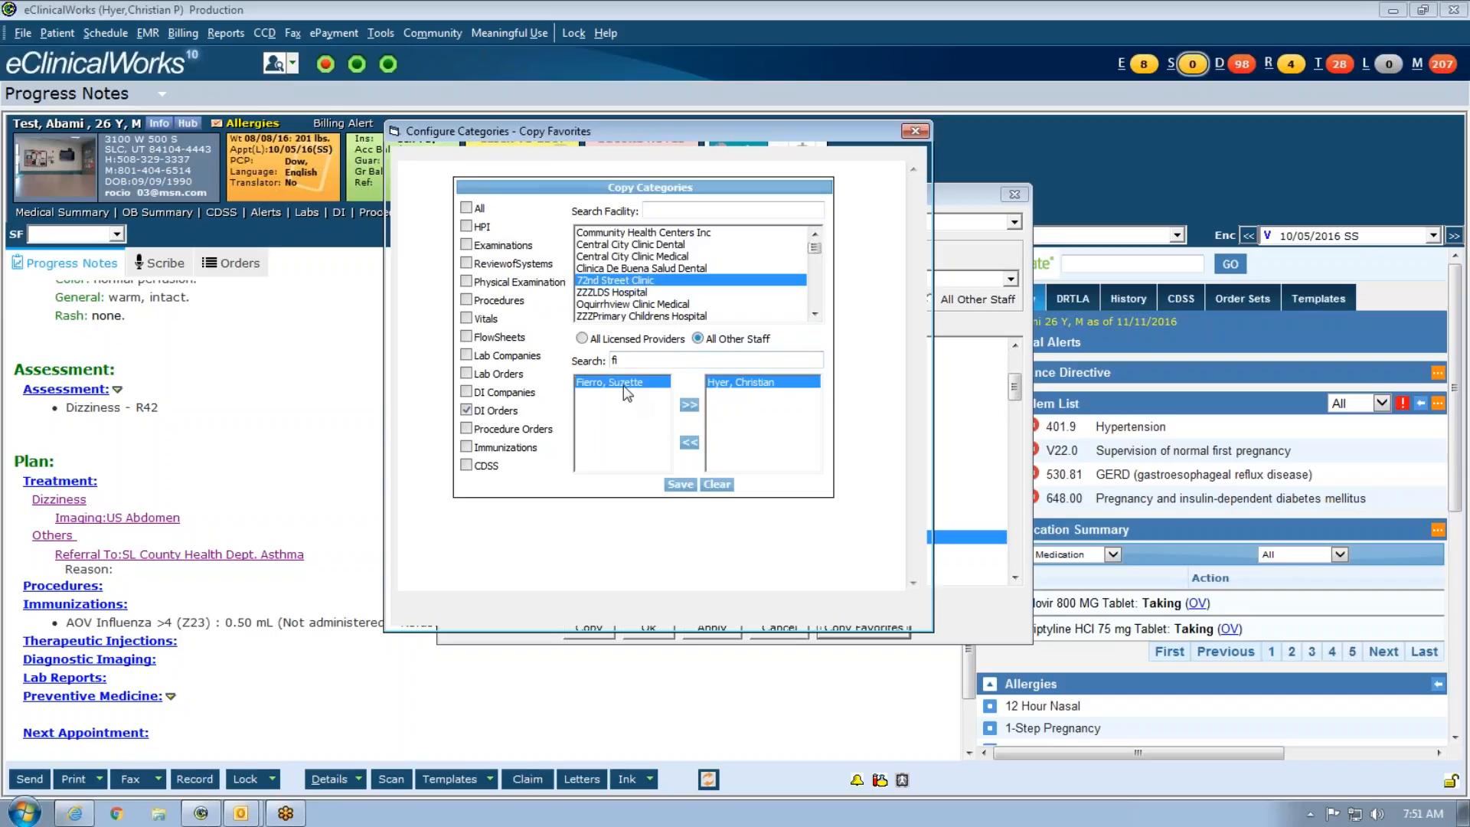
left_click(689, 405)
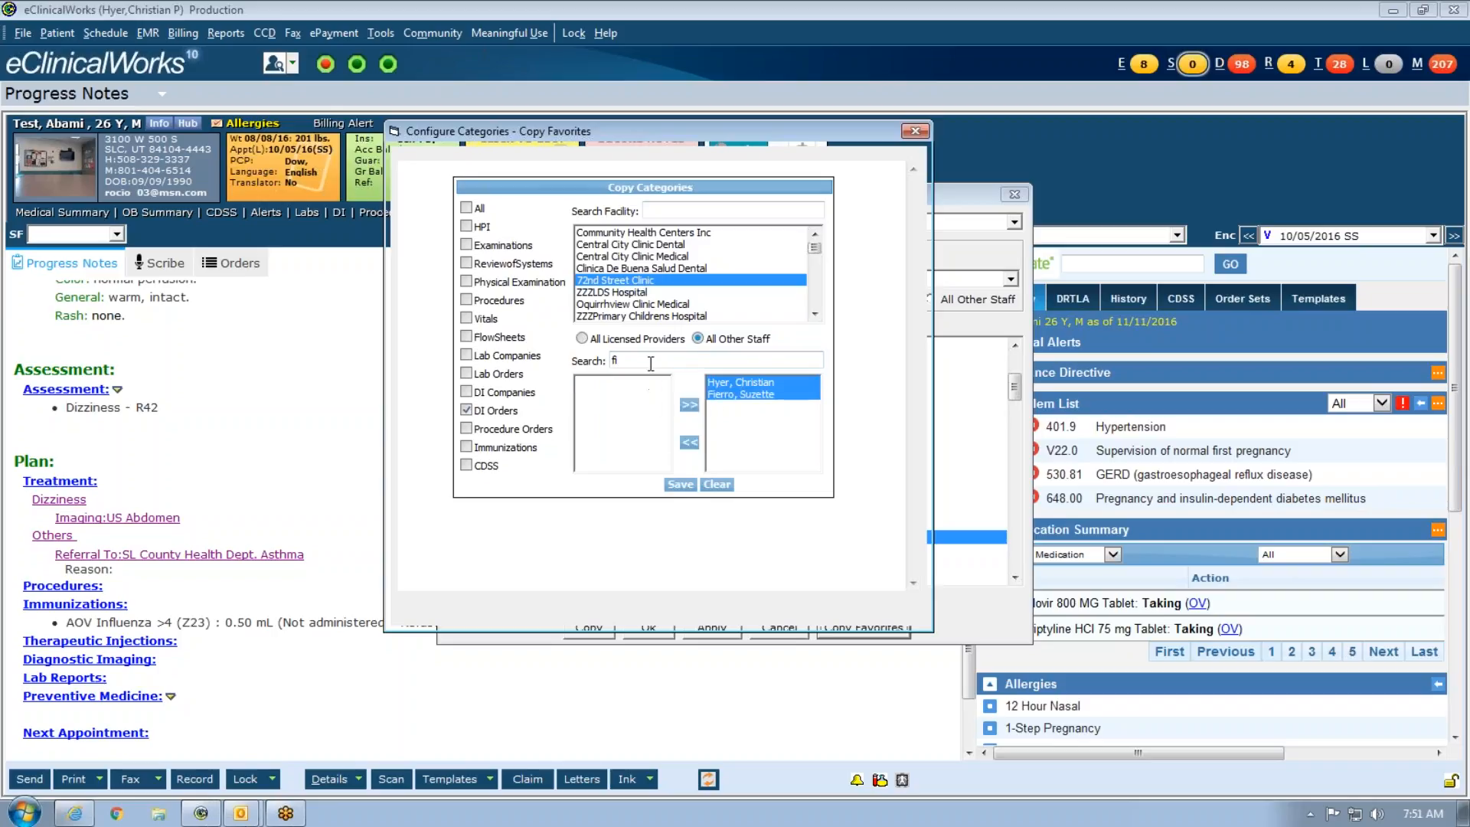
Step: Search the other staff for "ro" and add the matching staff member to the recipients
double_click(651, 363)
type("s")
key("BackSpace")
type("ro")
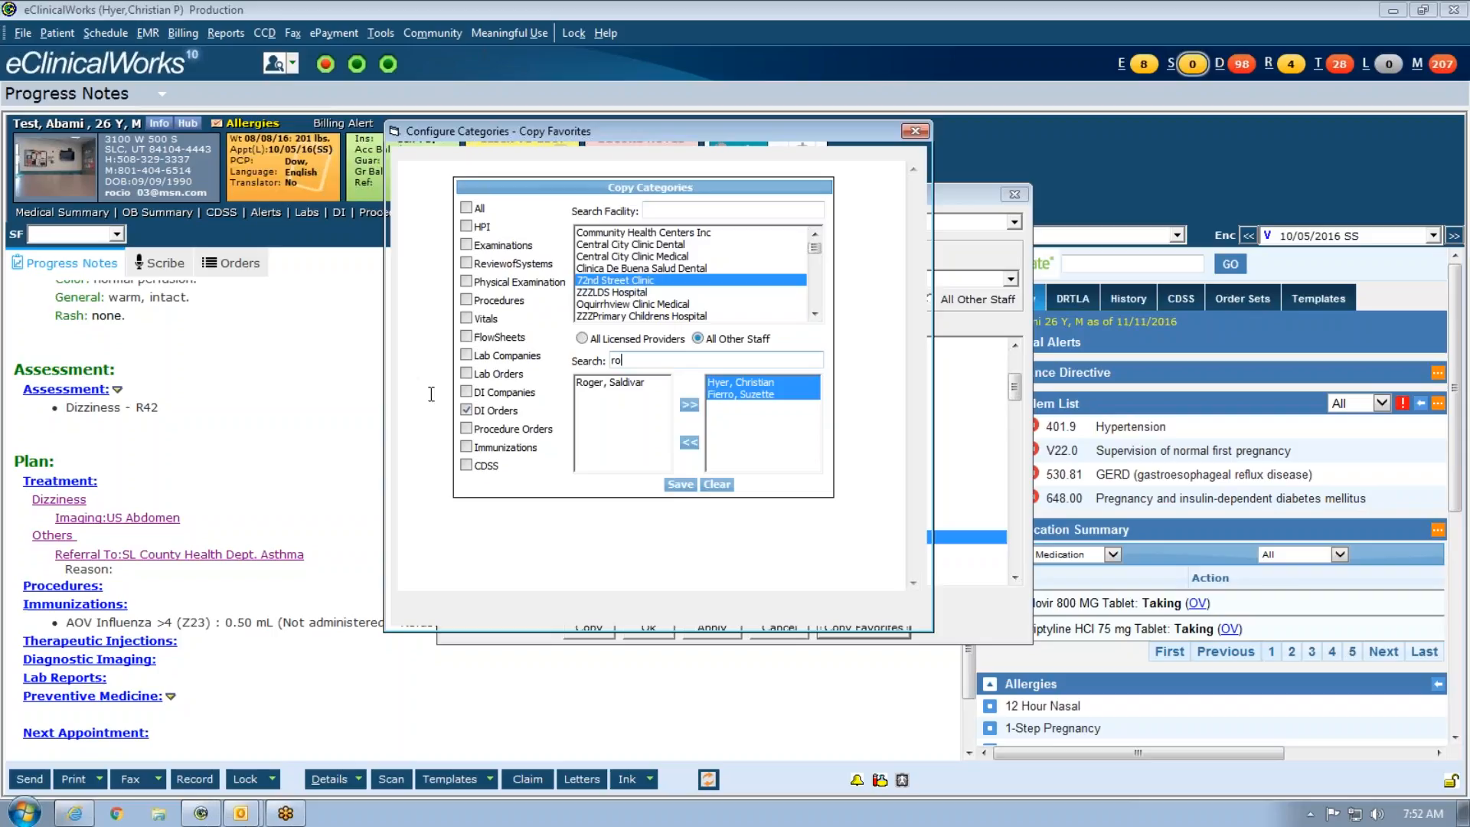
left_click(584, 382)
left_click(691, 405)
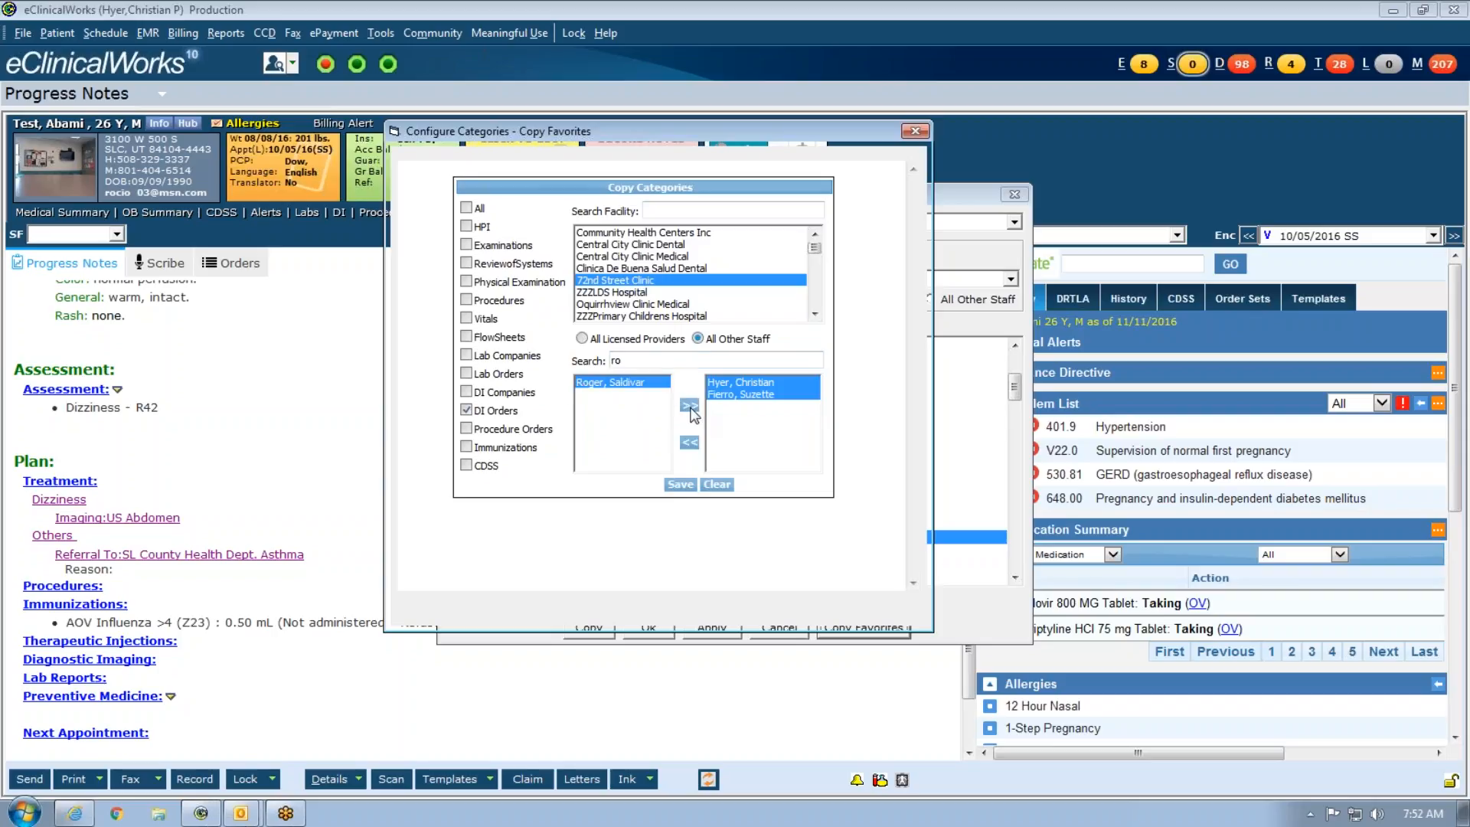
Step: Switch back to All Licensed Providers, search for "mor" and select the matching provider
type("more")
key("BackSpace")
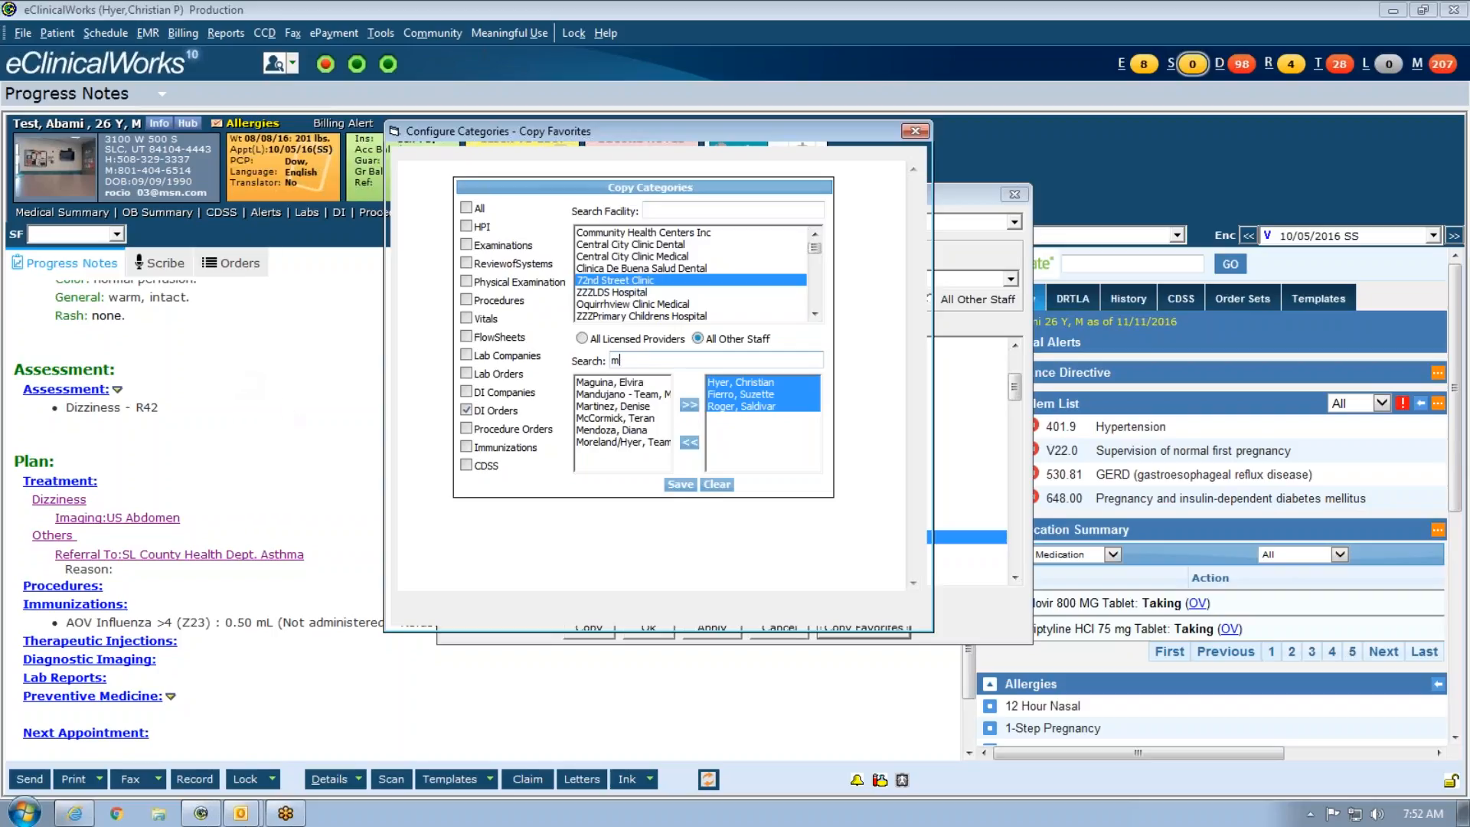
left_click(581, 339)
type("mor")
left_click(637, 383)
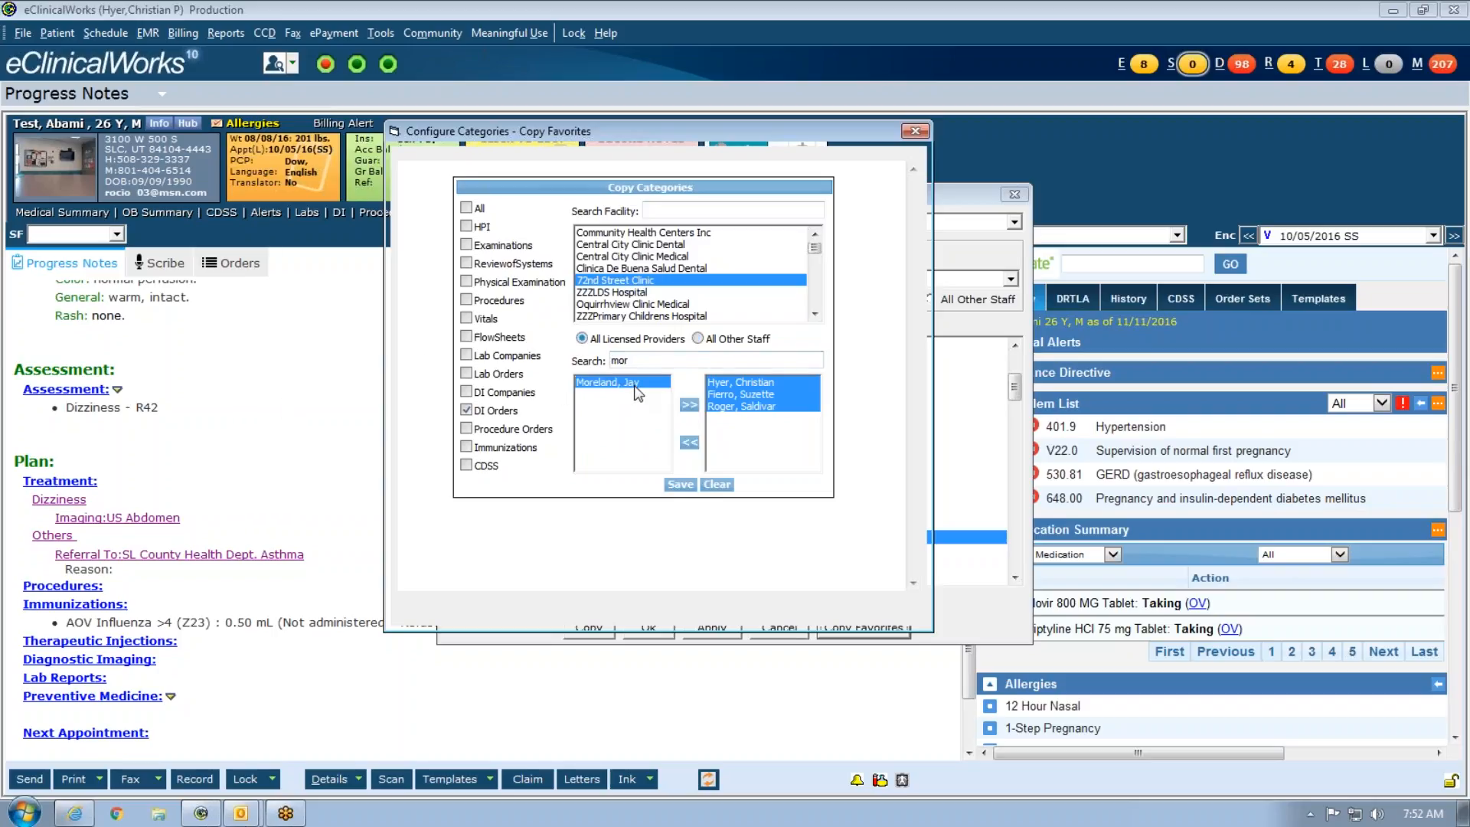
Step: Save the copy of the DI Orders favorites to the recipients, accepting removal of the source provider from the list
left_click(691, 487)
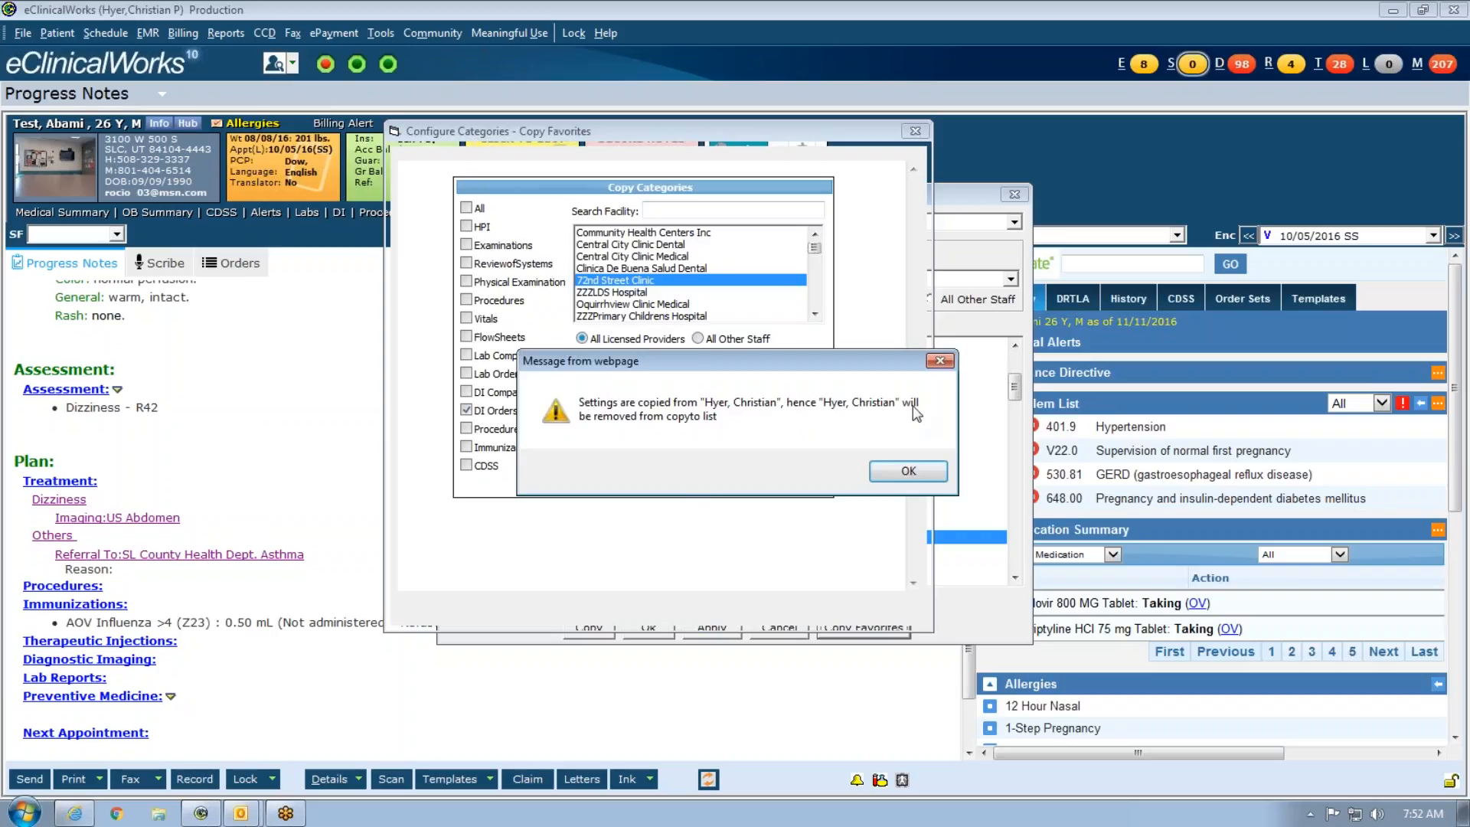
left_click(908, 471)
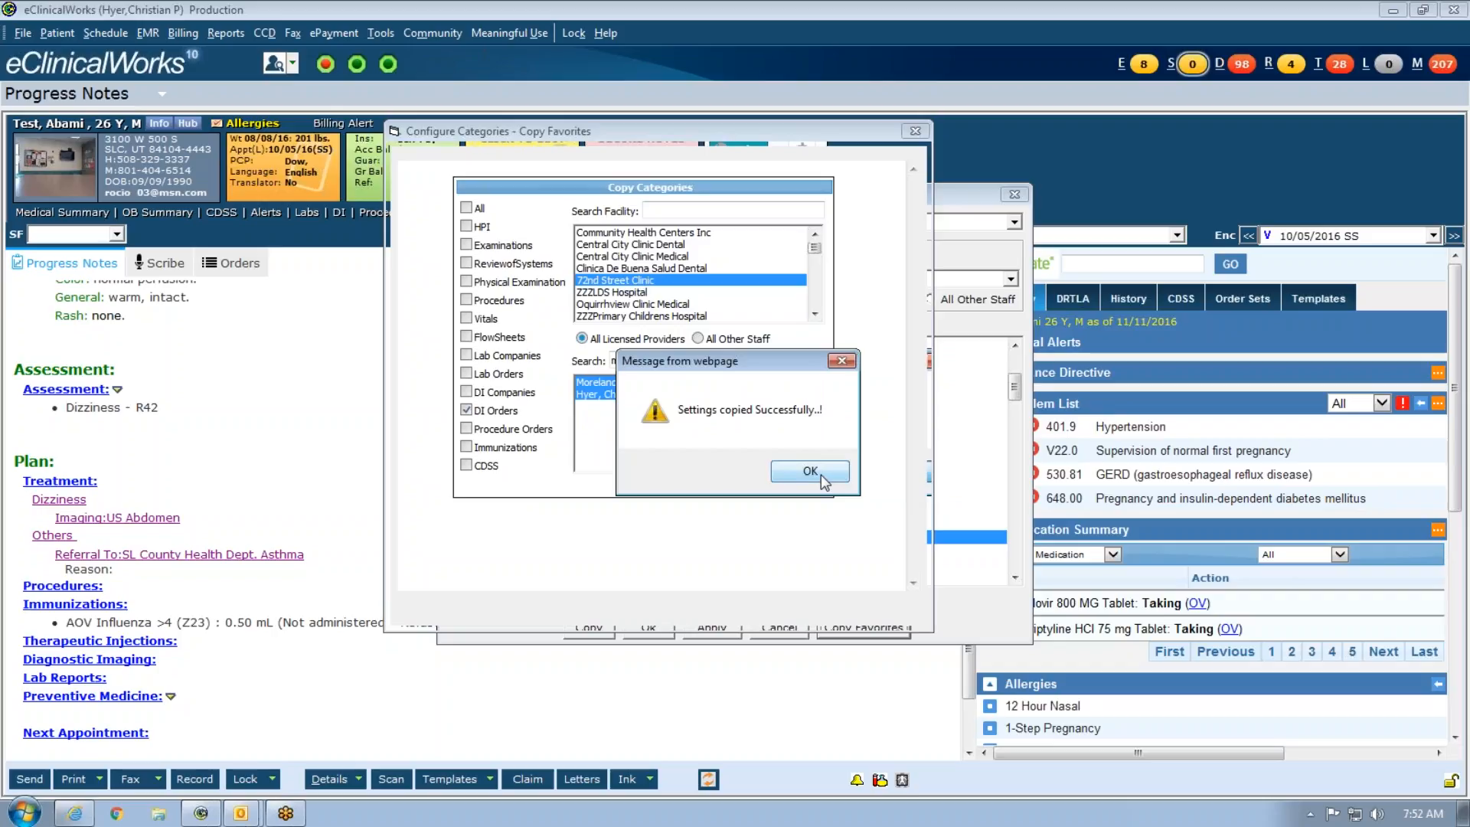
left_click(820, 475)
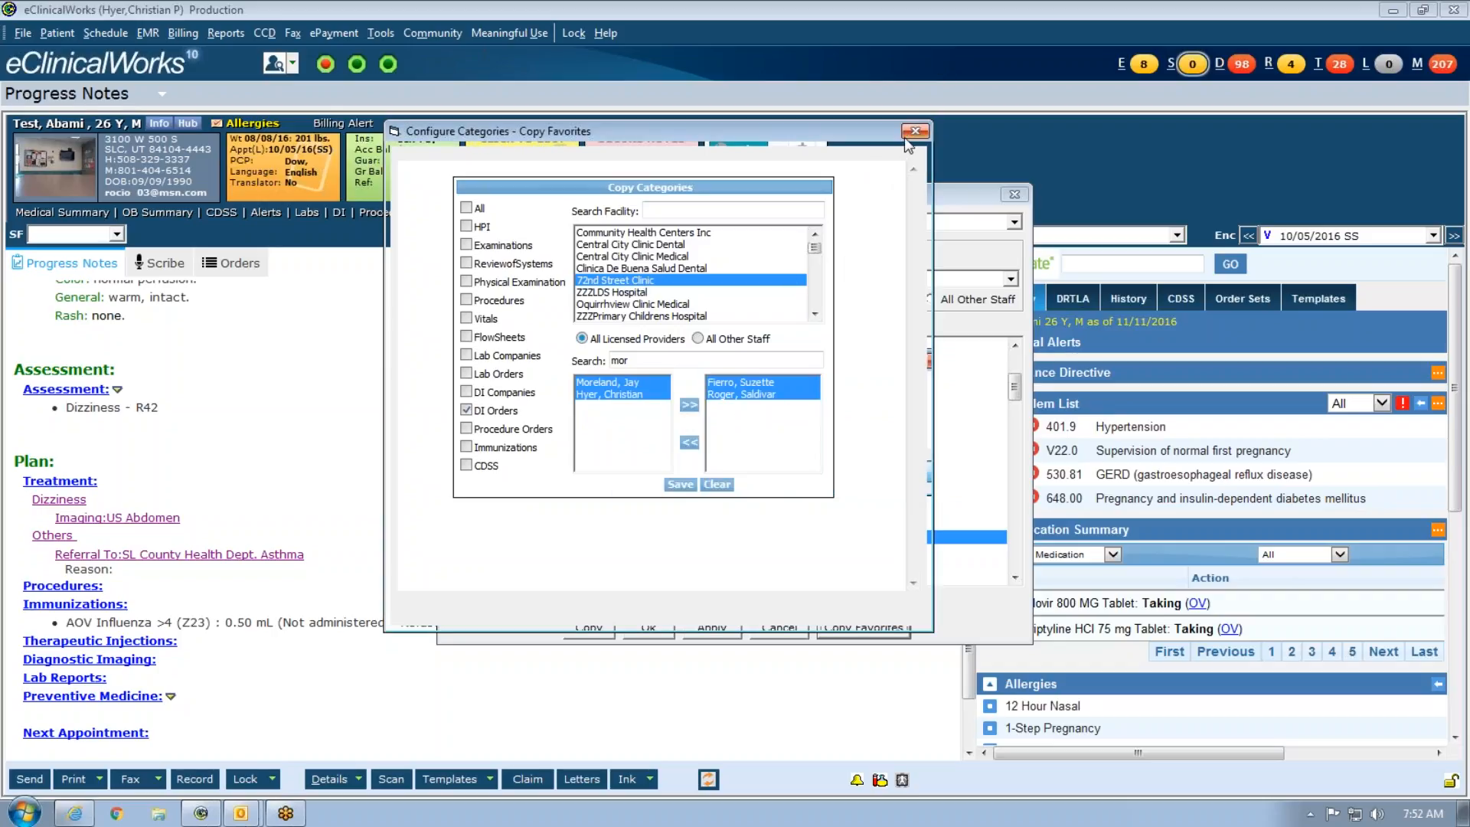
Step: Add the licensed provider found with "mor" to the recipients and save the copied DI Orders favorites again
left_click(617, 380)
left_click(689, 404)
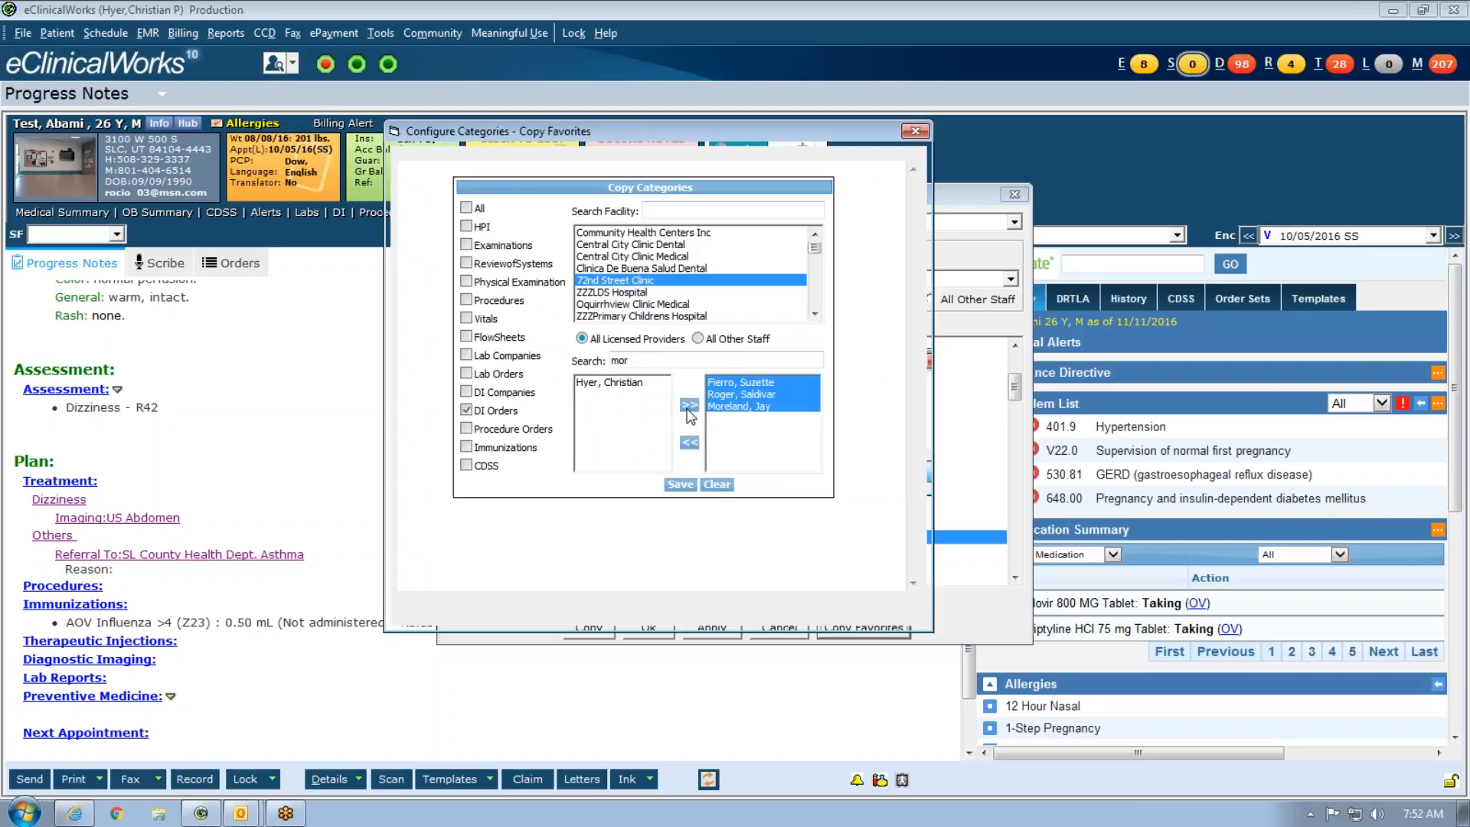
left_click(685, 489)
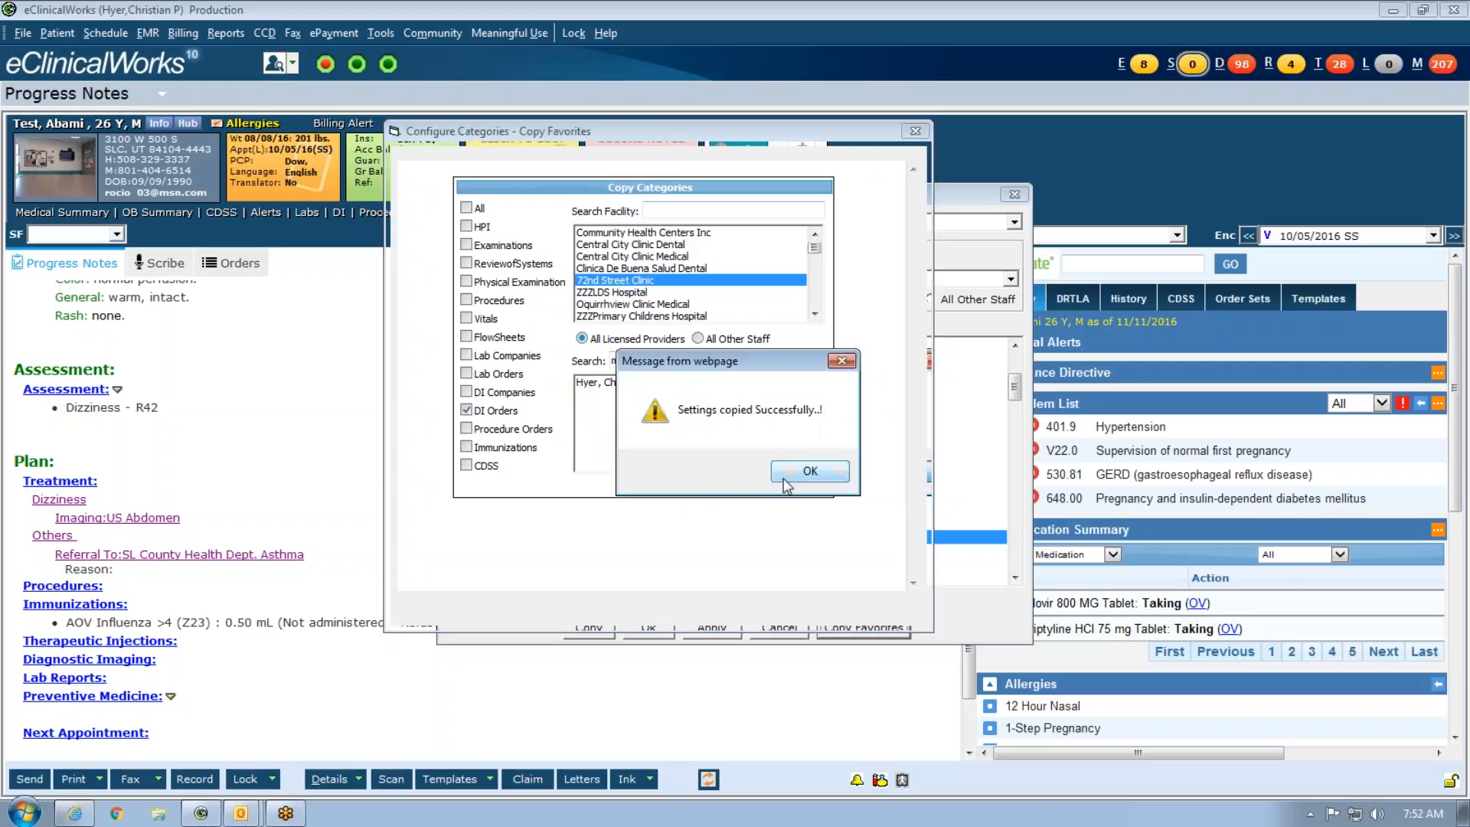
left_click(808, 471)
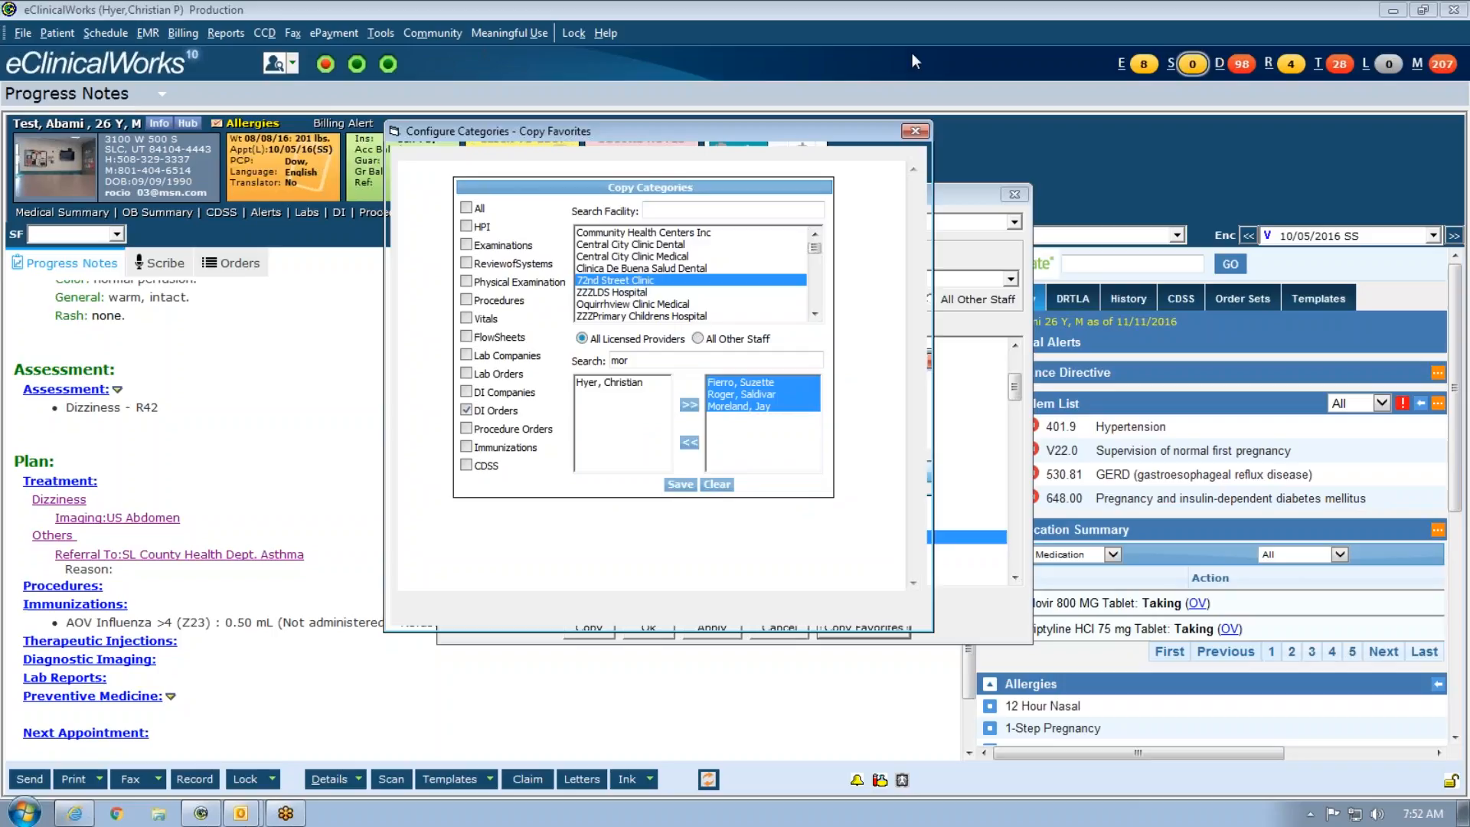
Step: Close Copy Favorites and accept the Configure Categories settings to return to the progress note
left_click(918, 133)
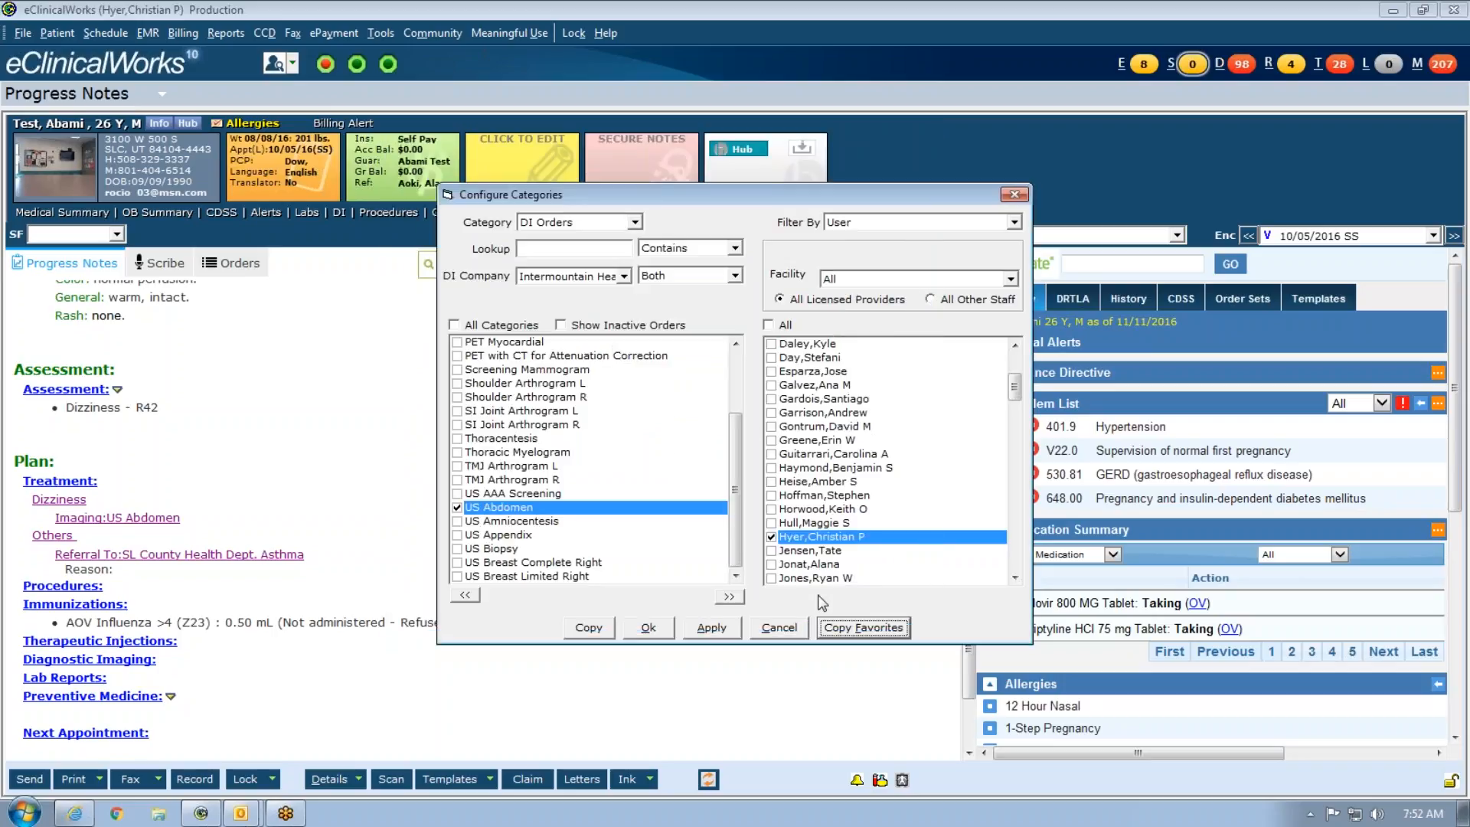
left_click(648, 629)
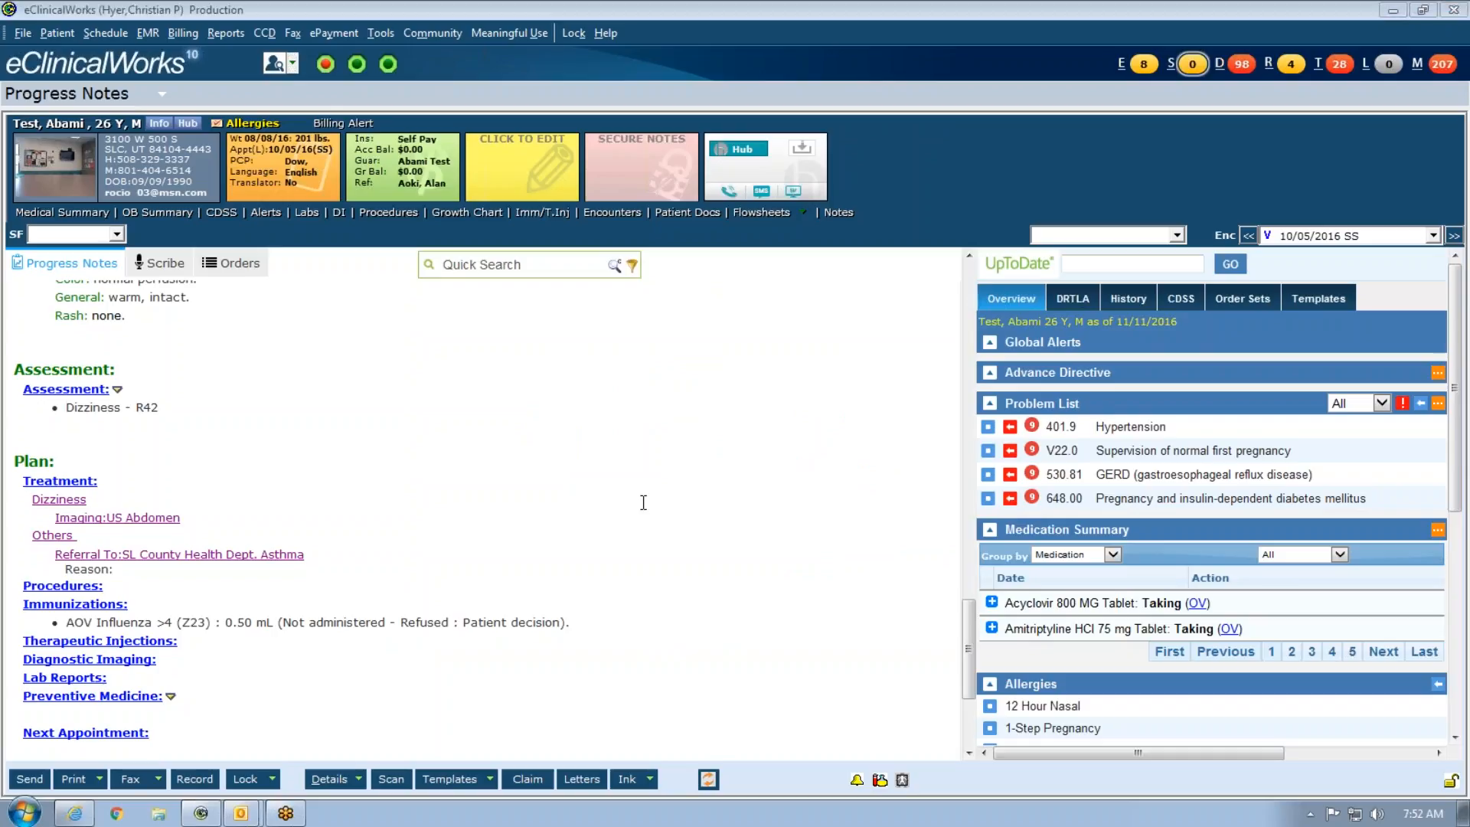
scroll(643, 502, "down", 4)
scroll(630, 617, "up", 6)
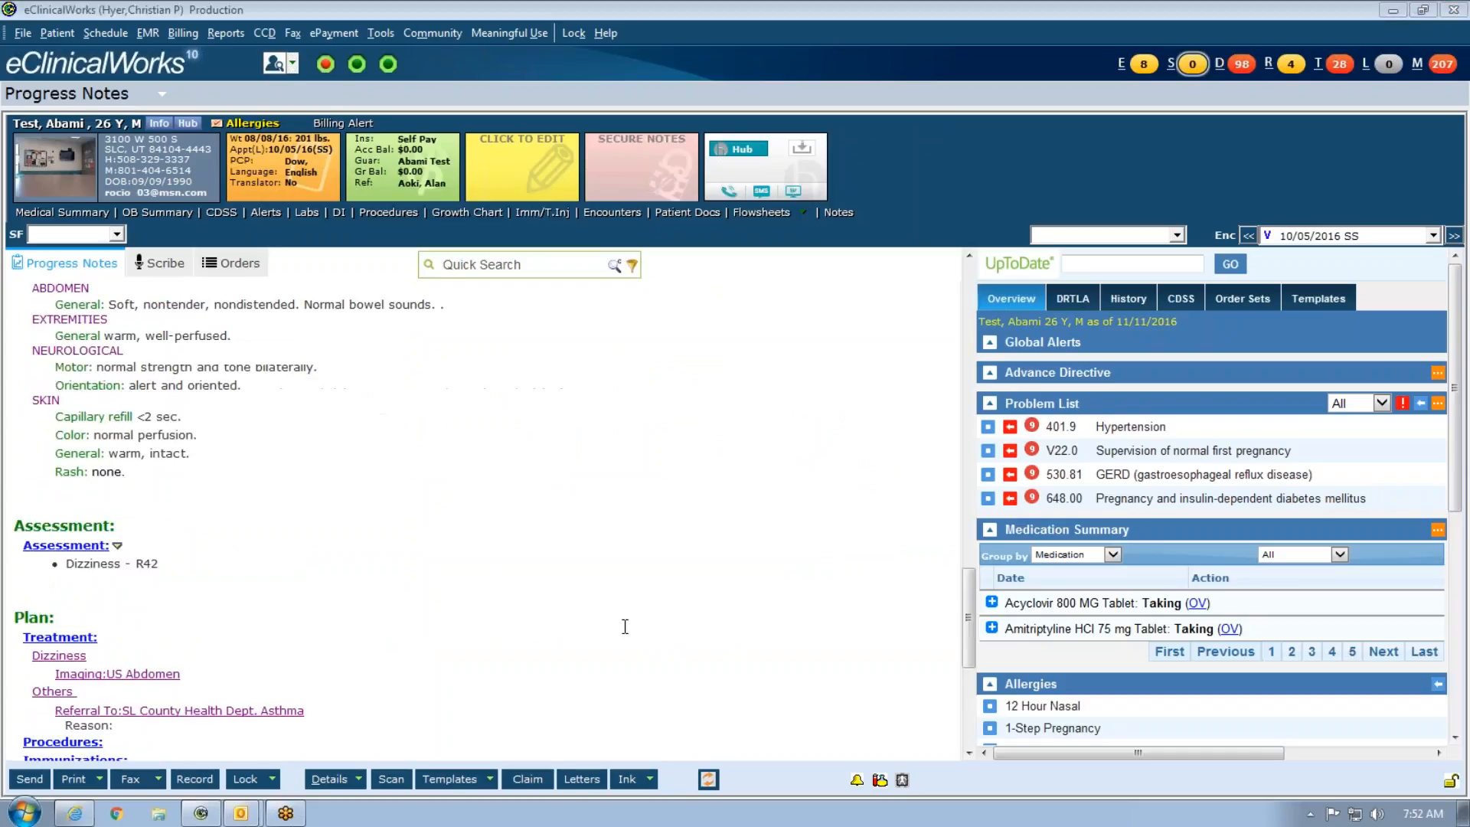
scroll(622, 628, "up", 3)
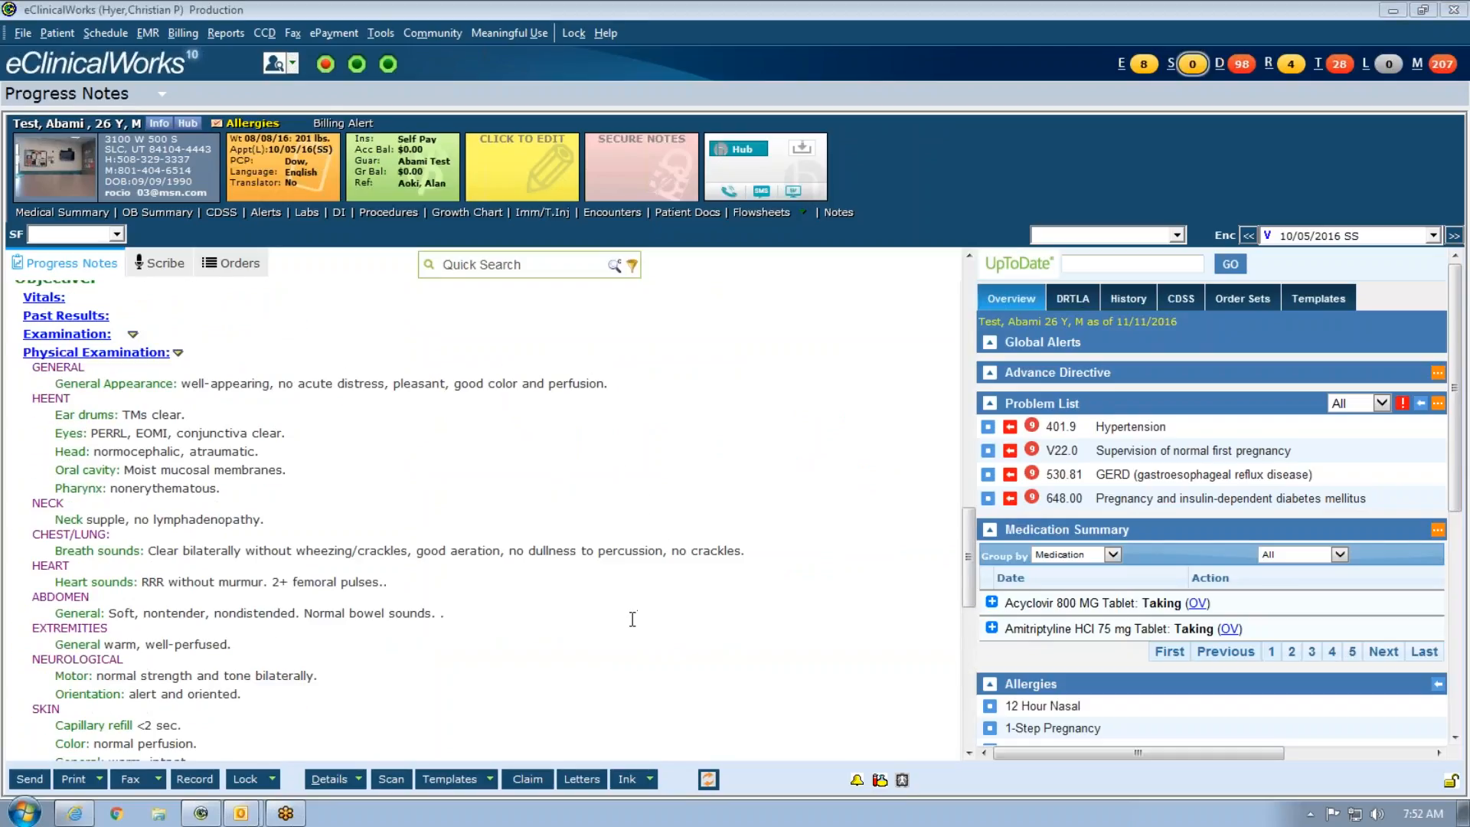
scroll(630, 619, "up", 3)
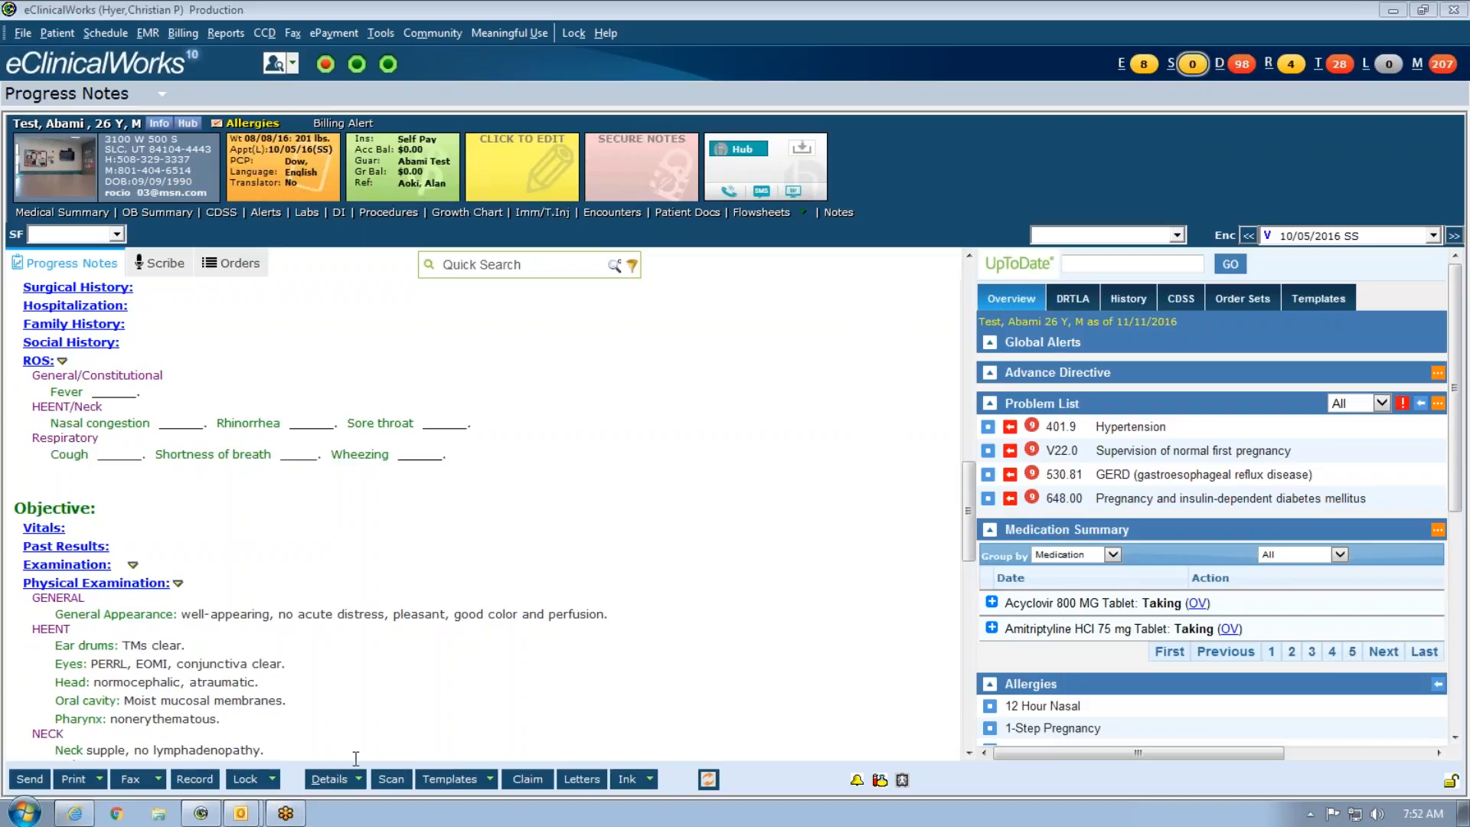
left_click(327, 779)
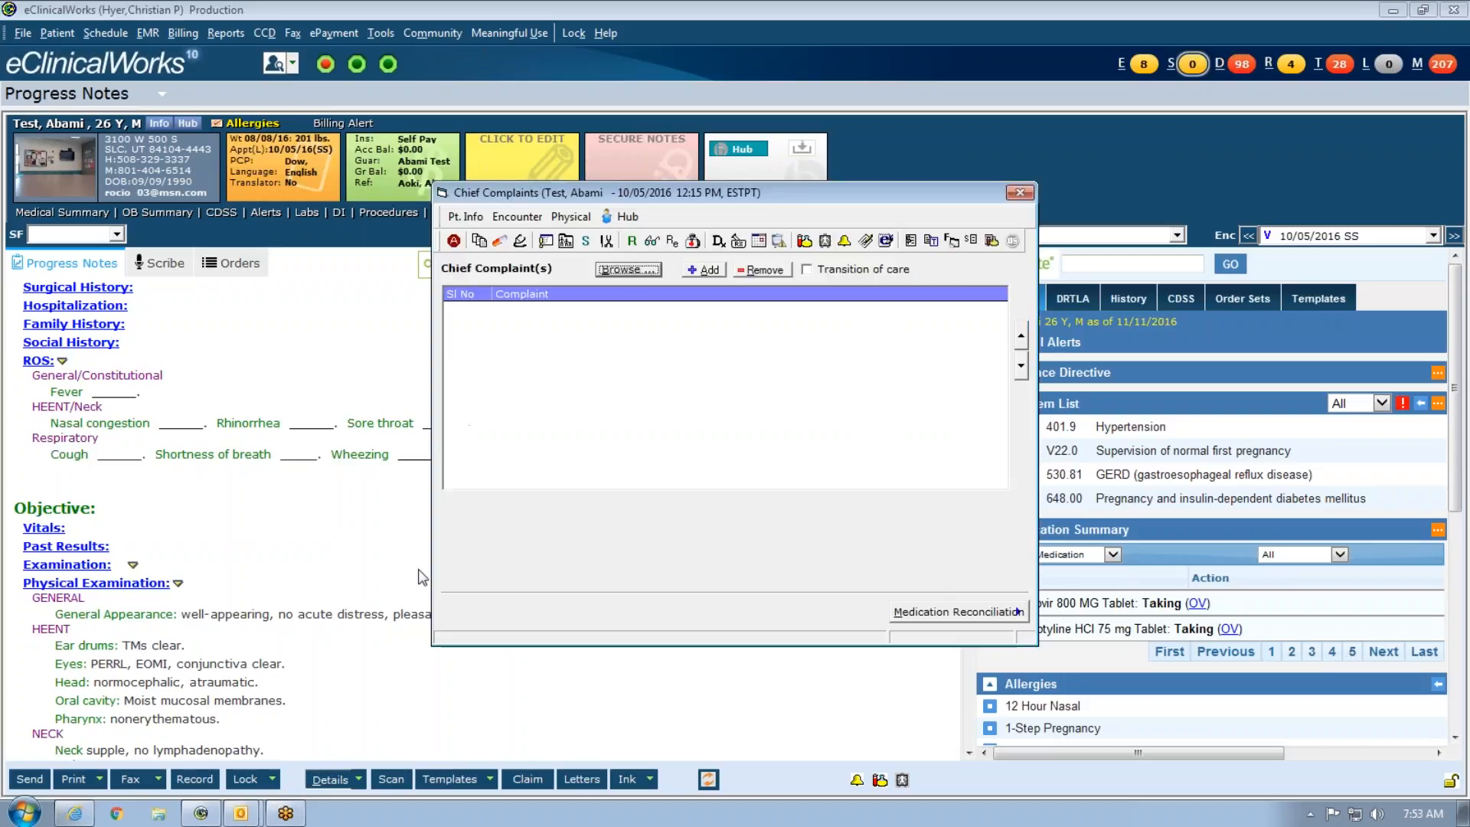
left_click(735, 243)
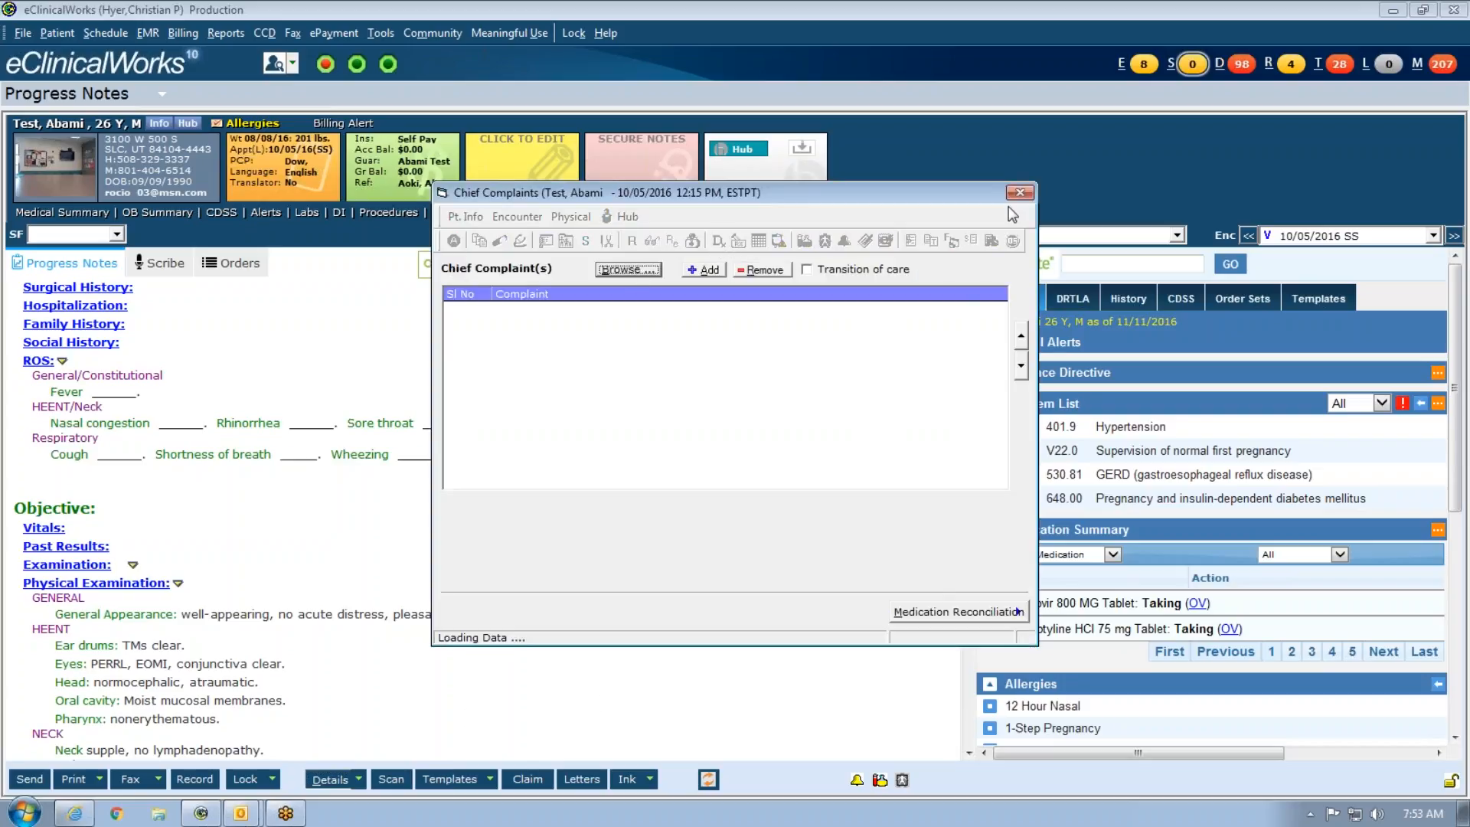
key("Escape")
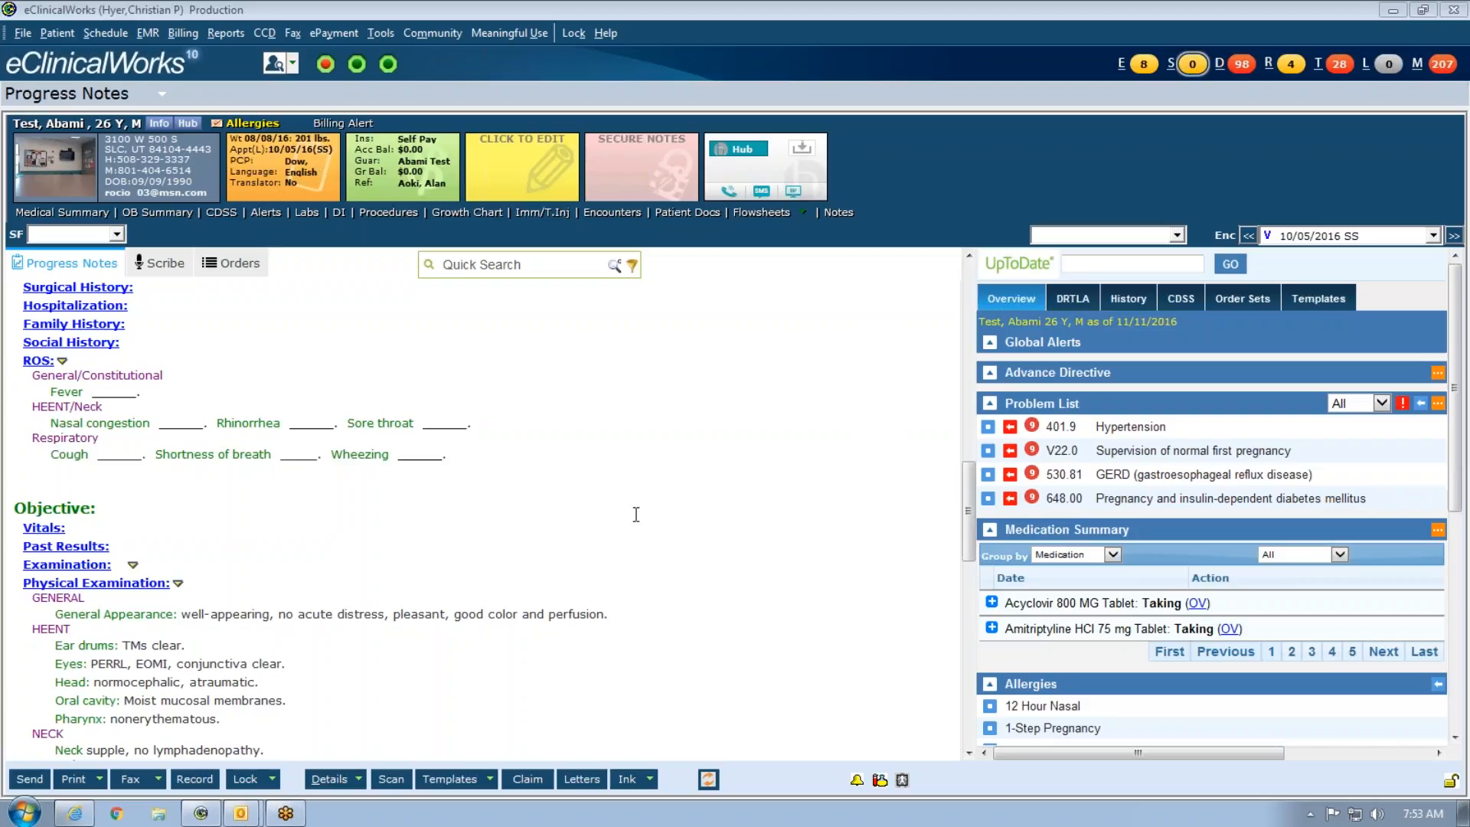
Step: Open the Configure Categories settings and look through the category types that can be configured
scroll(652, 502, "down", 5)
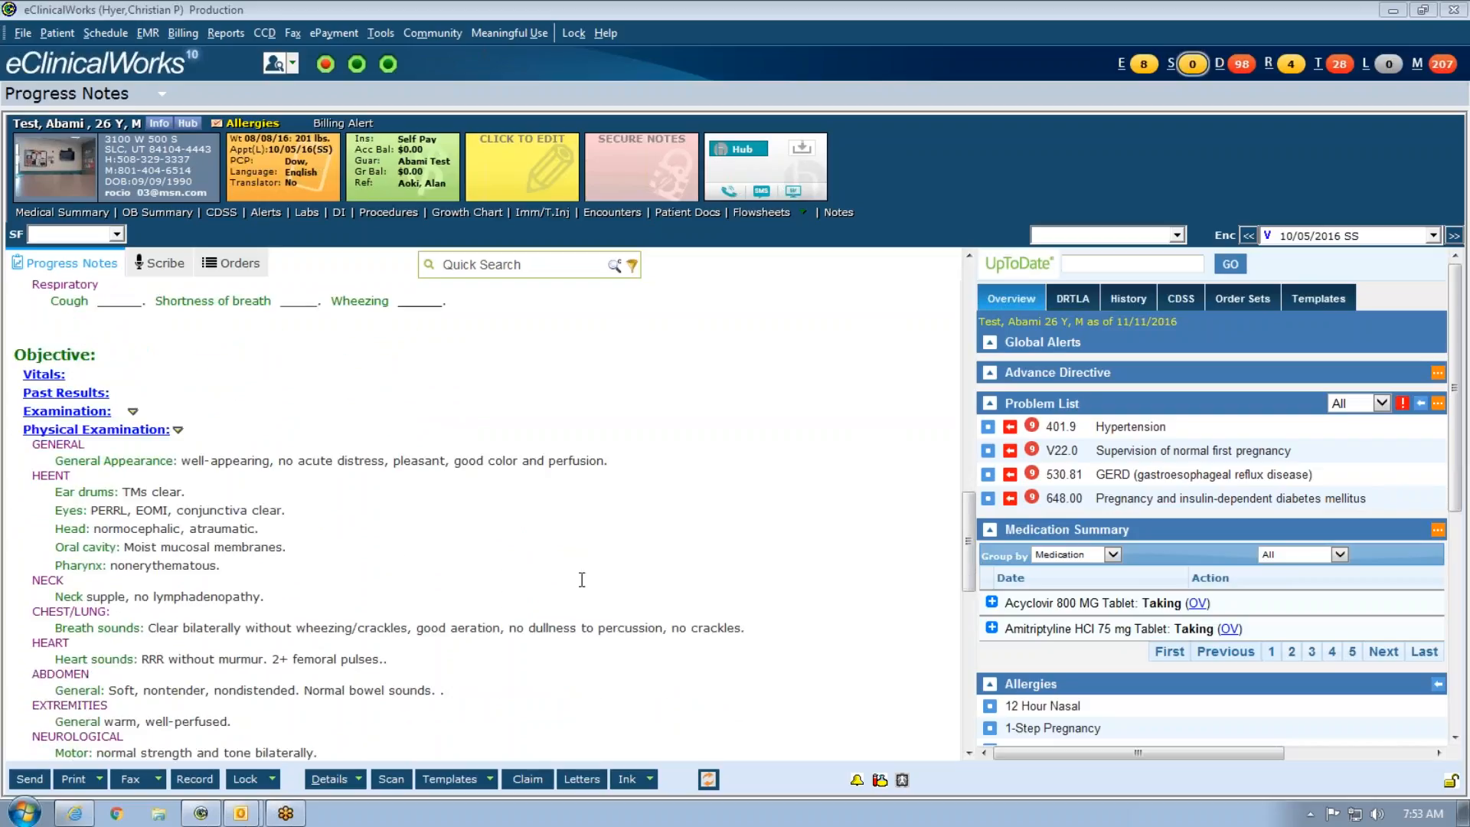
scroll(609, 573, "up", 15)
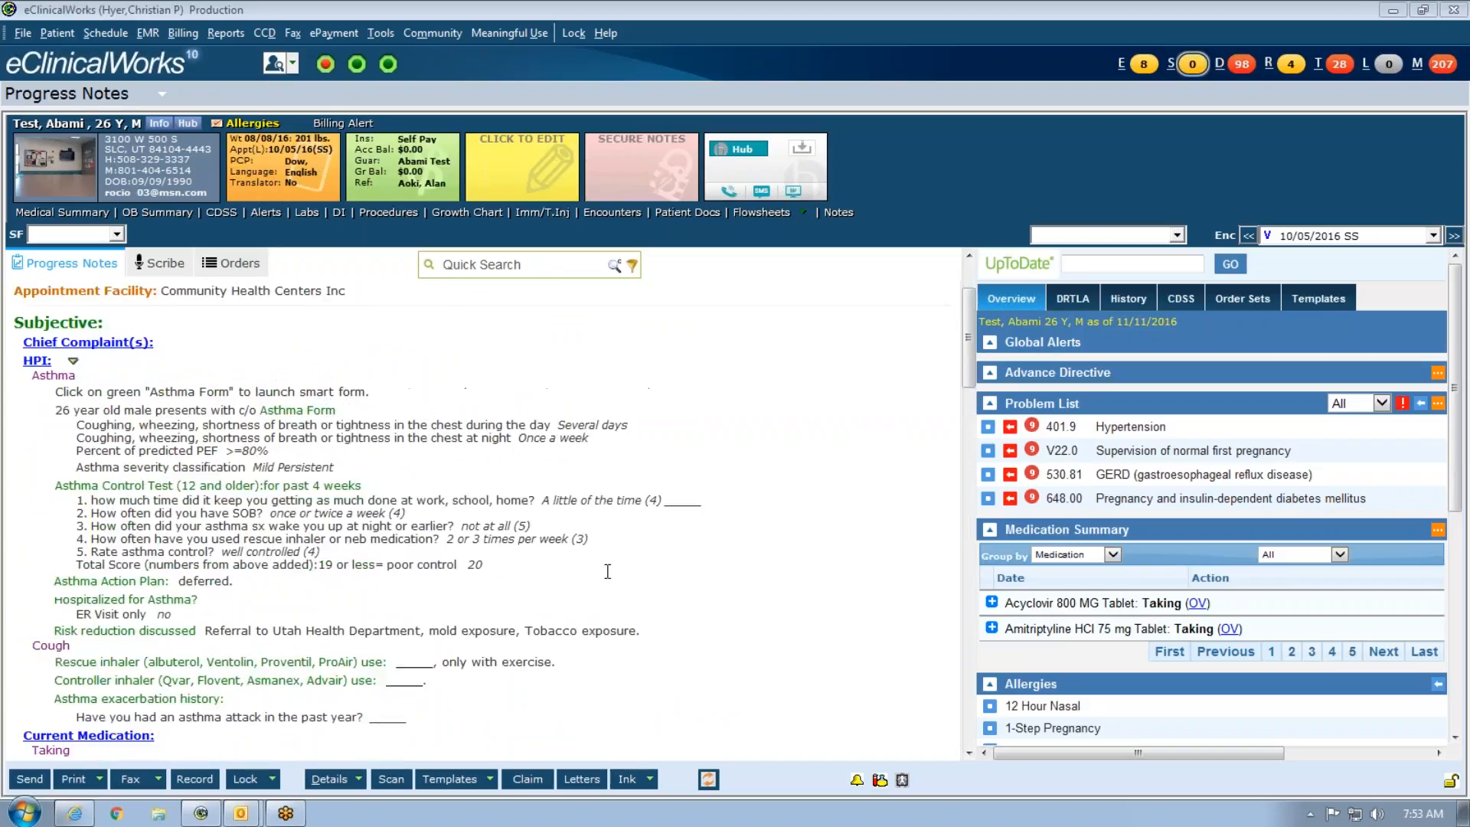
scroll(607, 571, "up", 3)
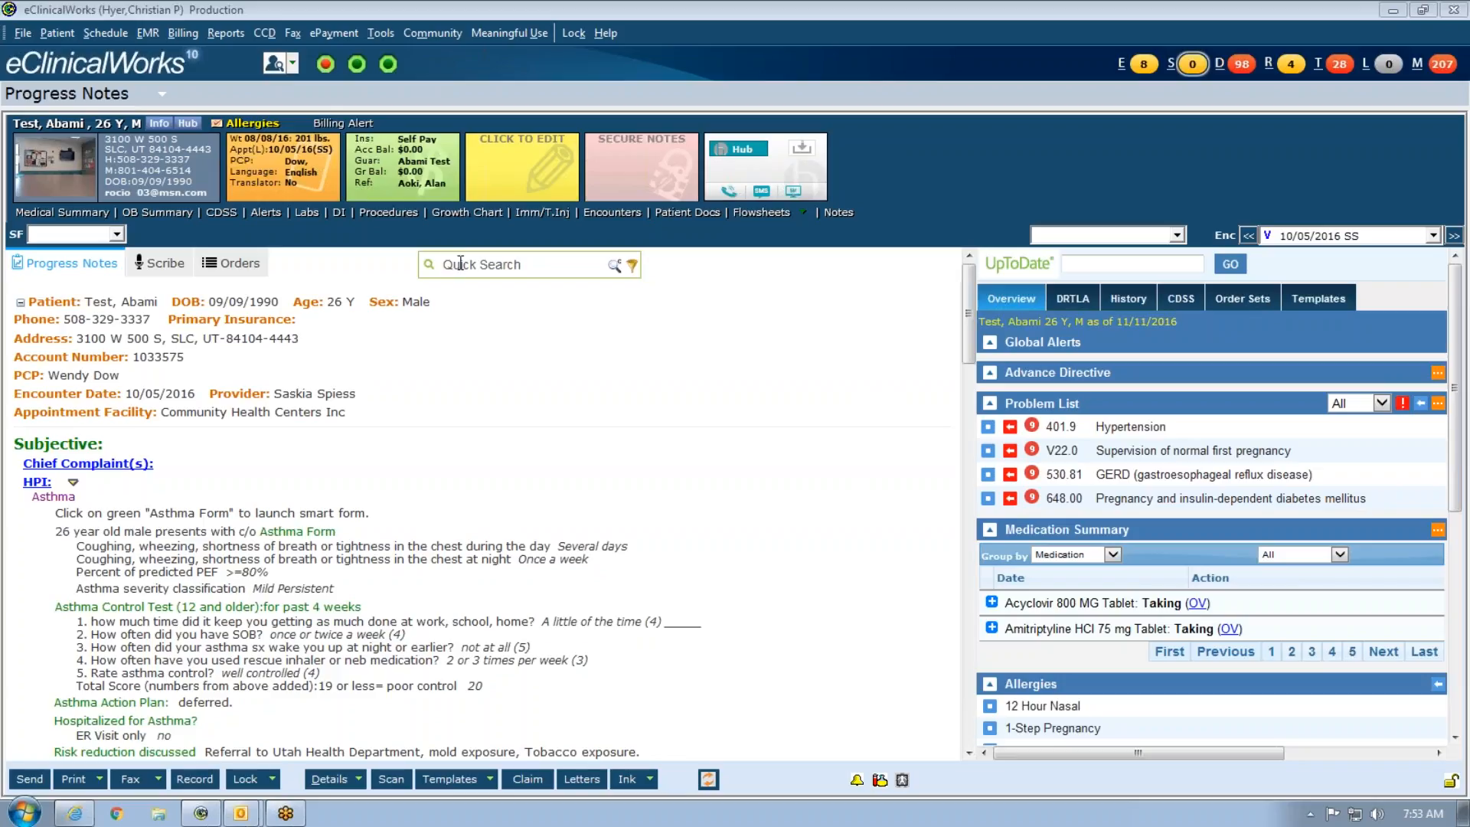
left_click(151, 33)
mouse_move(306, 152)
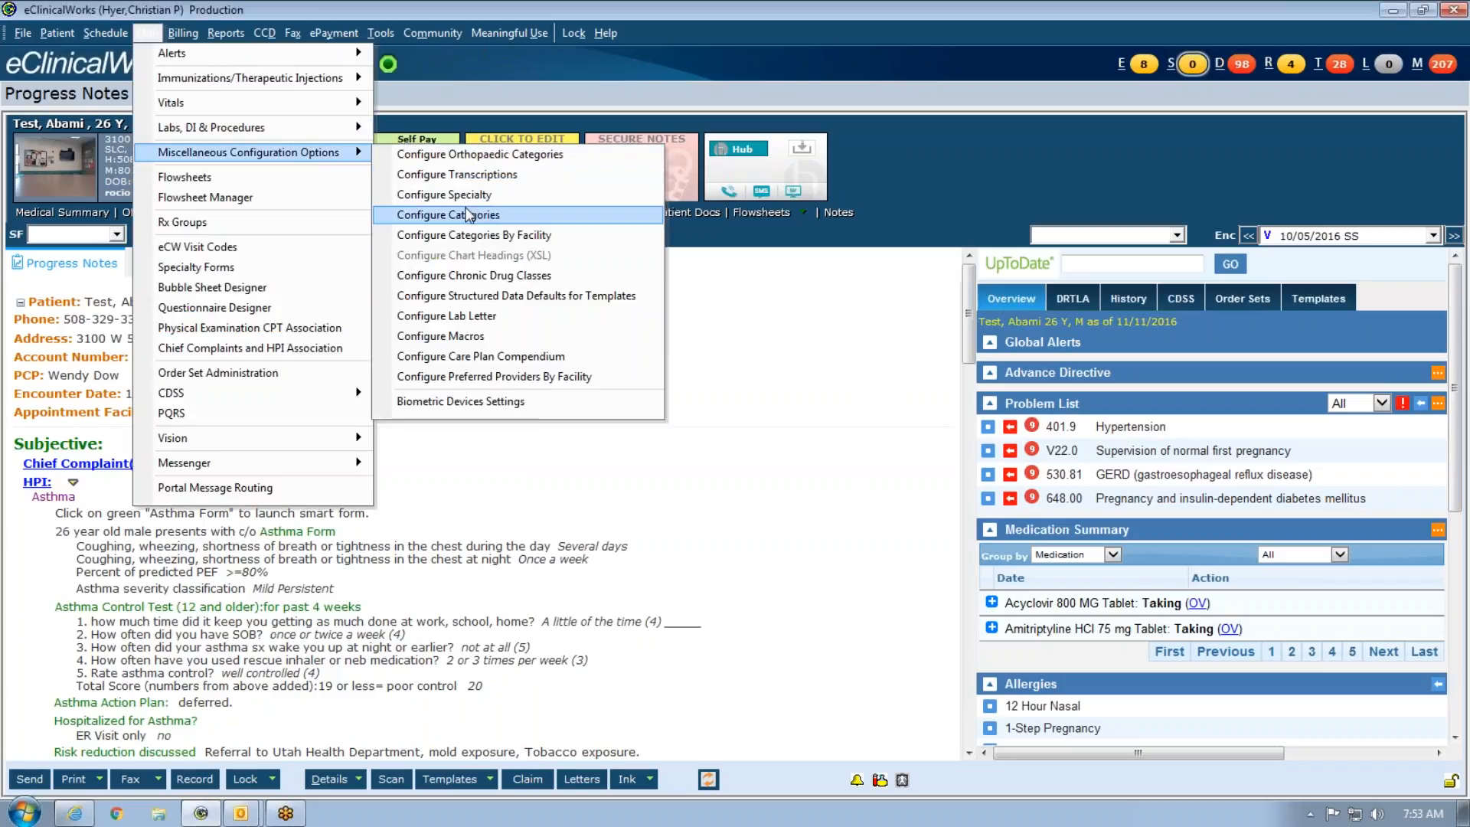
left_click(496, 215)
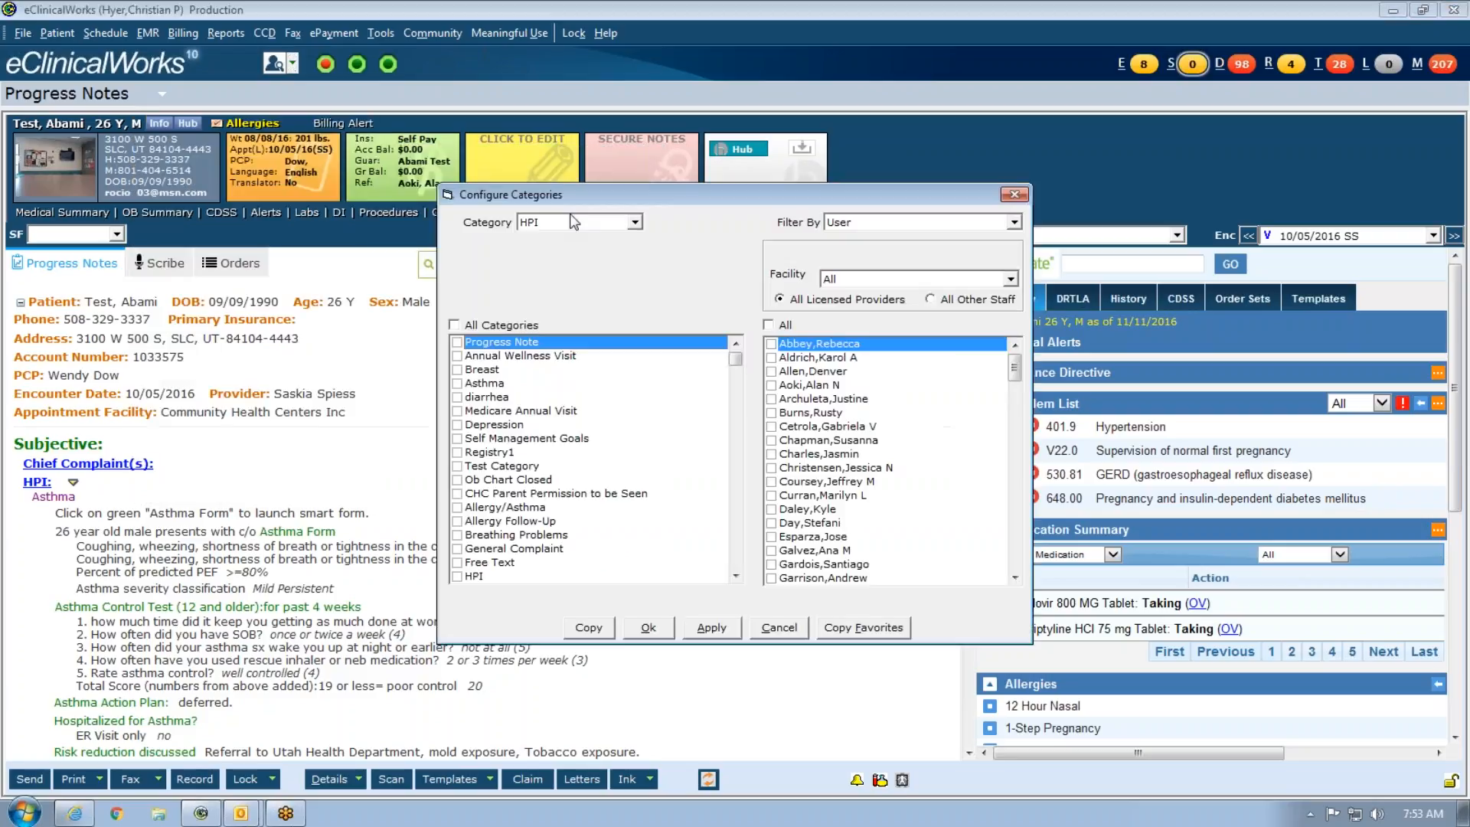
left_click(635, 222)
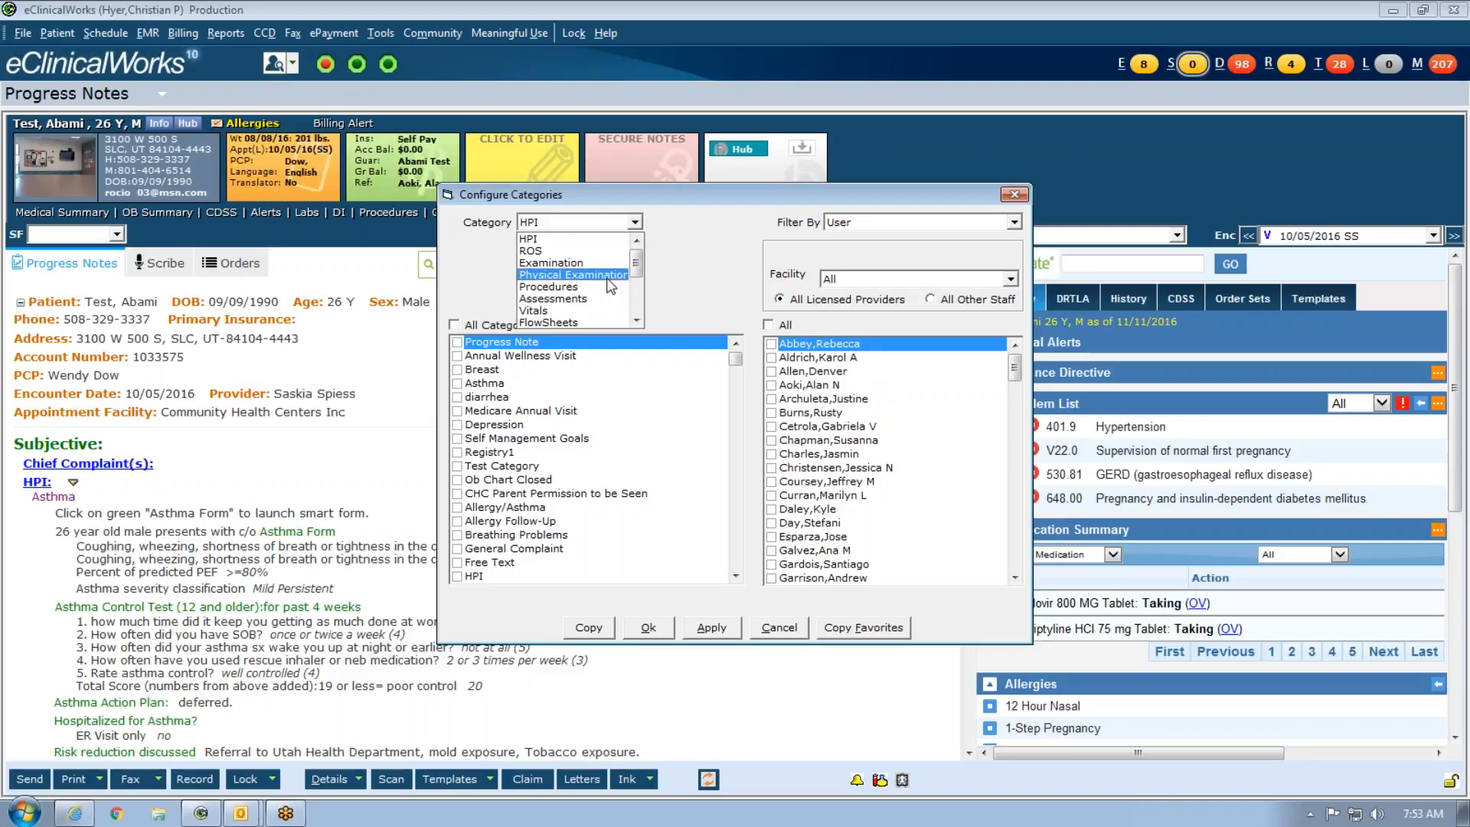
left_click(637, 322)
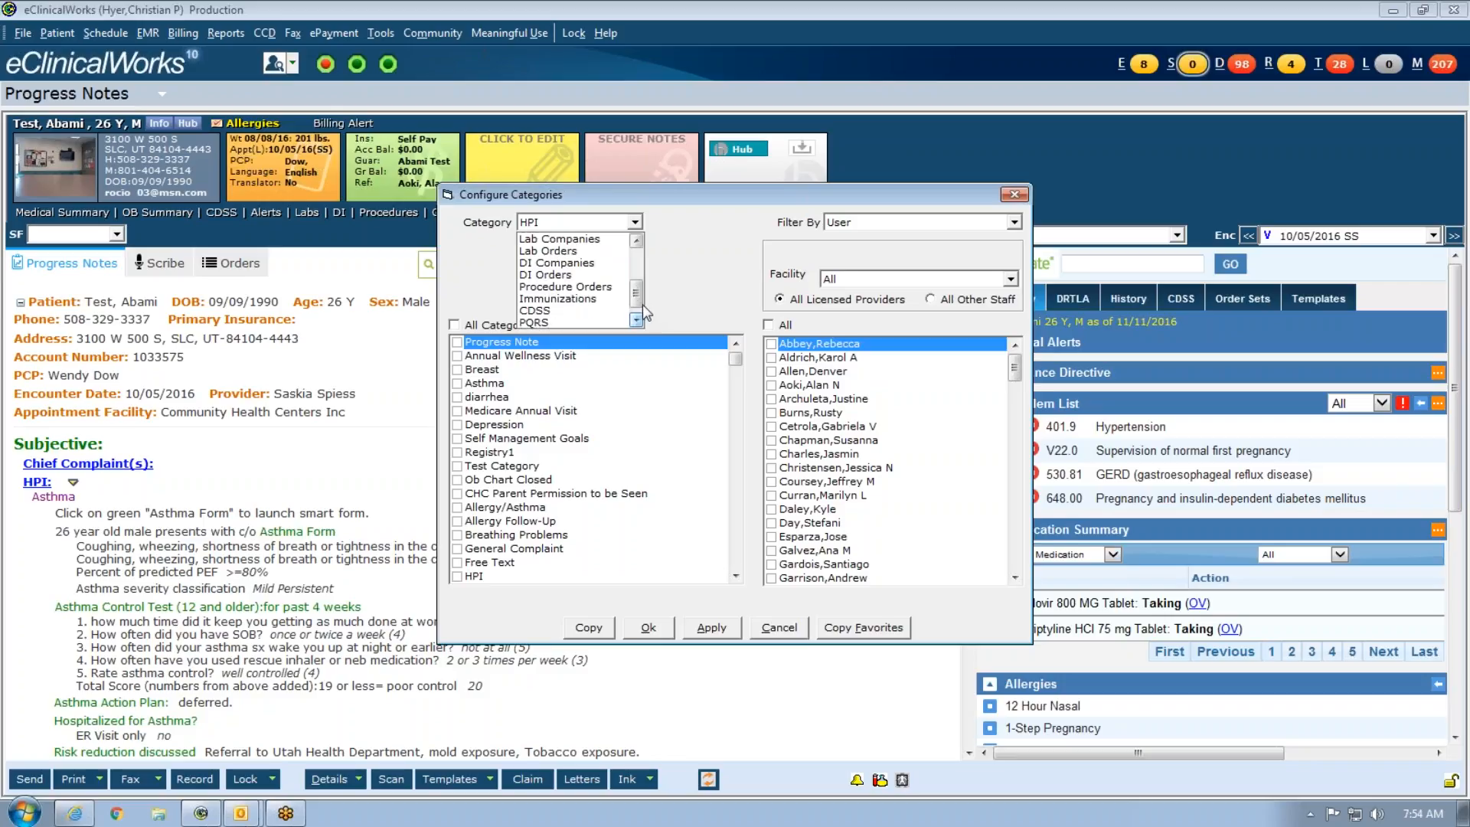
left_click_drag(637, 298, 637, 244)
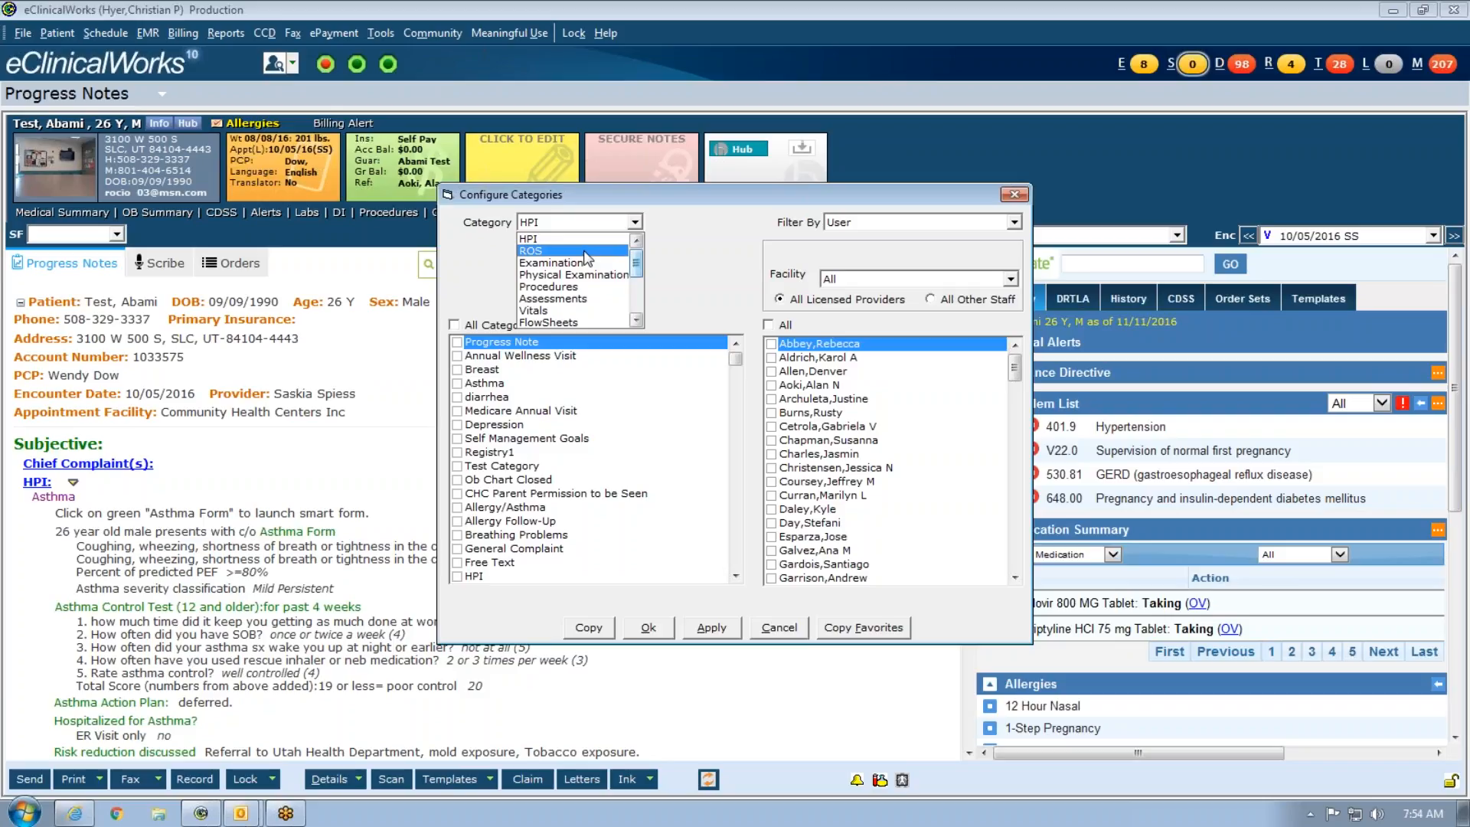
left_click(1014, 527)
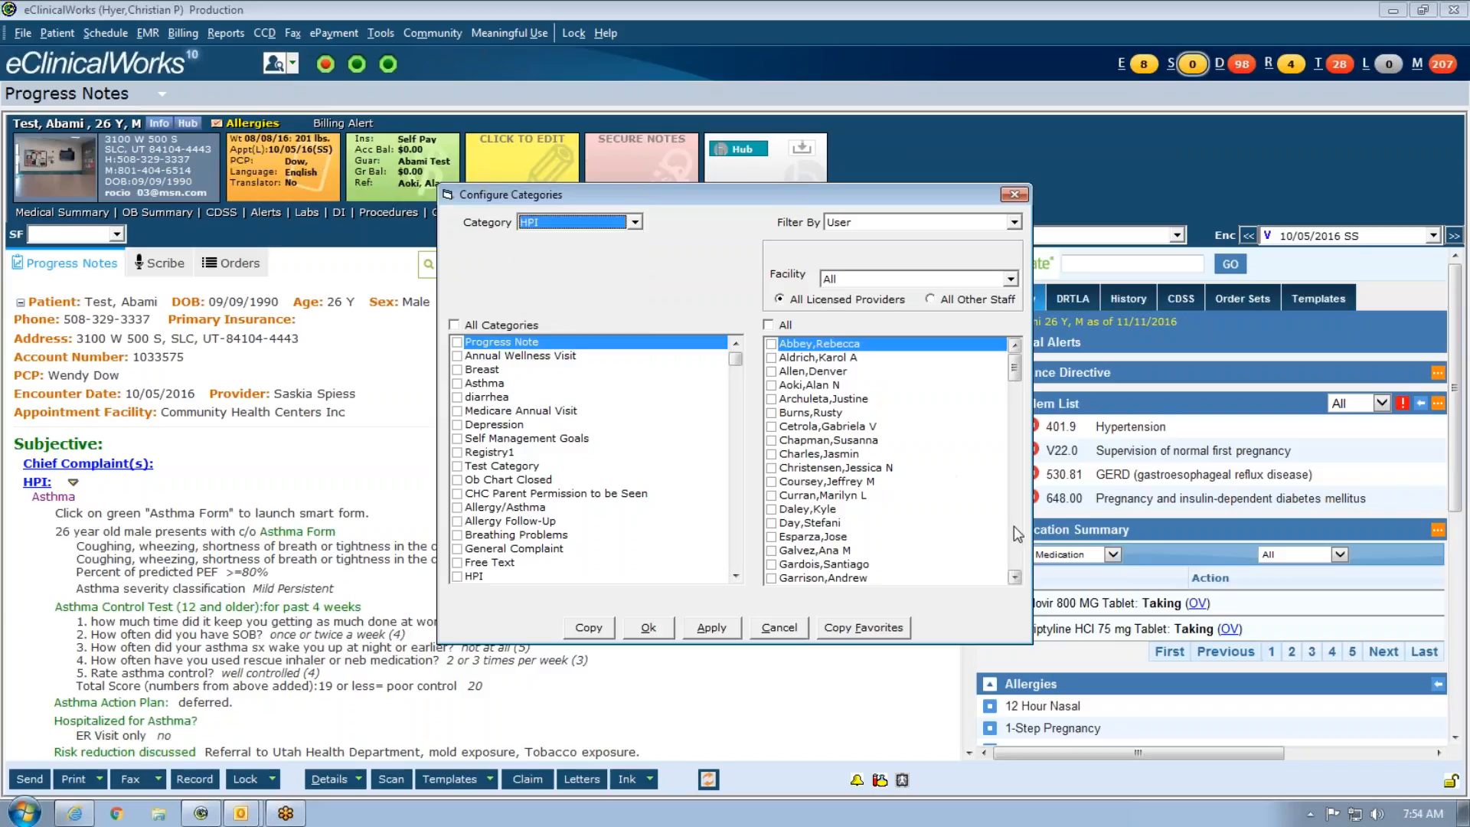
Step: Examine the Examination and Physical Examination categories and browse the list of licensed providers
left_click(635, 223)
left_click(604, 251)
left_click(1015, 577)
left_click(1014, 578)
scroll(551, 416, "down", 2)
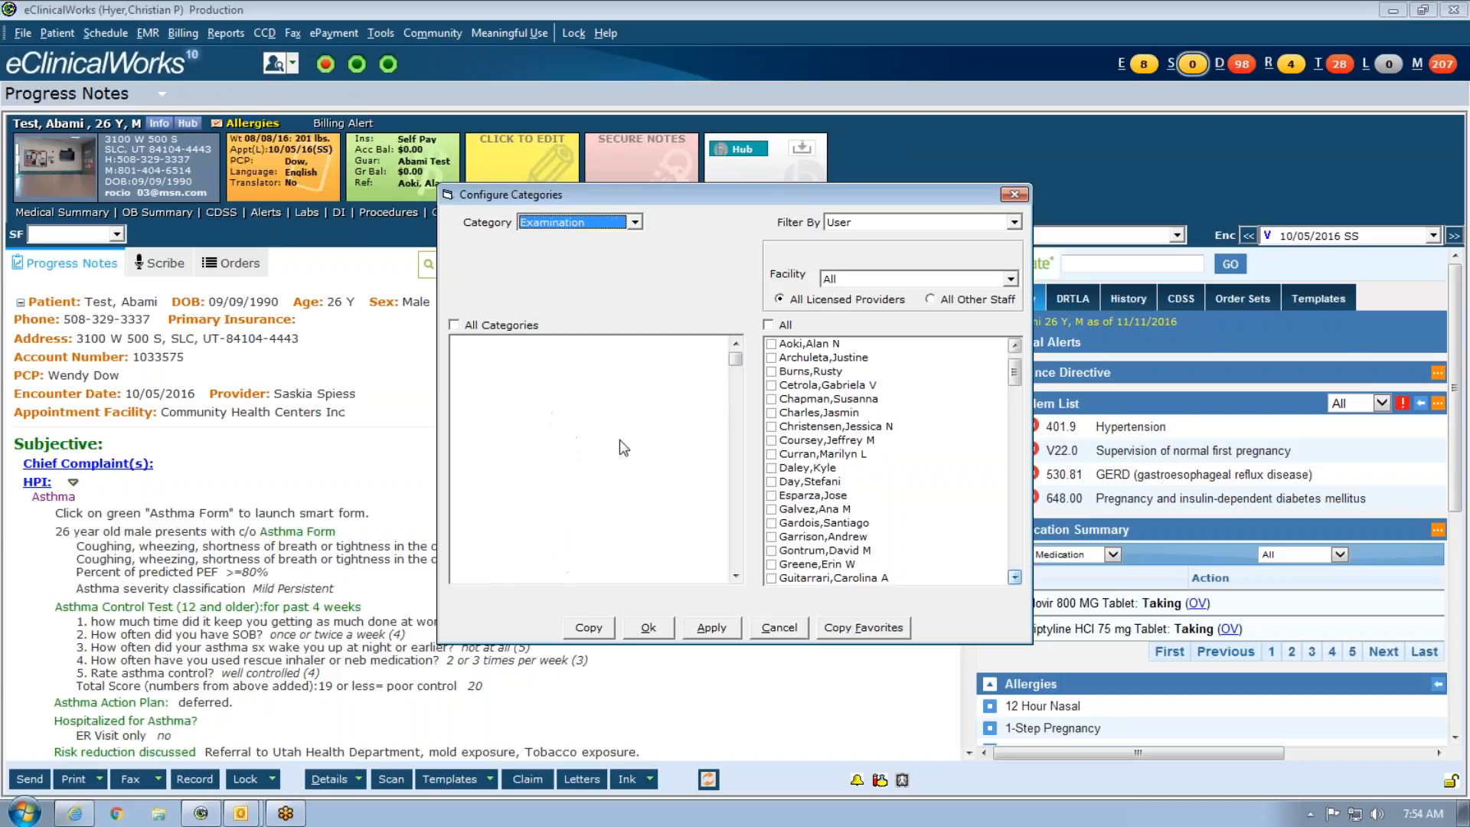
left_click_drag(733, 405, 762, 484)
left_click(1012, 556)
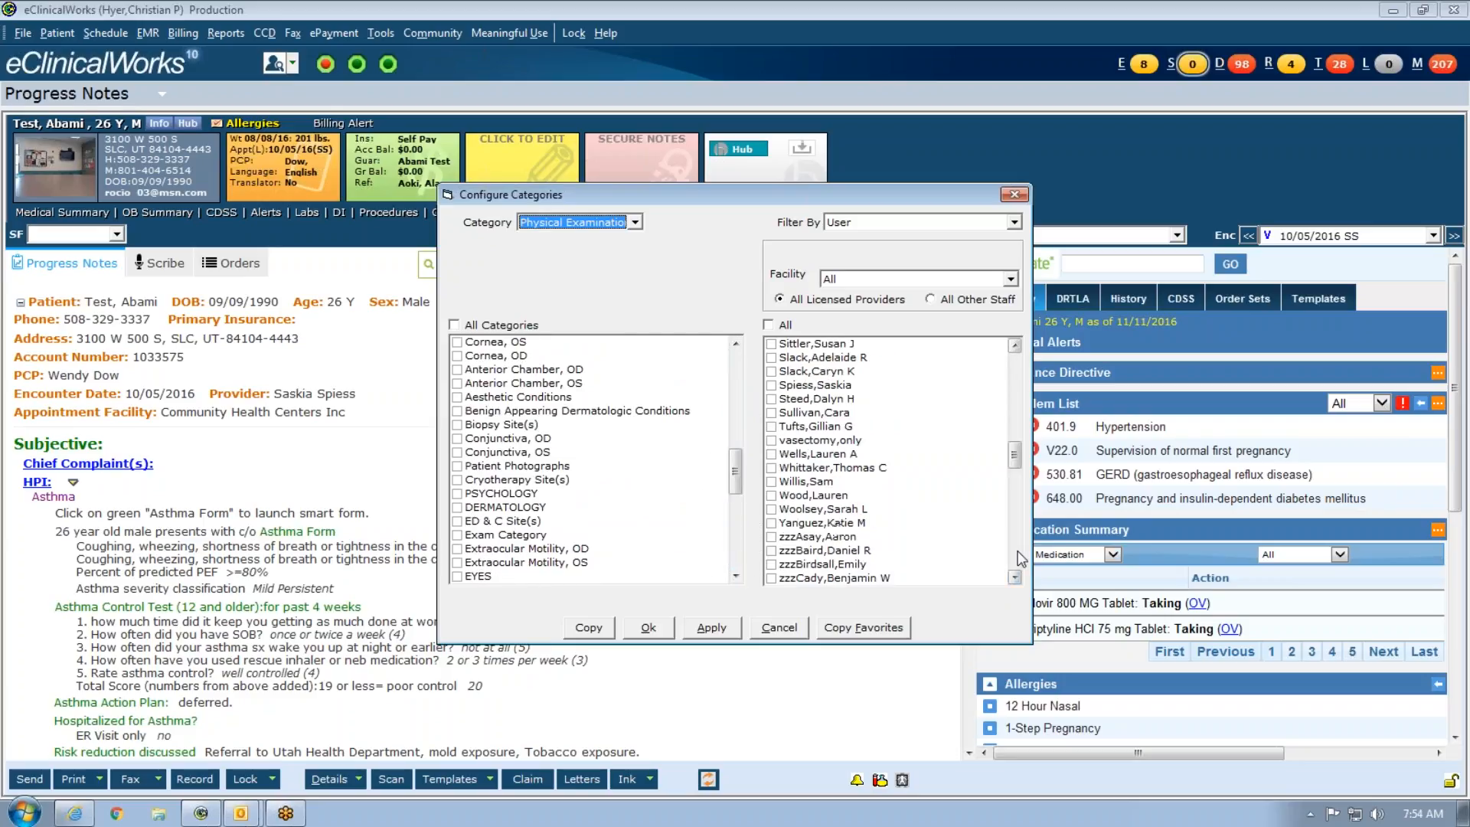
left_click(1015, 345)
left_click(1015, 345)
left_click(1014, 346)
left_click(1014, 346)
left_click(1014, 345)
left_click(1014, 345)
left_click(1014, 345)
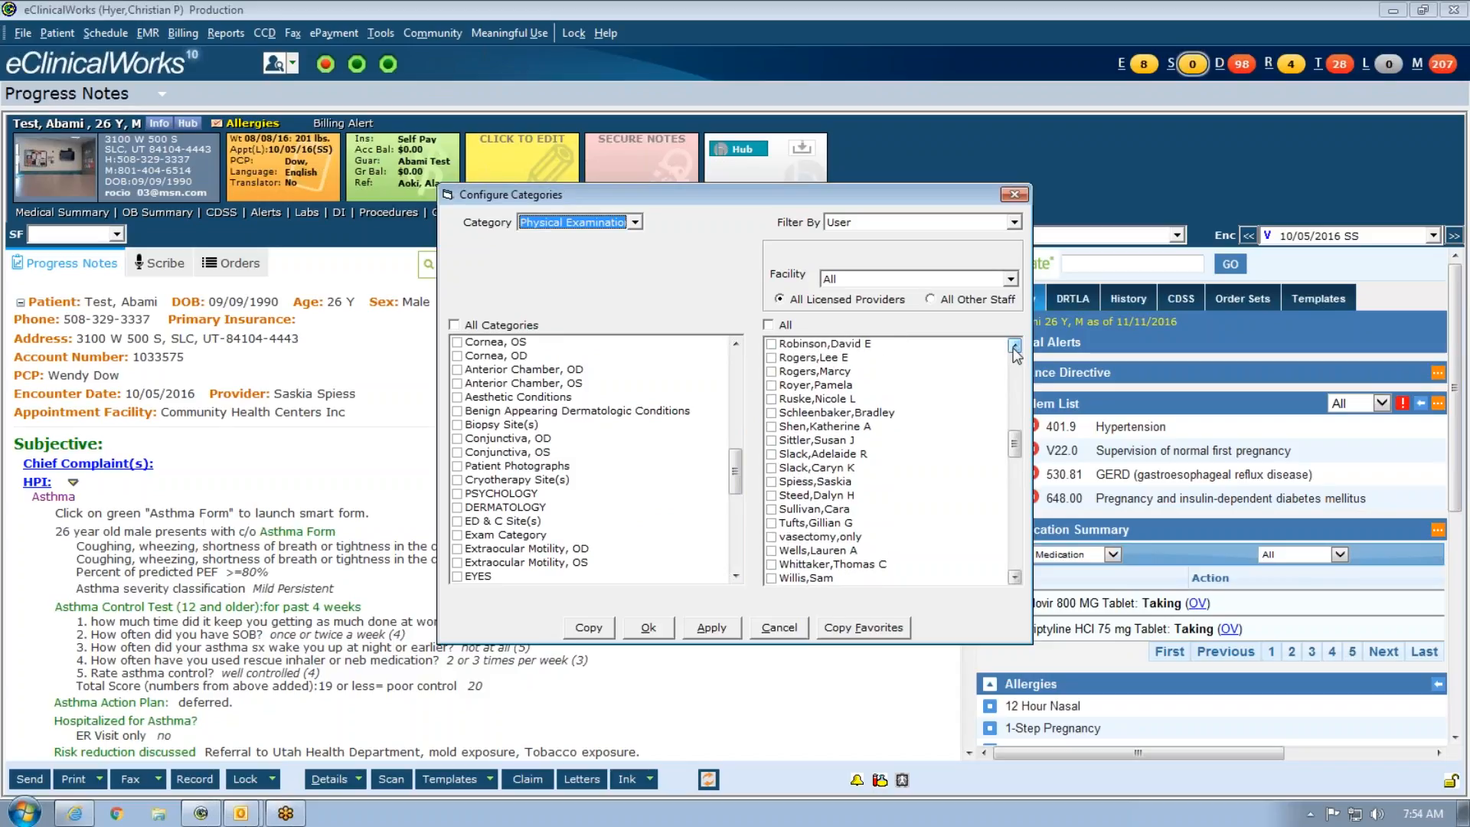
Step: Set the category type to ROS and select the licensed provider whose surname begins with "Mor"
scroll(783, 515, "up", 1)
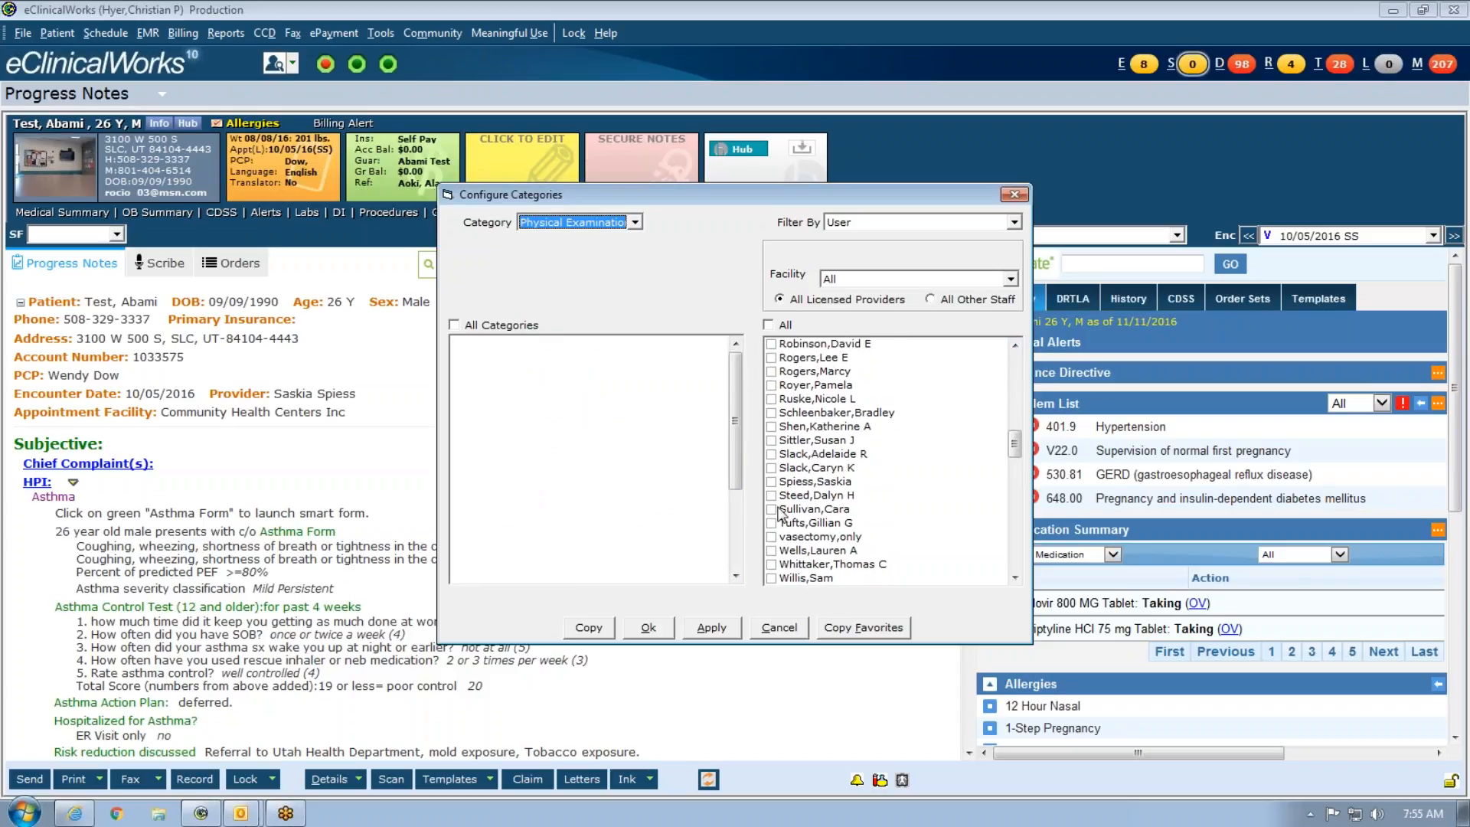
left_click(1014, 389)
left_click(1014, 382)
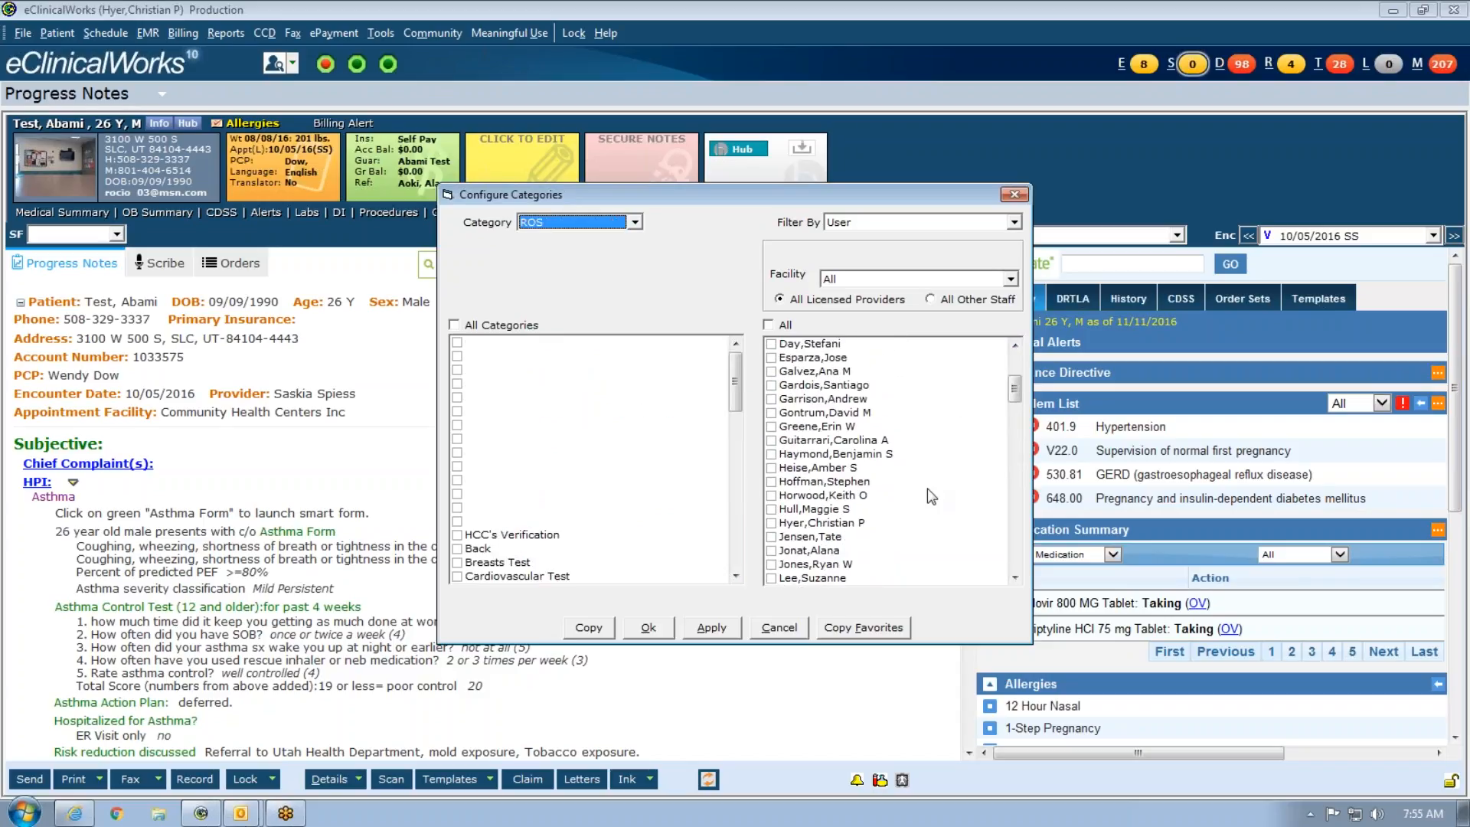
scroll(1018, 582, "down", 3)
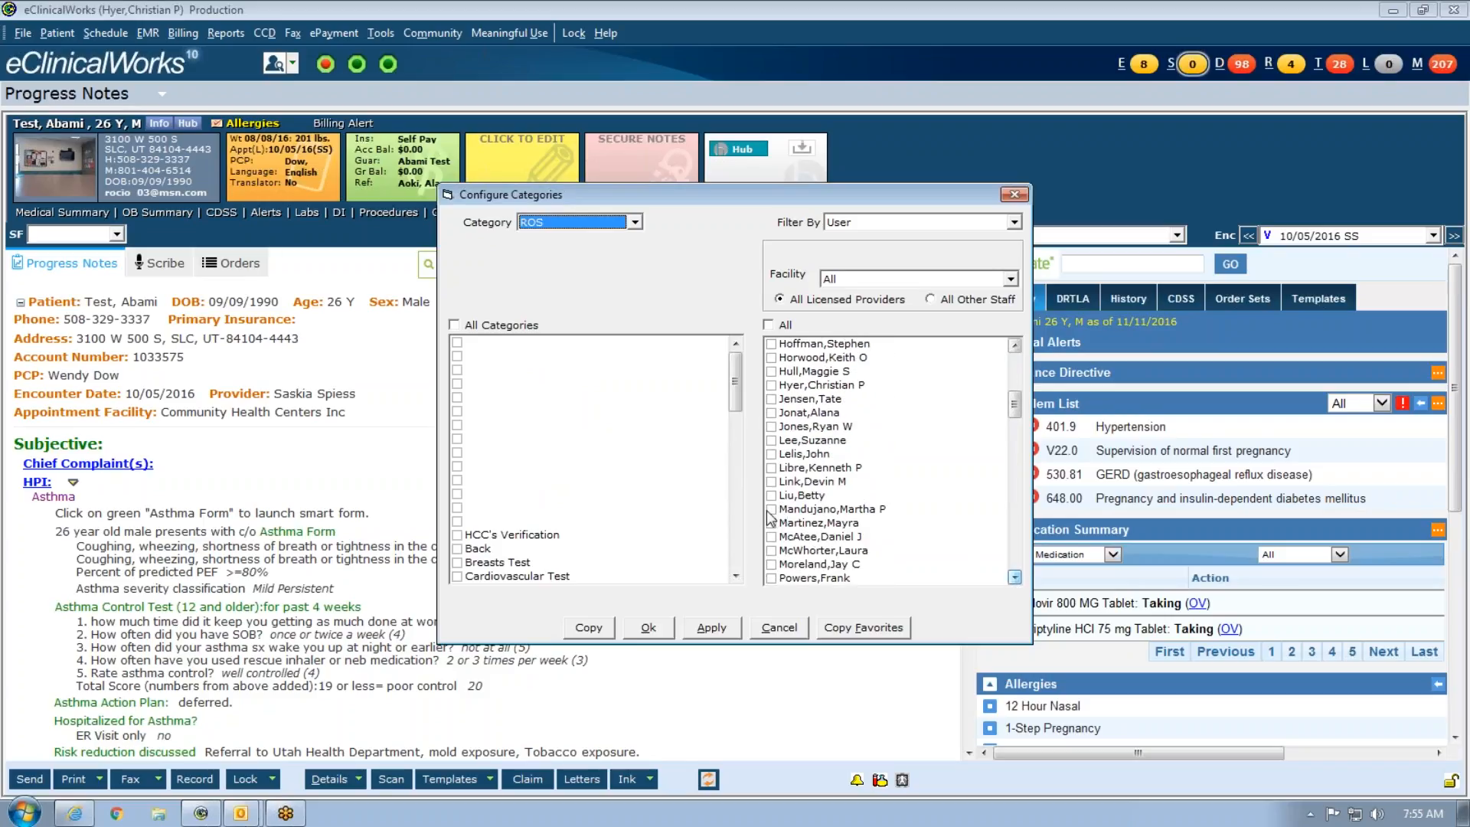
left_click(771, 565)
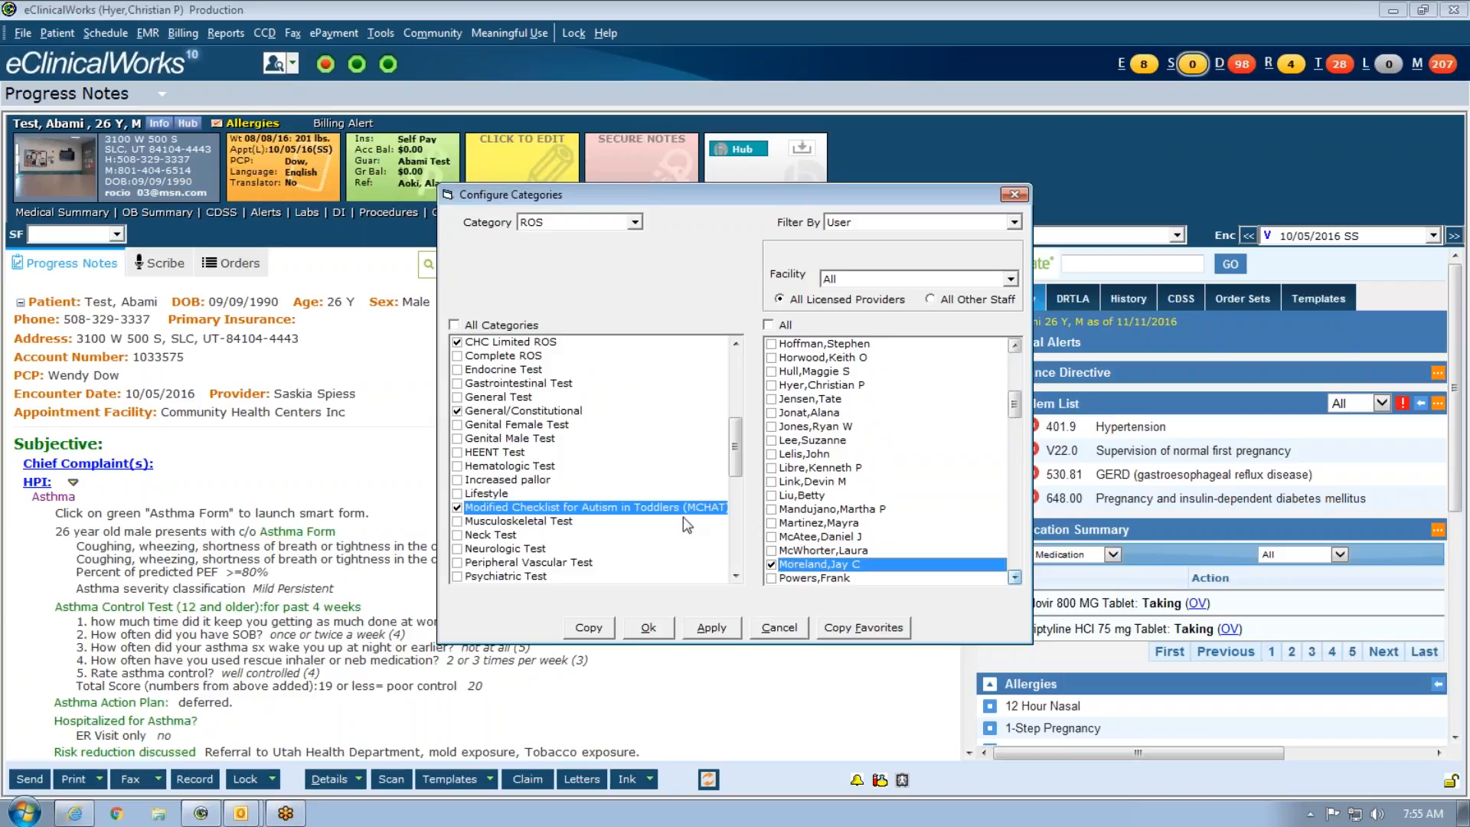
Step: Review the selected provider's ROS categories and disable Cancer Self-Management Goals
left_click_drag(735, 463, 735, 459)
scroll(735, 459, "up", 2)
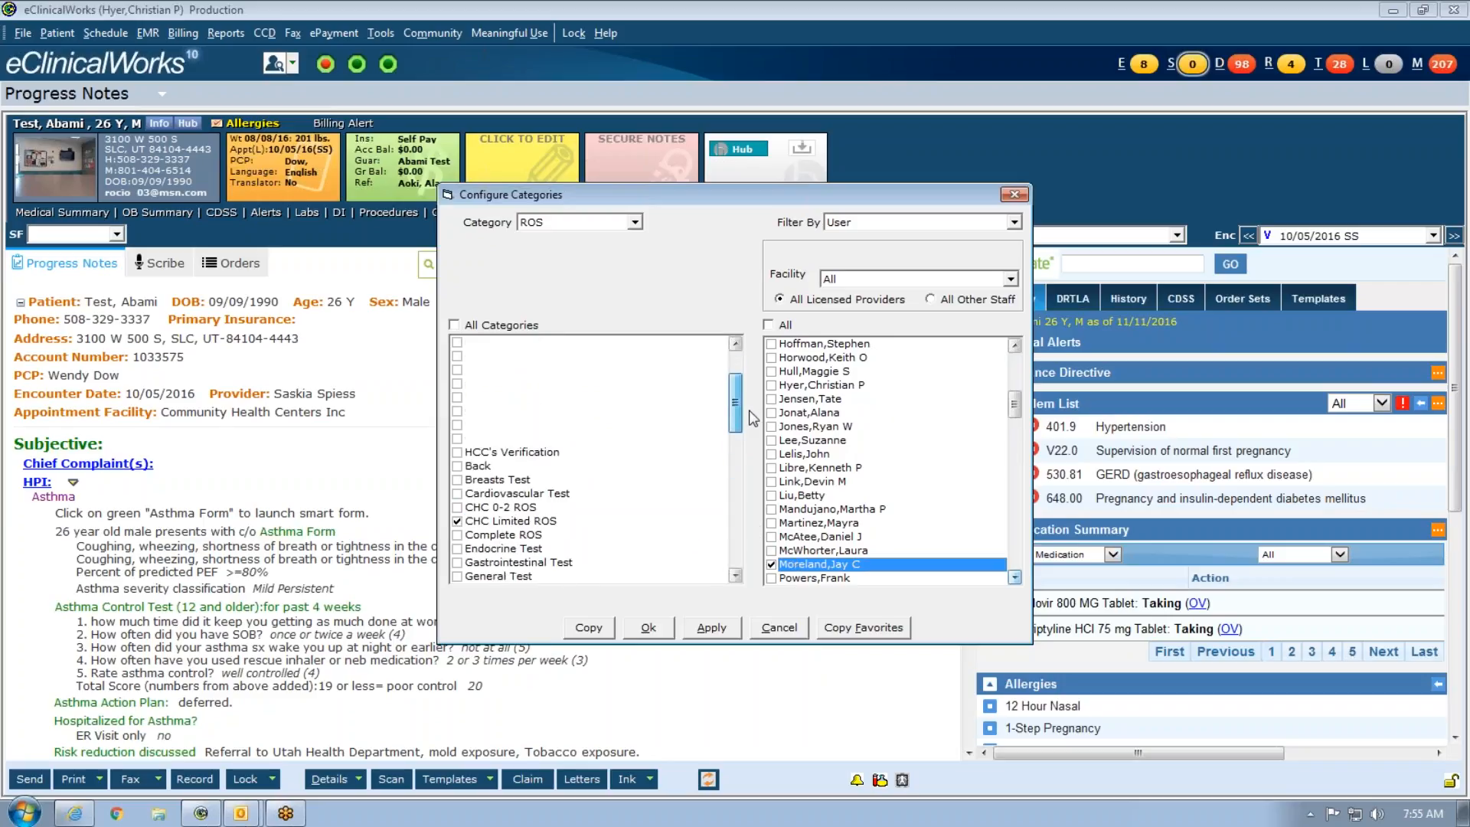
left_click_drag(755, 432, 749, 439)
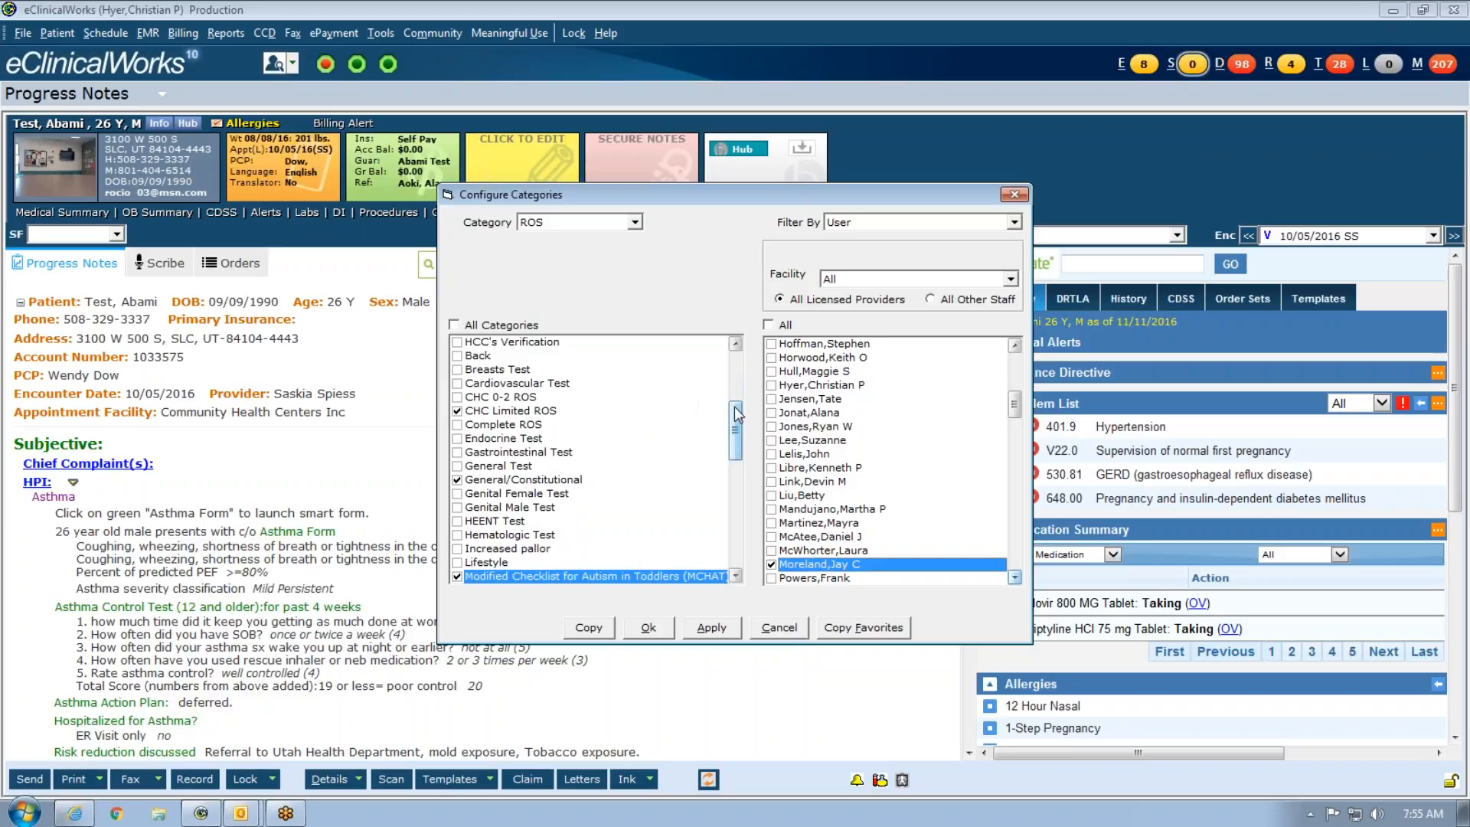
left_click_drag(735, 417, 737, 532)
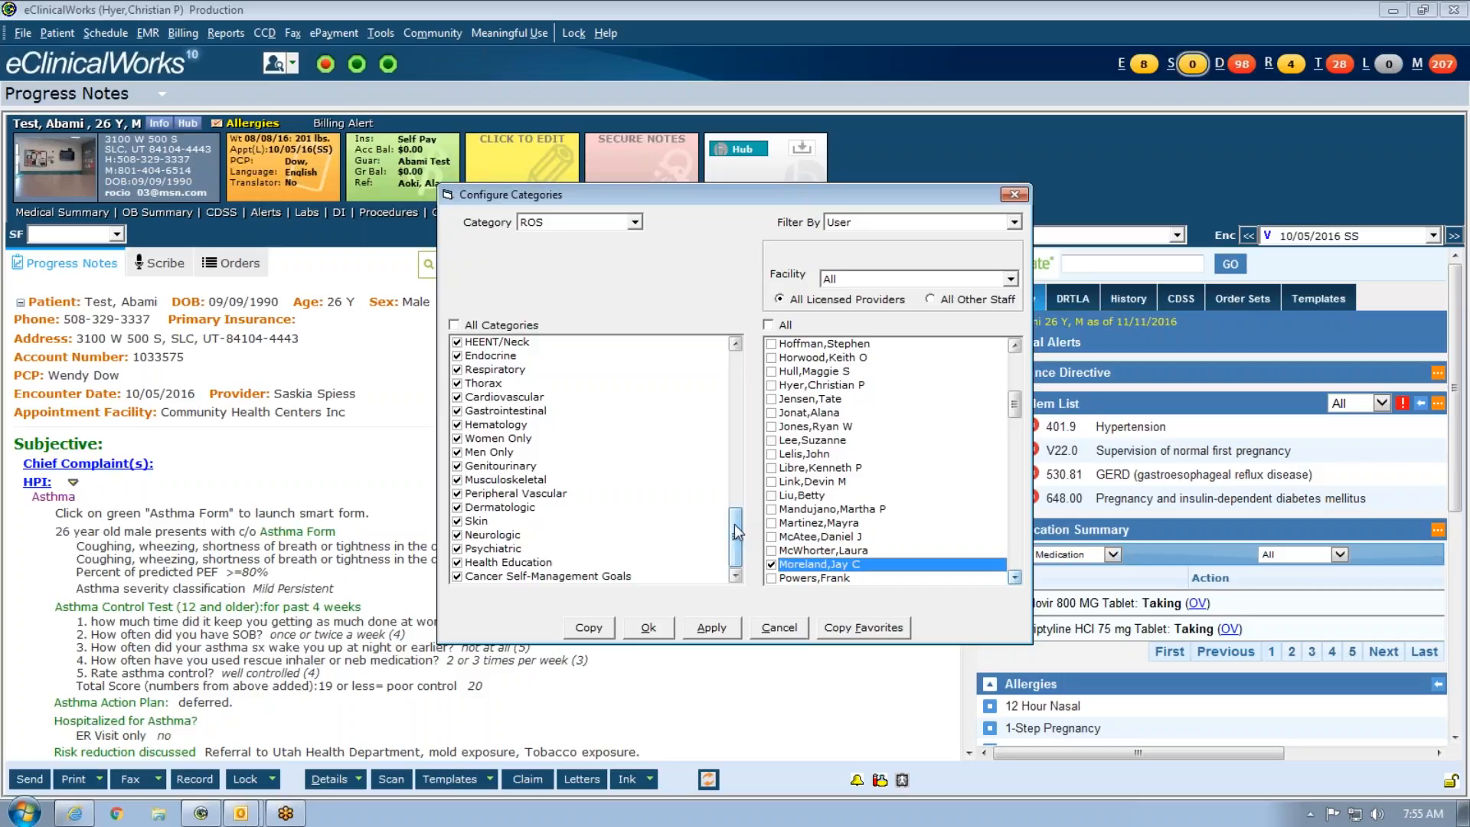
left_click(457, 576)
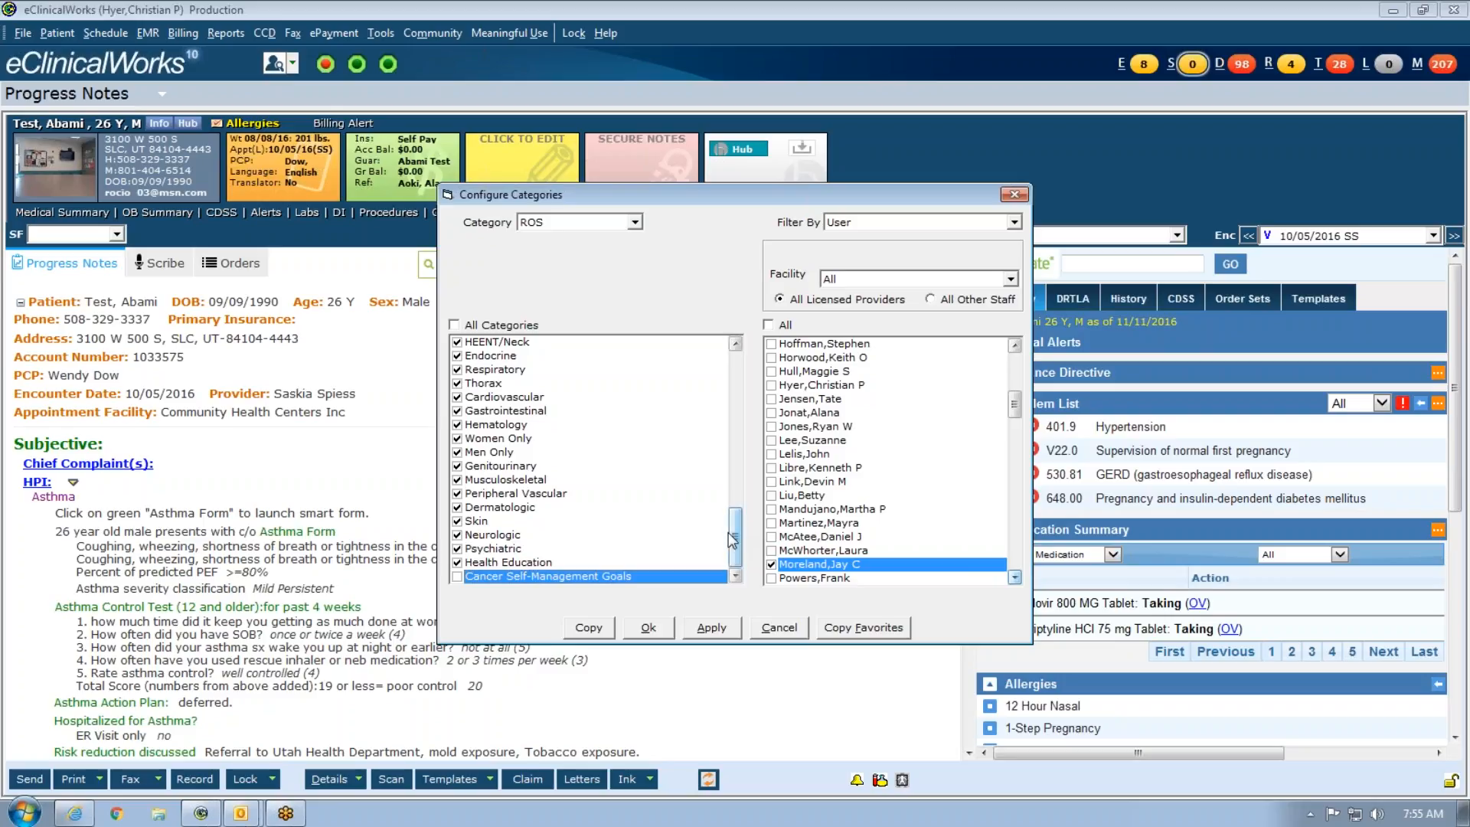
Step: Enable the Systems category in the provider's ROS list, then apply and accept the Configure Categories settings
left_click_drag(733, 540, 757, 427)
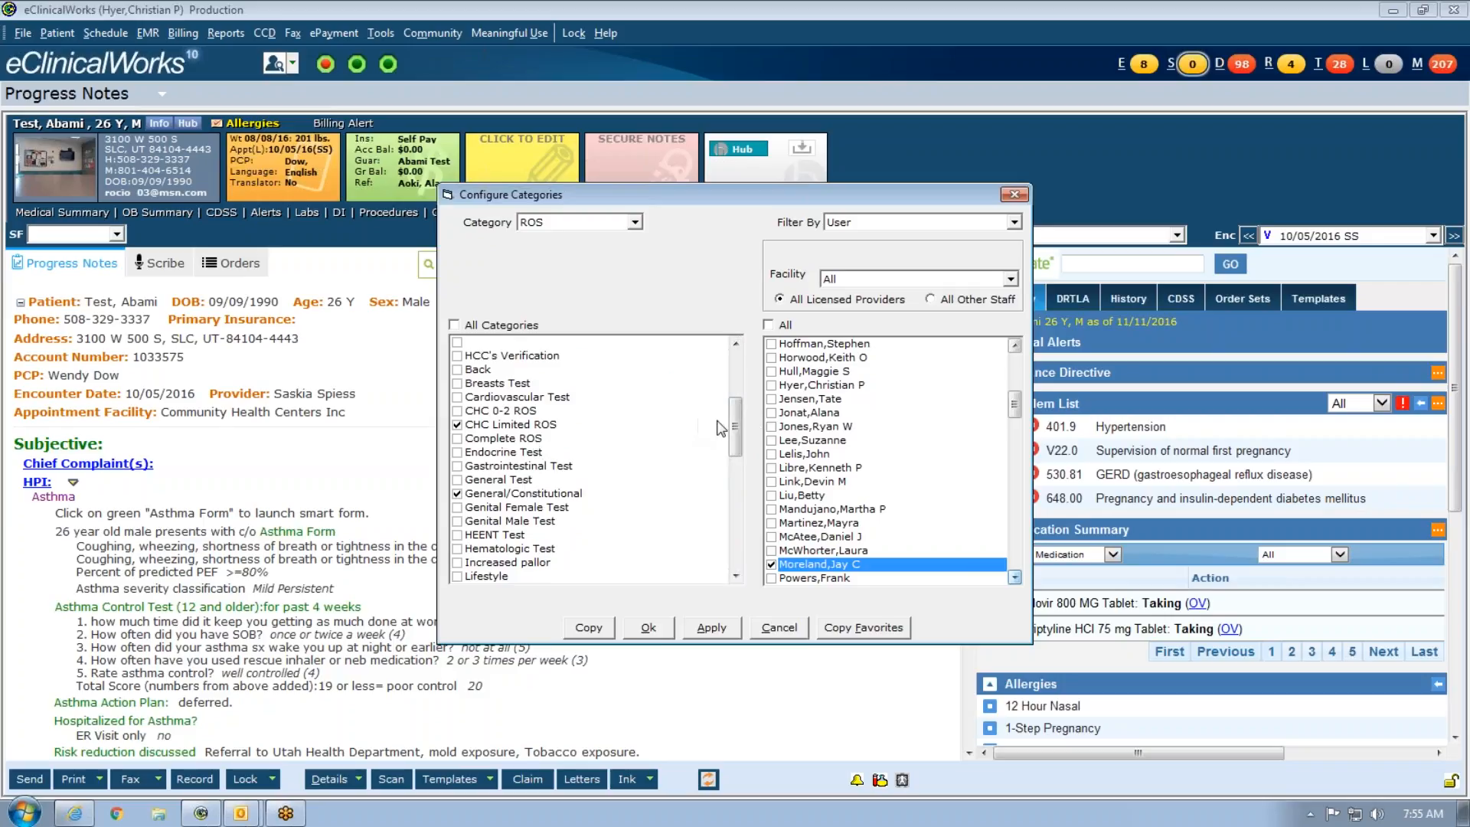
mouse_move(734, 426)
left_mouse_down()
mouse_move(739, 467)
mouse_move(747, 417)
left_mouse_up()
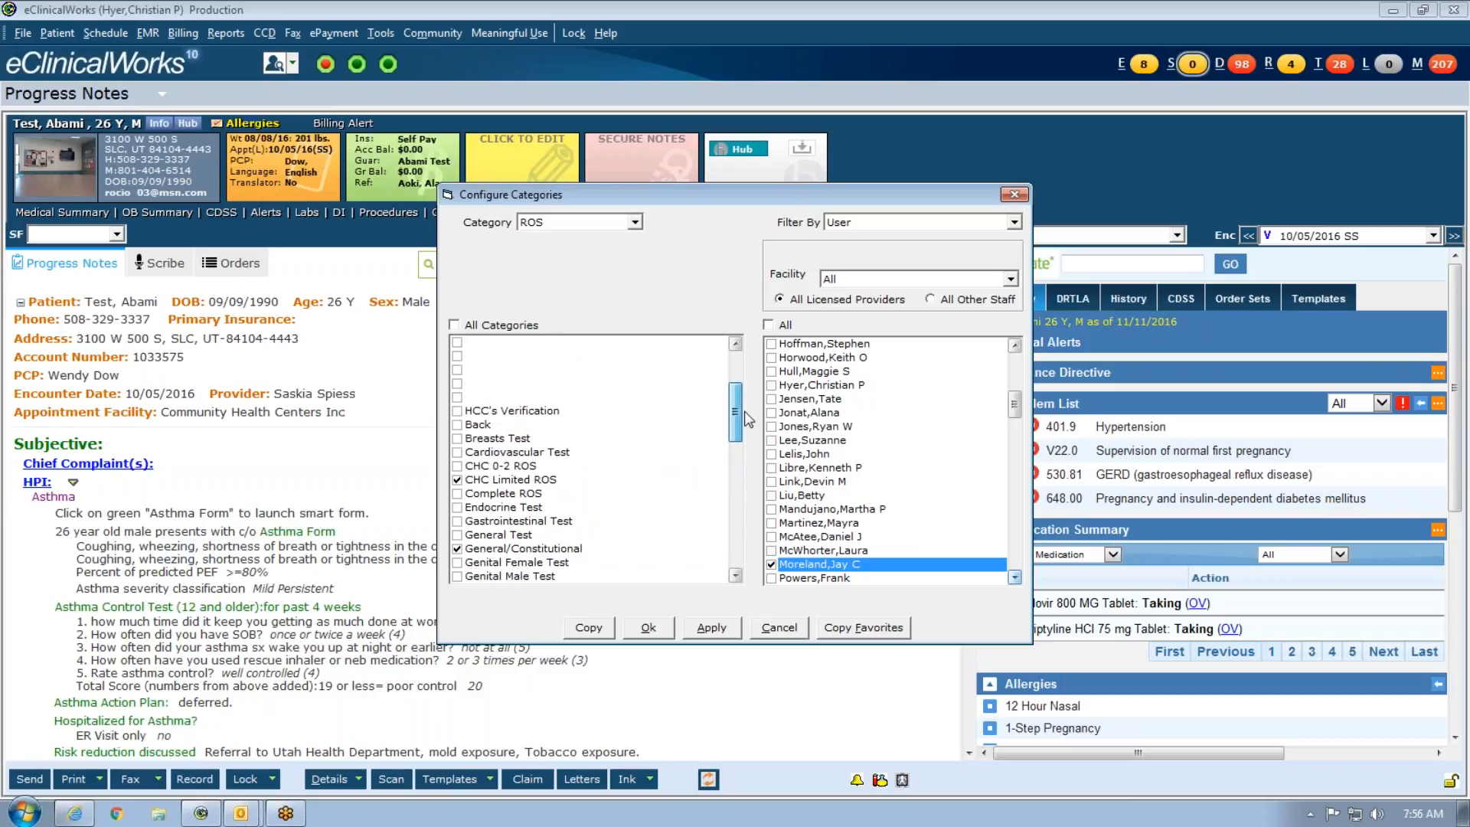
left_click_drag(748, 417, 746, 490)
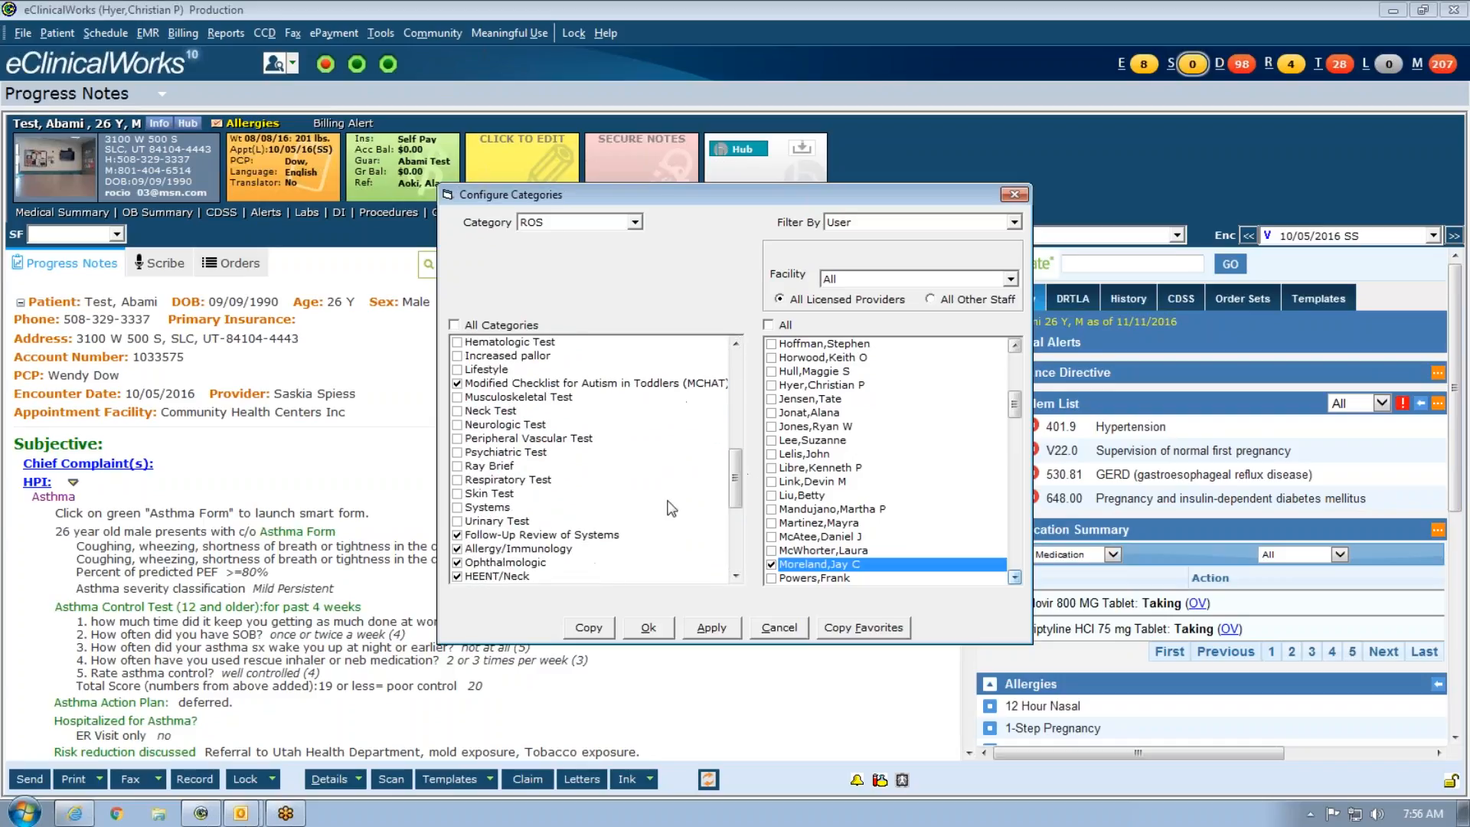
left_click(457, 507)
left_click(717, 632)
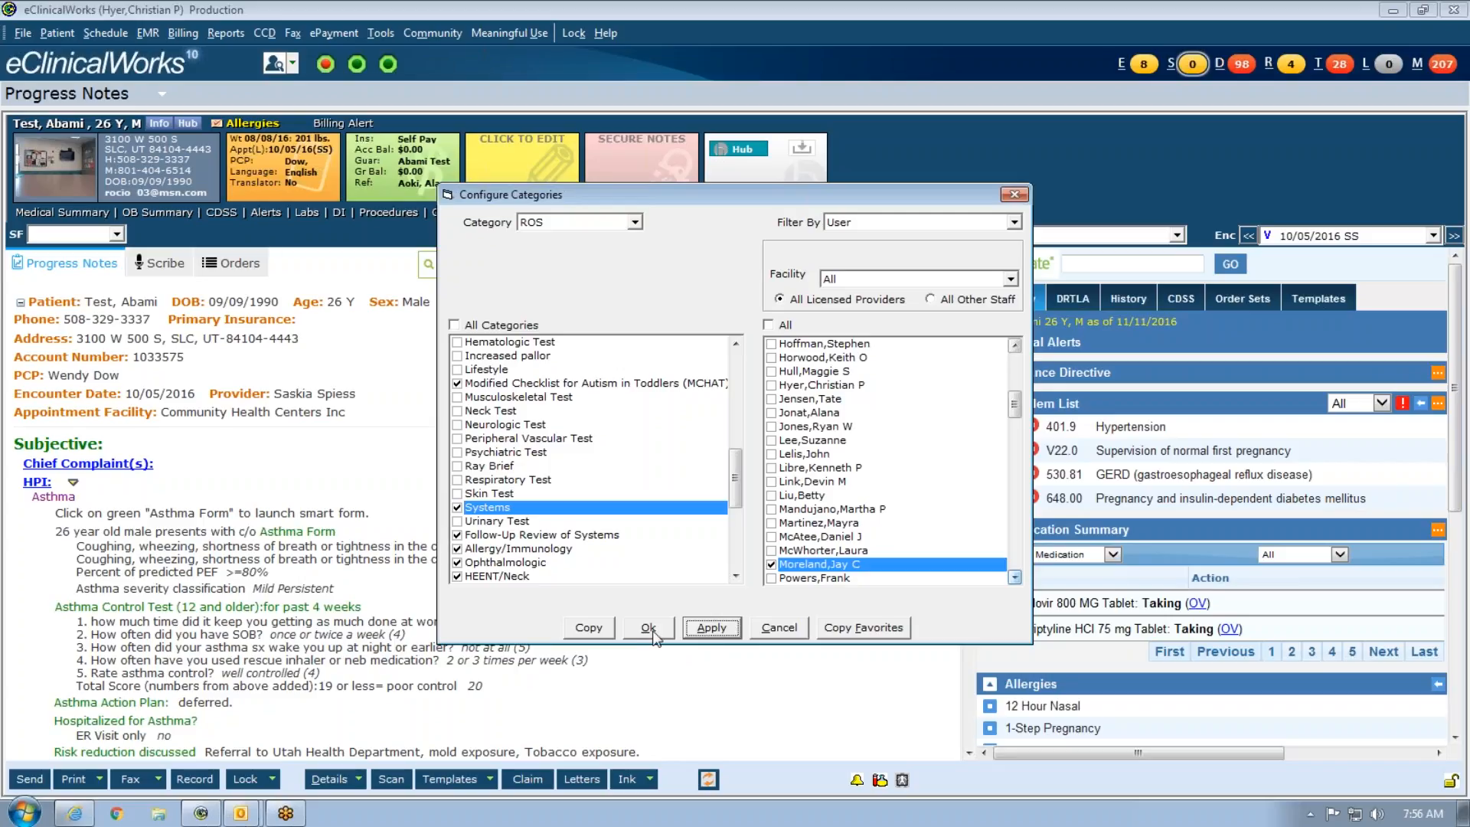
left_click(648, 628)
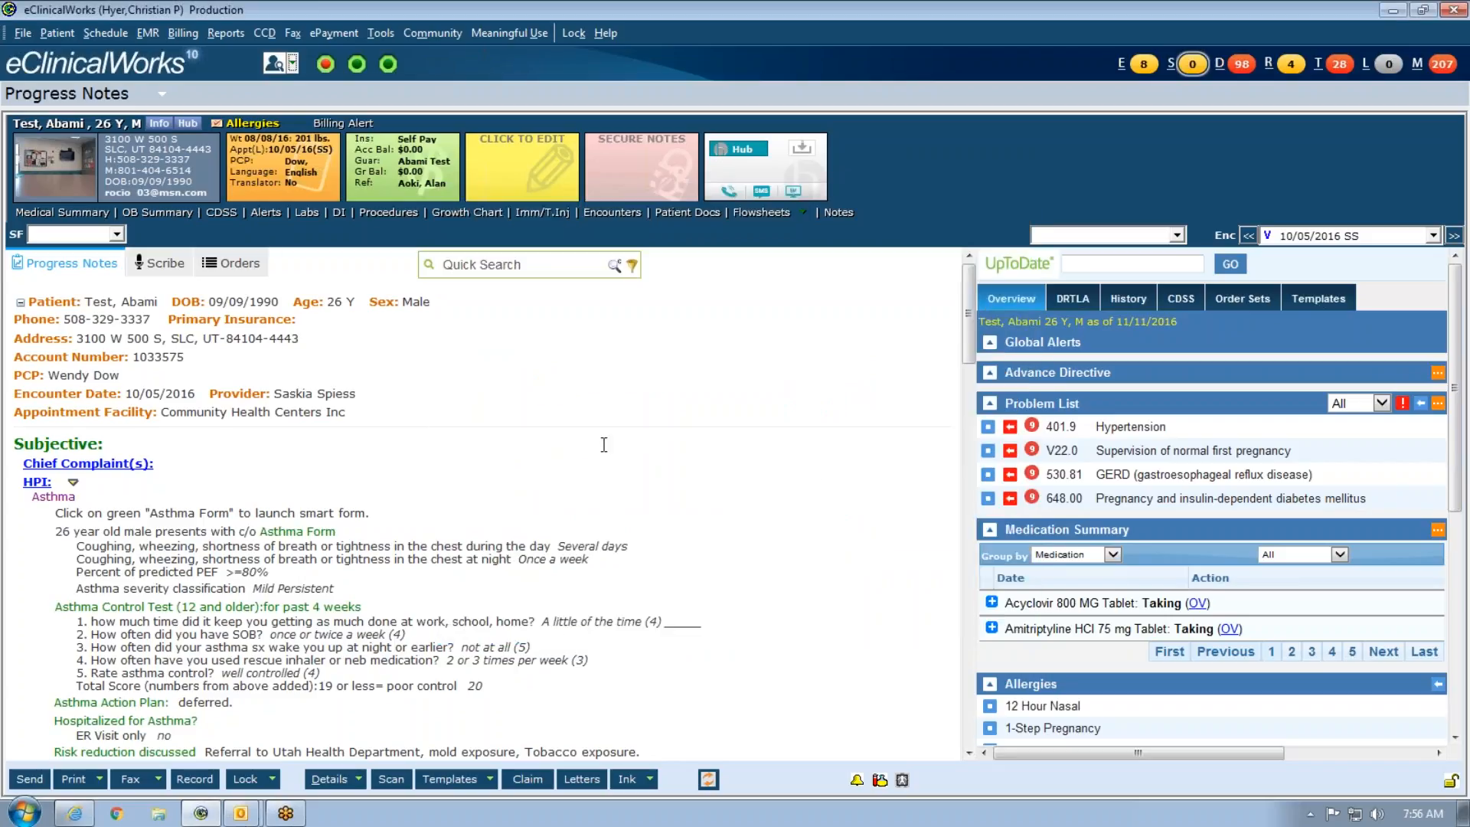
Step: Look through the progress note and locate its ROS section
scroll(799, 462, "down", 8)
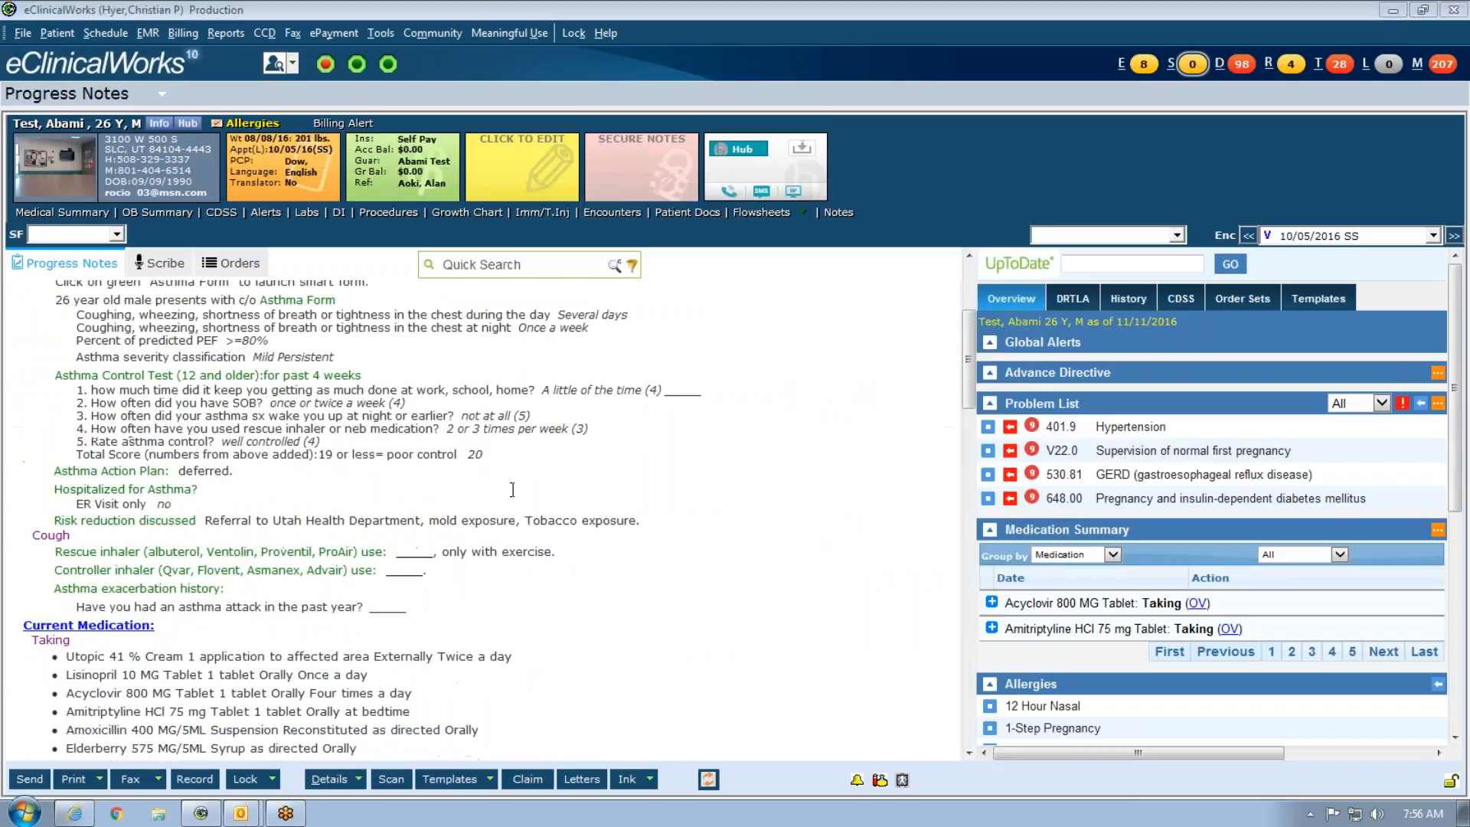
scroll(140, 486, "down", 5)
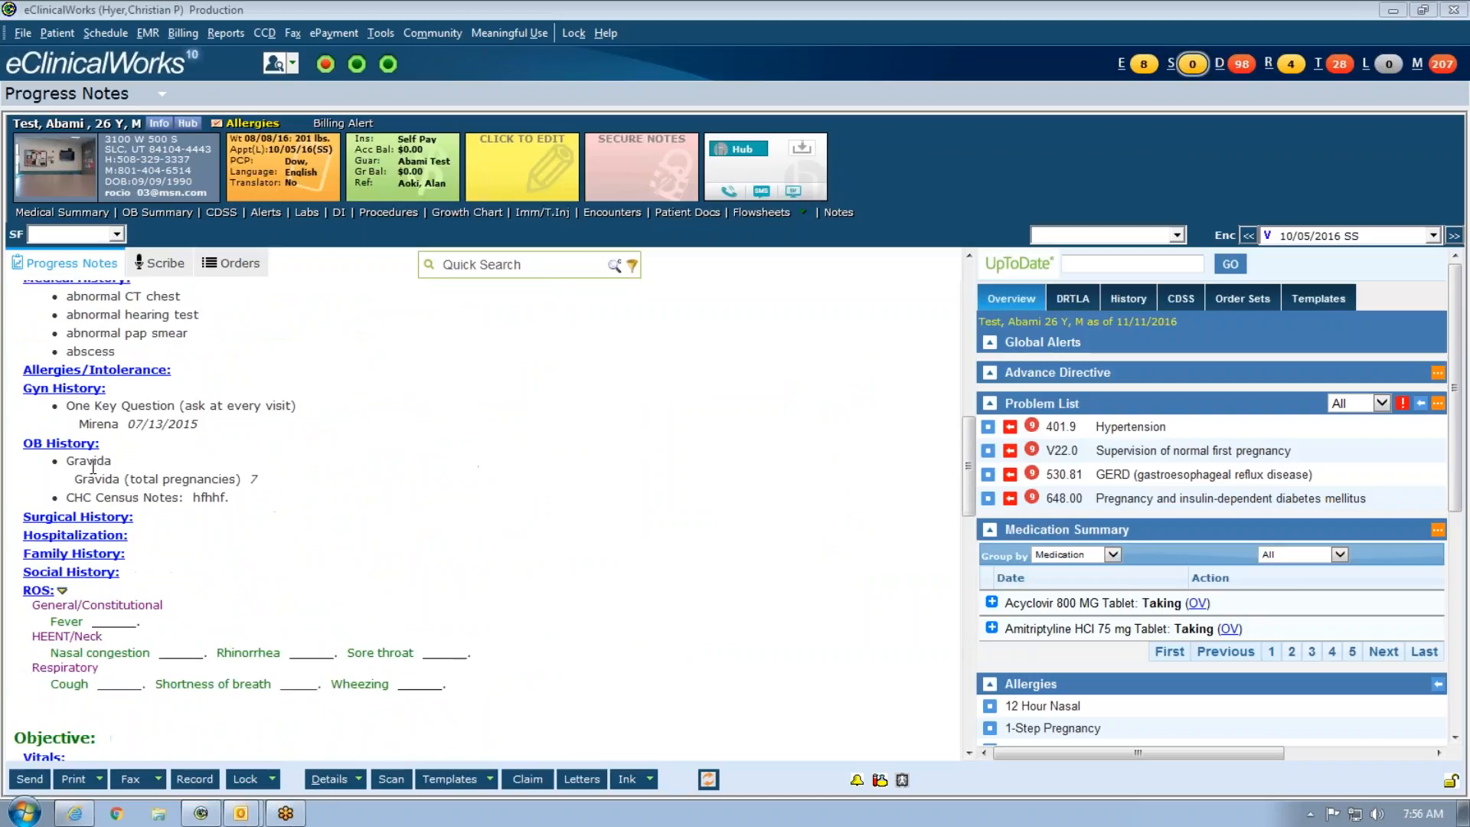
scroll(93, 465, "down", 3)
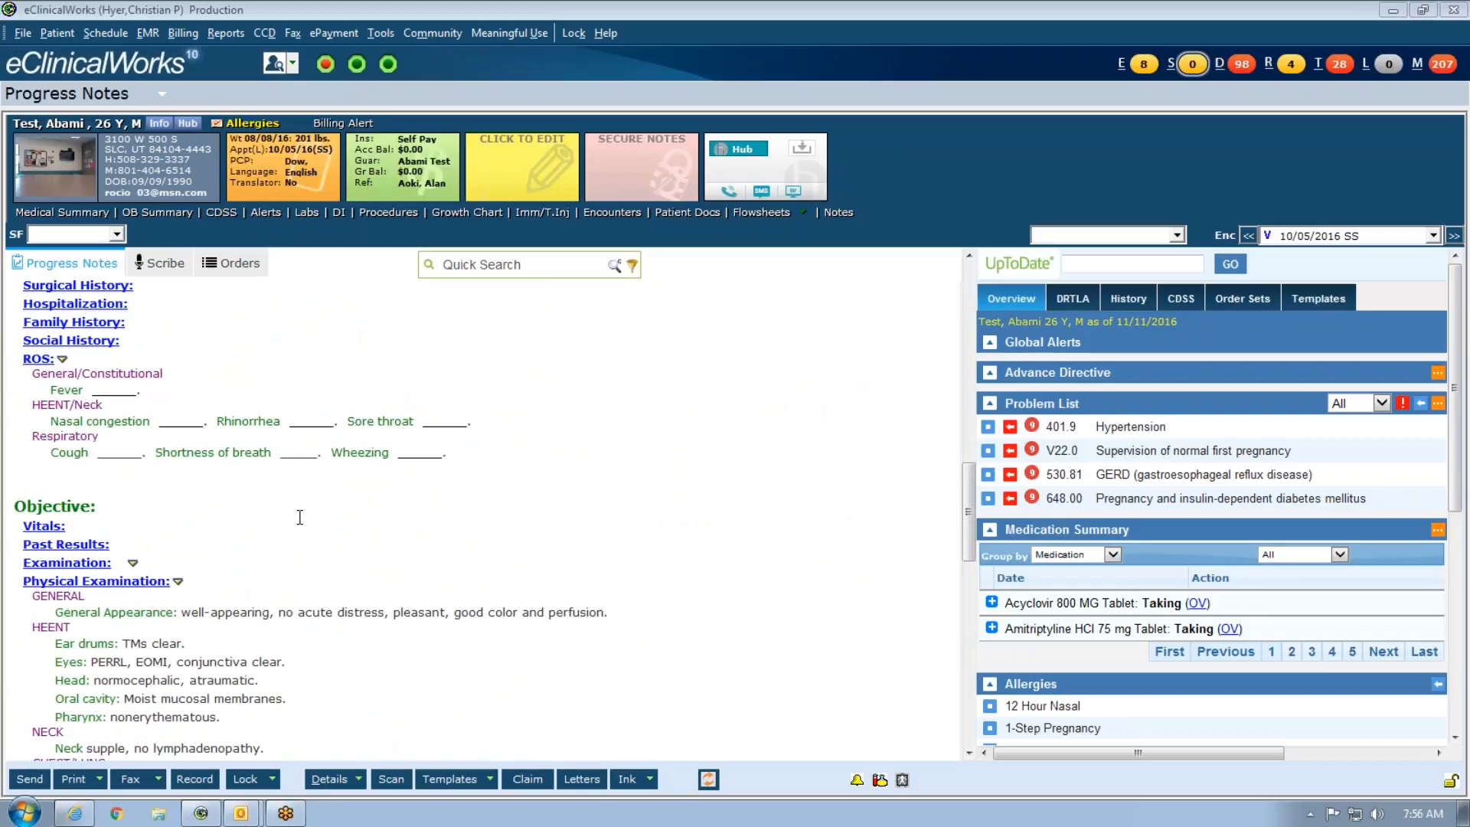
scroll(384, 552, "up", 10)
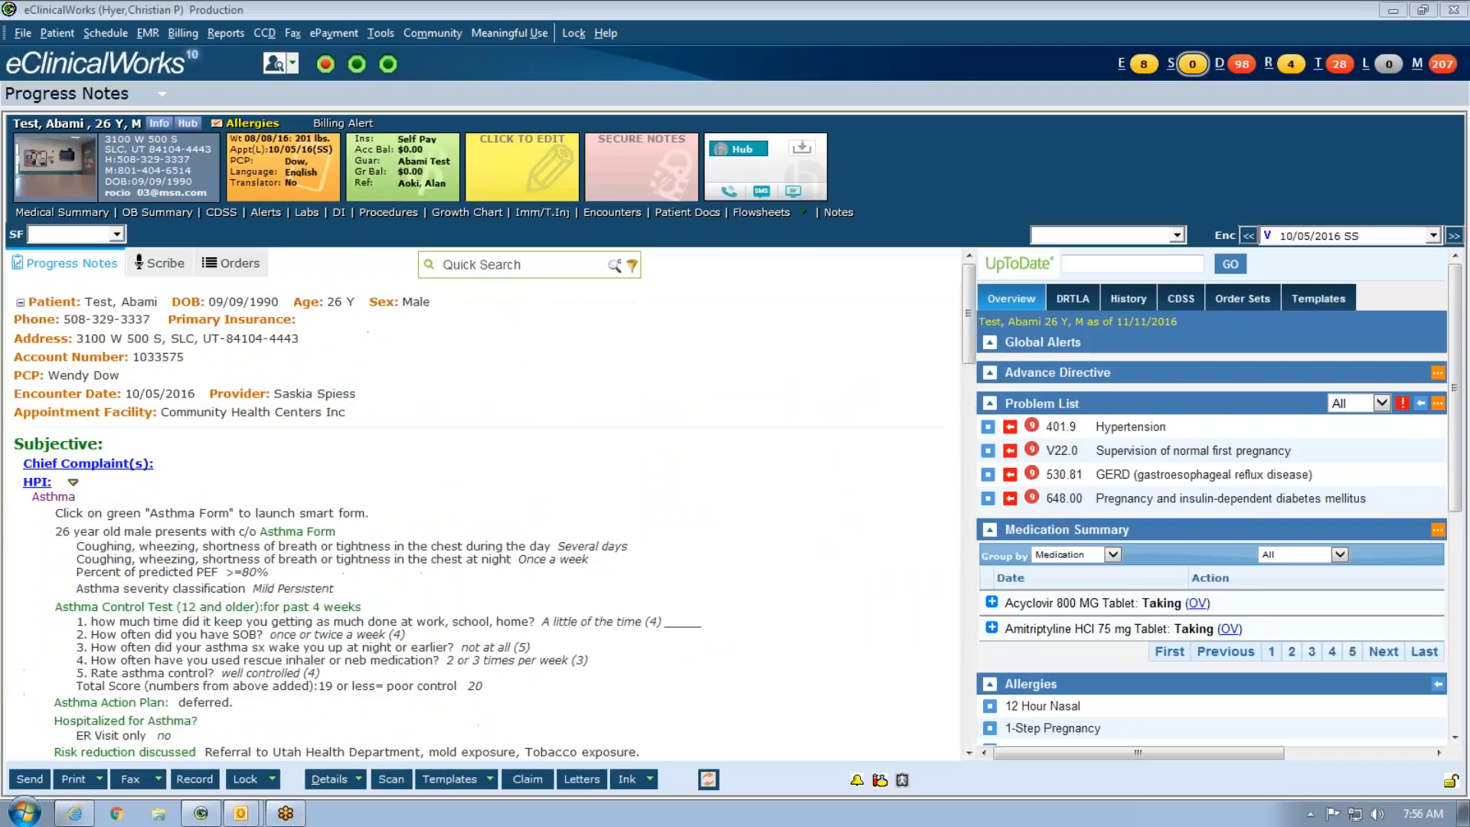
scroll(144, 512, "down", 3)
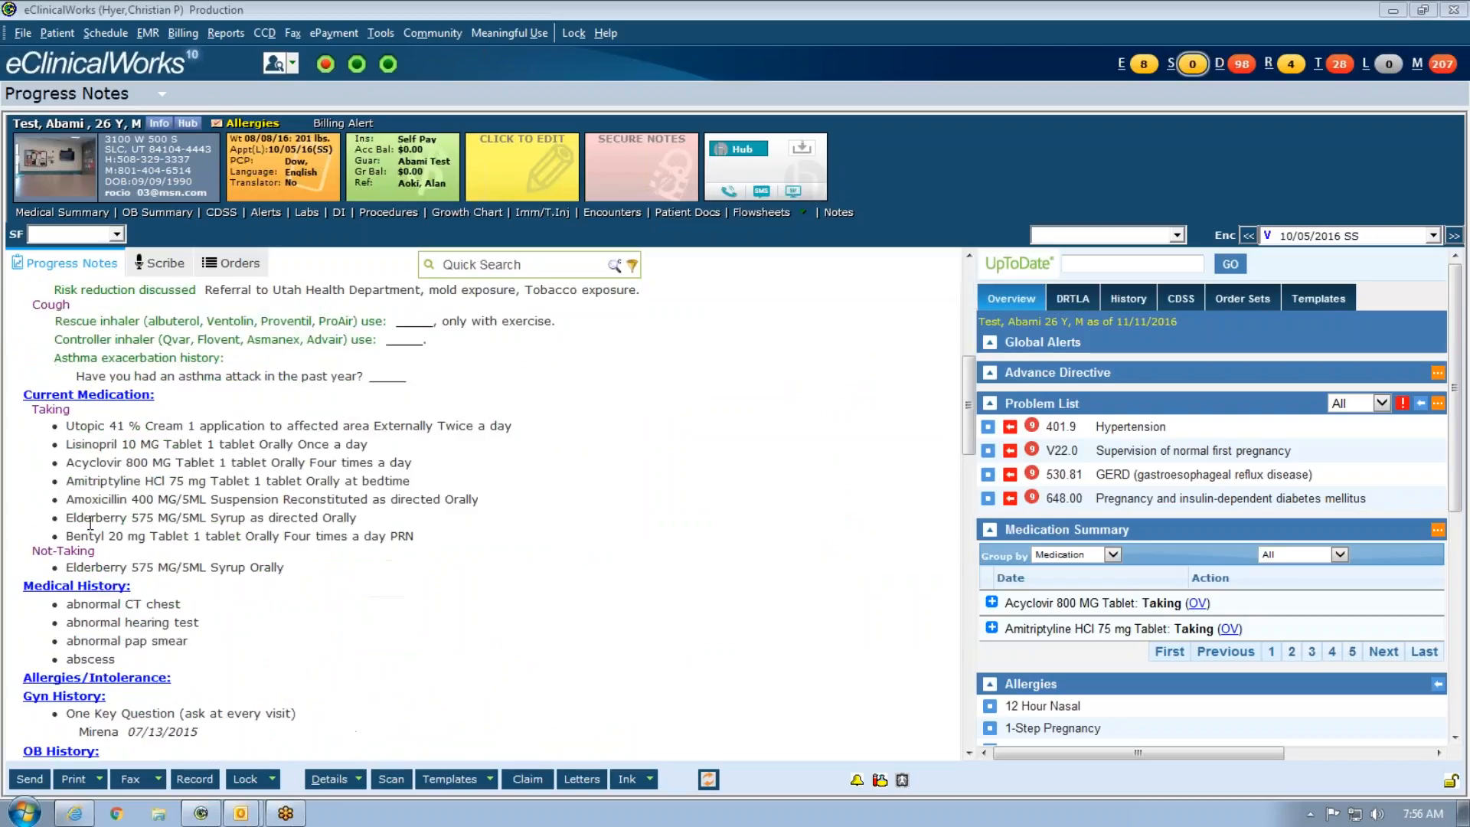
scroll(91, 523, "down", 5)
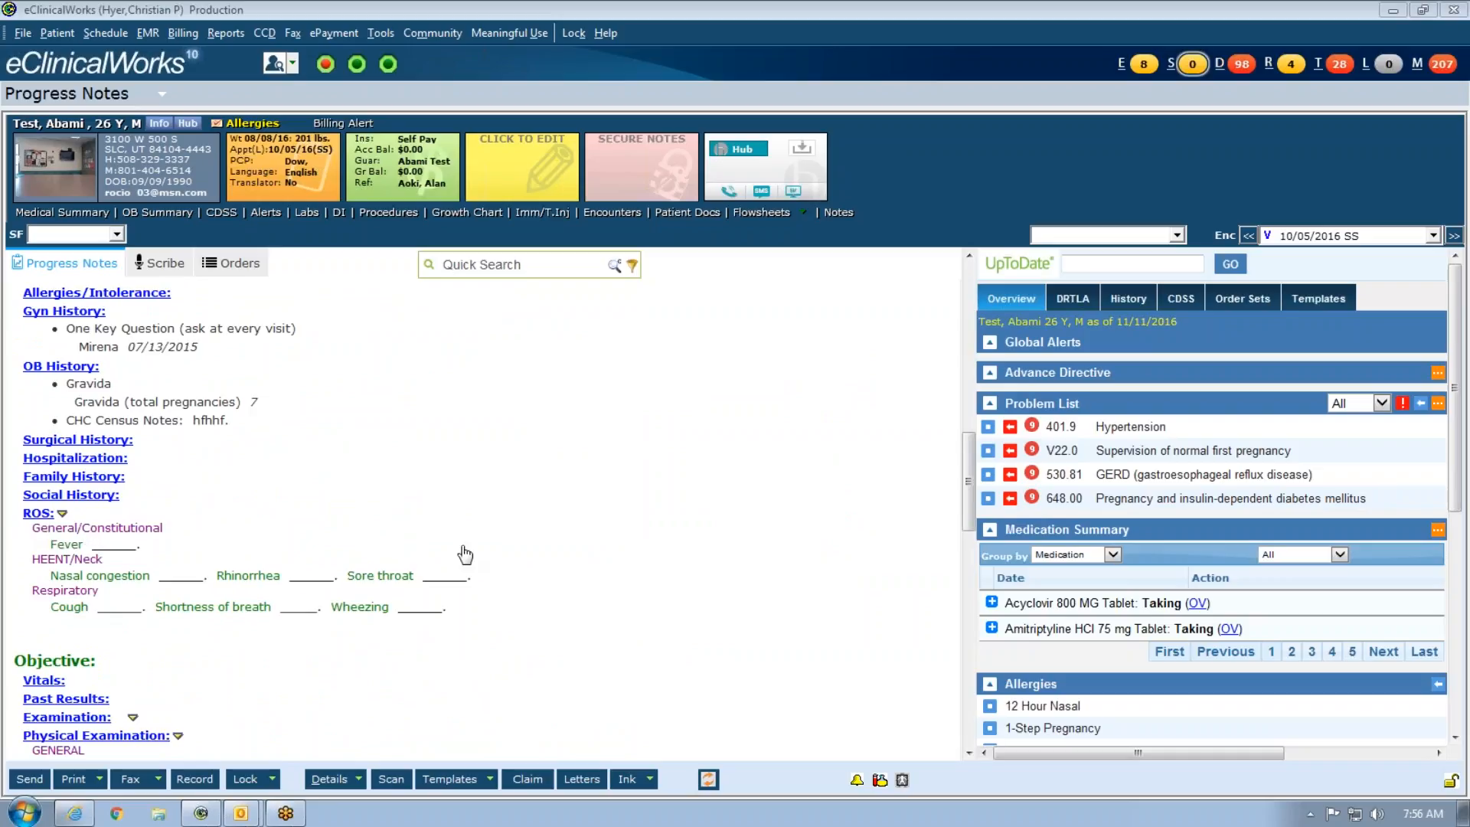
Step: Open the ROS Systems category and insert the default notes for General, Skin, Eyes, Ears, Mouth/throat, Neck and Cardiopulmonary
left_click(239, 519)
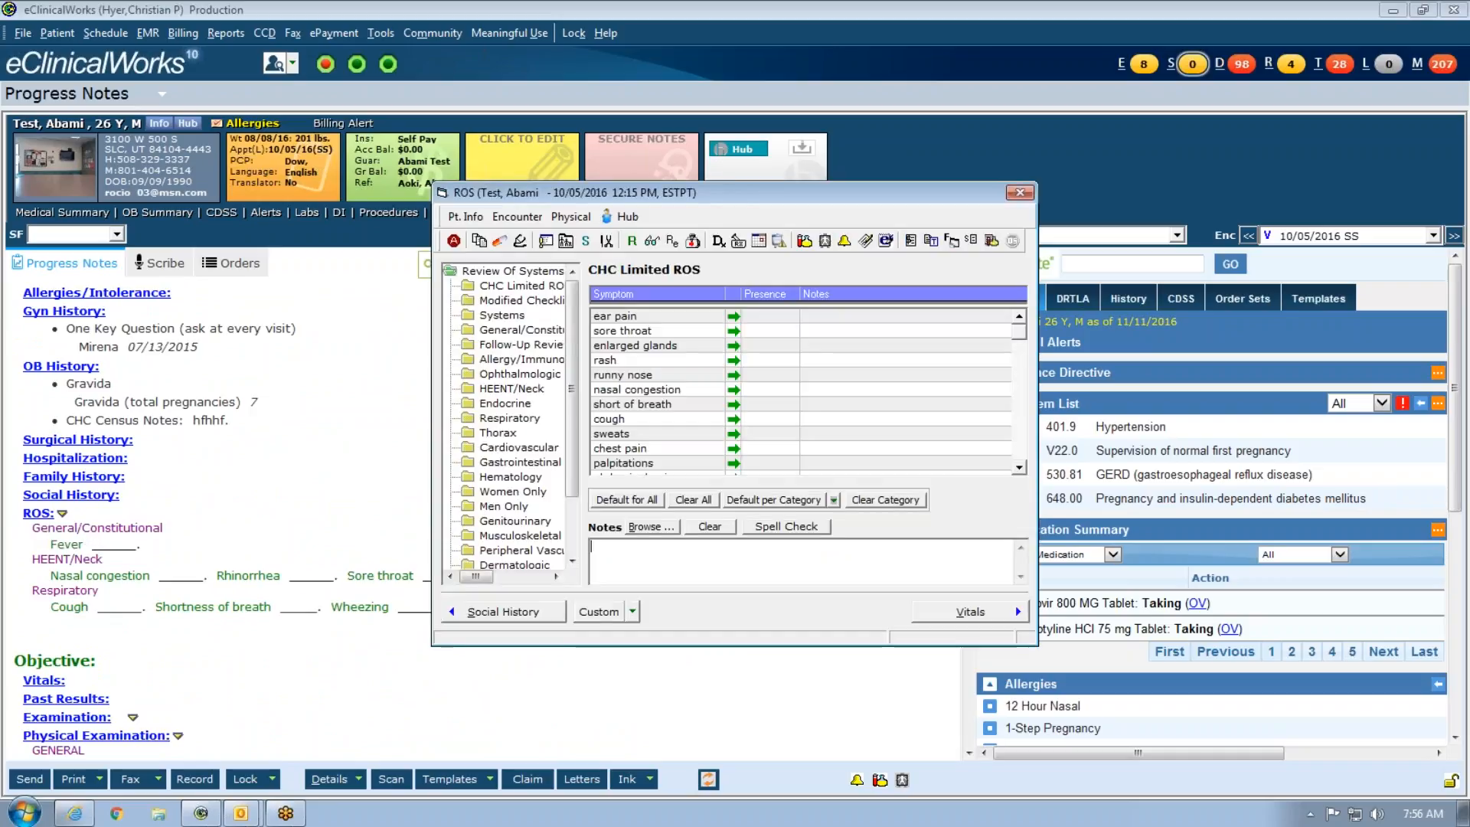
left_click(502, 316)
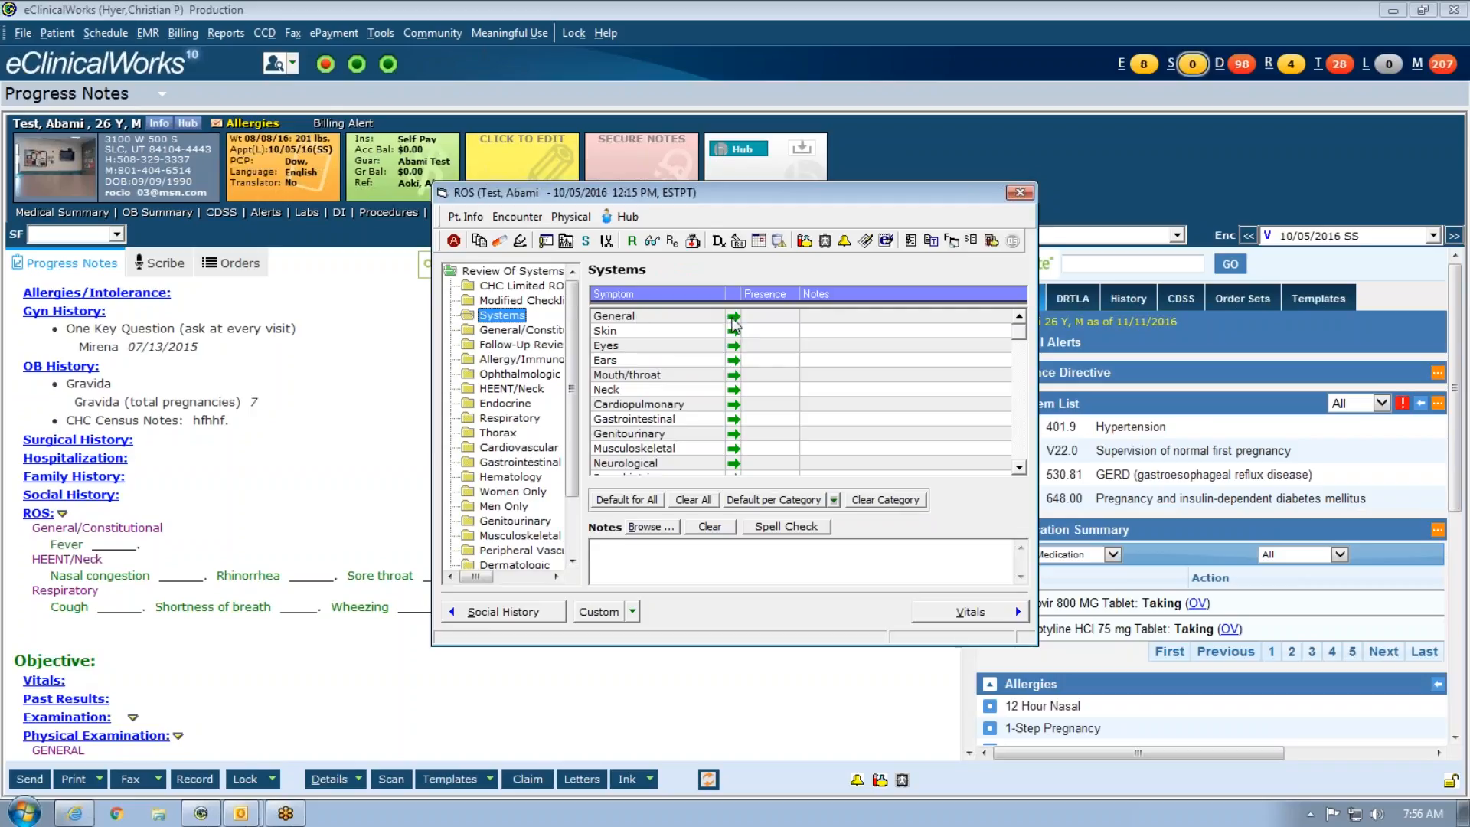
left_click(734, 316)
left_click(734, 331)
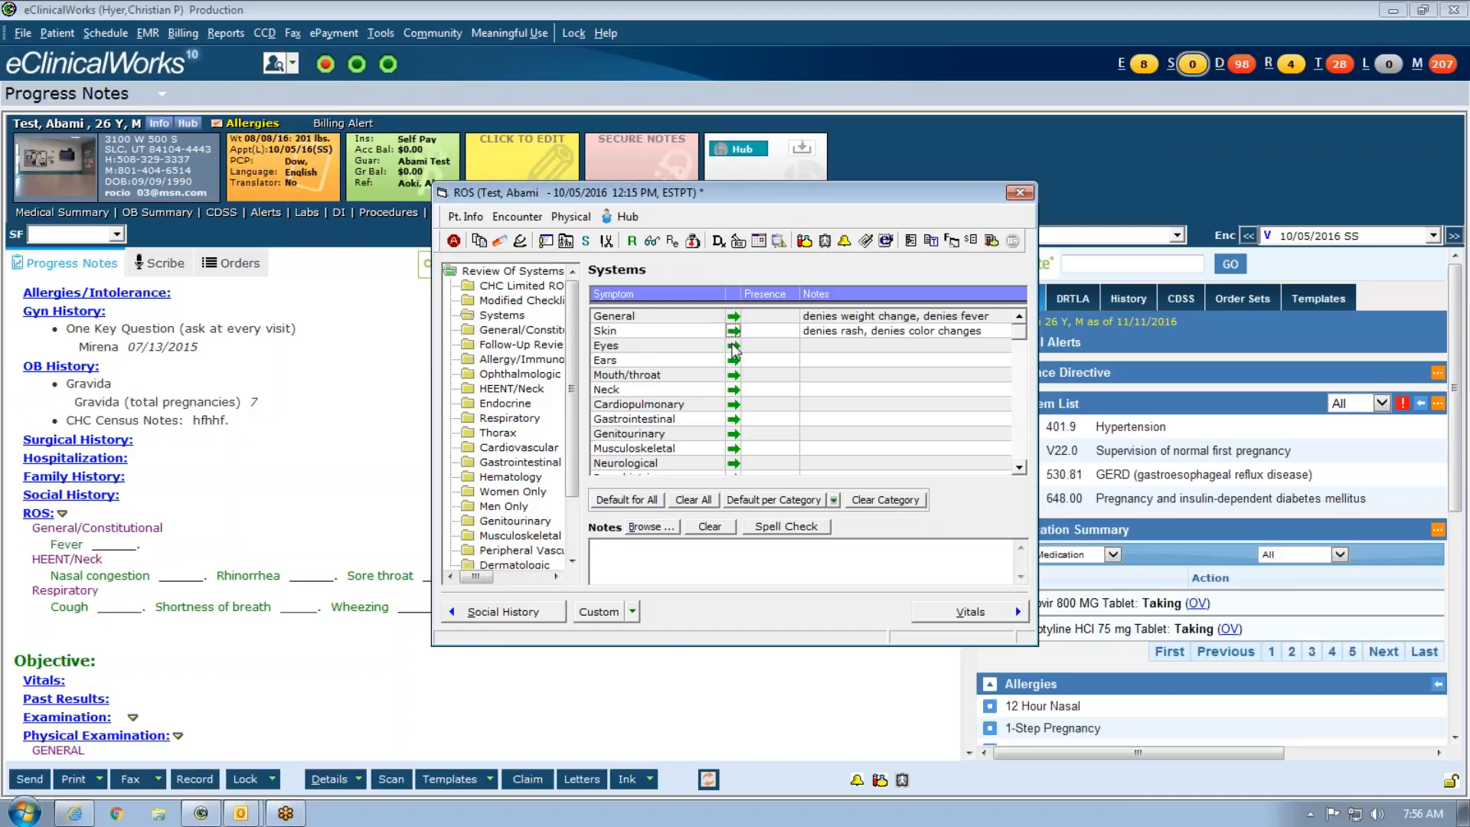
left_click(733, 345)
left_click(734, 360)
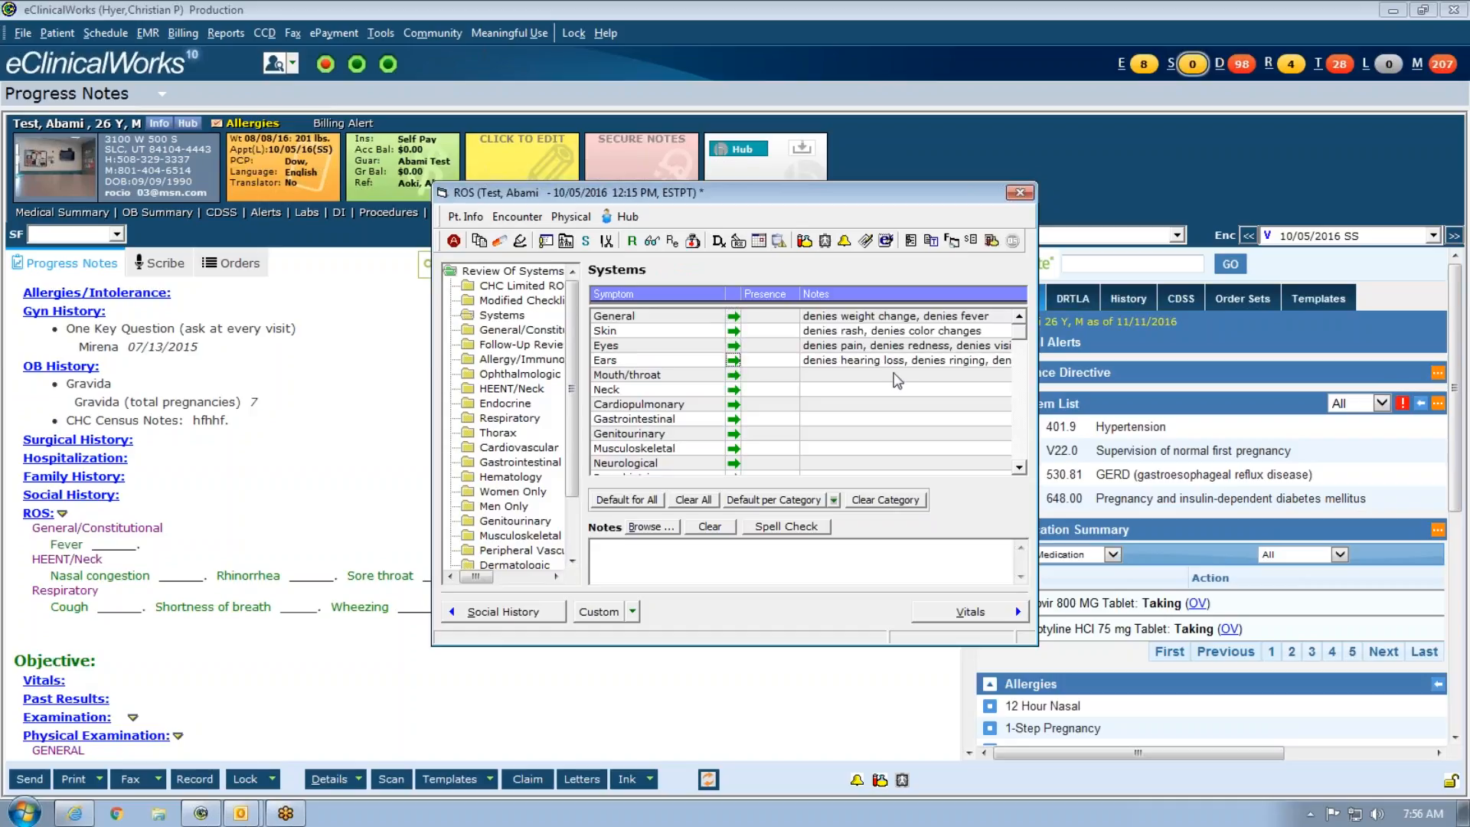
left_click(733, 389)
left_click(735, 411)
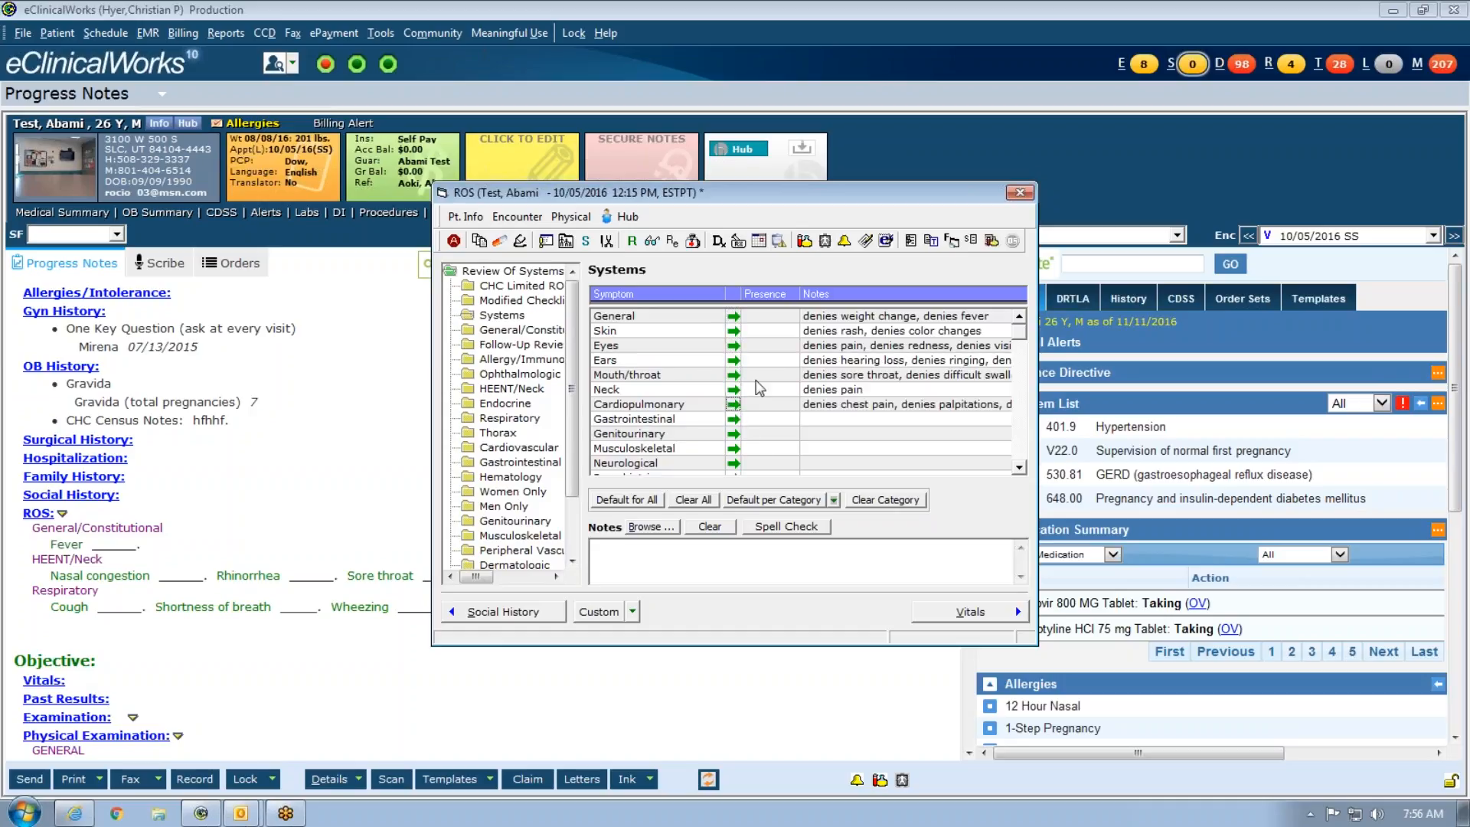
Step: Insert the default notes for Gastrointestinal, Genitourinary, Musculoskeletal, Neurological and Pscychiatric in the Systems list
left_click(733, 421)
left_click(734, 434)
left_click(733, 448)
left_click(734, 464)
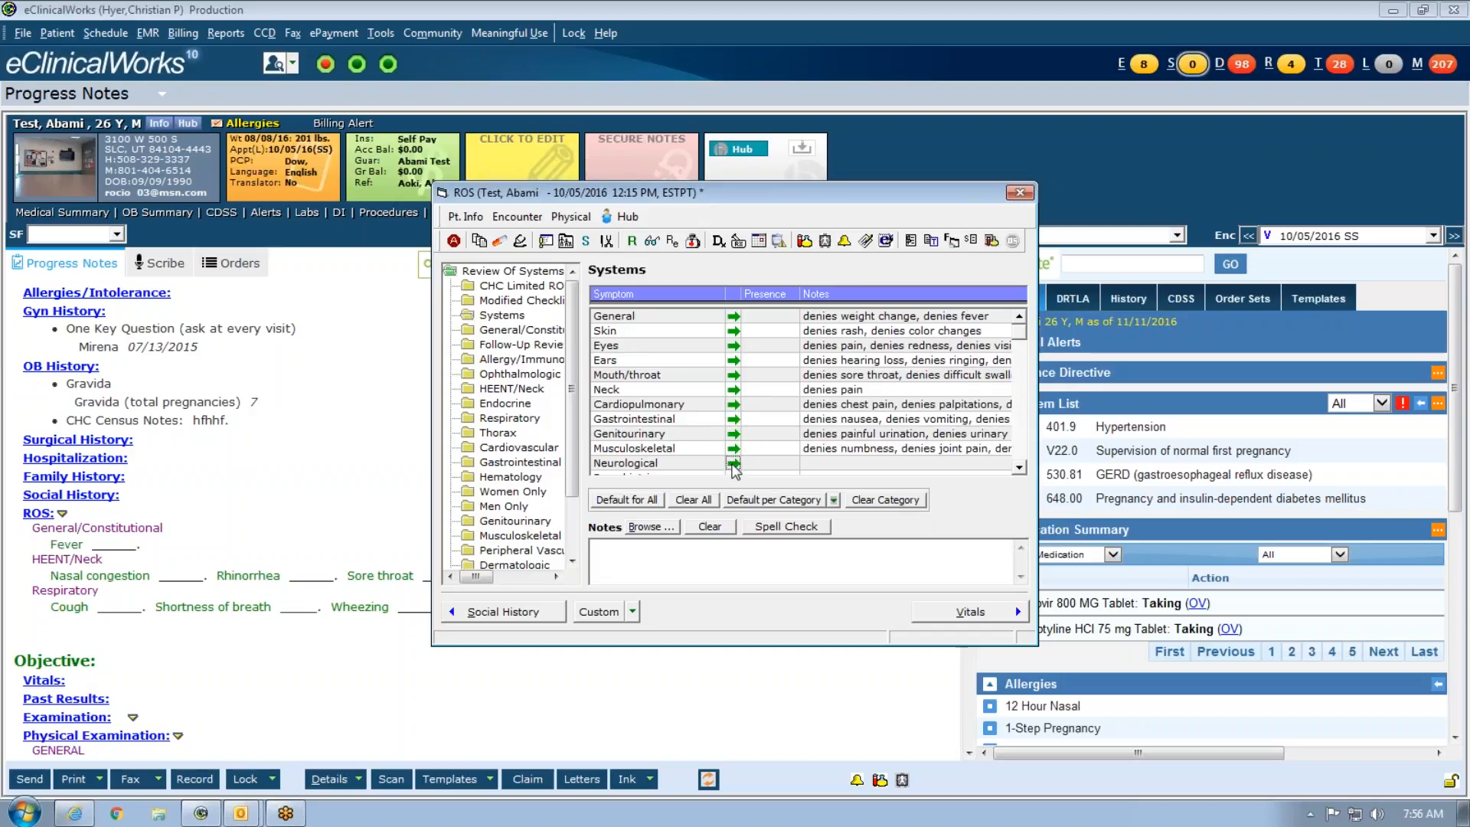
left_click(1019, 468)
left_click(1019, 469)
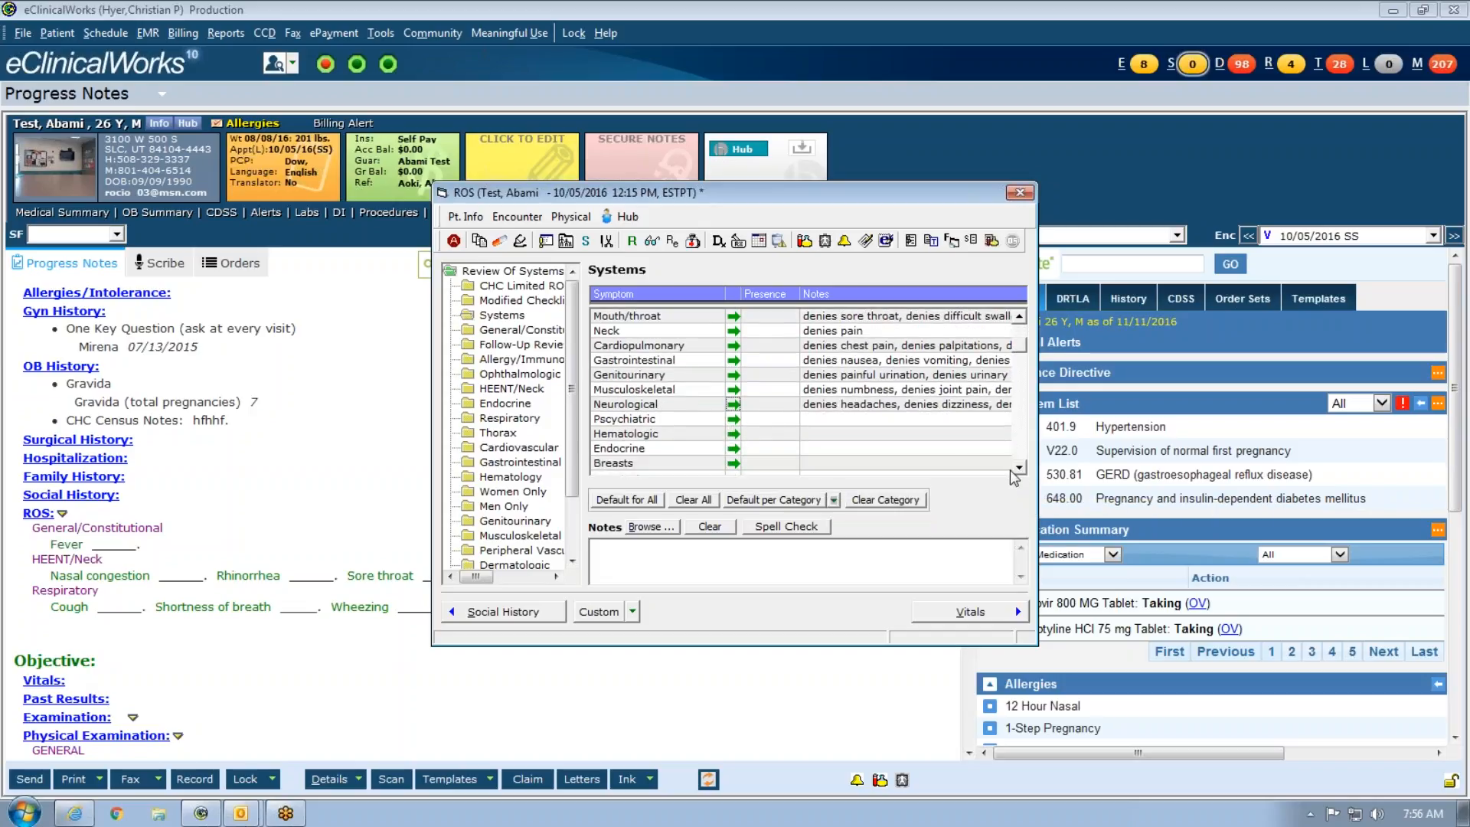
left_click(733, 419)
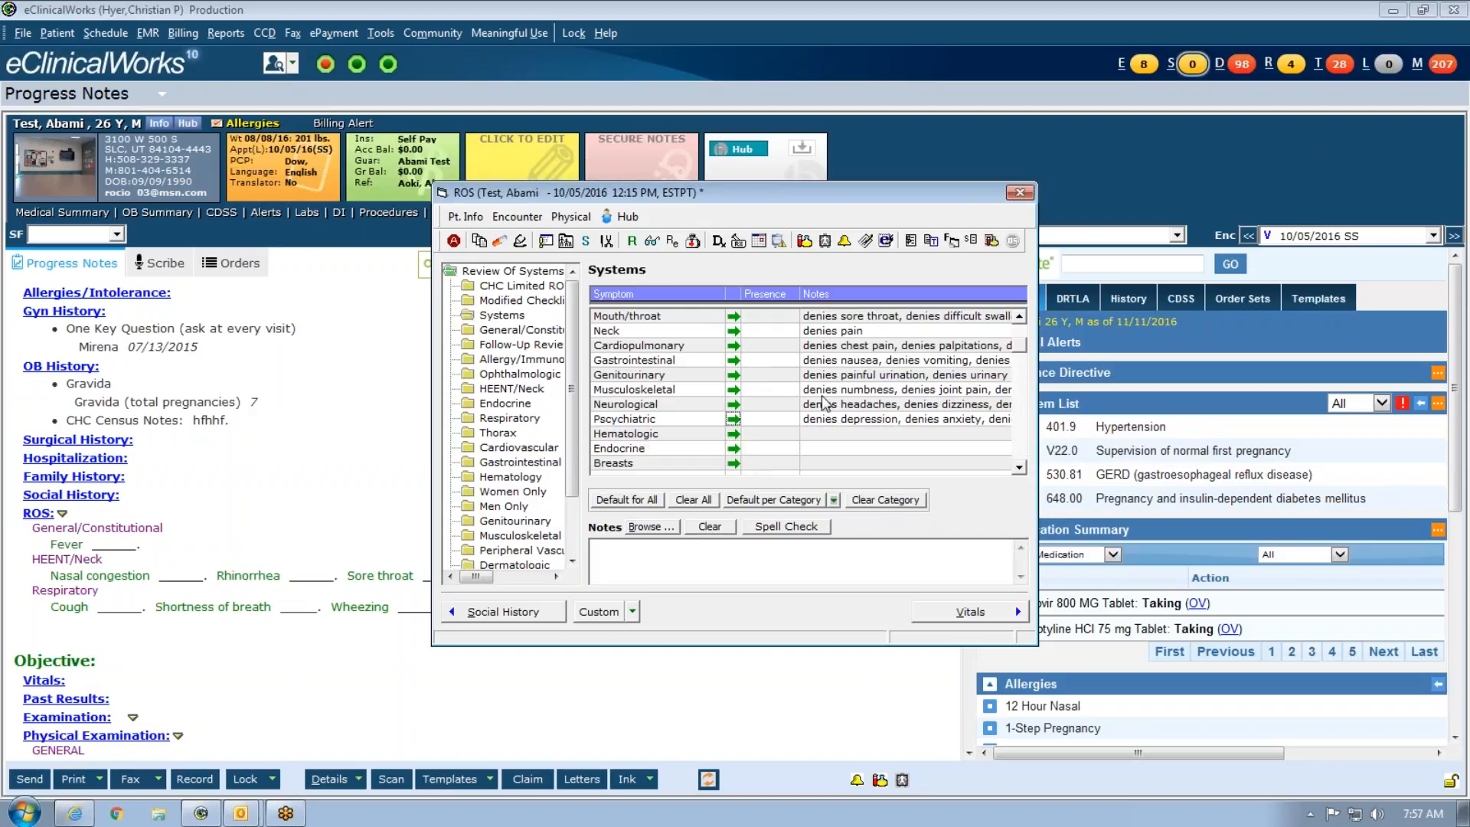
Step: View the full review notes of the General symptom and accept them as they are
left_click(1019, 329)
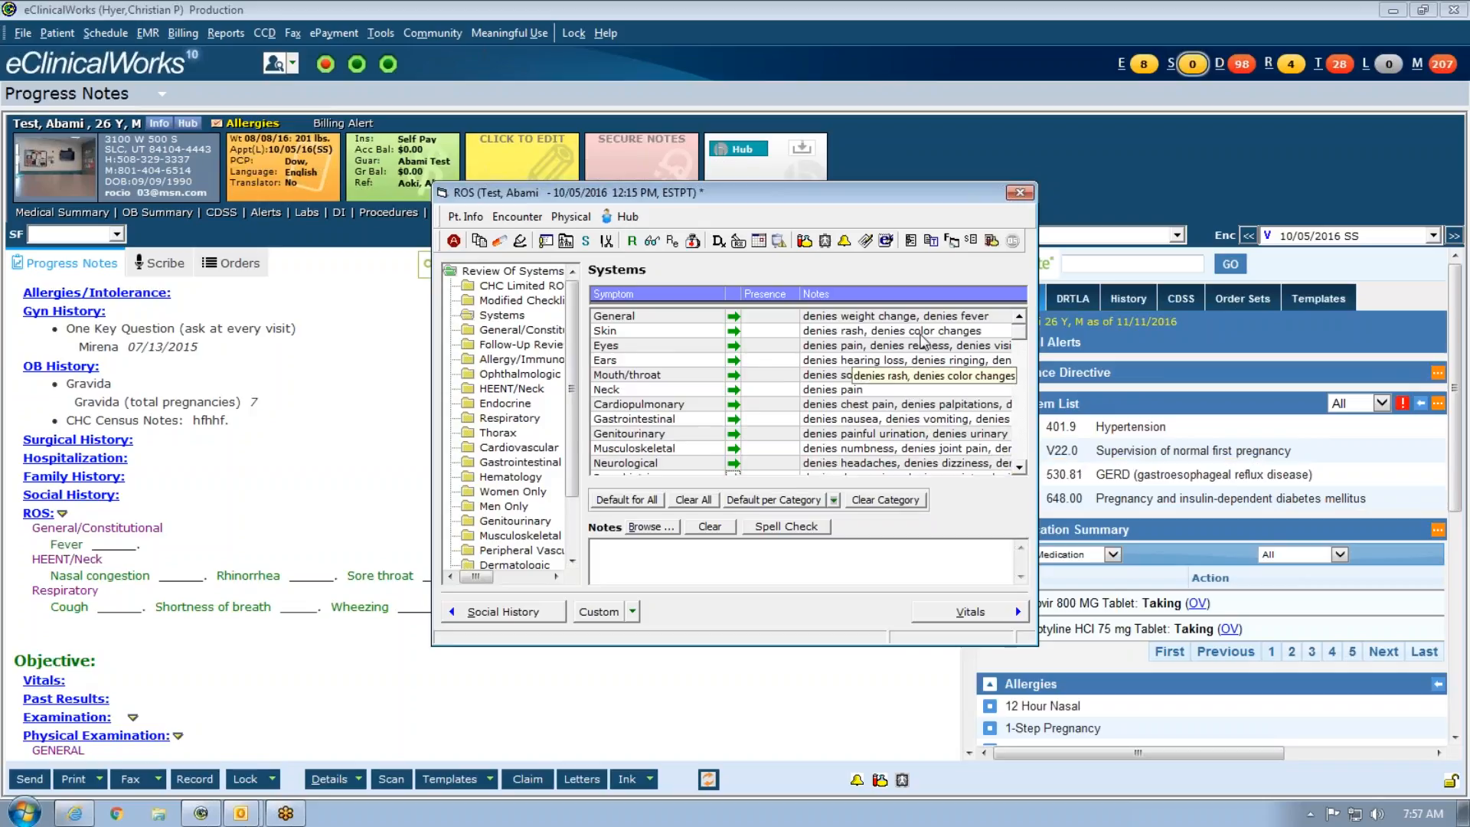
left_click(917, 316)
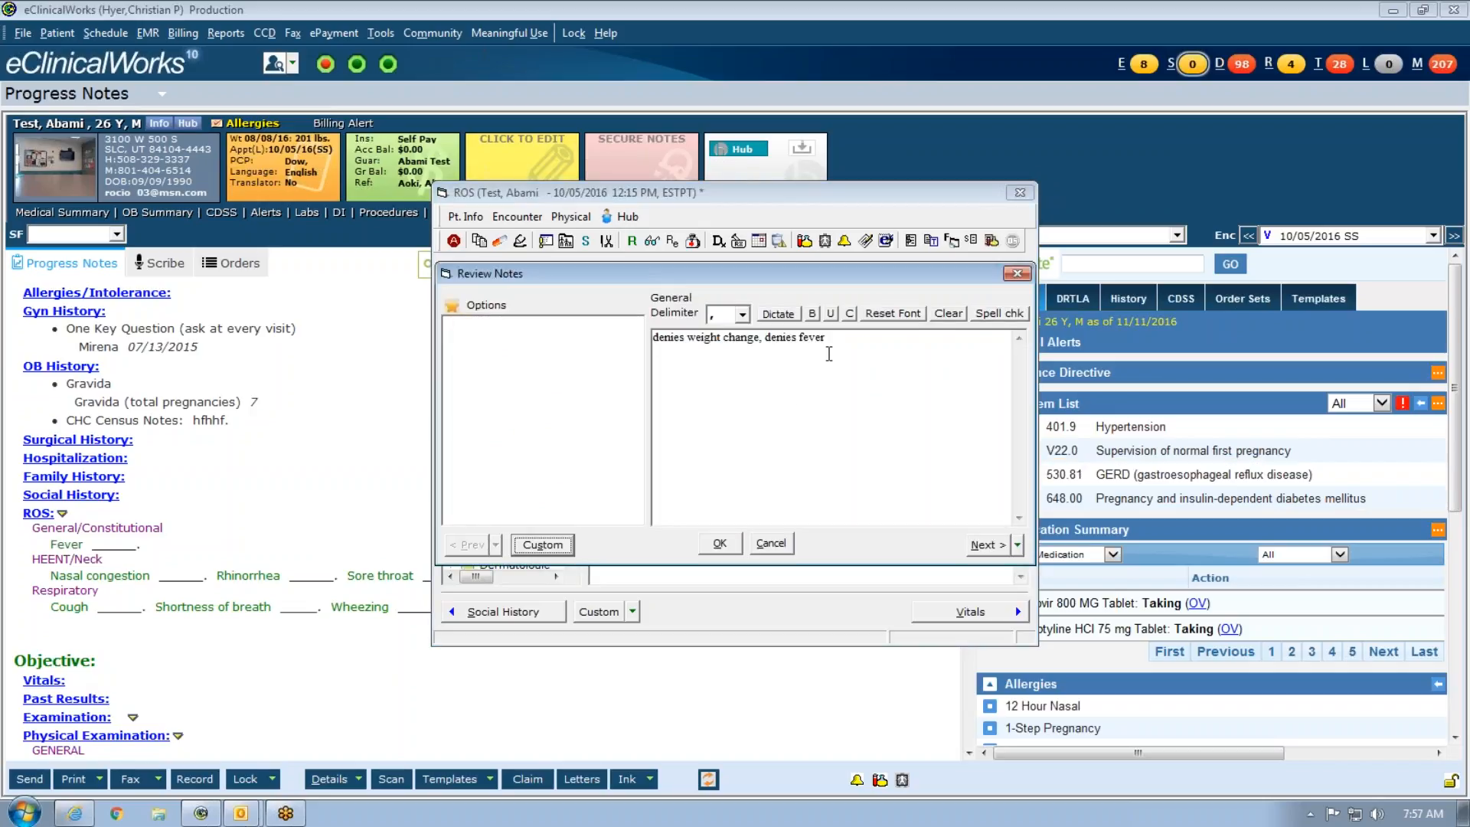
left_click(719, 543)
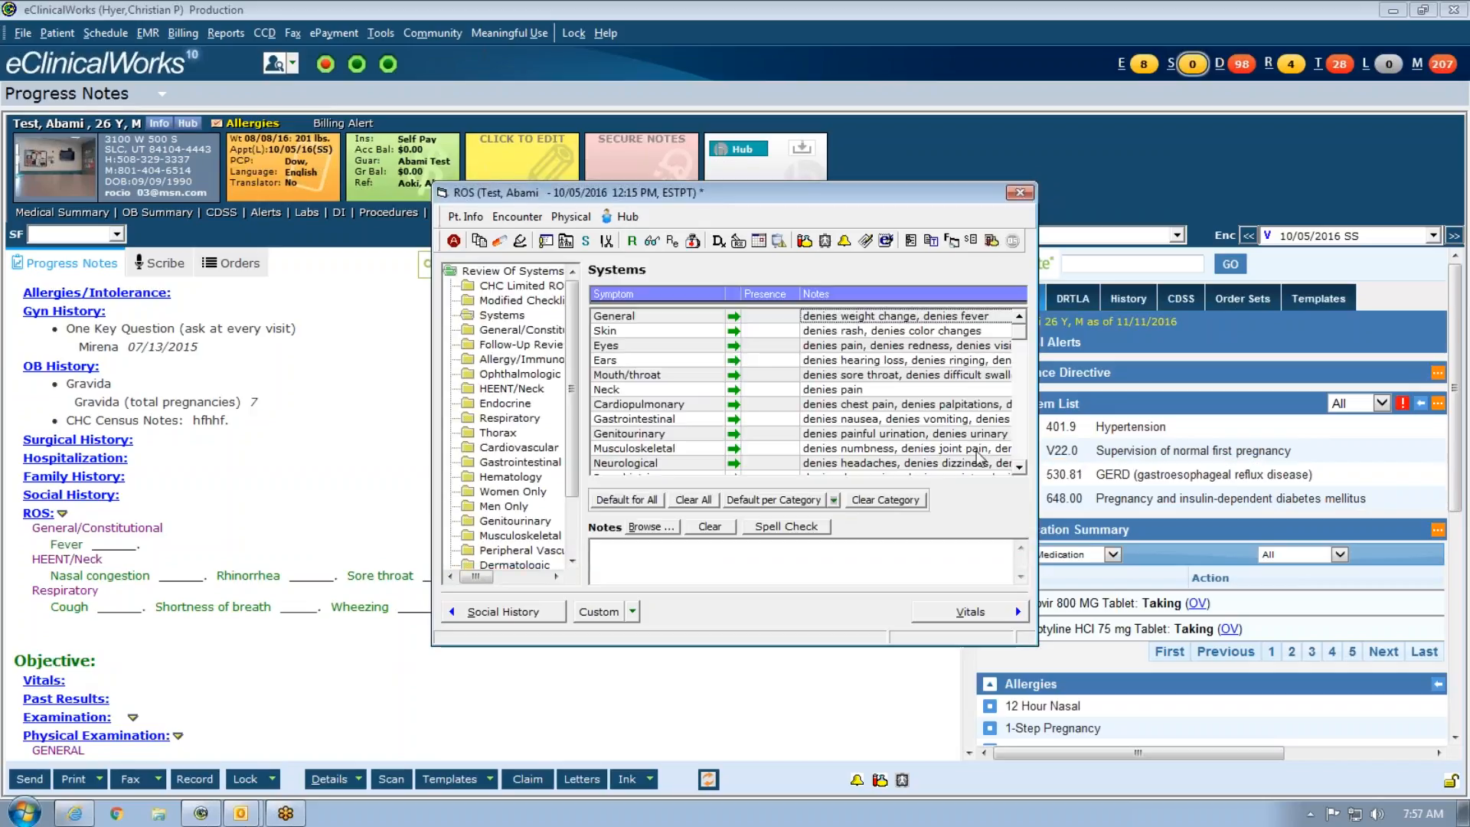
Step: Insert the default notes for Hematologic, Endocrine and Breasts, and close the ROS window
scroll(724, 389, "down", 3)
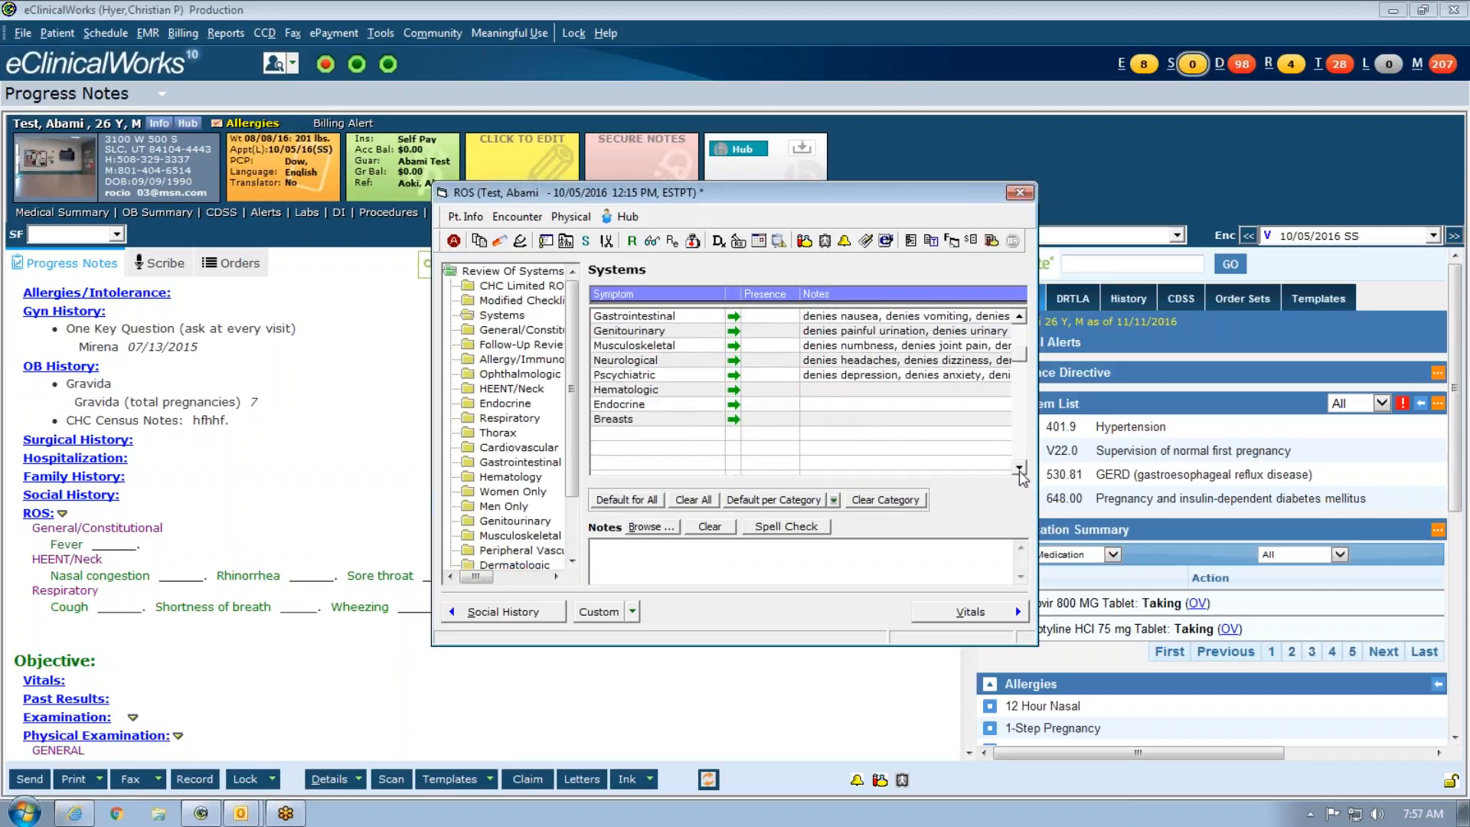
left_click(732, 380)
left_click(733, 390)
left_click(733, 404)
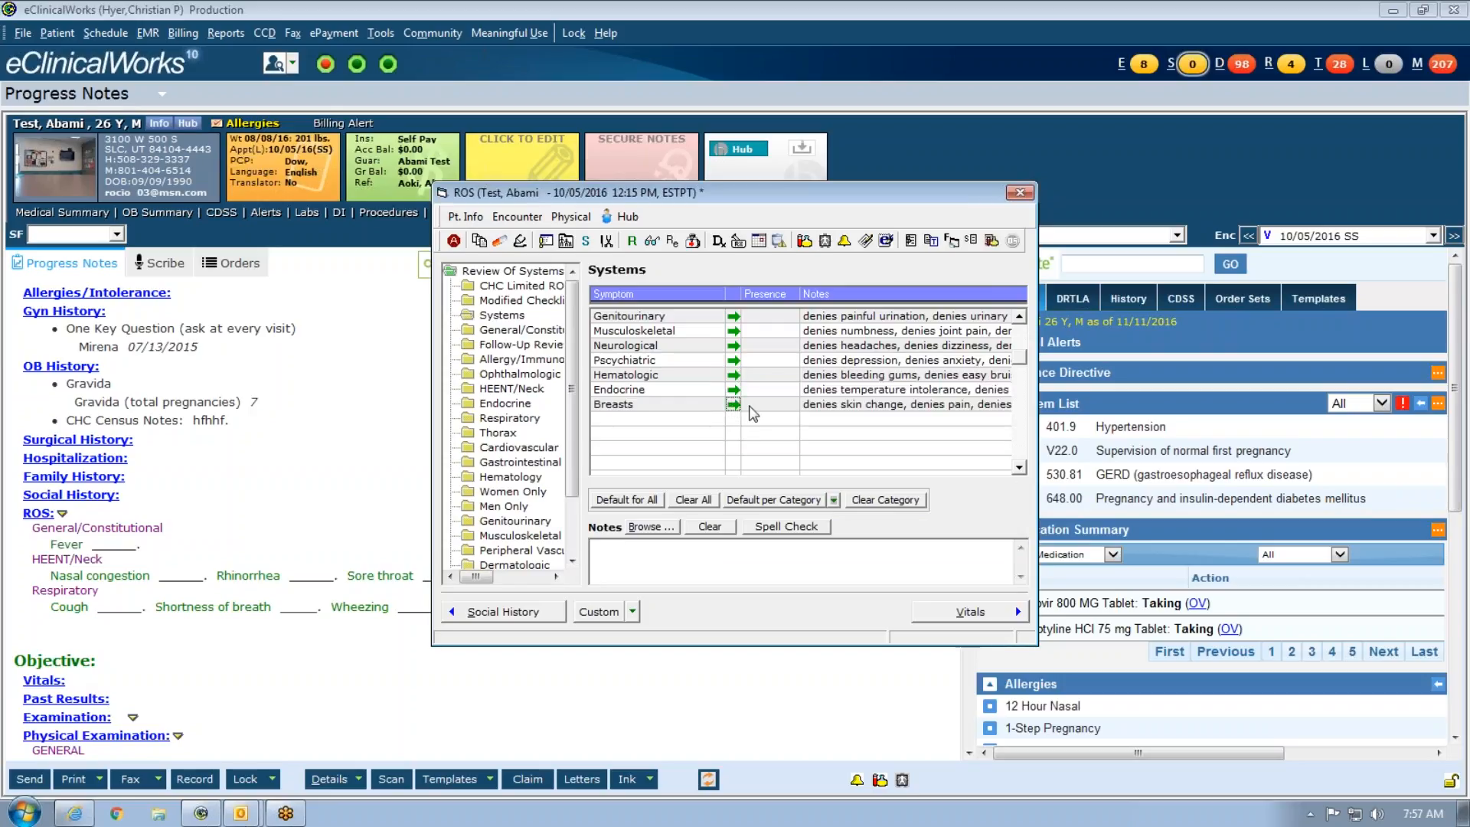
left_click(1020, 192)
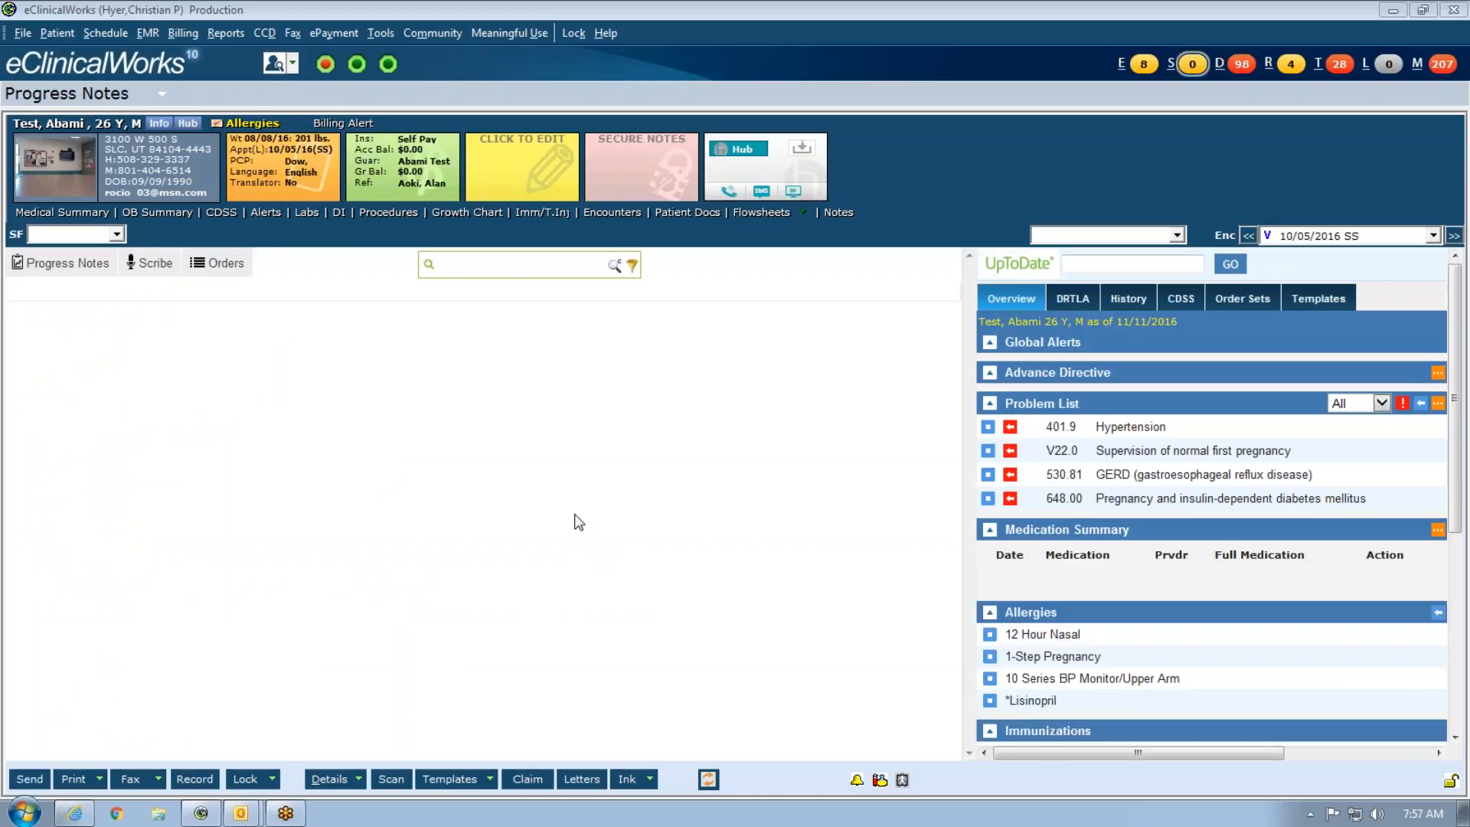
Step: Check the ROS entries in the progress note and open the Categories group of the Physical Examination
scroll(761, 506, "down", 8)
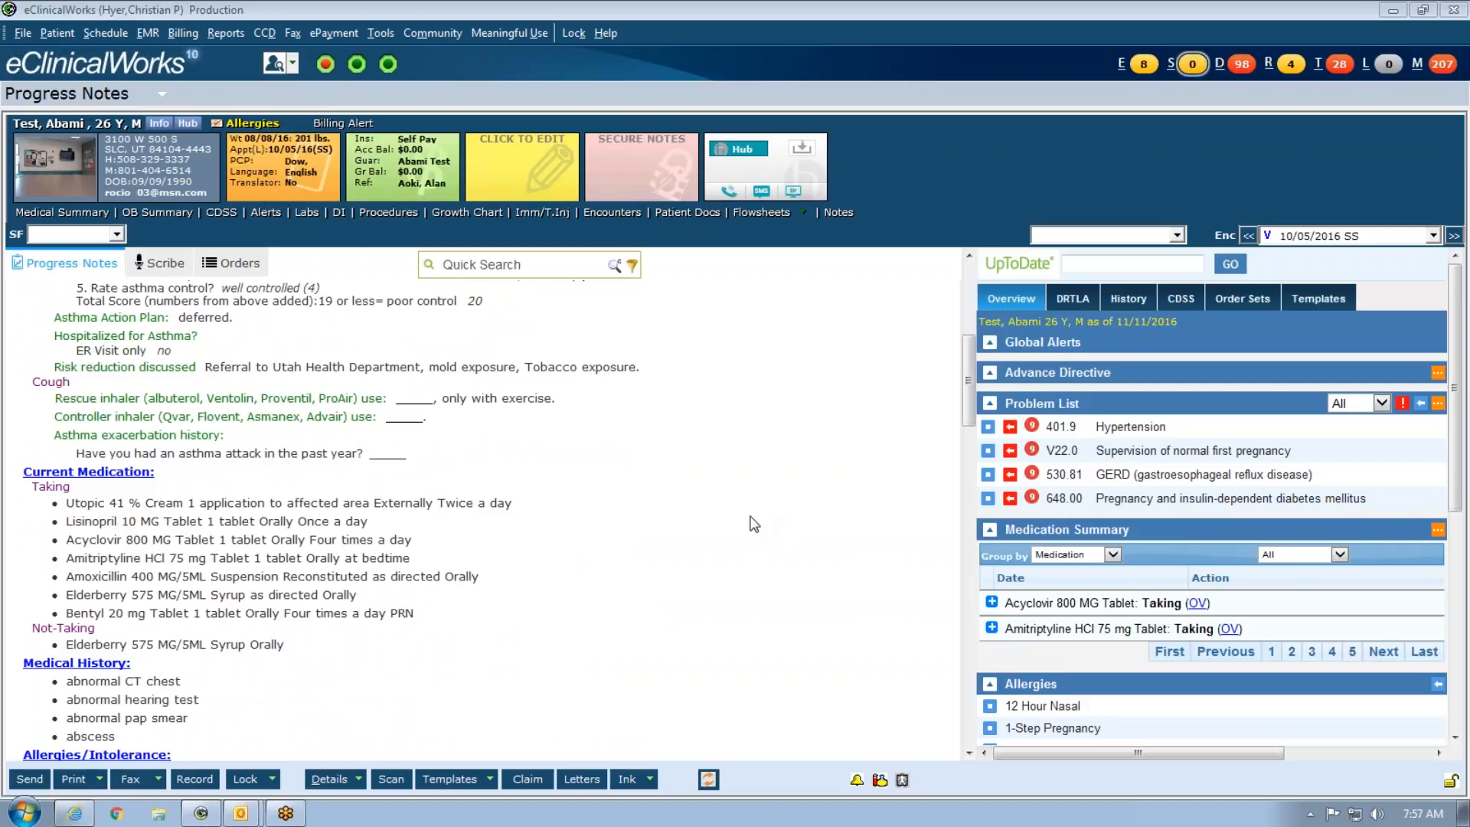
scroll(752, 523, "down", 6)
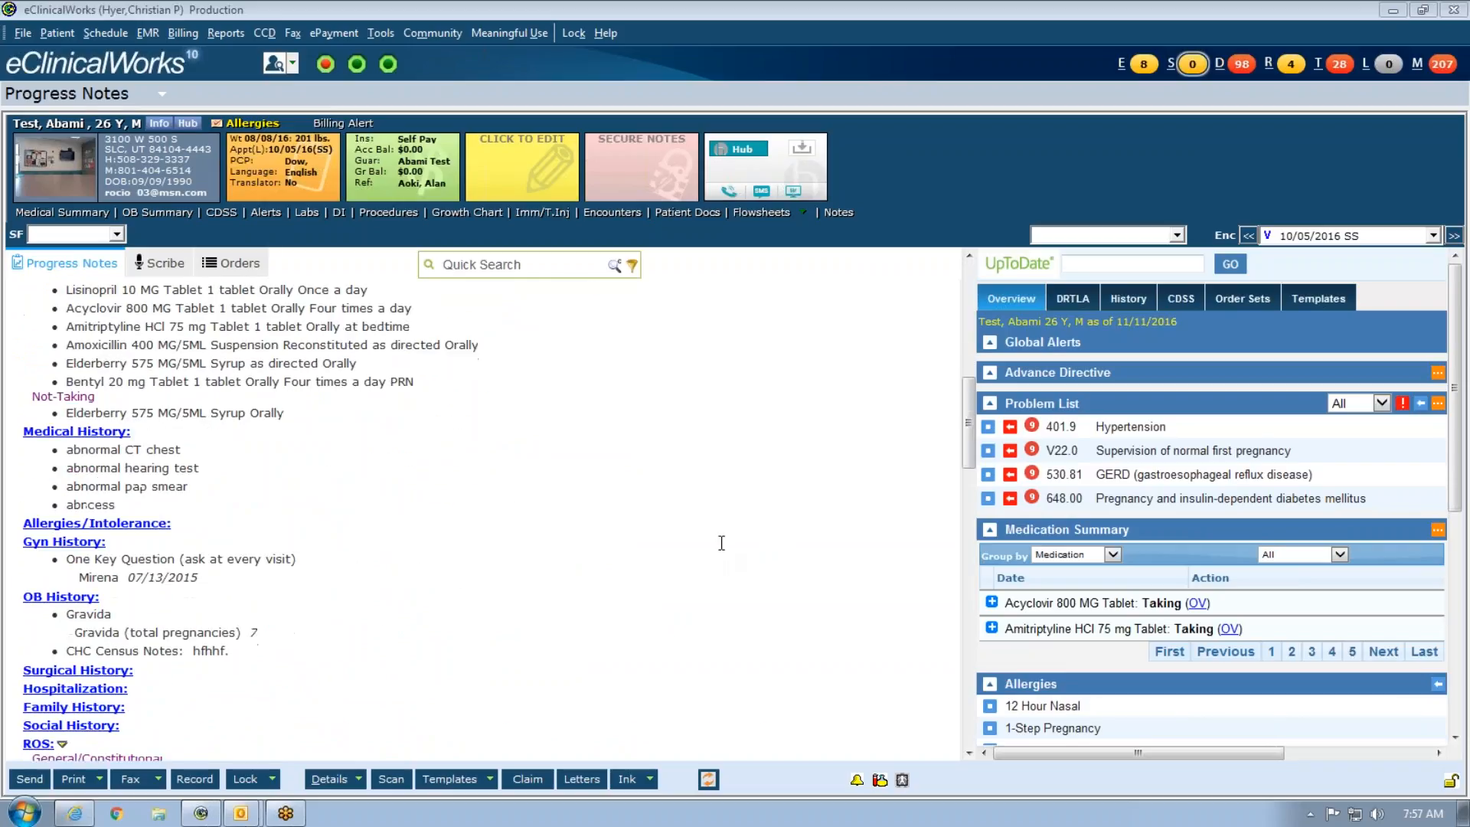
scroll(715, 545, "up", 1)
scroll(584, 506, "down", 7)
scroll(211, 510, "down", 5)
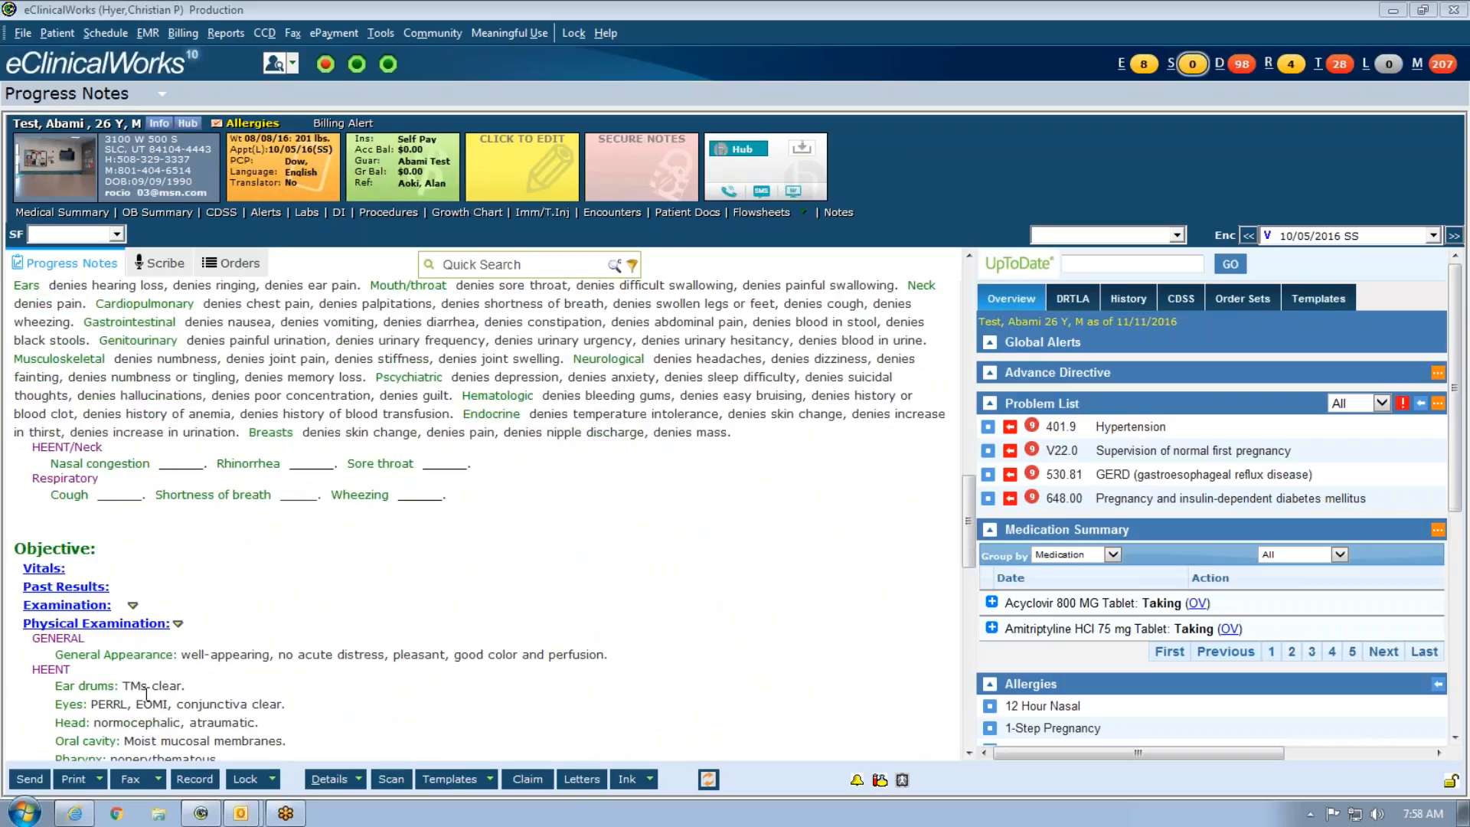
scroll(146, 693, "down", 3)
left_click(96, 473)
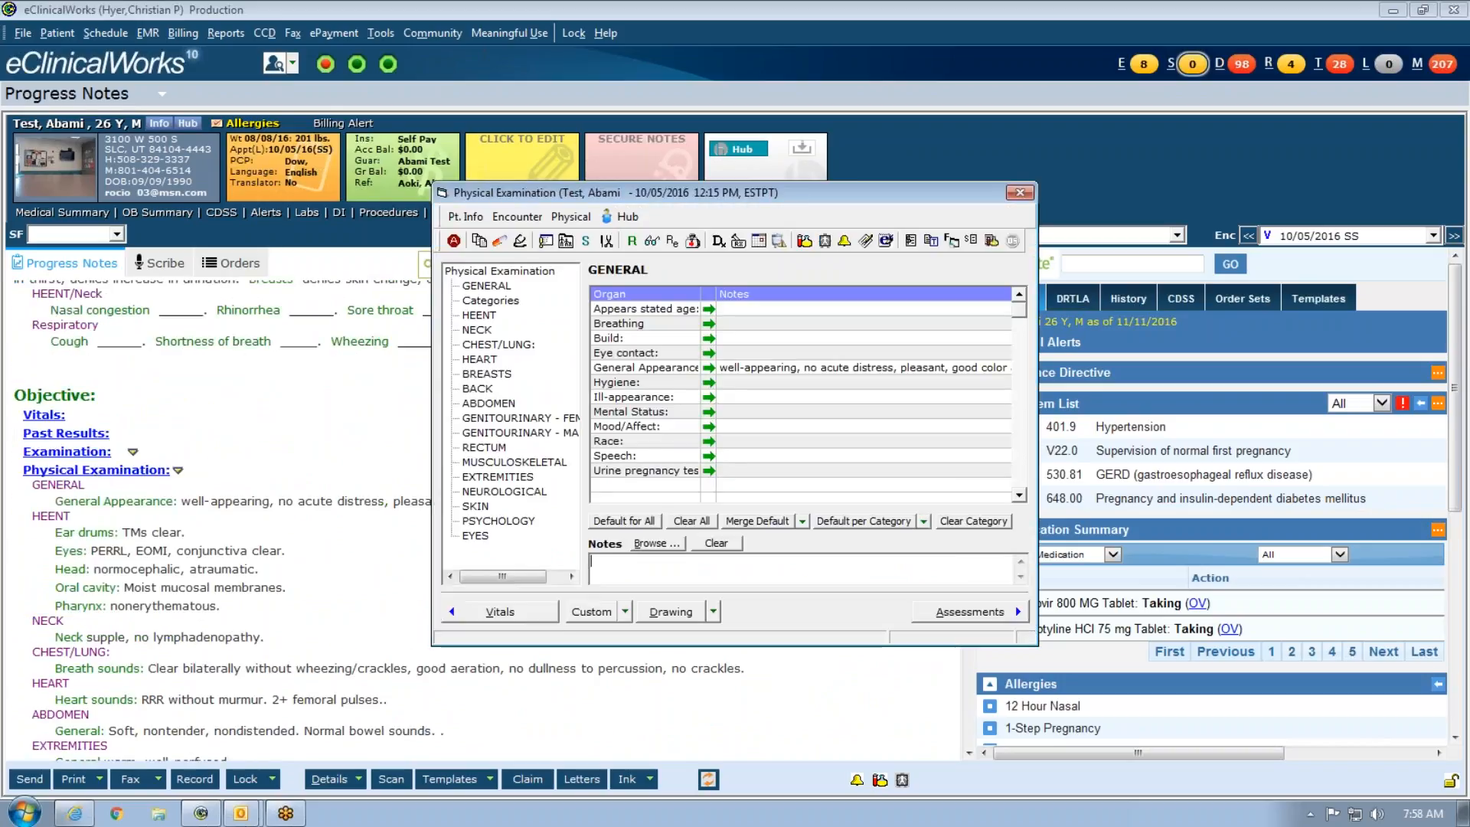
left_click(493, 302)
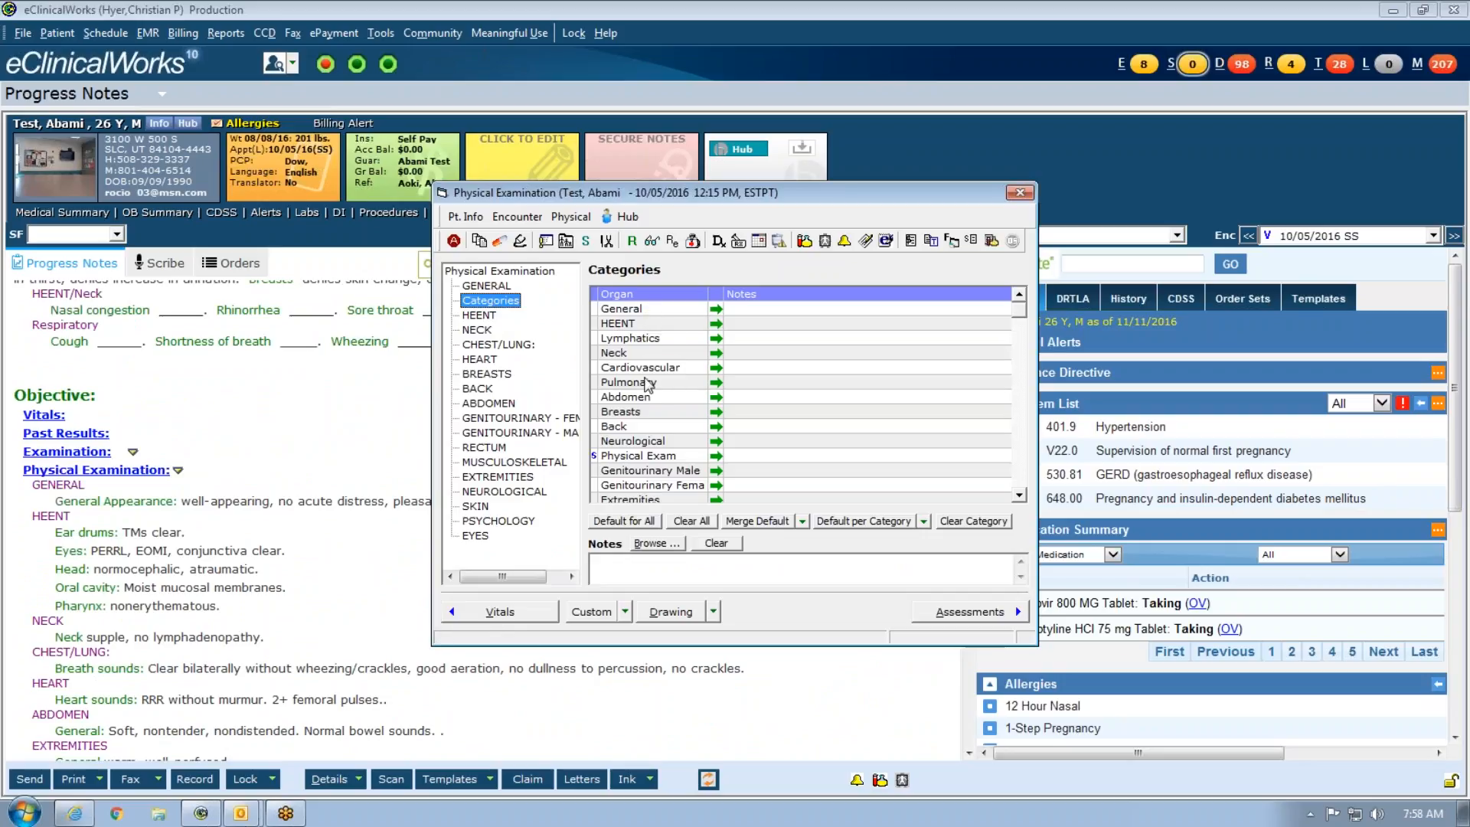
Step: Try inserting the default exam notes organ by organ from General through Neurological, and clear the category
left_click(716, 309)
left_click(715, 324)
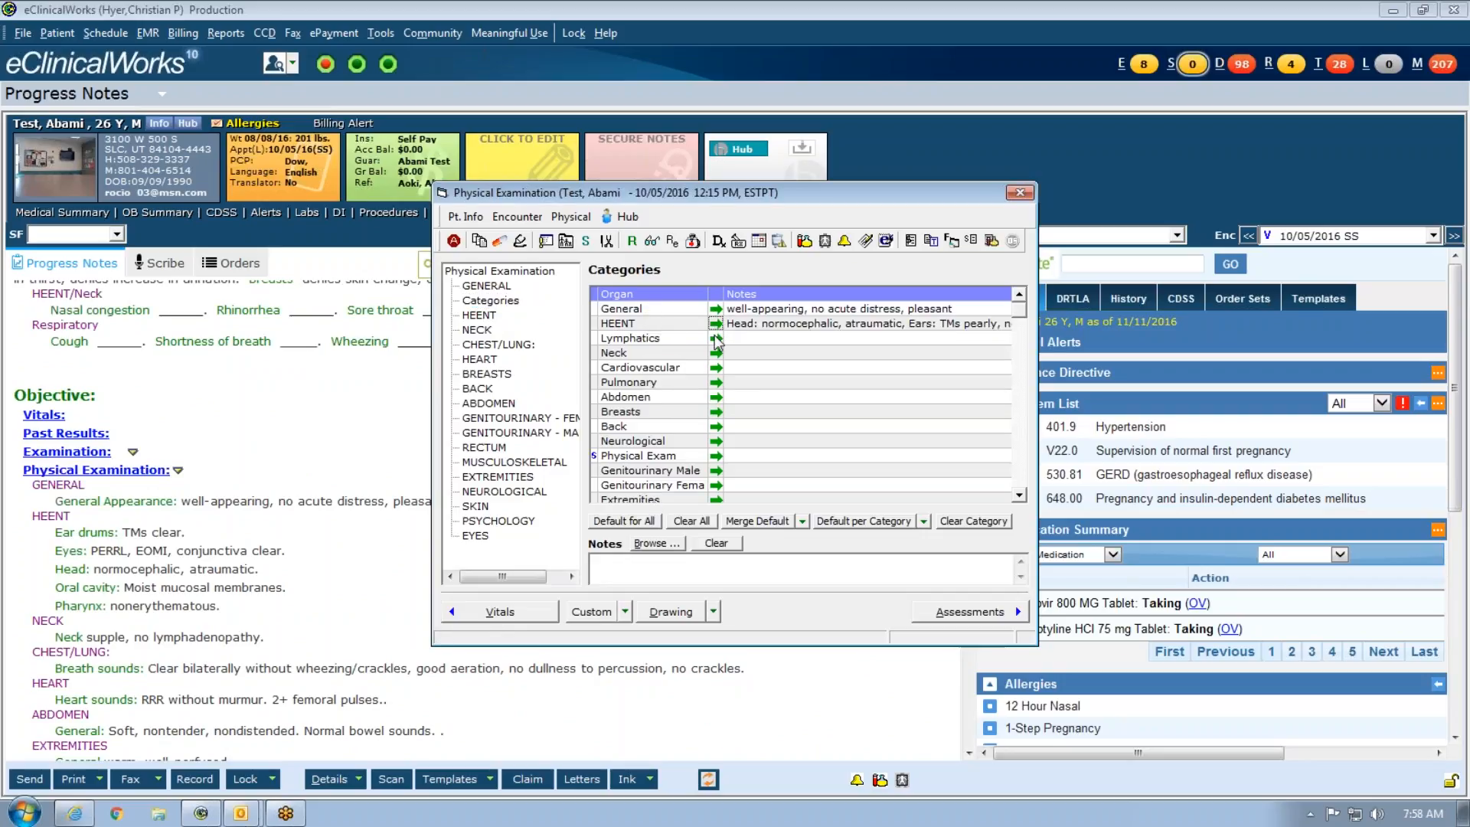
left_click(716, 338)
left_click(716, 353)
left_click(716, 382)
left_click(716, 397)
left_click(715, 411)
left_click(715, 427)
left_click(716, 441)
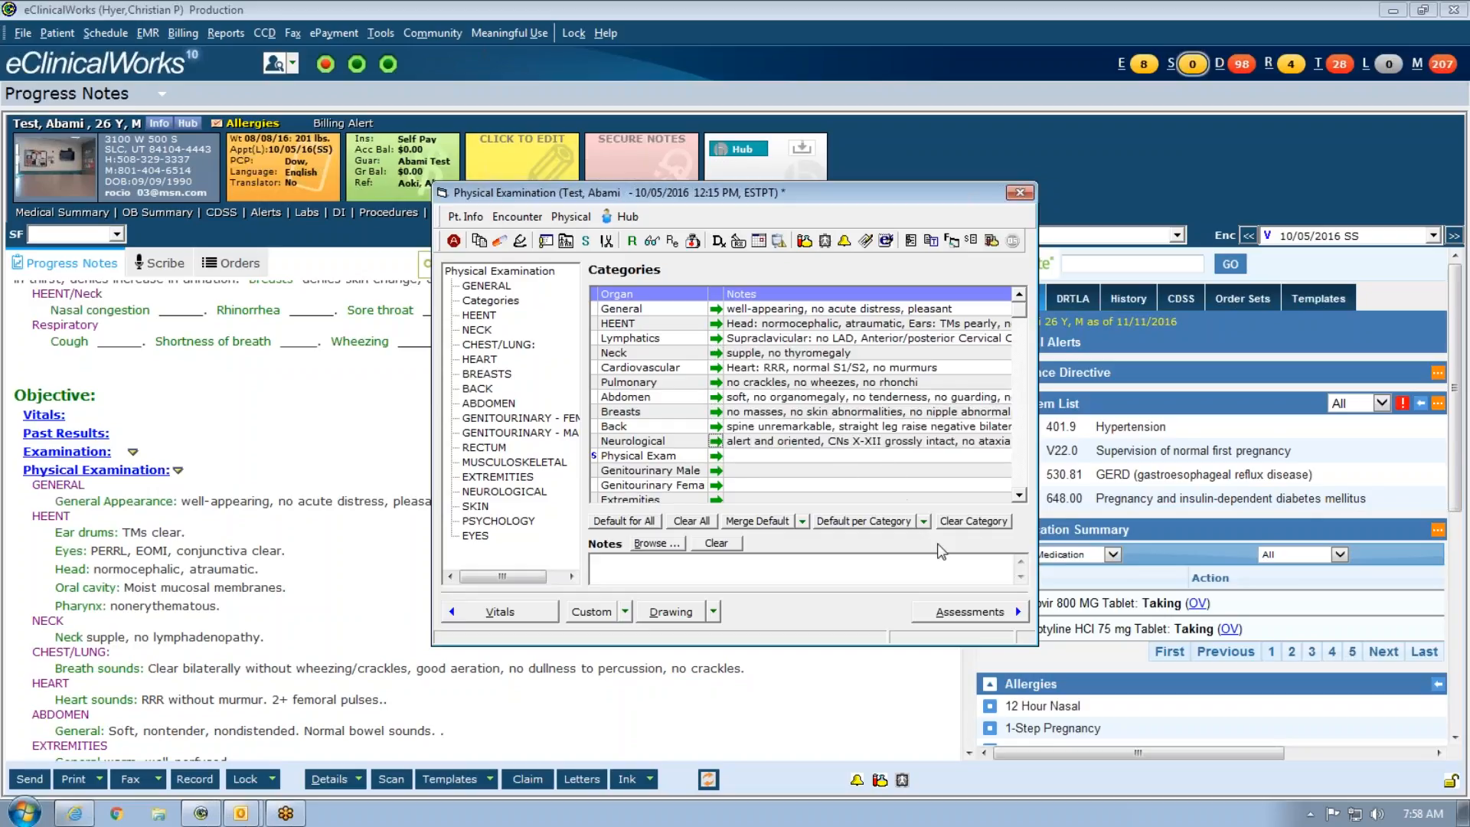
left_click(973, 521)
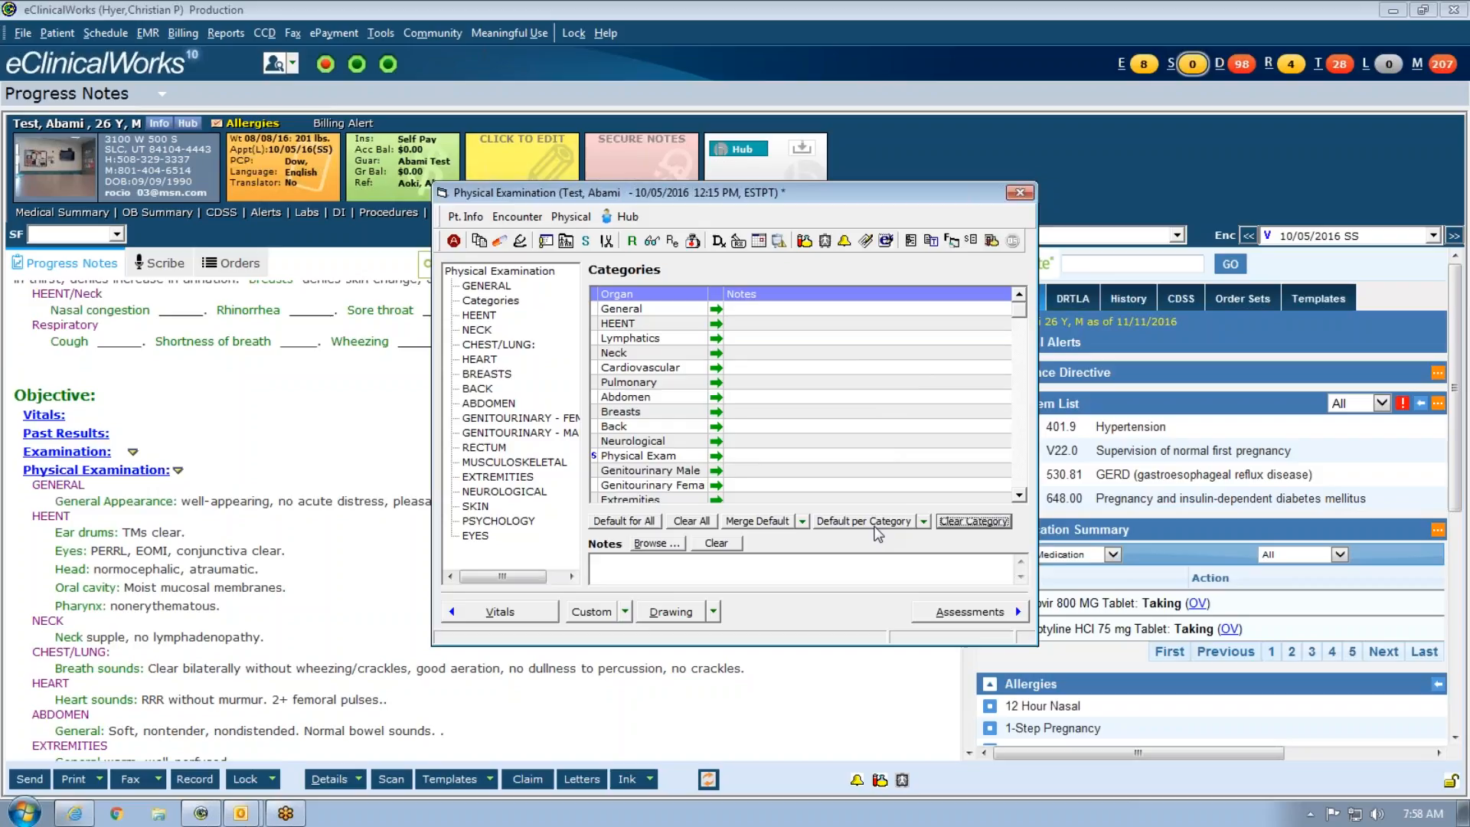
Step: Try filling every organ in Categories at once with the category defaults, and clear the category
left_click(872, 524)
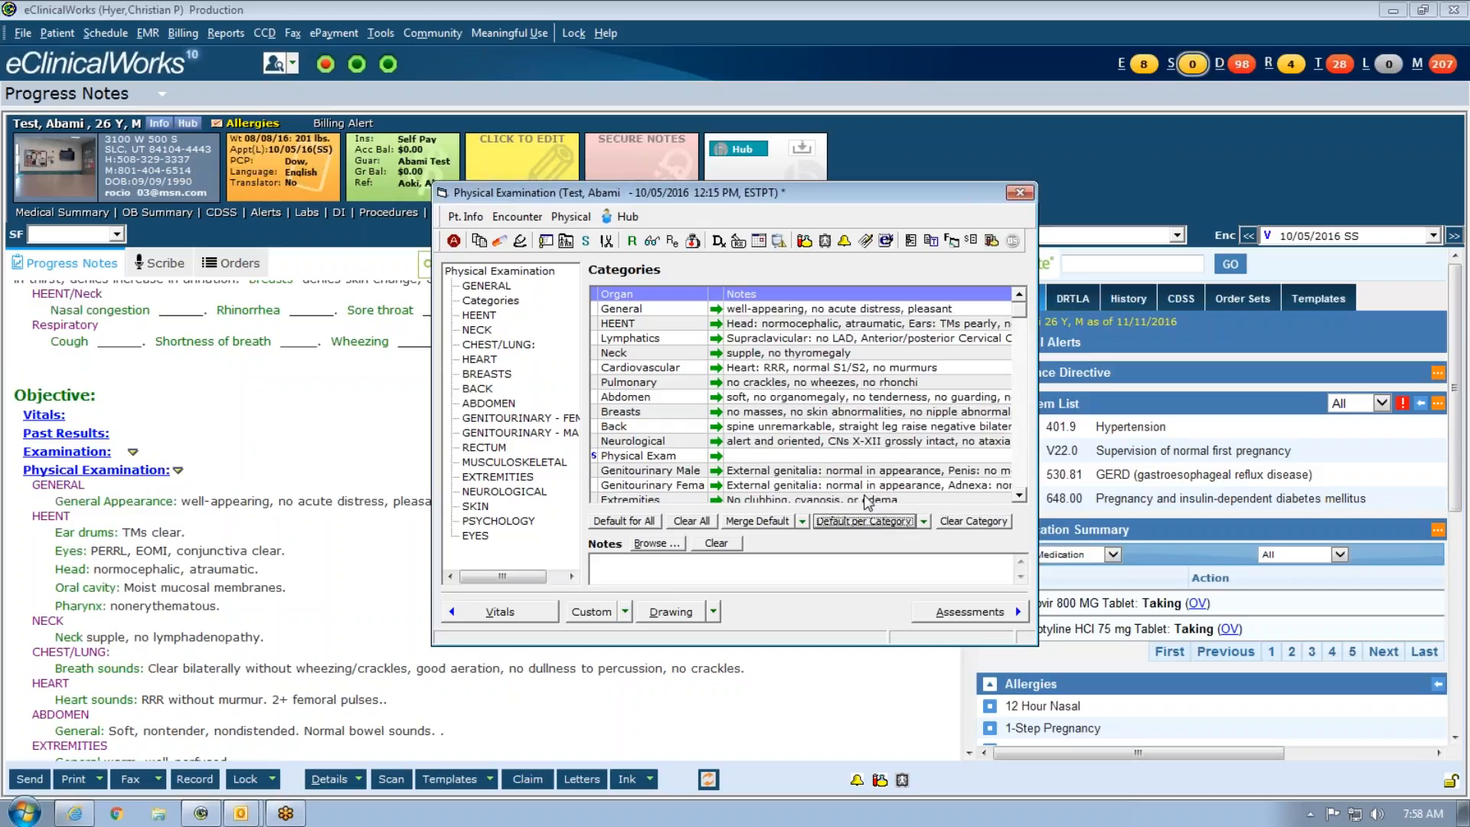
left_click(953, 524)
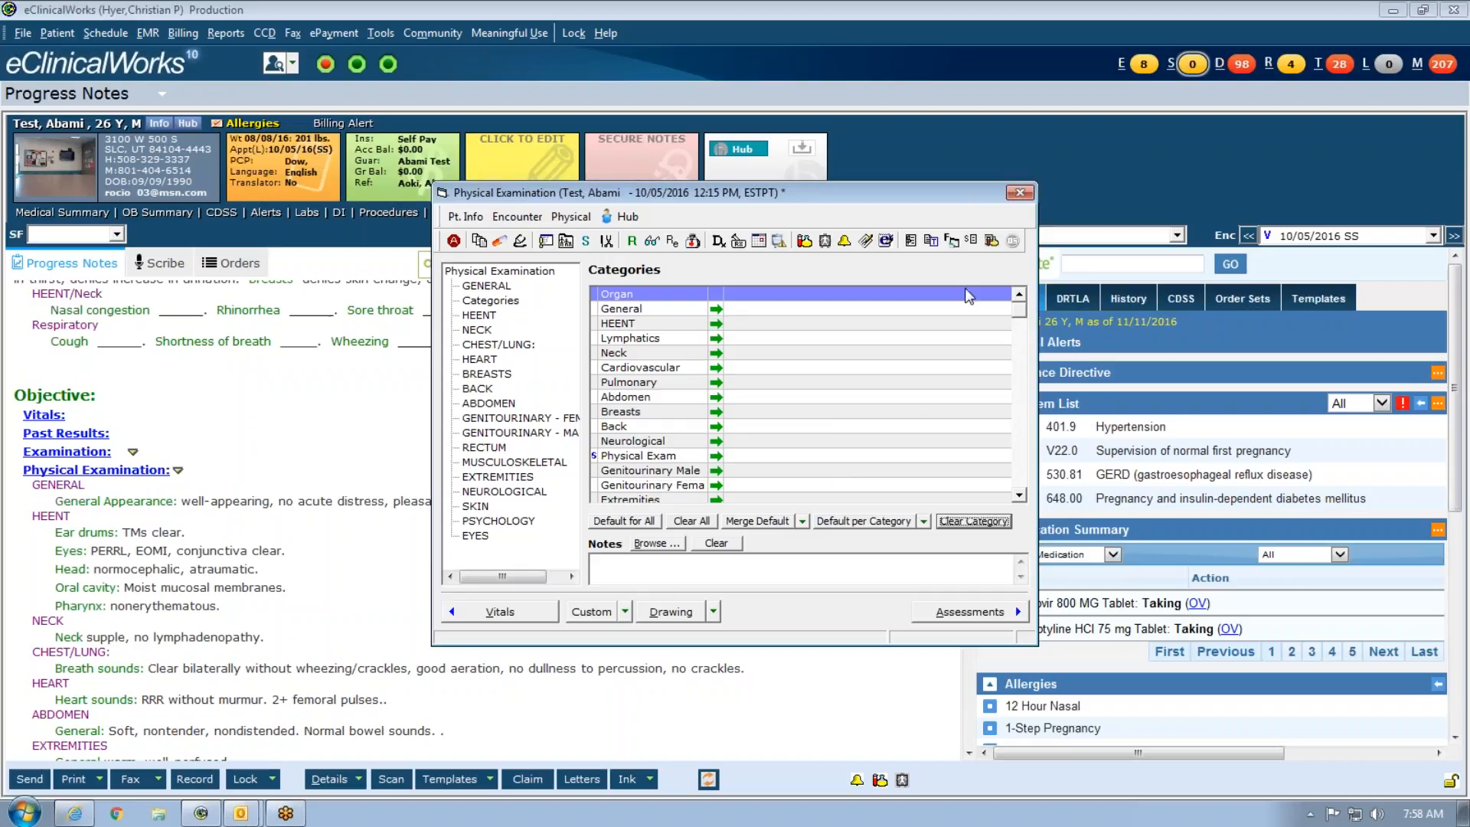
double_click(1021, 495)
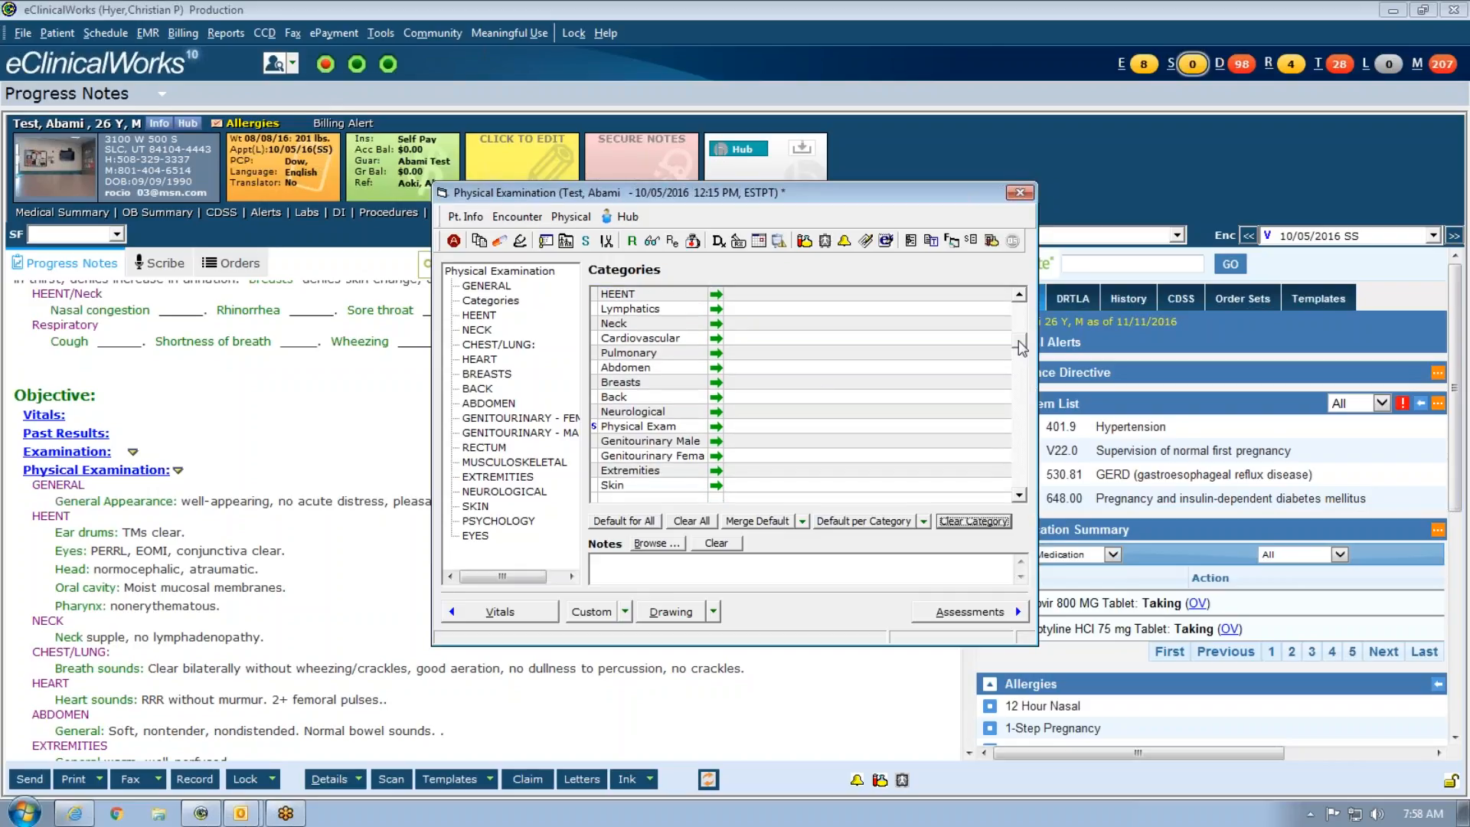
Step: Insert default exam notes for General, HEENT, Lymphatics, Neck, Pulmonary, Abdomen, Breasts, Neurological and Genitourinary Male, skipping Cardiovascular and Back
double_click(1019, 294)
left_click(716, 308)
left_click(716, 323)
left_click(716, 338)
left_click(716, 352)
left_click(716, 382)
left_click(715, 396)
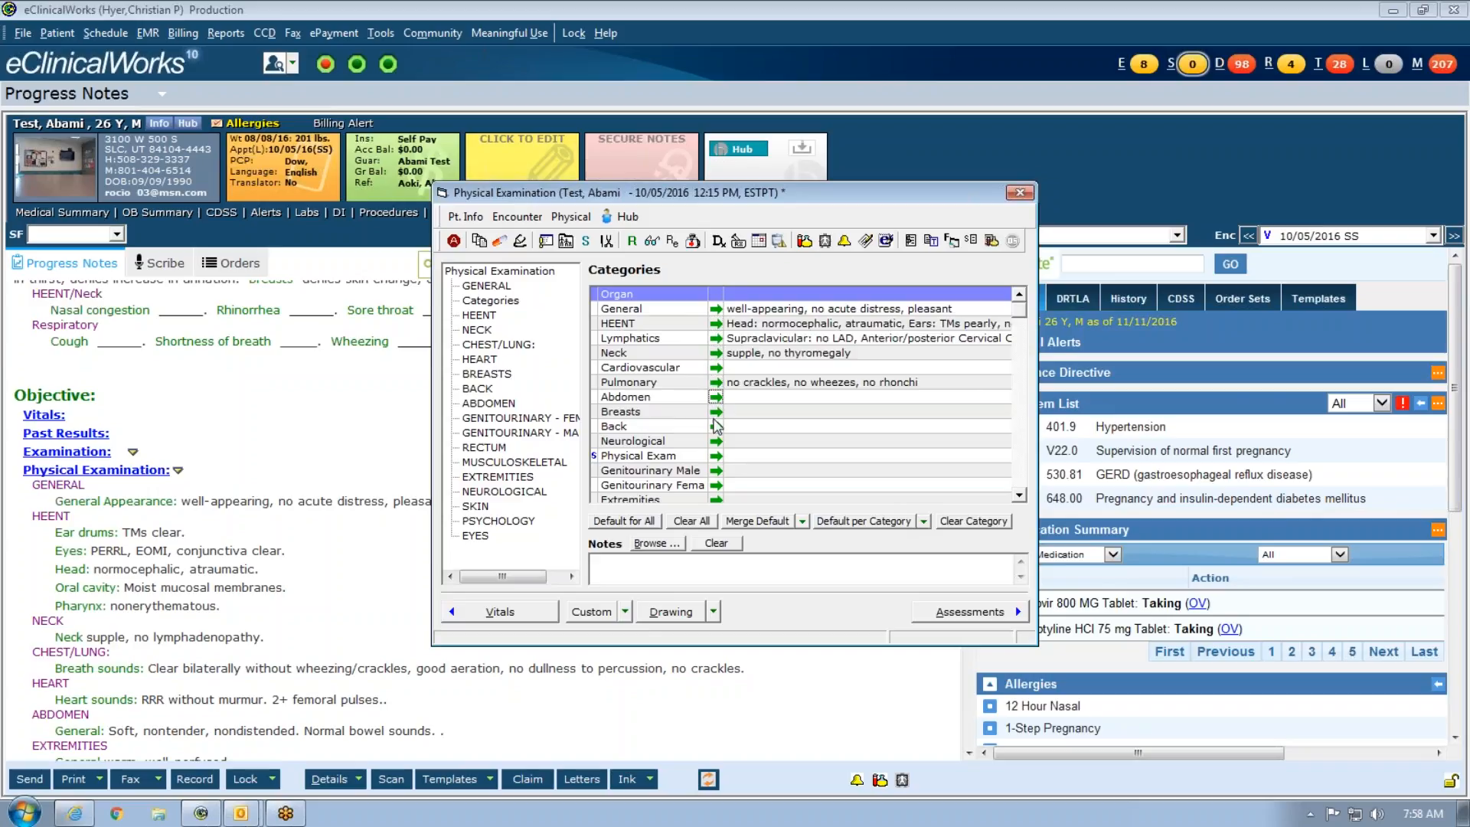
left_click(716, 411)
left_click(716, 441)
left_click(715, 470)
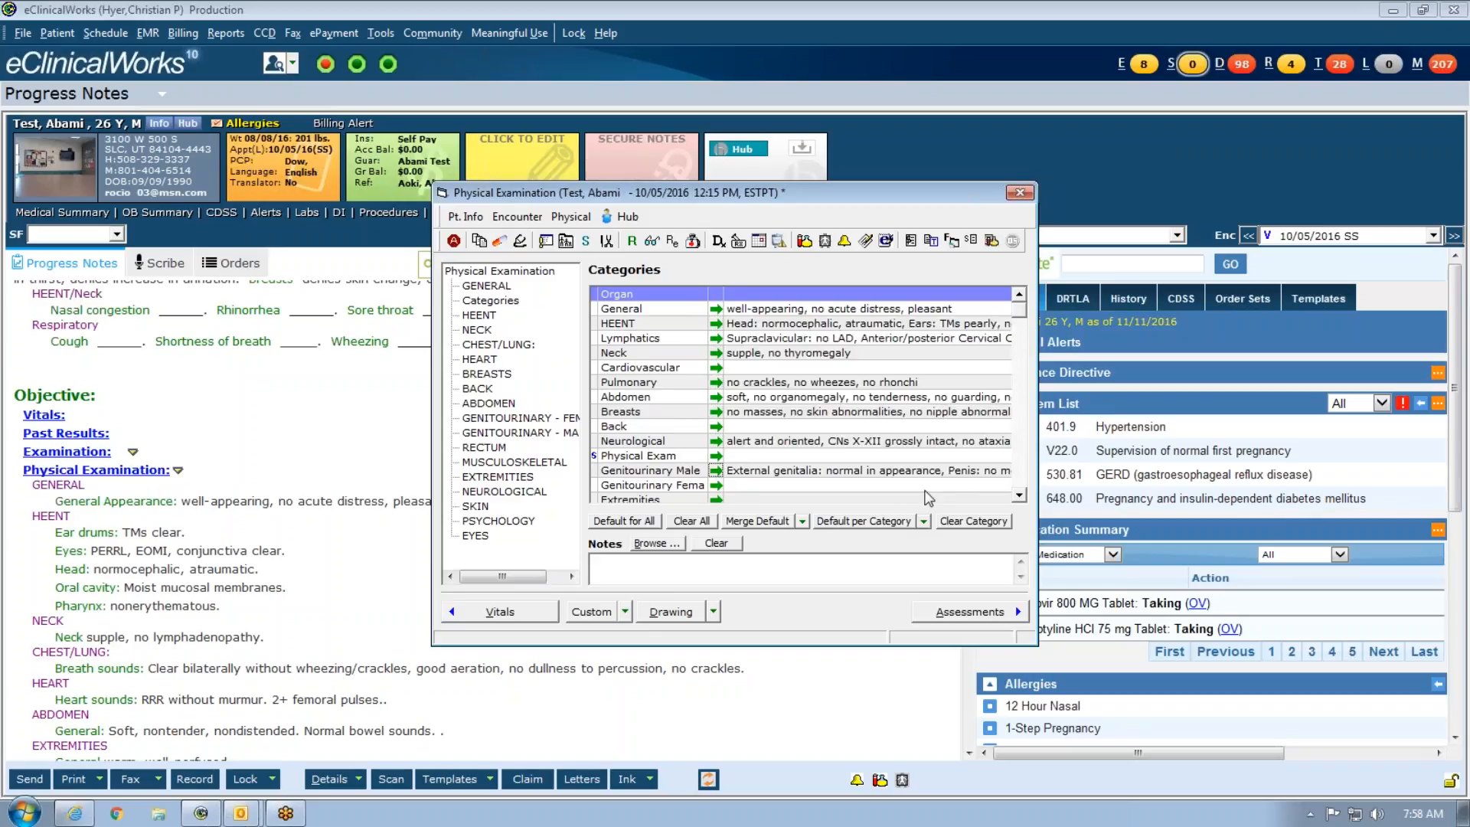
Step: Insert the default exam notes for Genitourinary Female, Extremities and Skin, and close the Physical Examination window
left_click(1019, 495)
left_click(1019, 495)
left_click(1019, 495)
left_click(1019, 495)
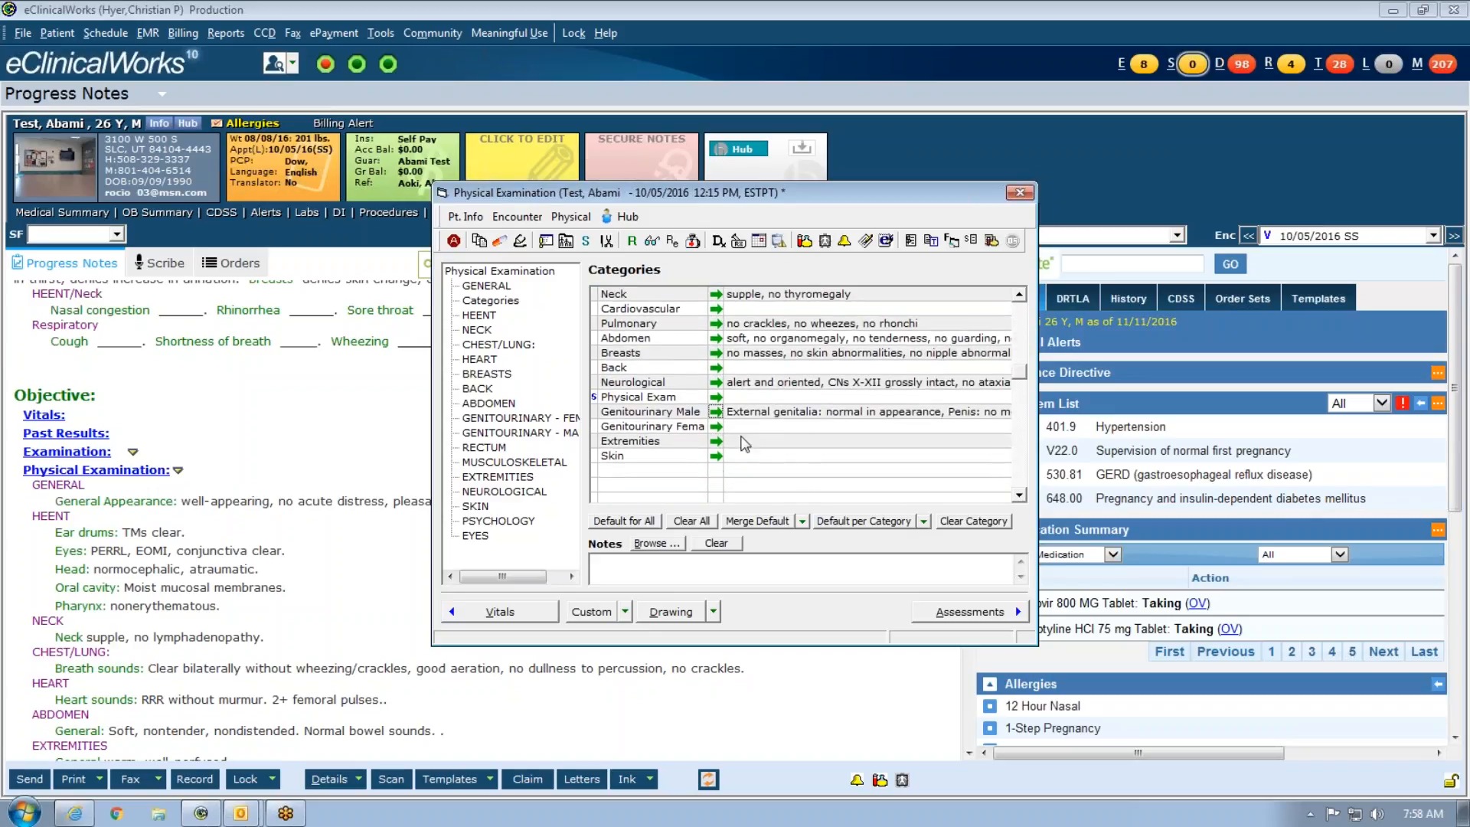
left_click(715, 426)
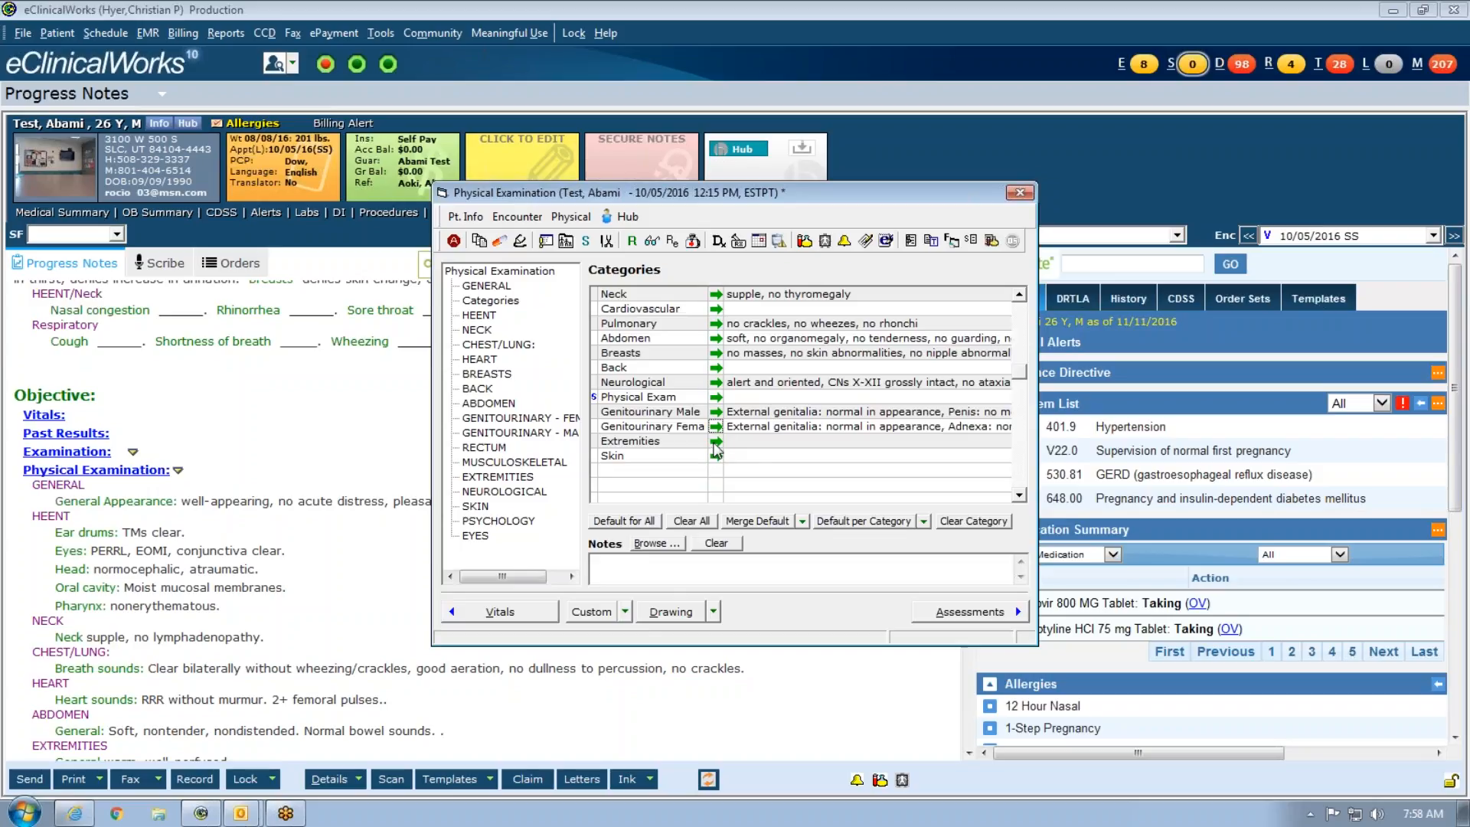
left_click(716, 441)
left_click(716, 456)
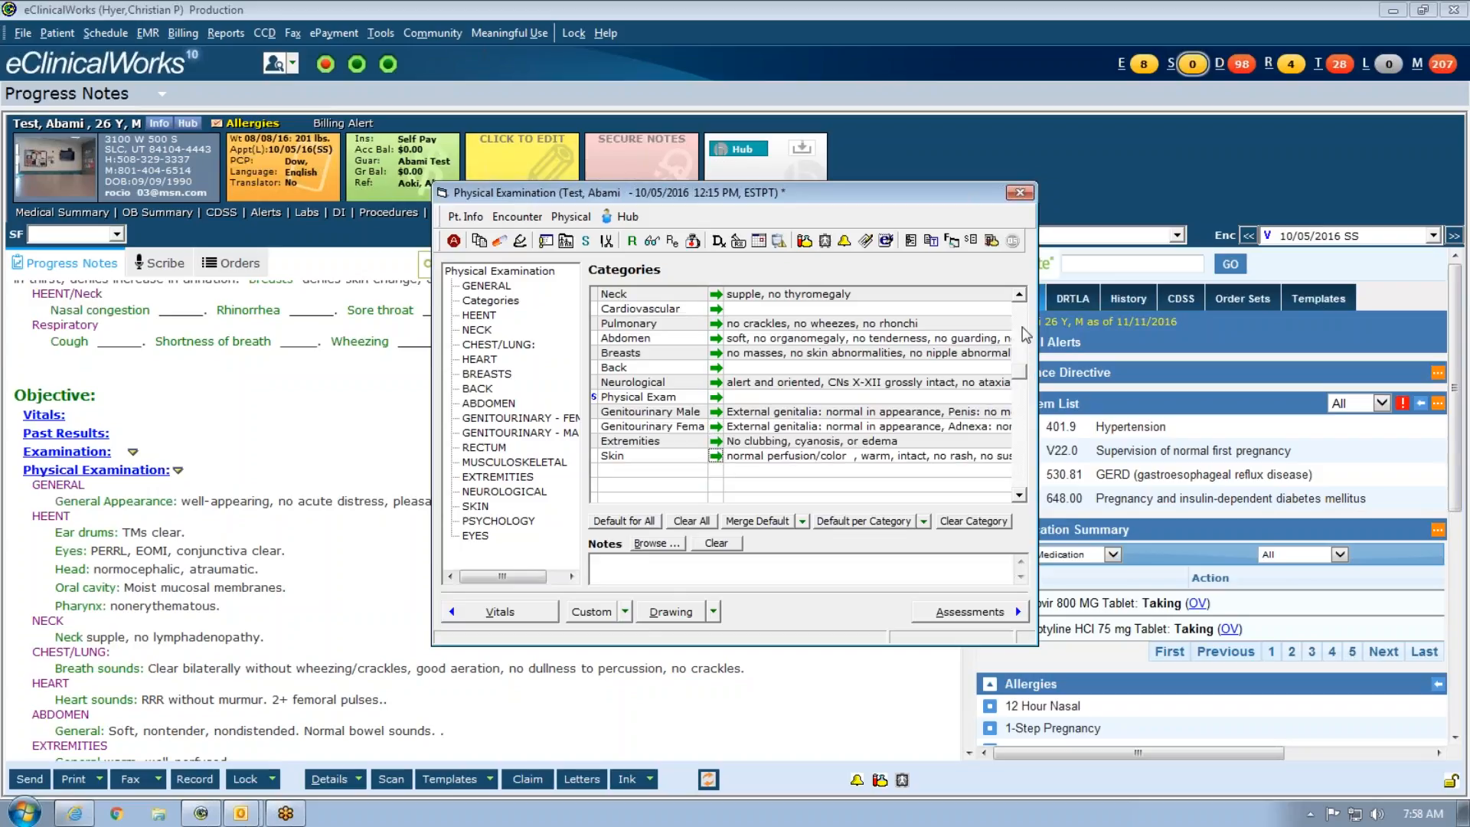
scroll(1024, 328, "up", 2)
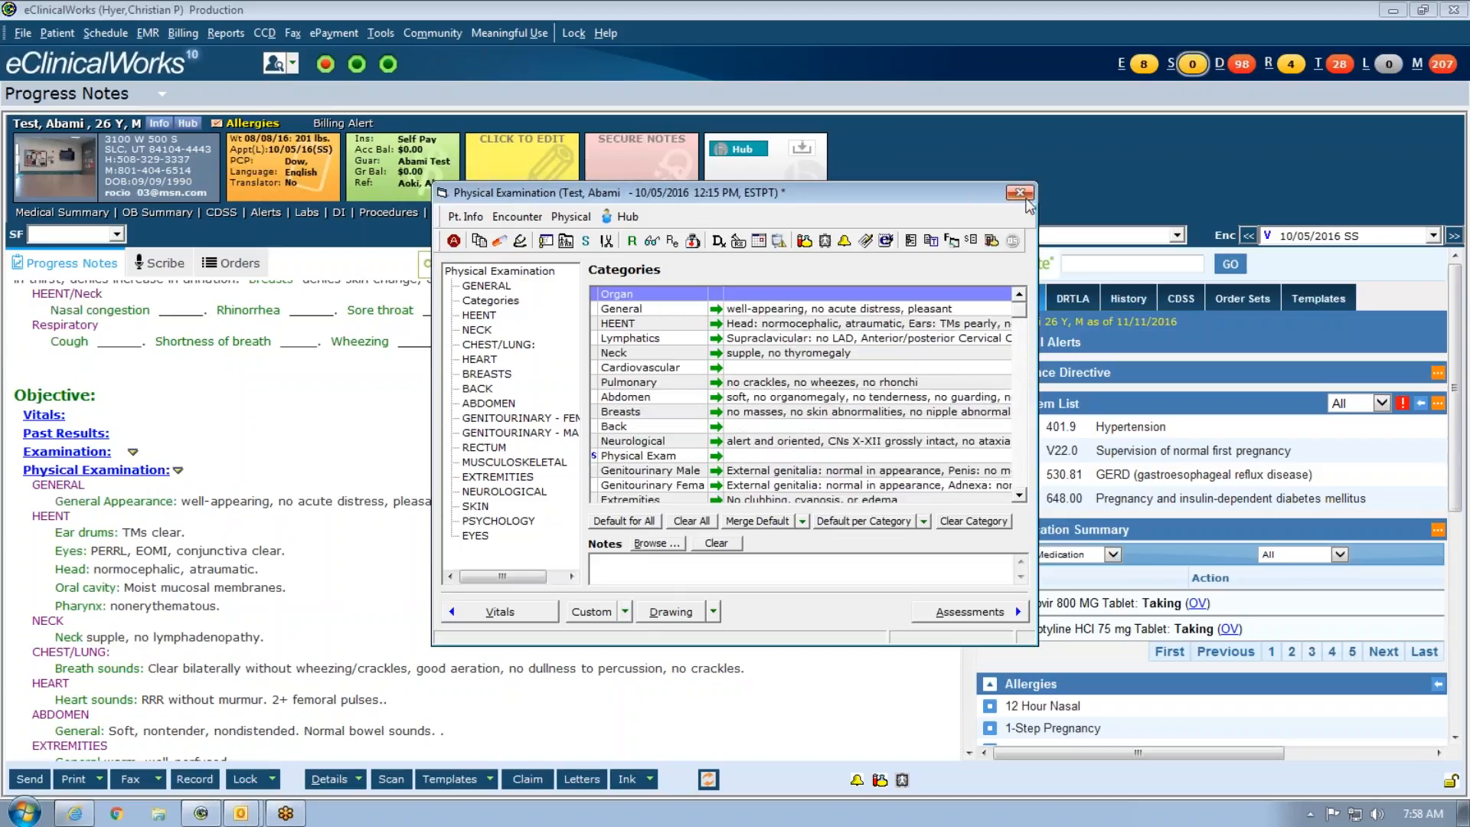
left_click(1020, 193)
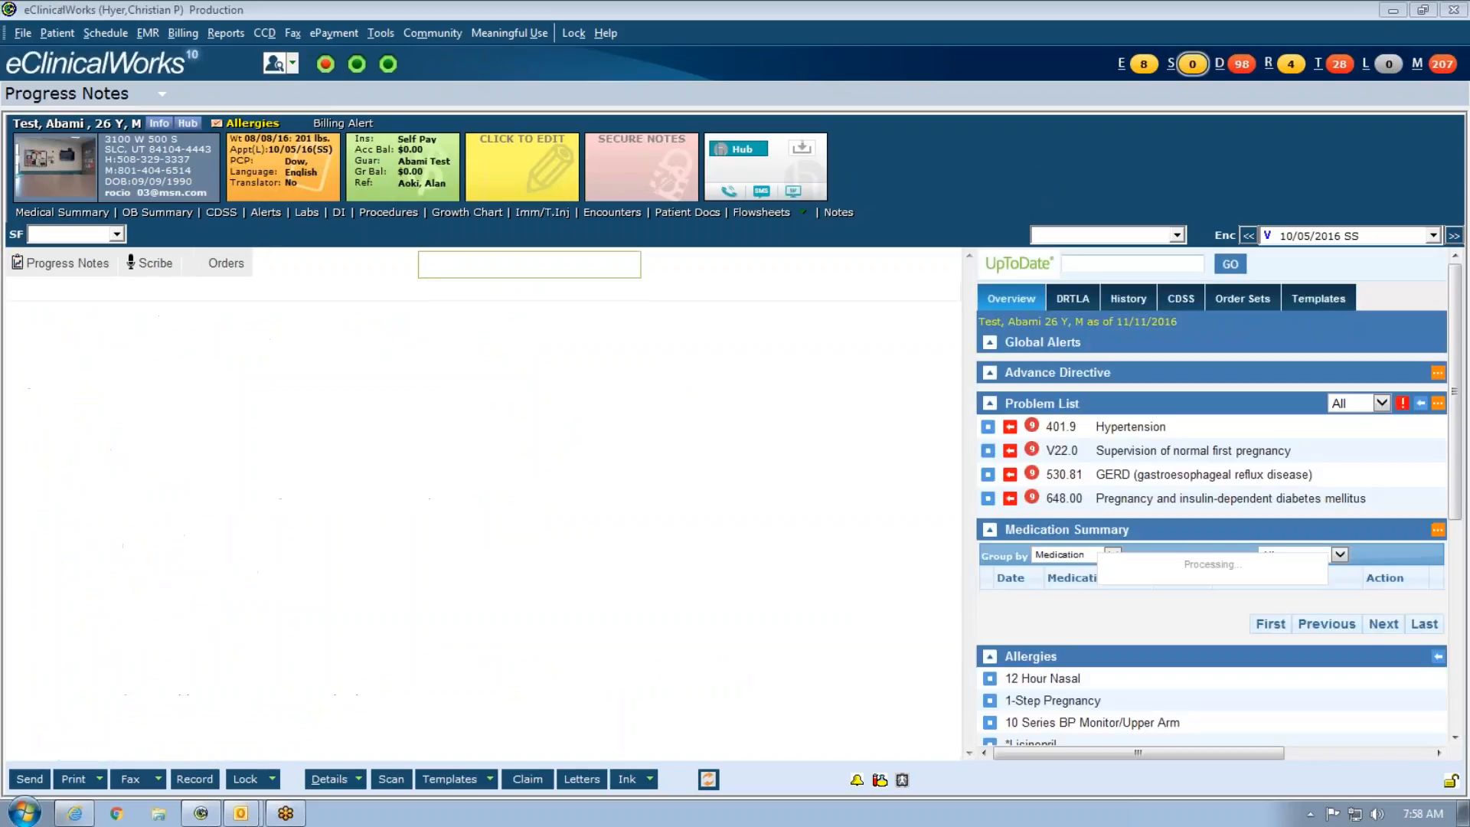
Step: Open the Configure Categories window and display the Physical Examination categories
left_click(148, 34)
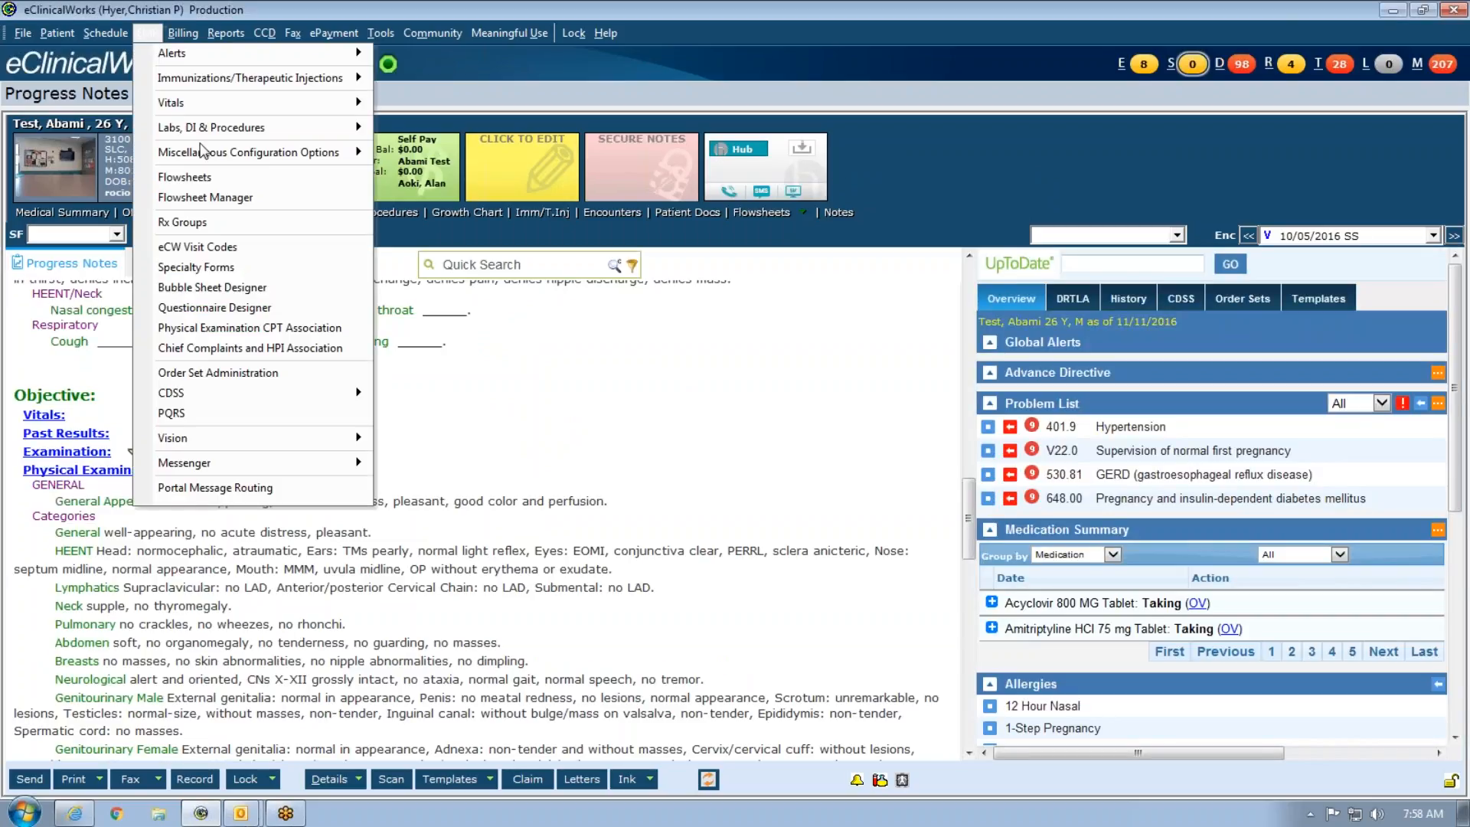
mouse_move(318, 152)
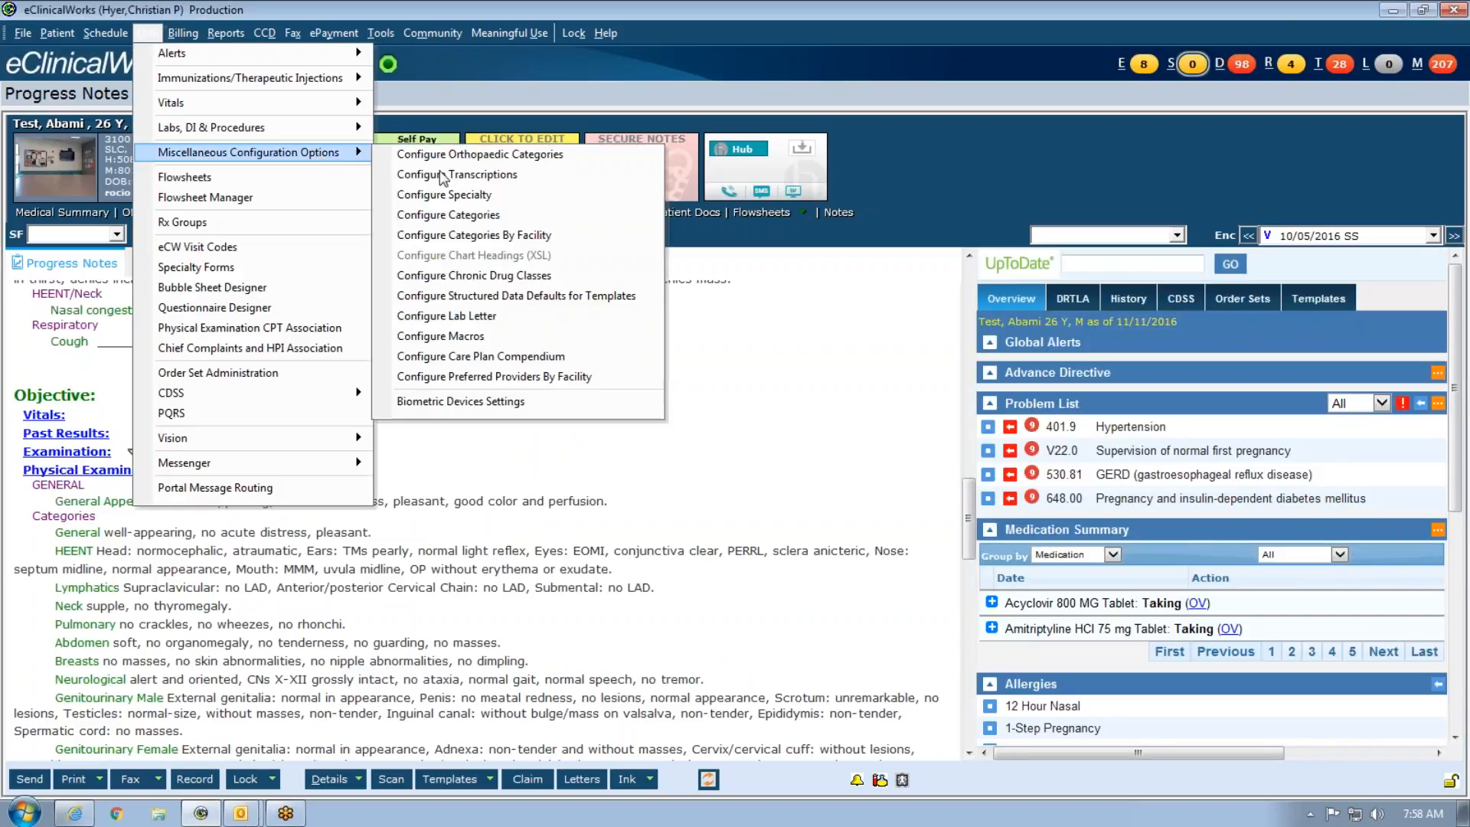
left_click(471, 216)
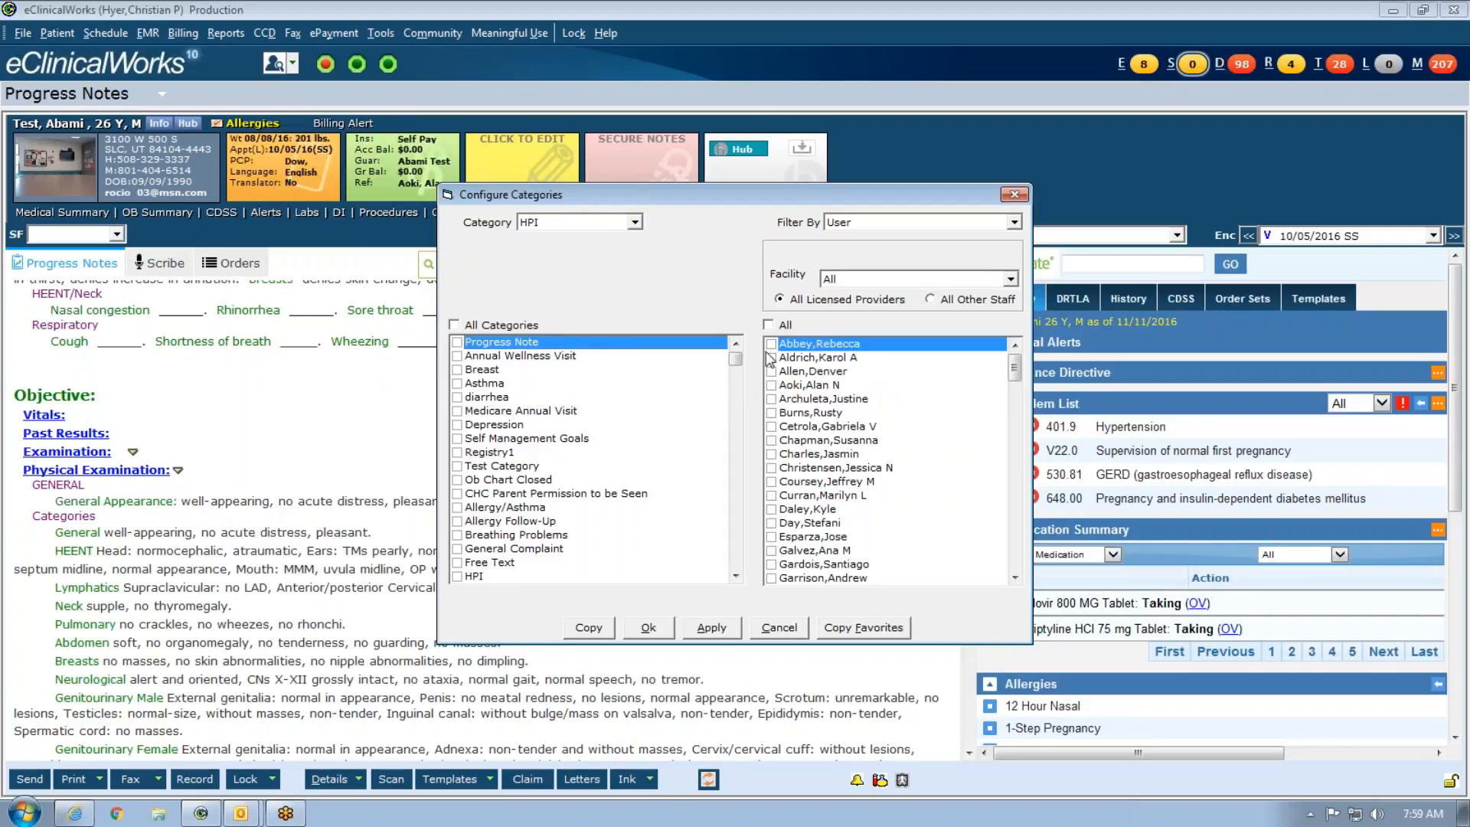
left_click(635, 222)
left_click(596, 276)
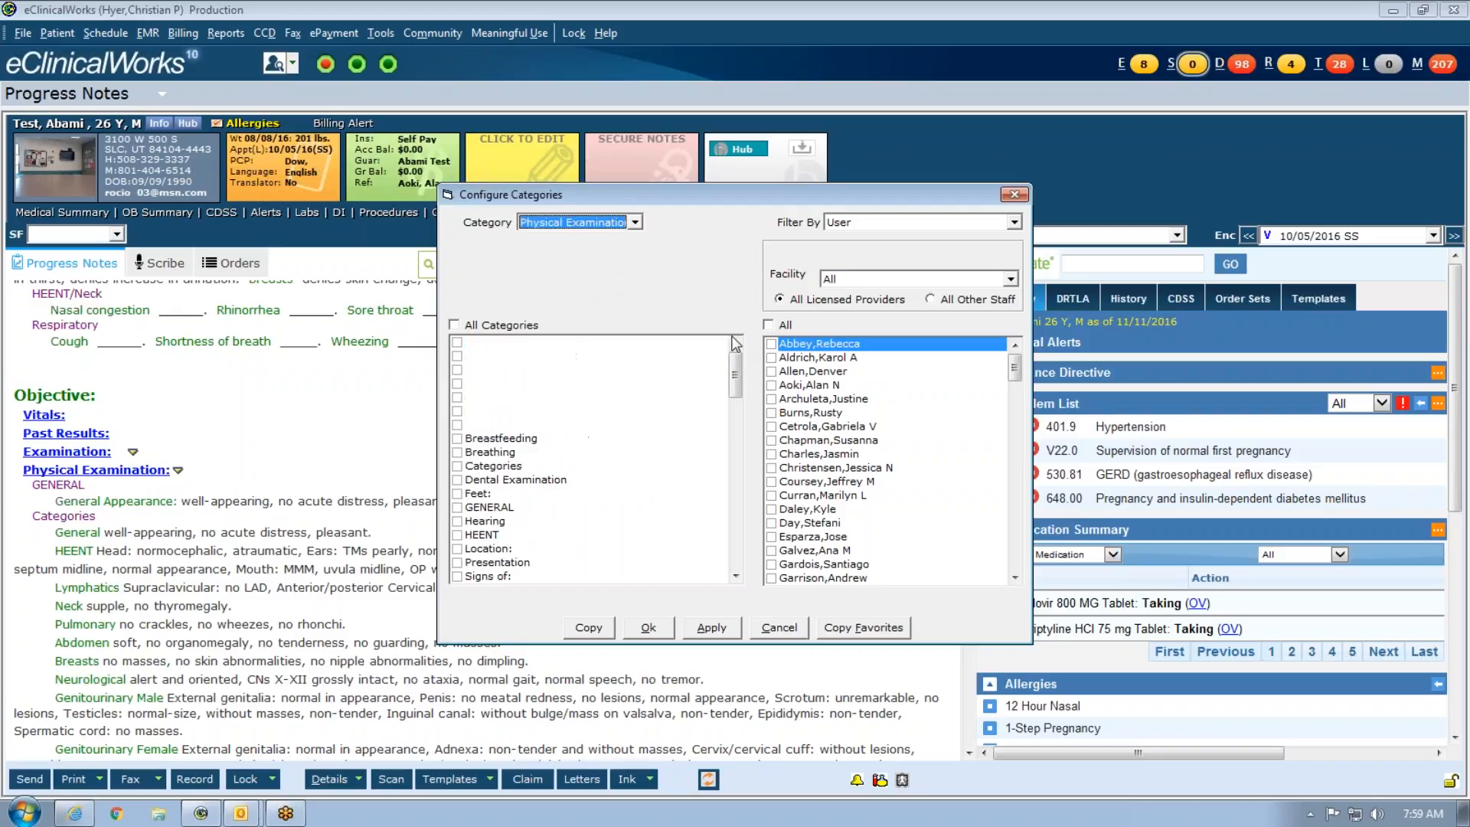
Step: Enable the Physical Examination category named Categories for the chosen licensed provider, apply the change and close the configuration
left_click(1010, 556)
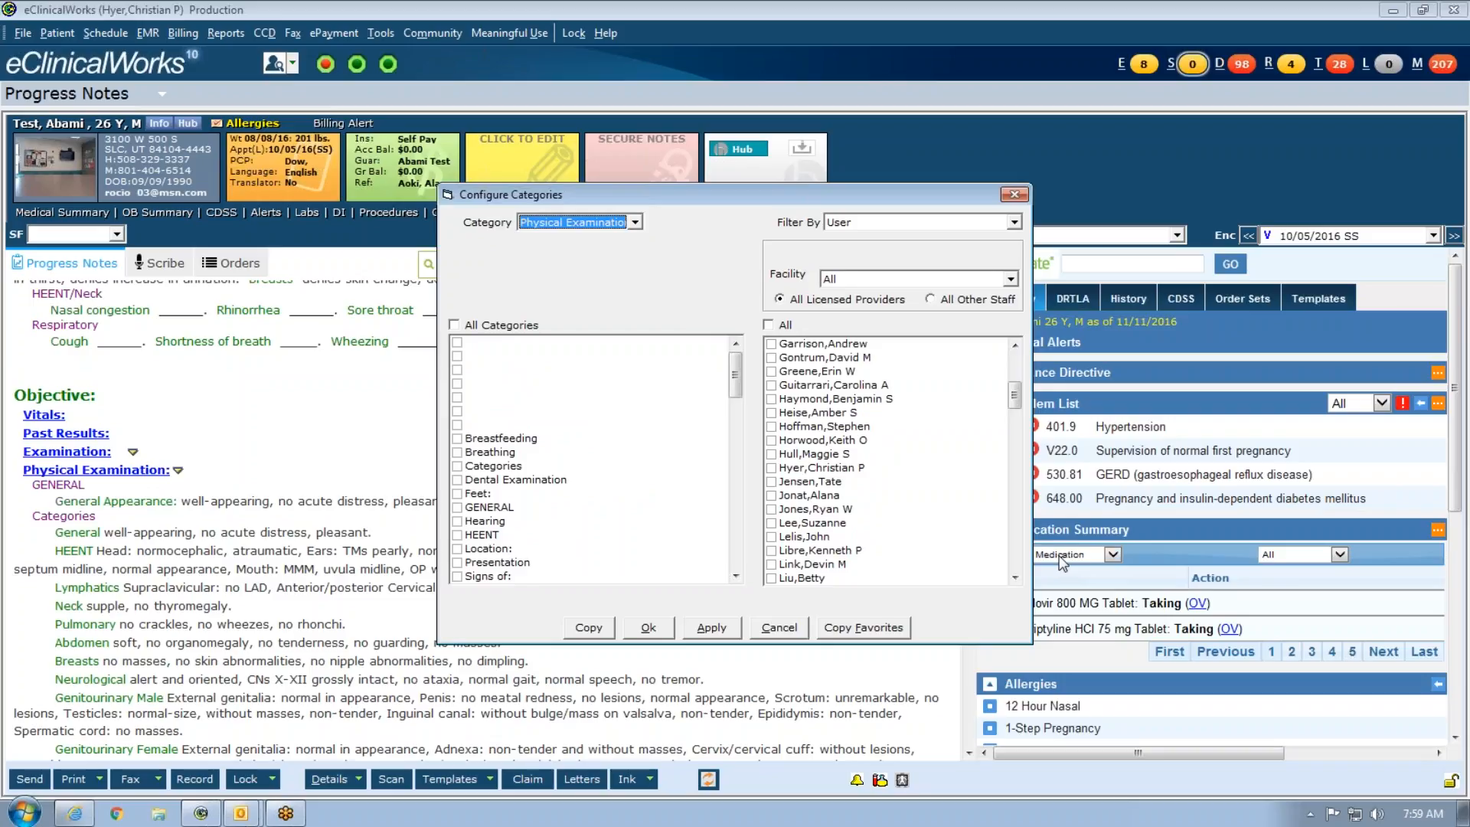
left_click(1014, 576)
left_click(1015, 577)
left_click(1015, 577)
left_click(1014, 576)
left_click(1014, 577)
left_click(1014, 576)
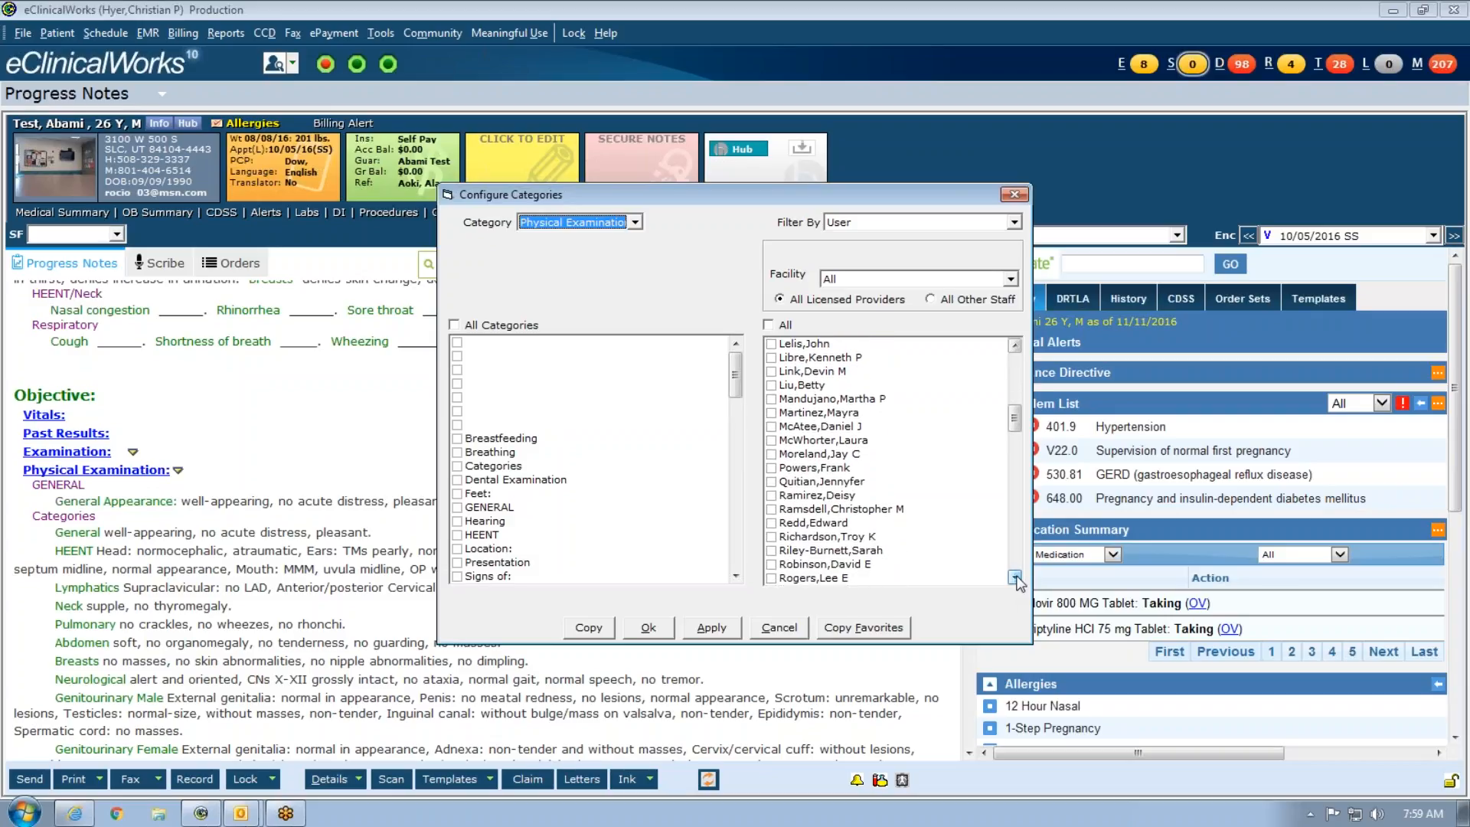
left_click(1015, 577)
left_click(1015, 577)
left_click(1014, 576)
left_click(1015, 576)
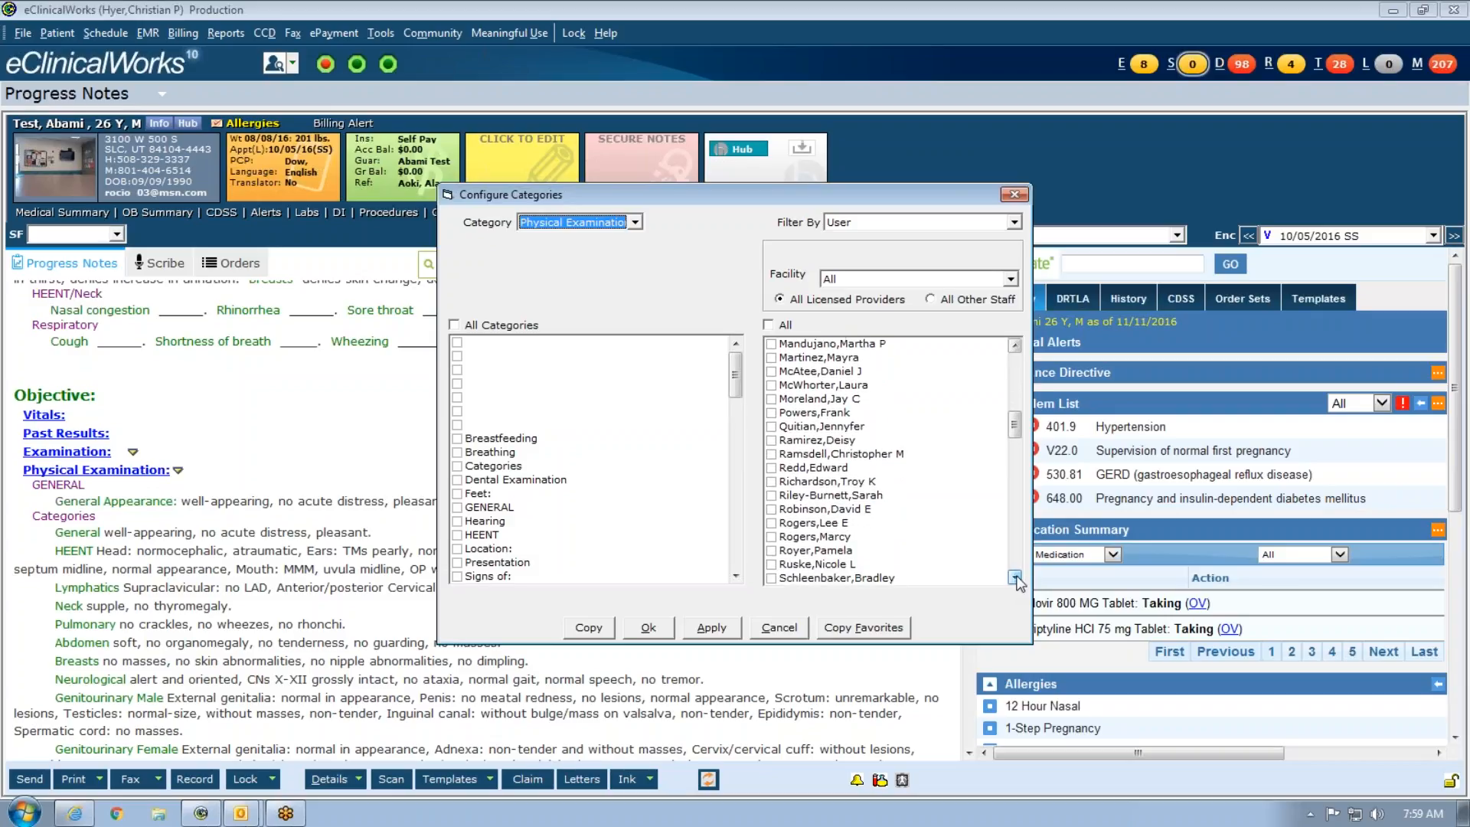
left_click(1014, 577)
left_click(1015, 577)
left_click(1015, 577)
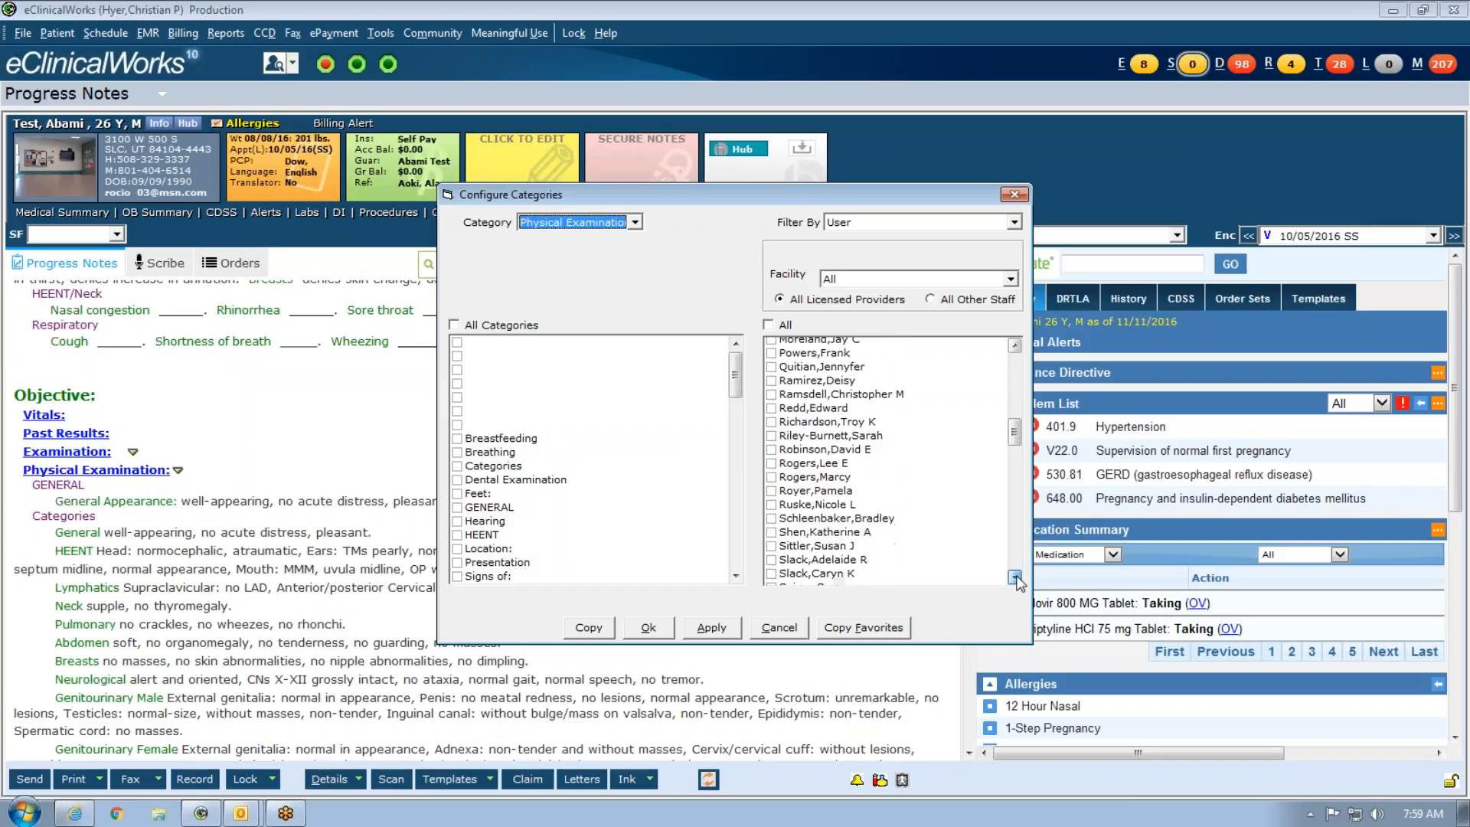
left_click_drag(1014, 576, 1014, 577)
left_click(1015, 346)
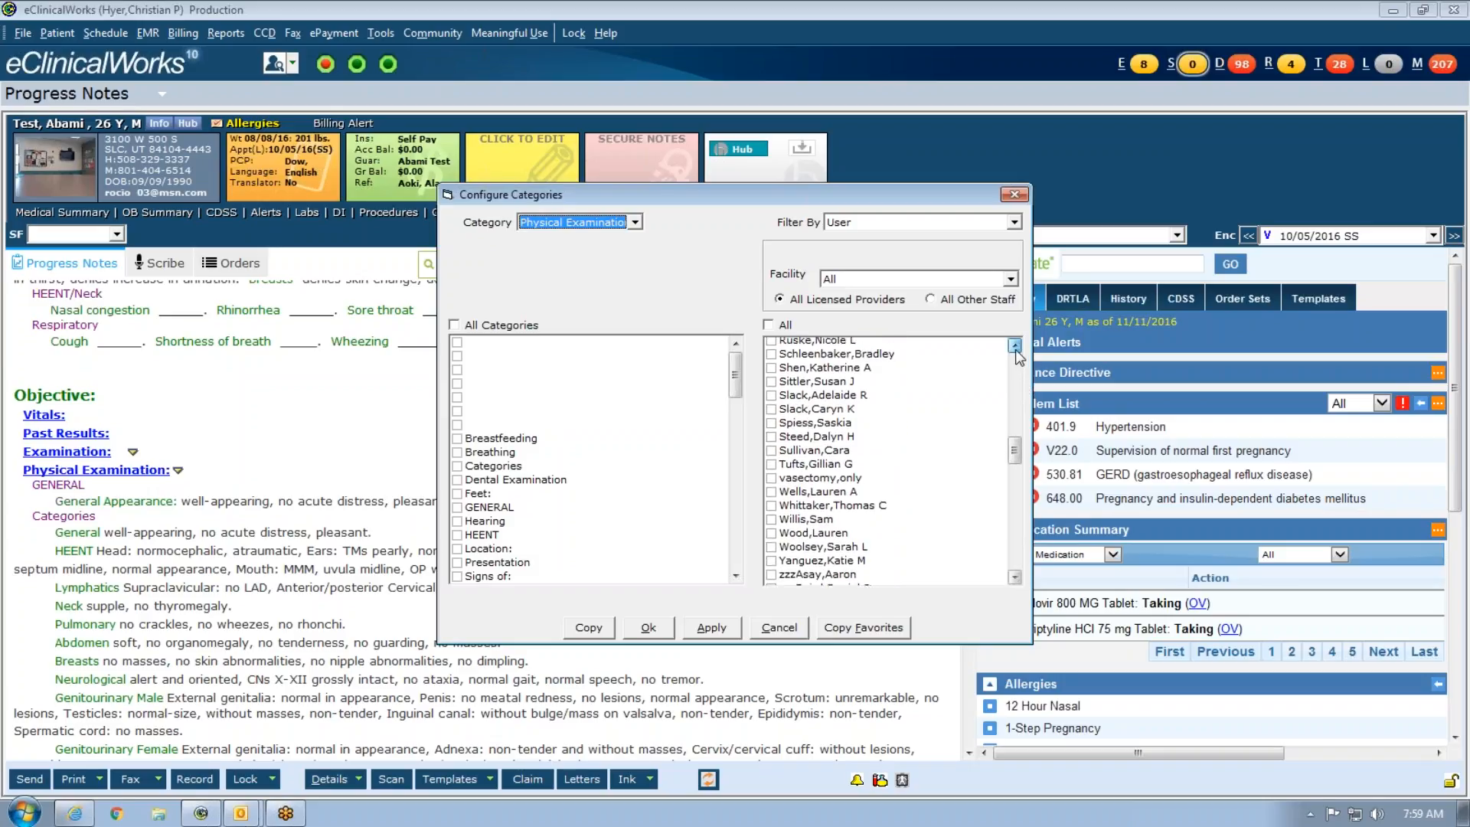
left_click(1015, 345)
left_click(1014, 345)
left_click(1015, 345)
left_click_drag(1014, 346, 1015, 345)
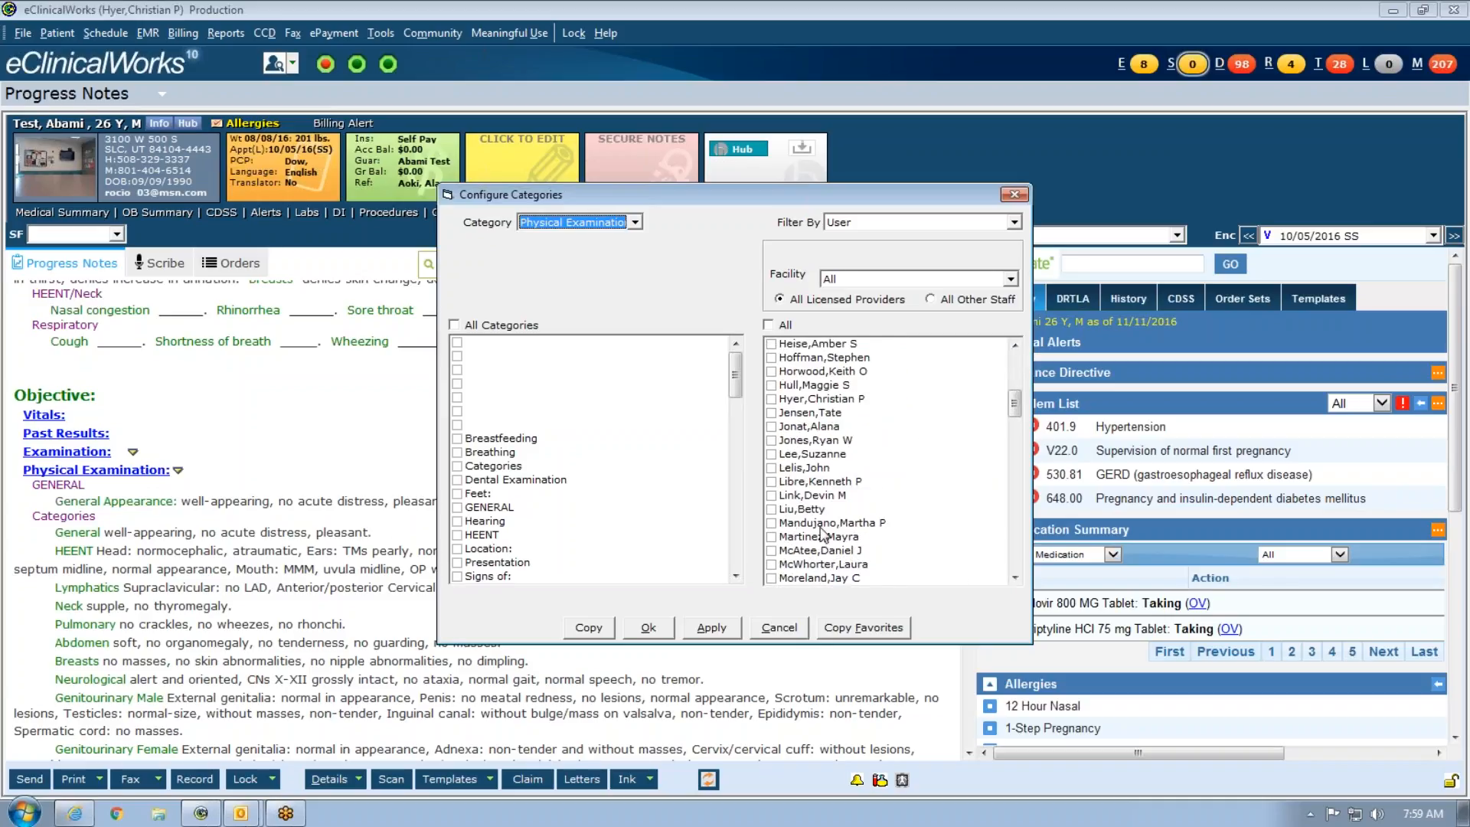
left_click_drag(1015, 576, 1014, 575)
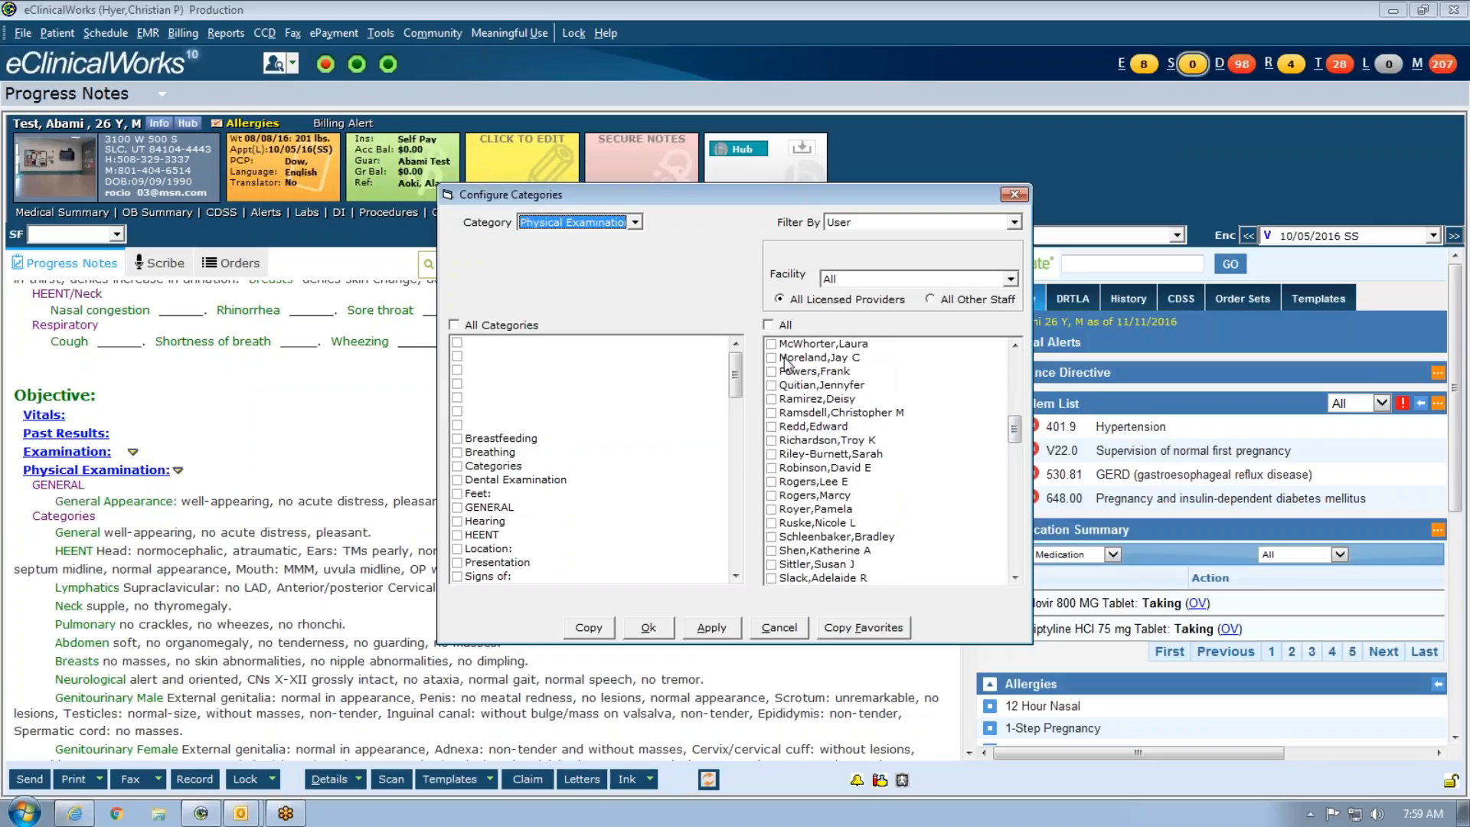
left_click(789, 358)
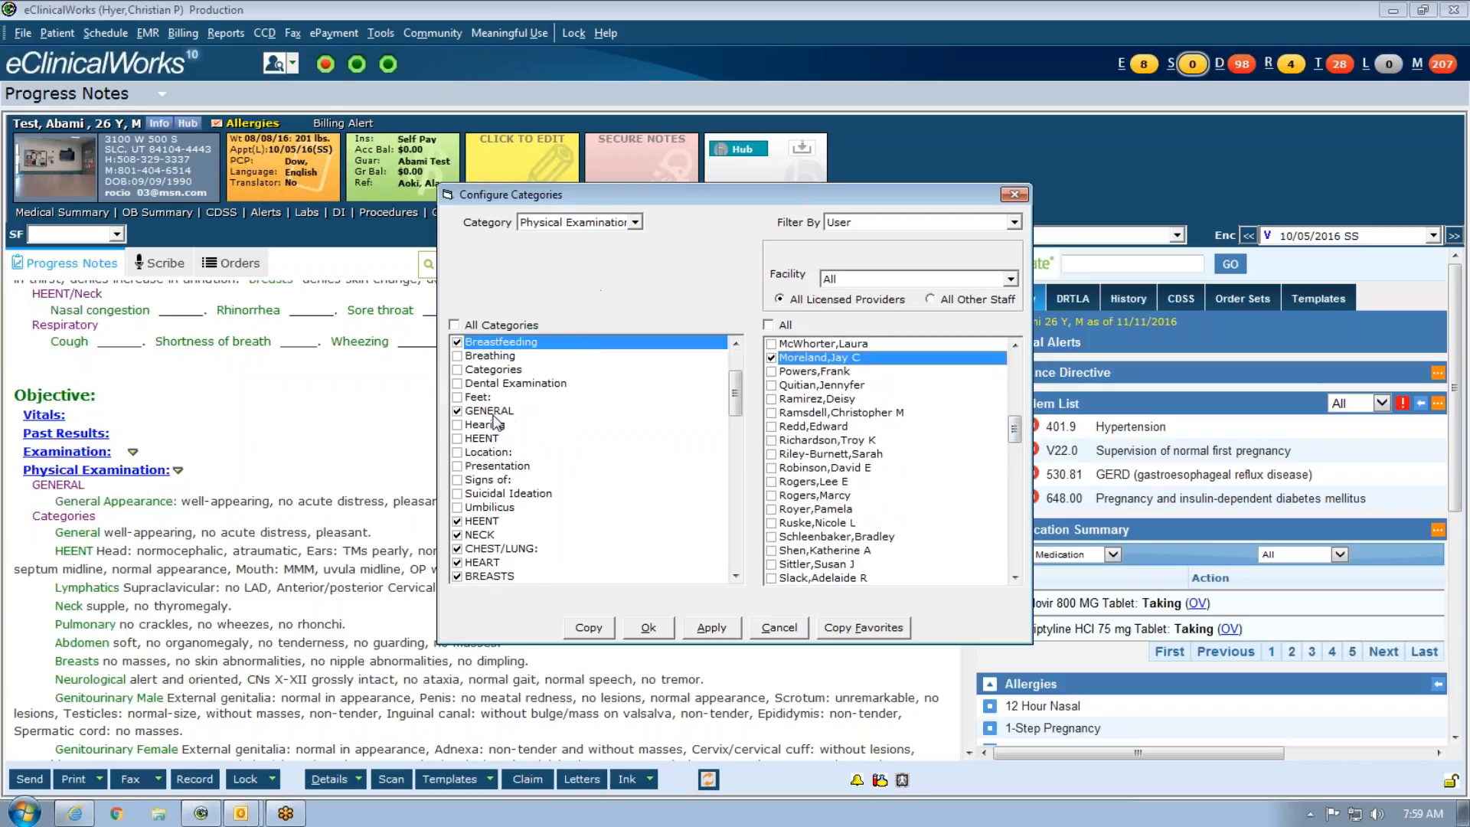
left_click(457, 370)
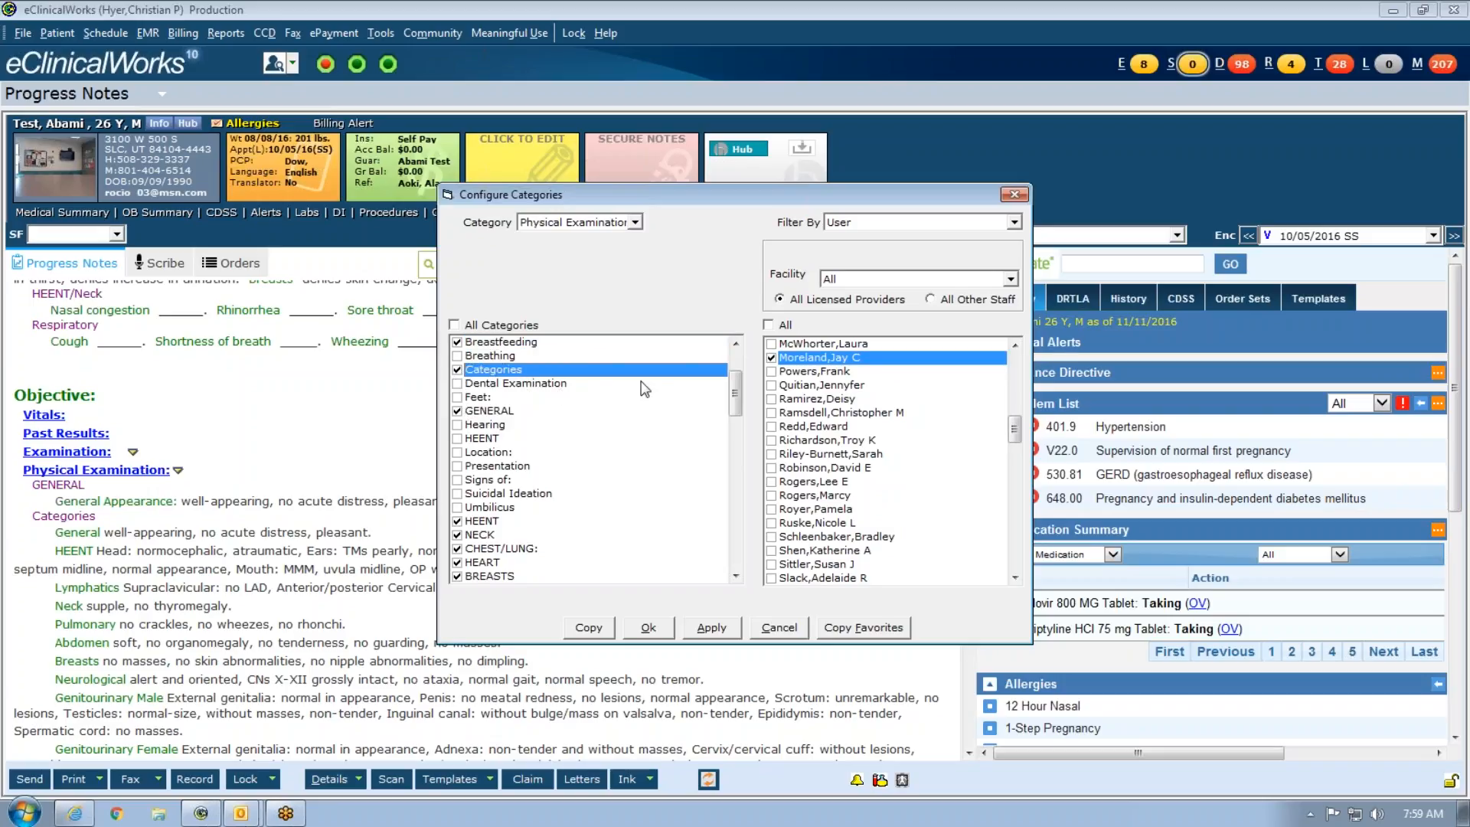
left_click(720, 627)
left_click(661, 633)
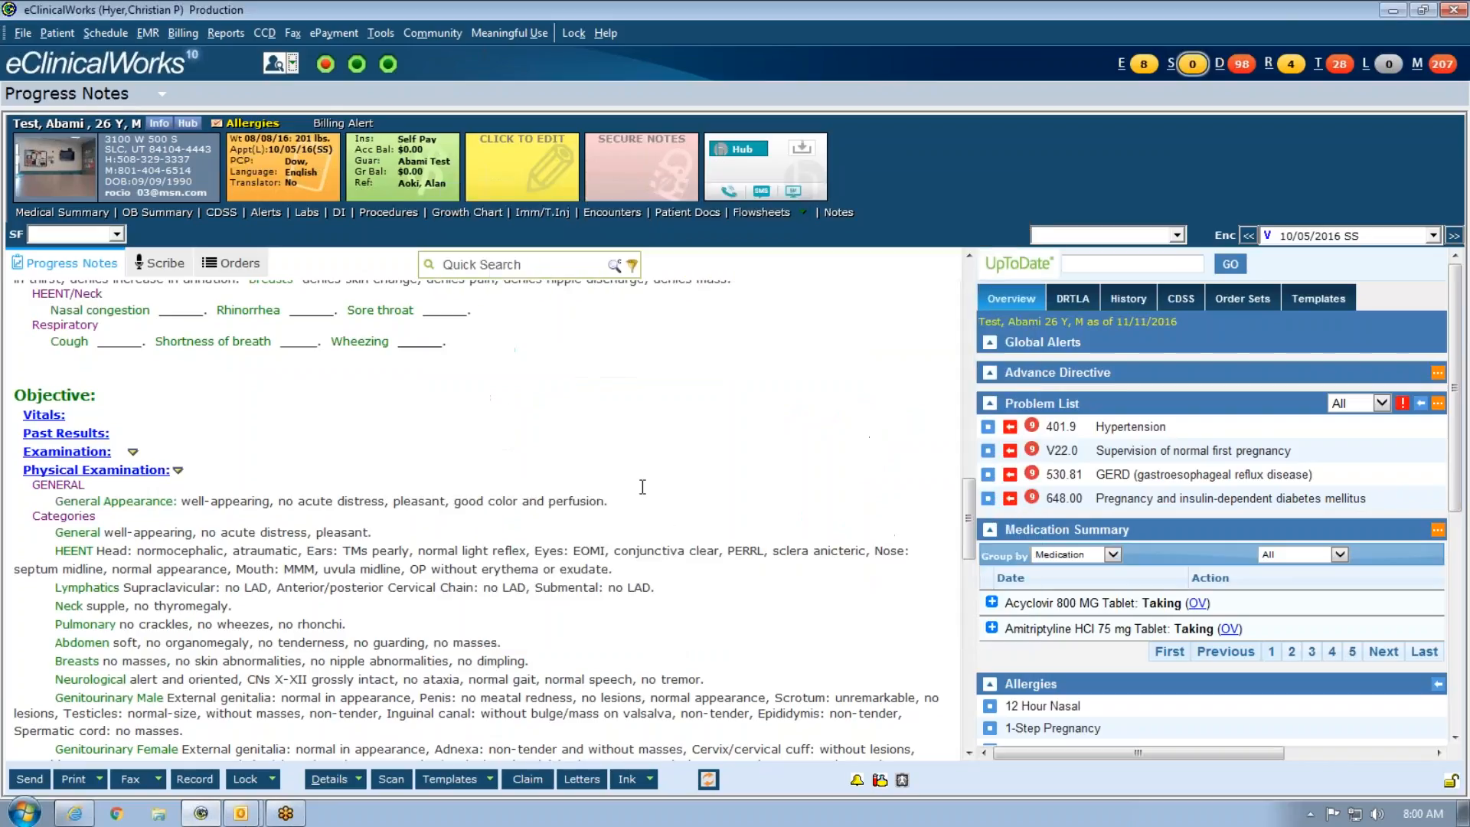
Step: Reopen the Configure Categories window and look through the available HPI categories
left_click(150, 33)
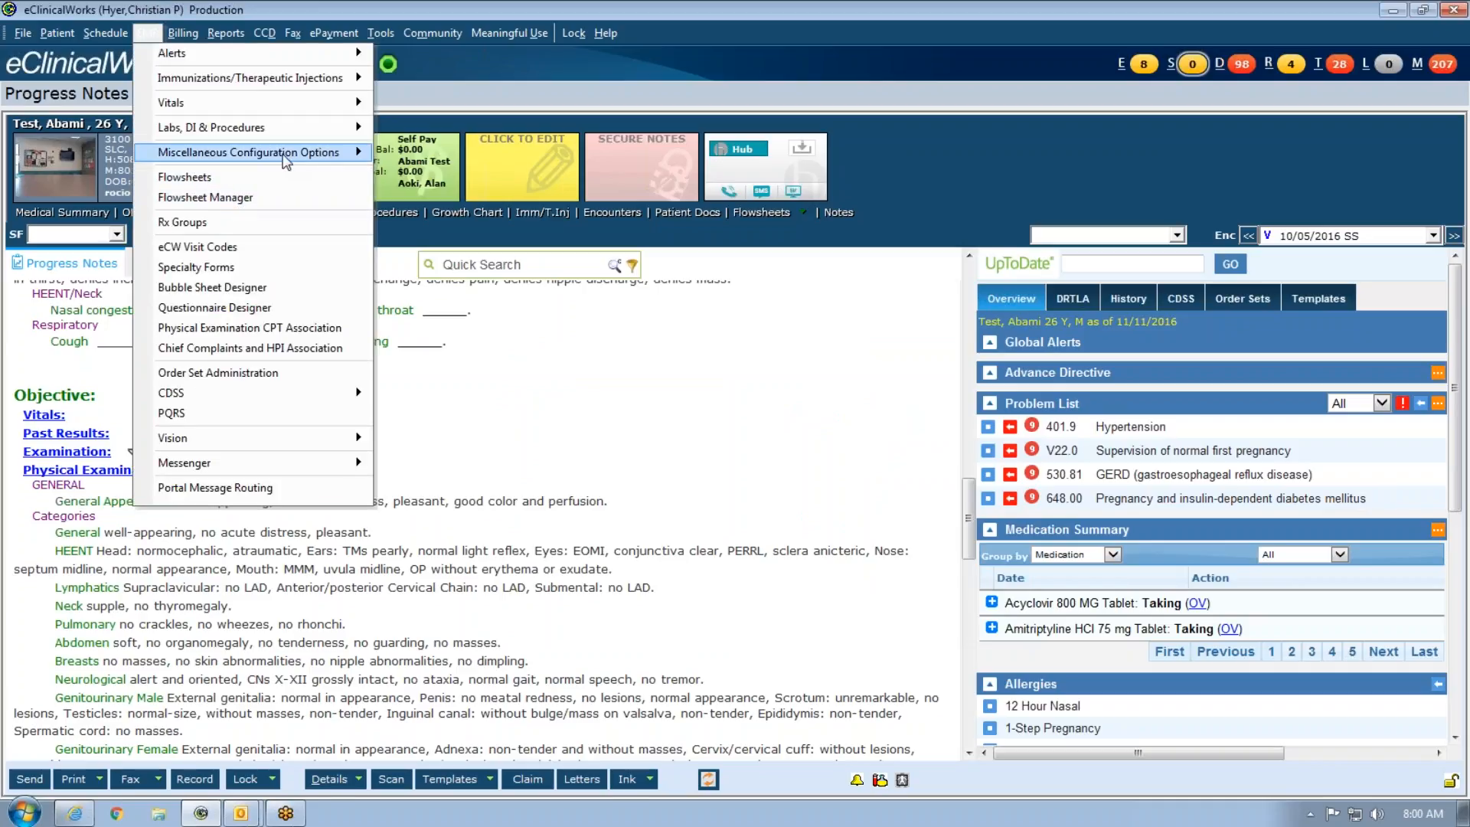
mouse_move(348, 152)
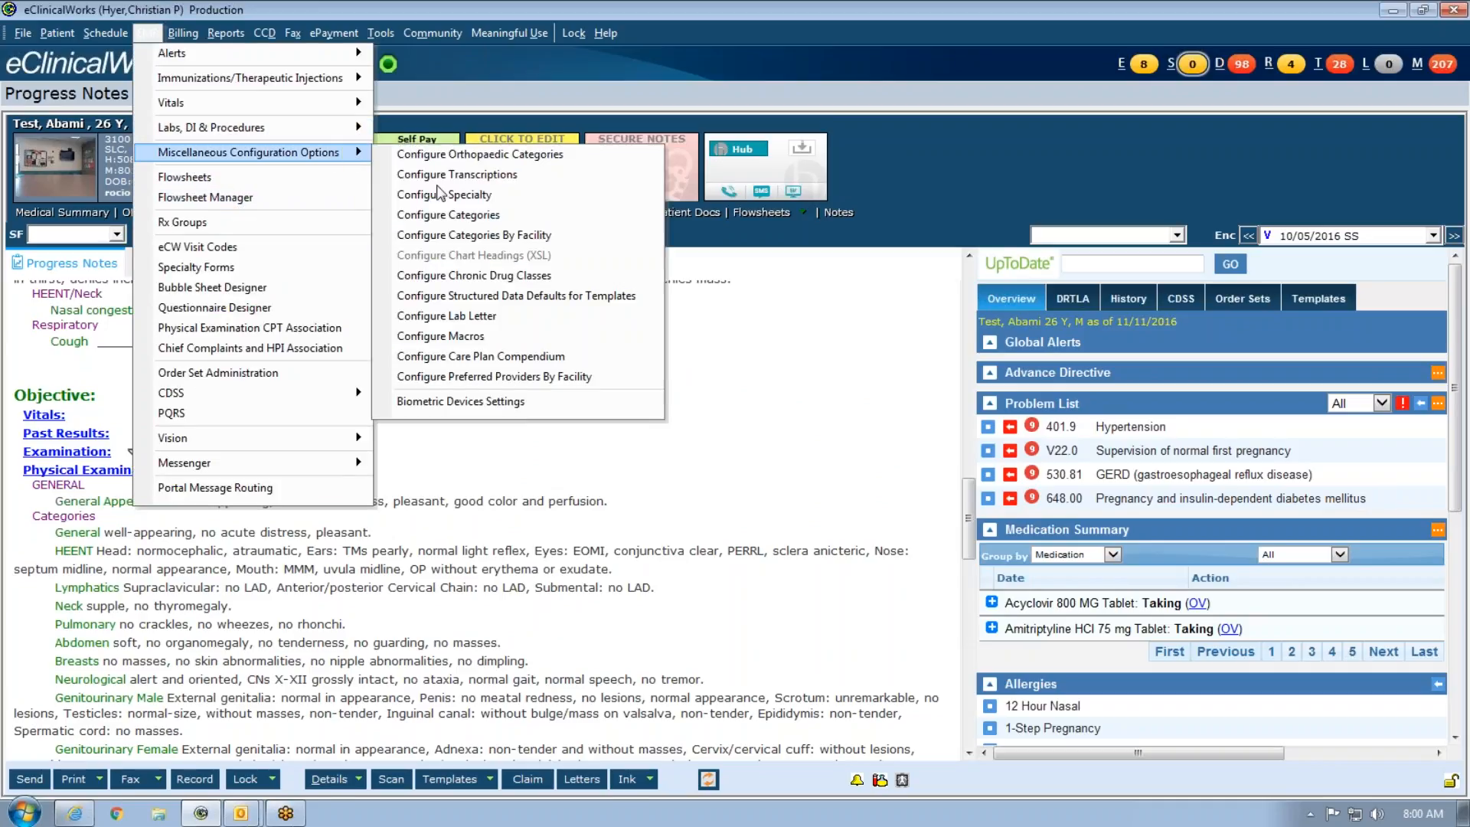
left_click(448, 214)
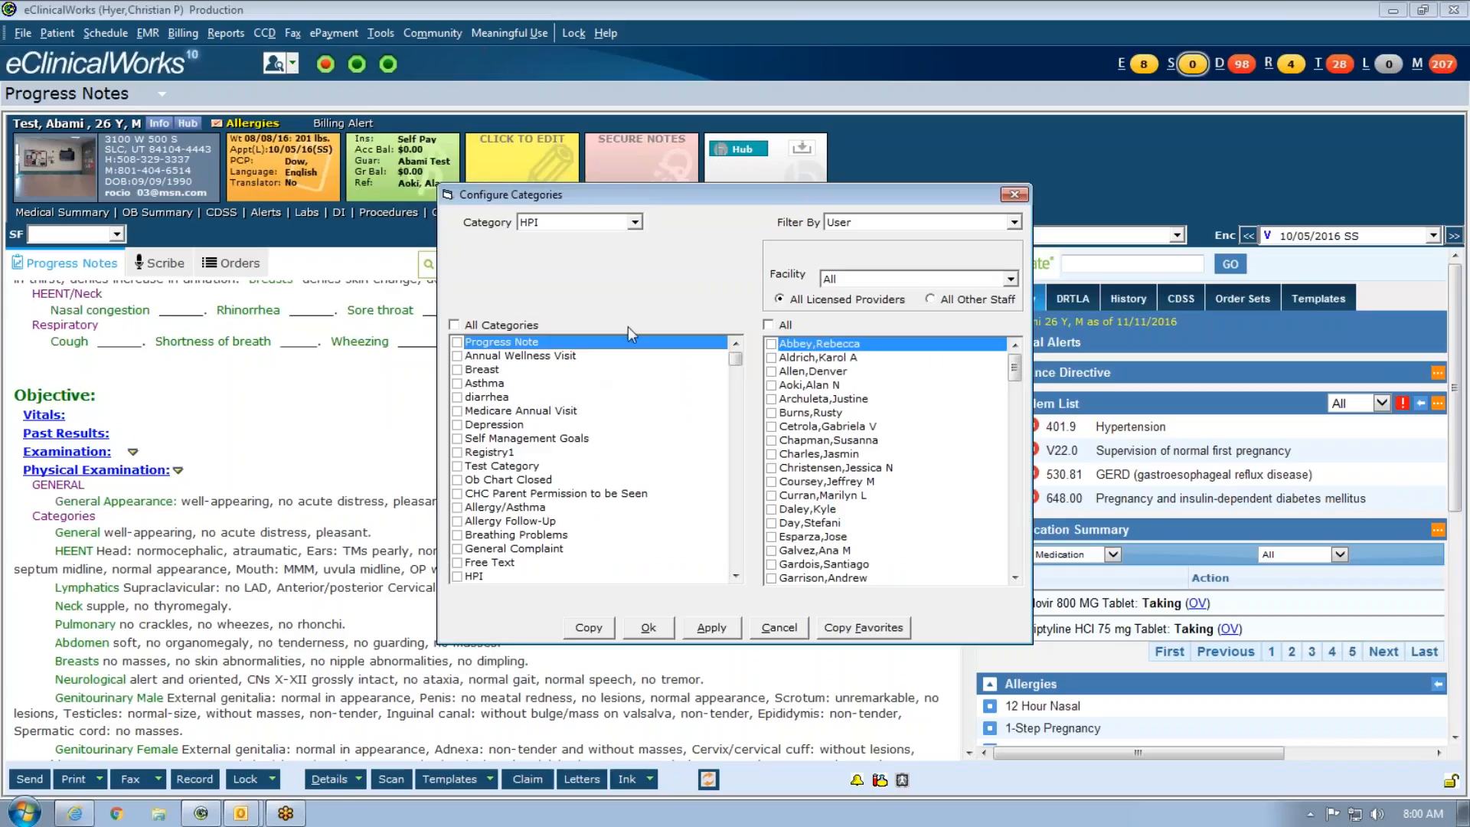
left_click(736, 578)
left_click(736, 578)
left_click(736, 578)
left_click(735, 578)
left_click(736, 578)
left_click(736, 578)
left_click(736, 578)
left_click(735, 578)
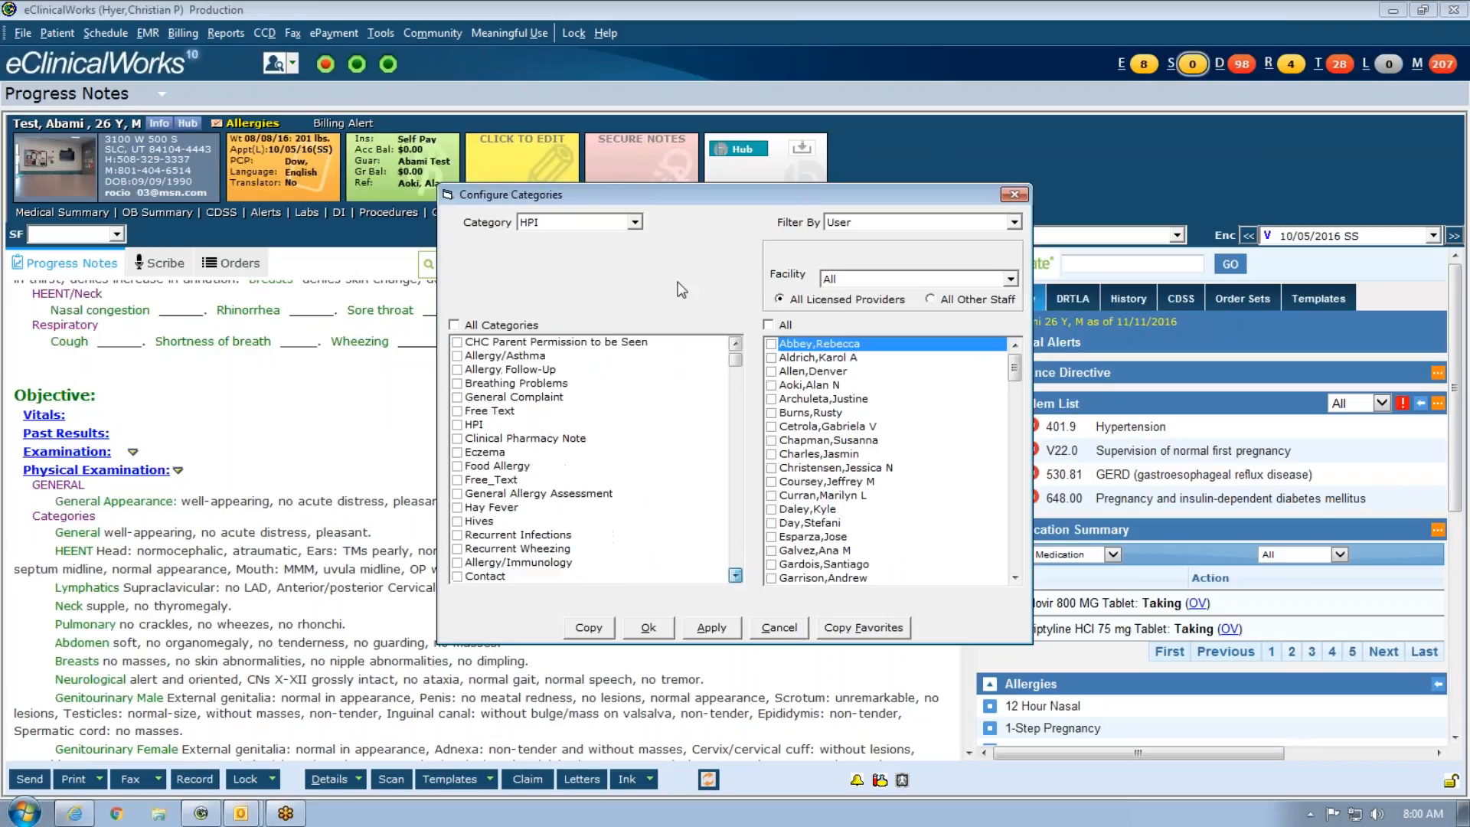
Step: Find and select another licensed provider in the user list and display that provider's ROS categories
left_click(635, 222)
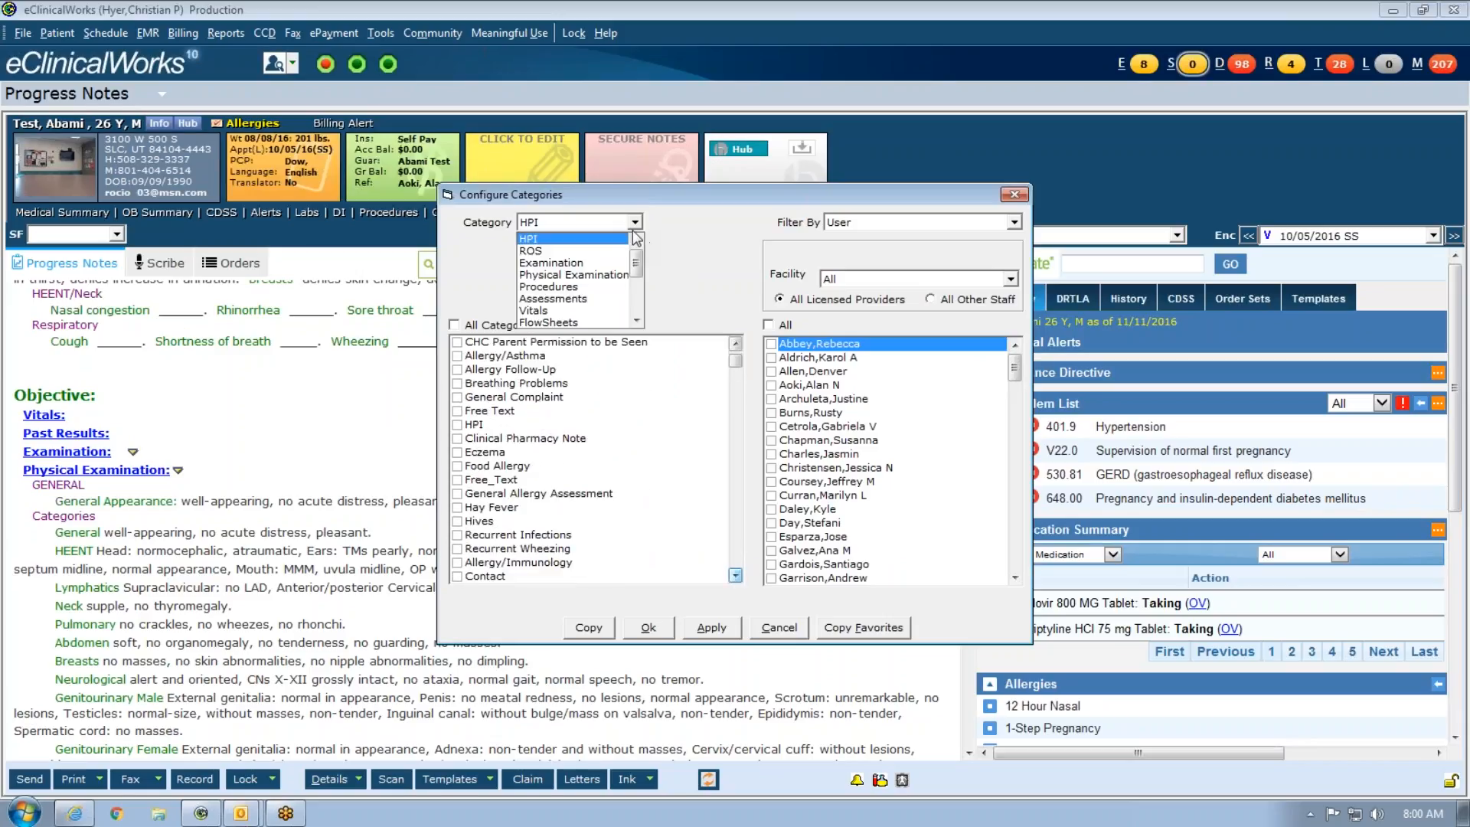
left_click(613, 274)
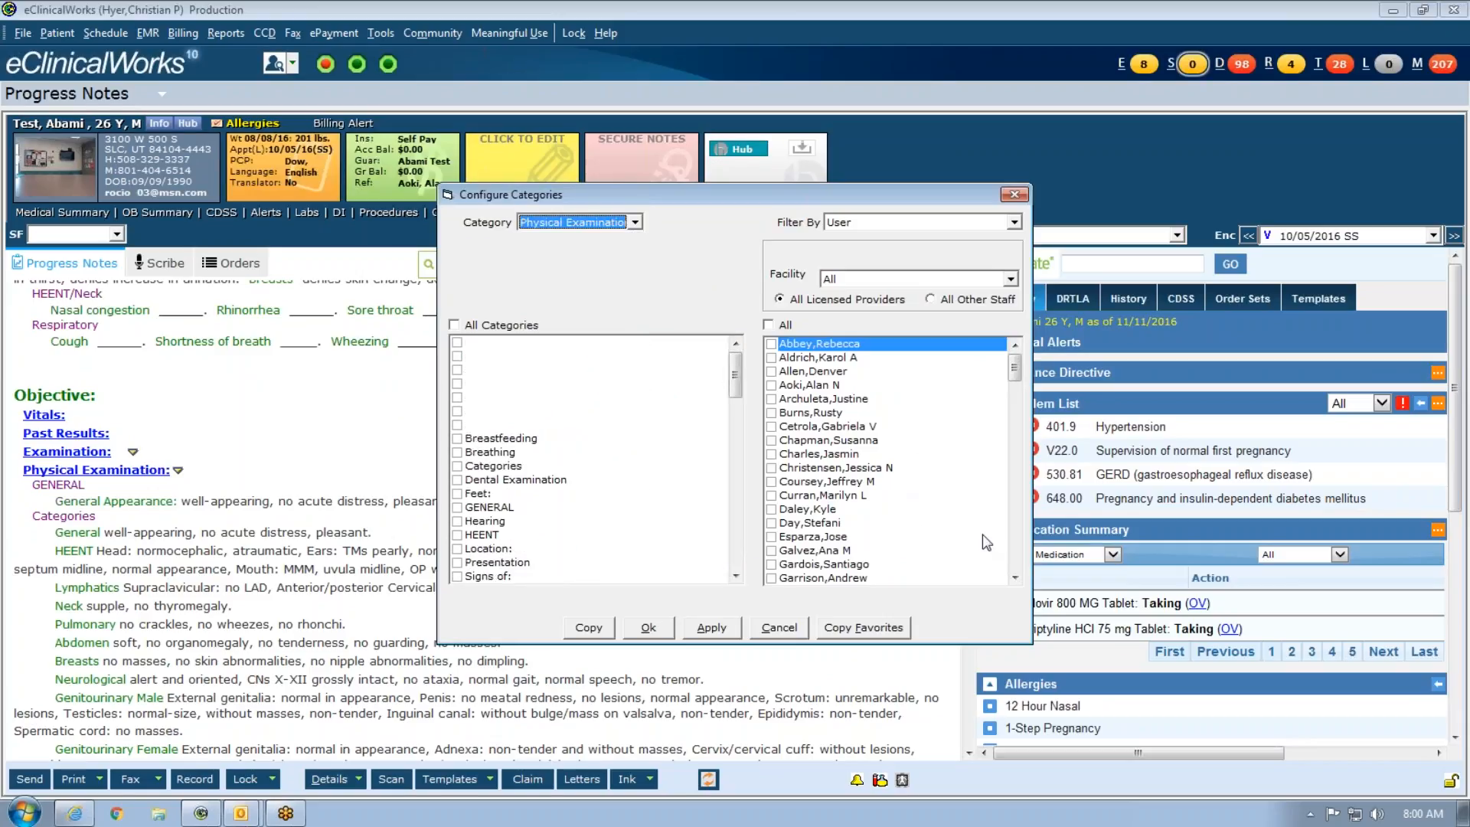
left_click(1015, 577)
left_click(1014, 577)
left_click(1014, 578)
left_click(1014, 577)
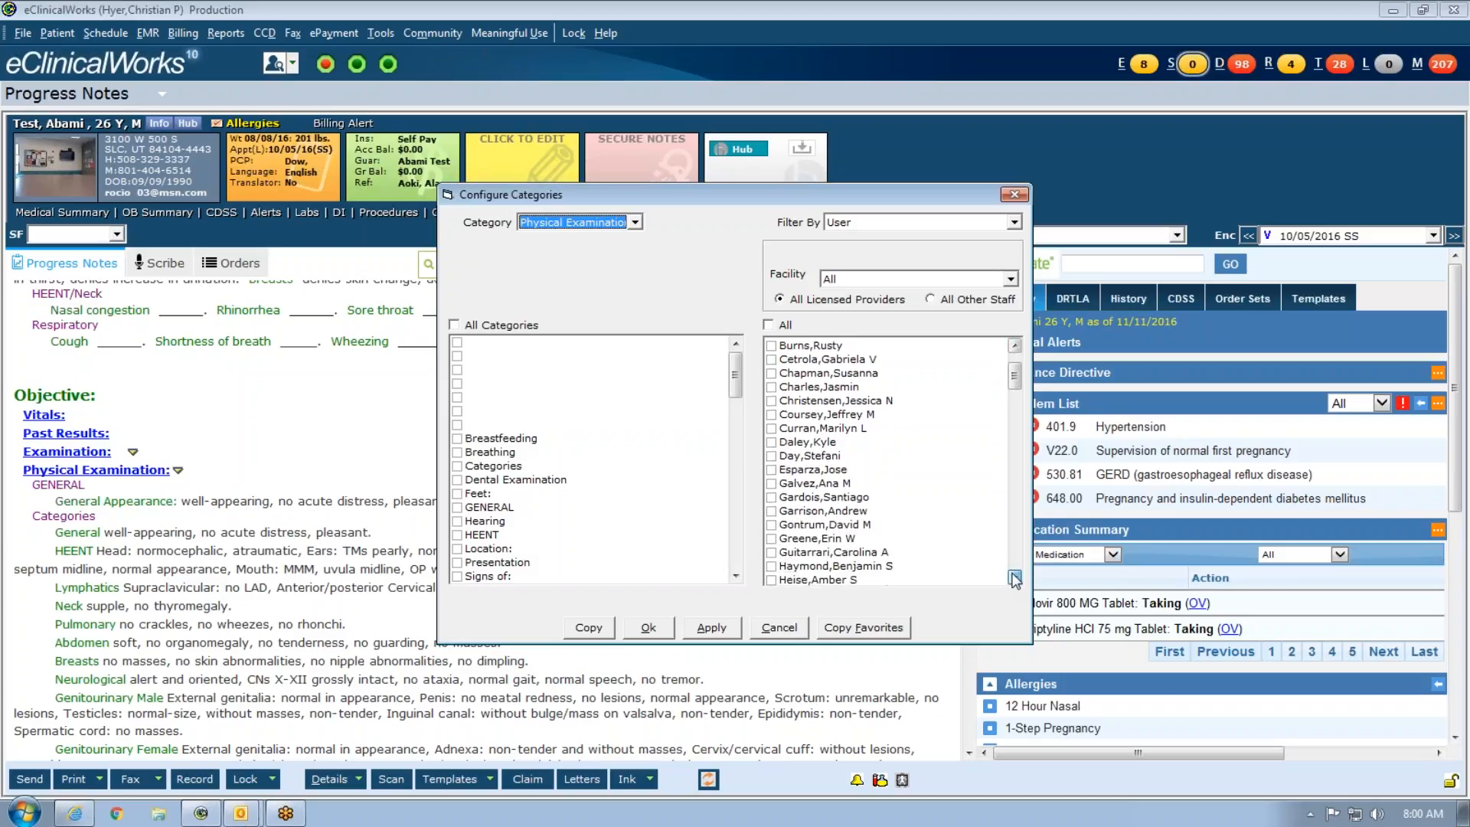
left_click(1015, 577)
scroll(1014, 577, "down", 1)
left_click(1015, 578)
left_click(1014, 577)
left_click(1015, 577)
left_click(1015, 577)
left_click(1015, 577)
left_click(1014, 577)
left_click(1015, 577)
left_click(1014, 577)
left_click(1014, 577)
left_click(1014, 578)
left_click(1014, 577)
left_click(1014, 577)
left_click(1014, 578)
left_click(1014, 577)
left_click(1015, 578)
left_click(1014, 577)
left_click(1015, 577)
left_click(1014, 577)
left_click(1015, 577)
left_click(1014, 578)
left_click(1015, 577)
left_click(1014, 578)
left_click(1014, 577)
left_click(1014, 577)
left_click(1015, 577)
left_click(1015, 577)
left_click(1014, 578)
left_click(772, 524)
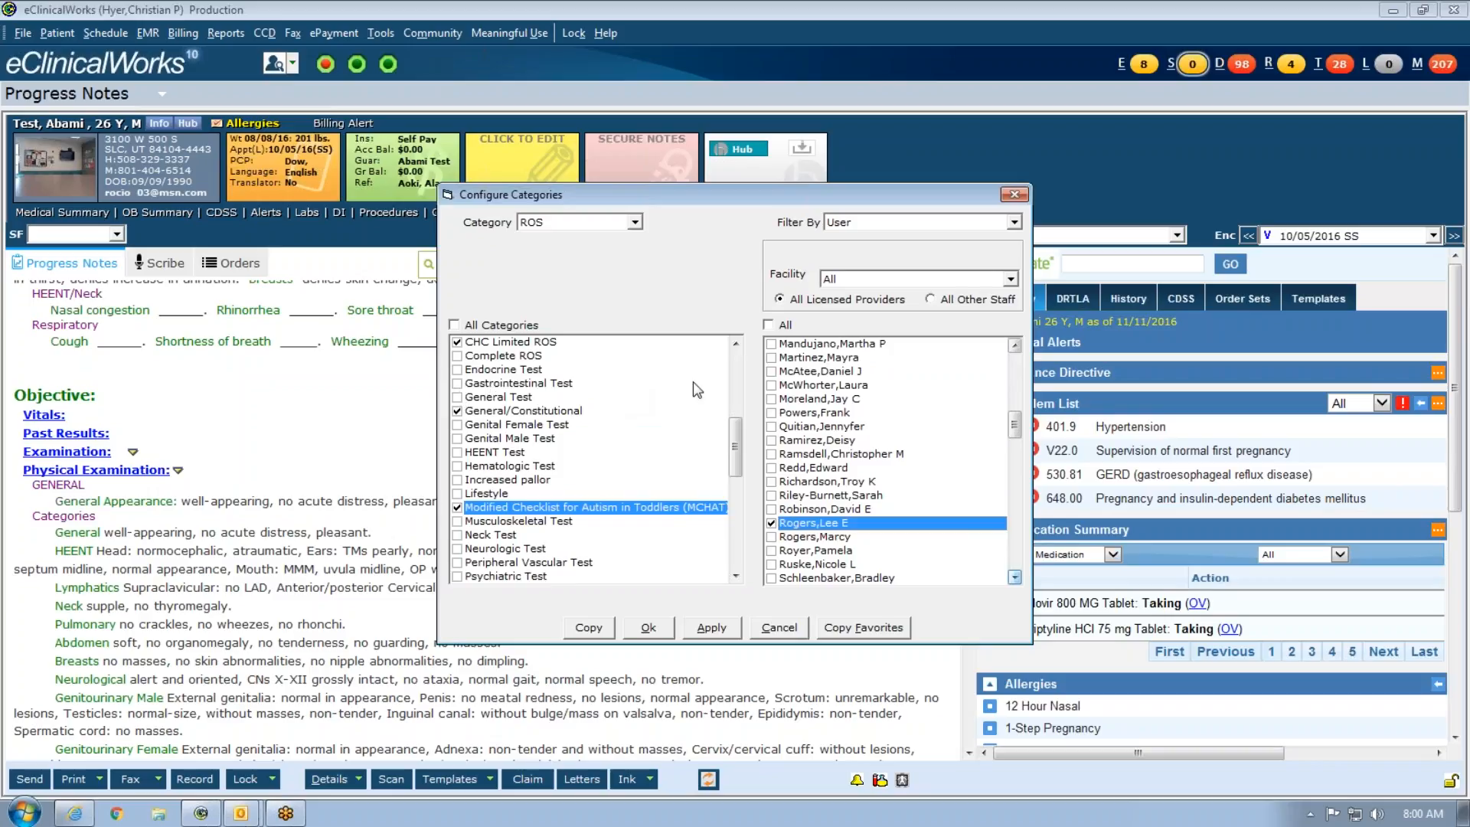
Step: Examine which ROS categories are enabled for the selected provider, including the CHC ROS and General/Constitutional entries
left_click(732, 372)
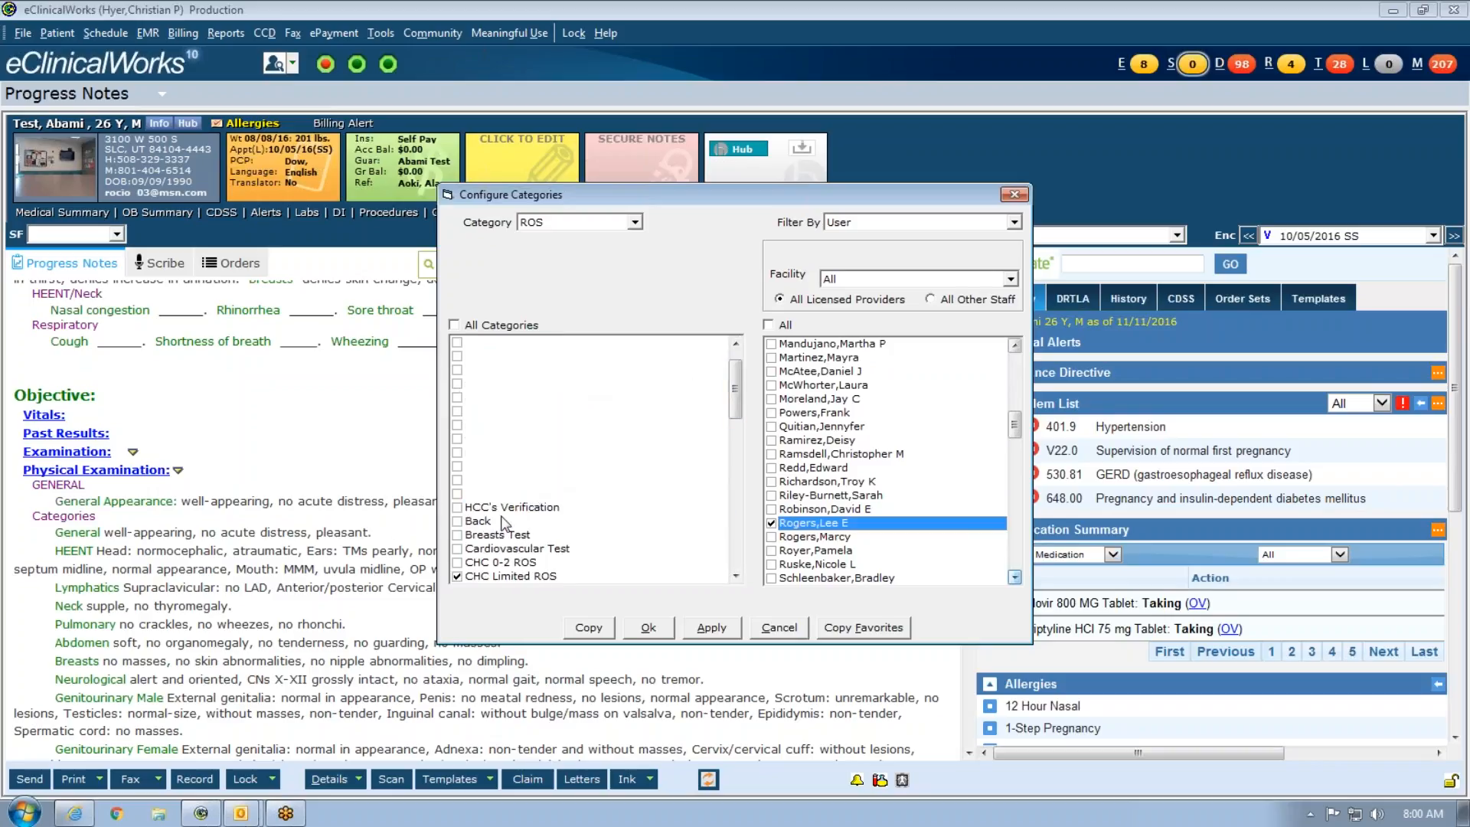
left_click(735, 575)
left_click(735, 575)
left_click(735, 576)
left_click(735, 576)
left_click(735, 575)
left_click(735, 575)
left_click(735, 576)
left_click(735, 575)
left_click(735, 575)
left_click(735, 576)
left_click(735, 576)
left_click(735, 576)
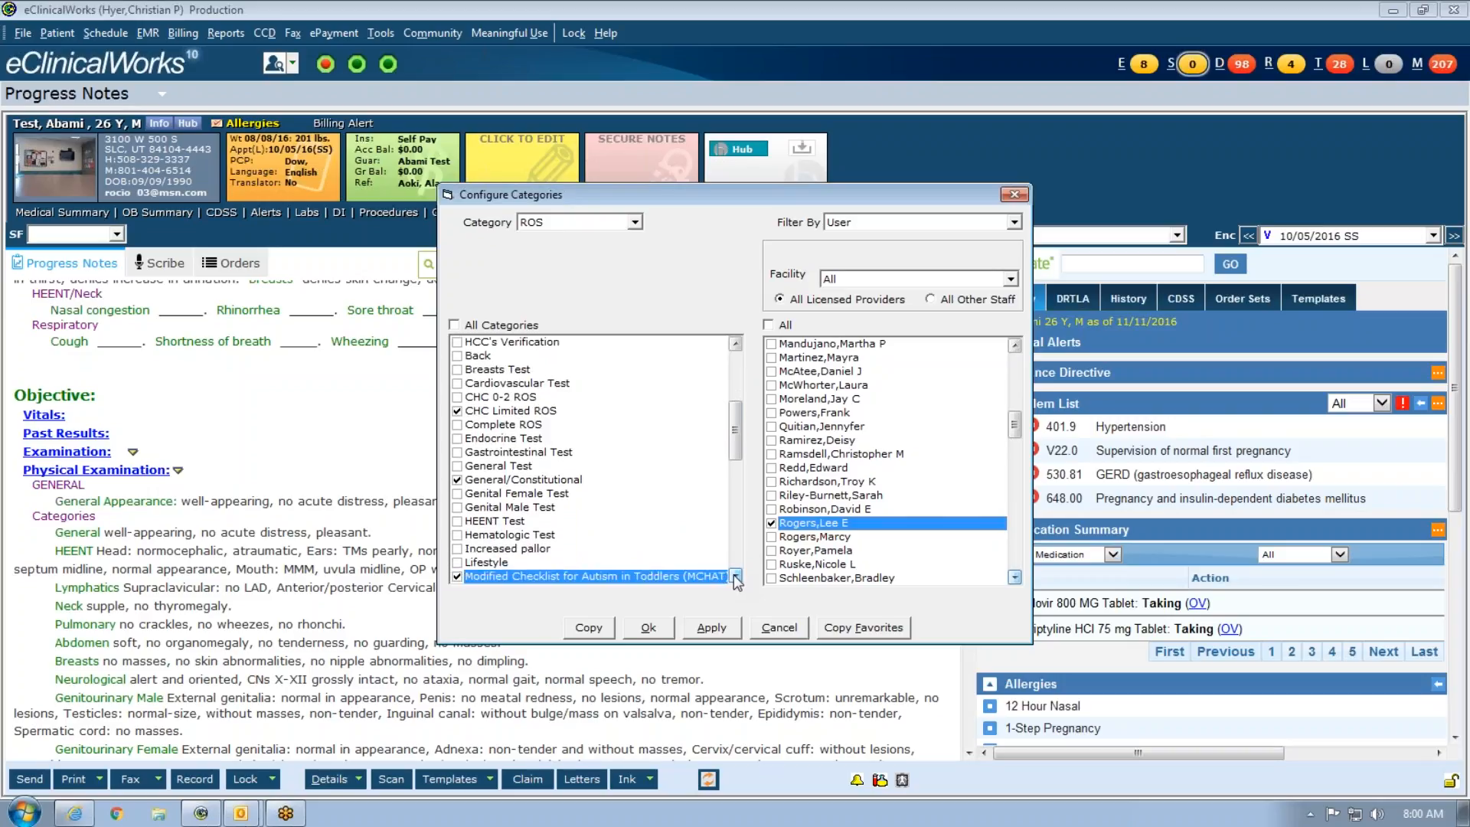
left_click(735, 576)
left_click(735, 576)
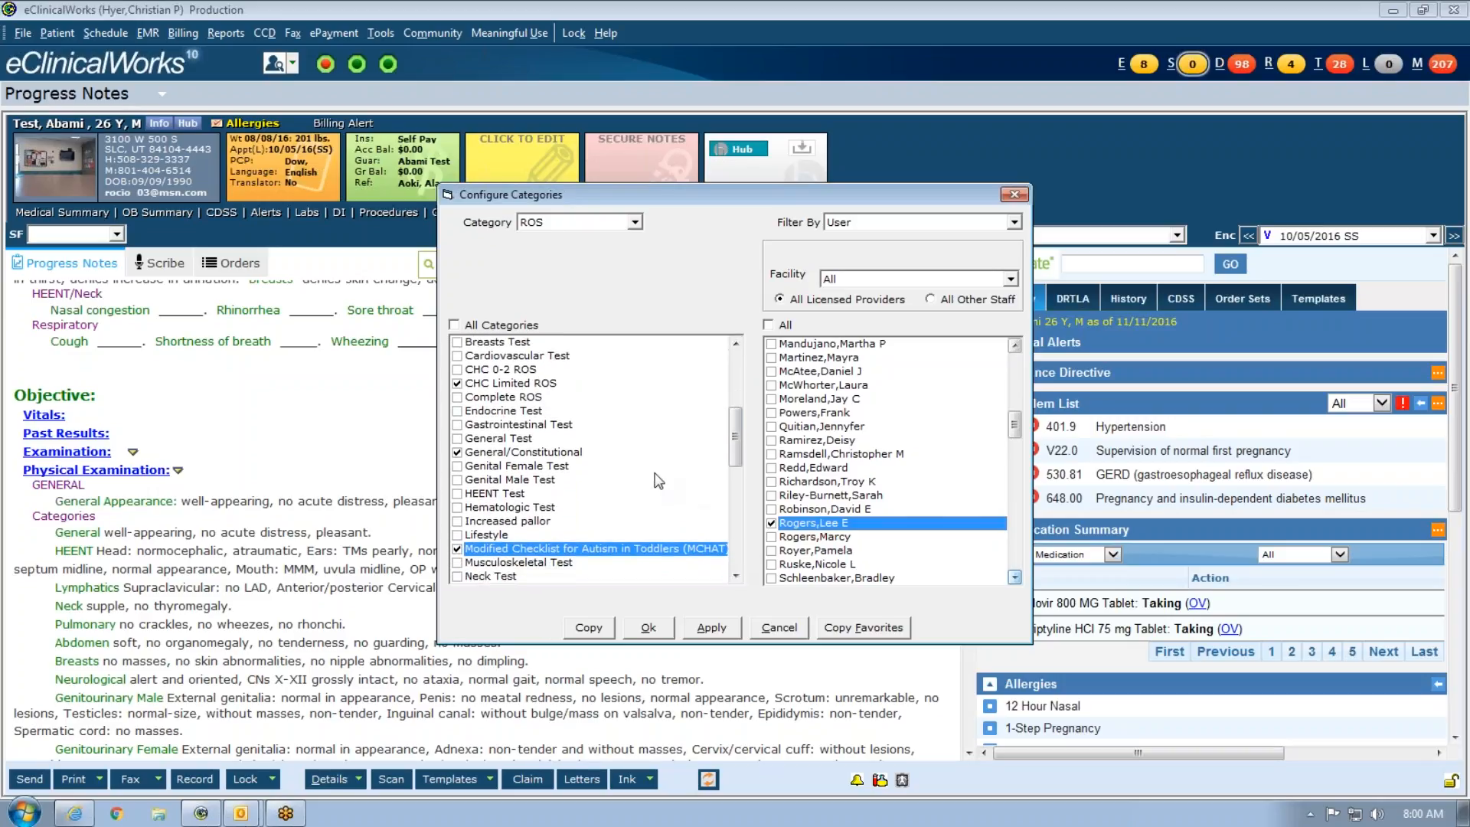
left_click(738, 357)
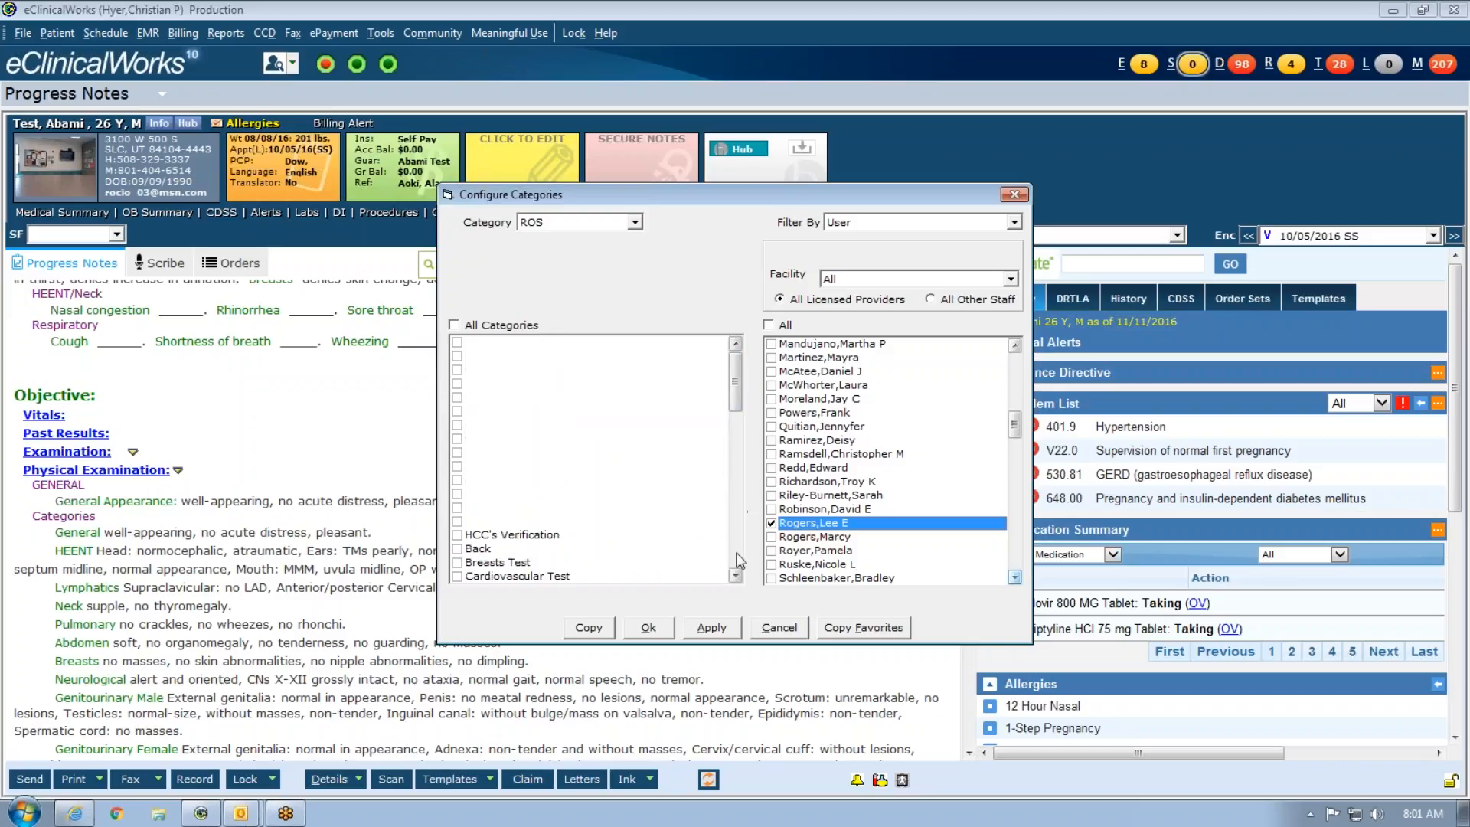
left_click(735, 575)
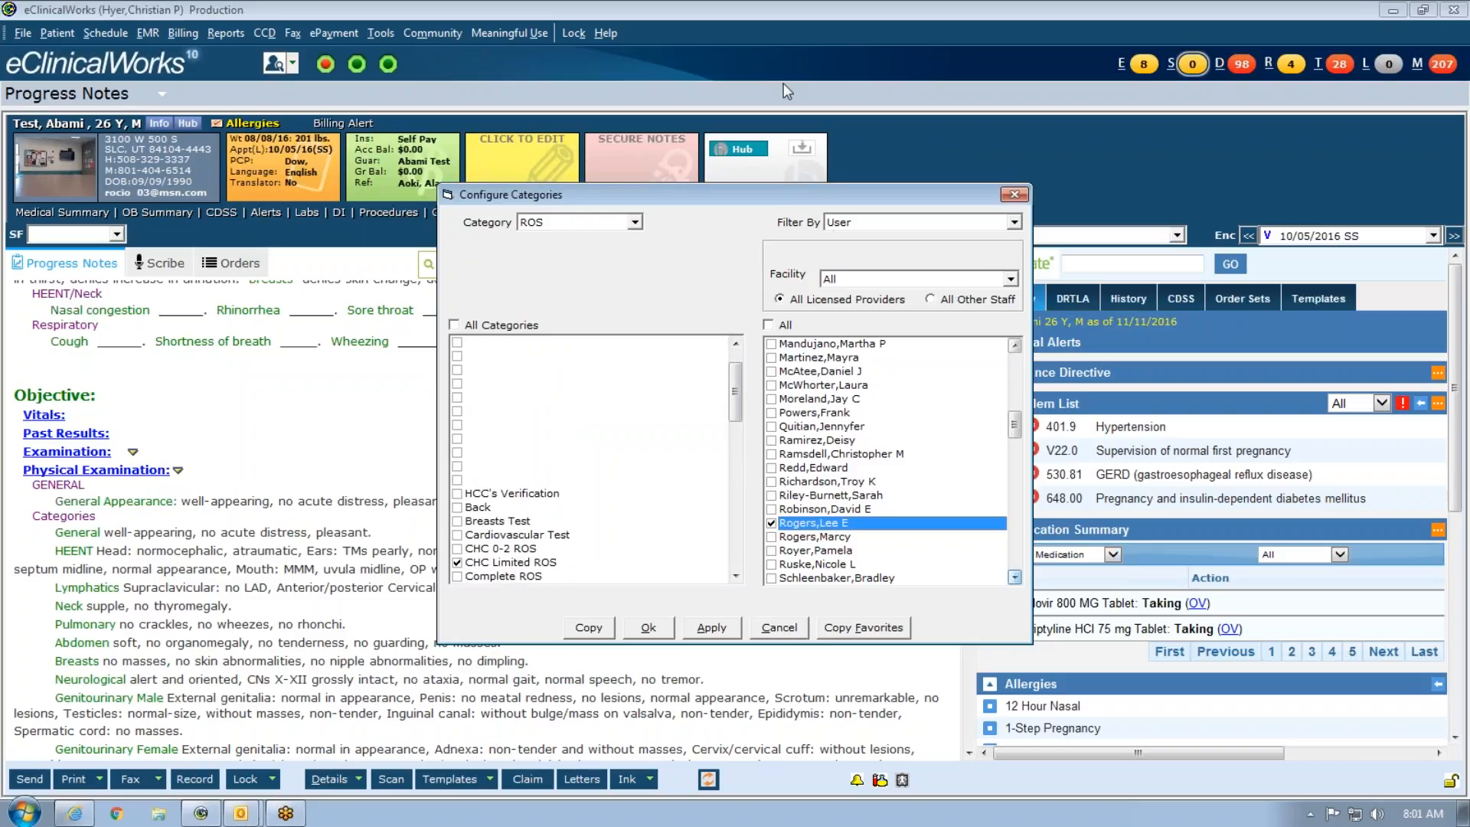